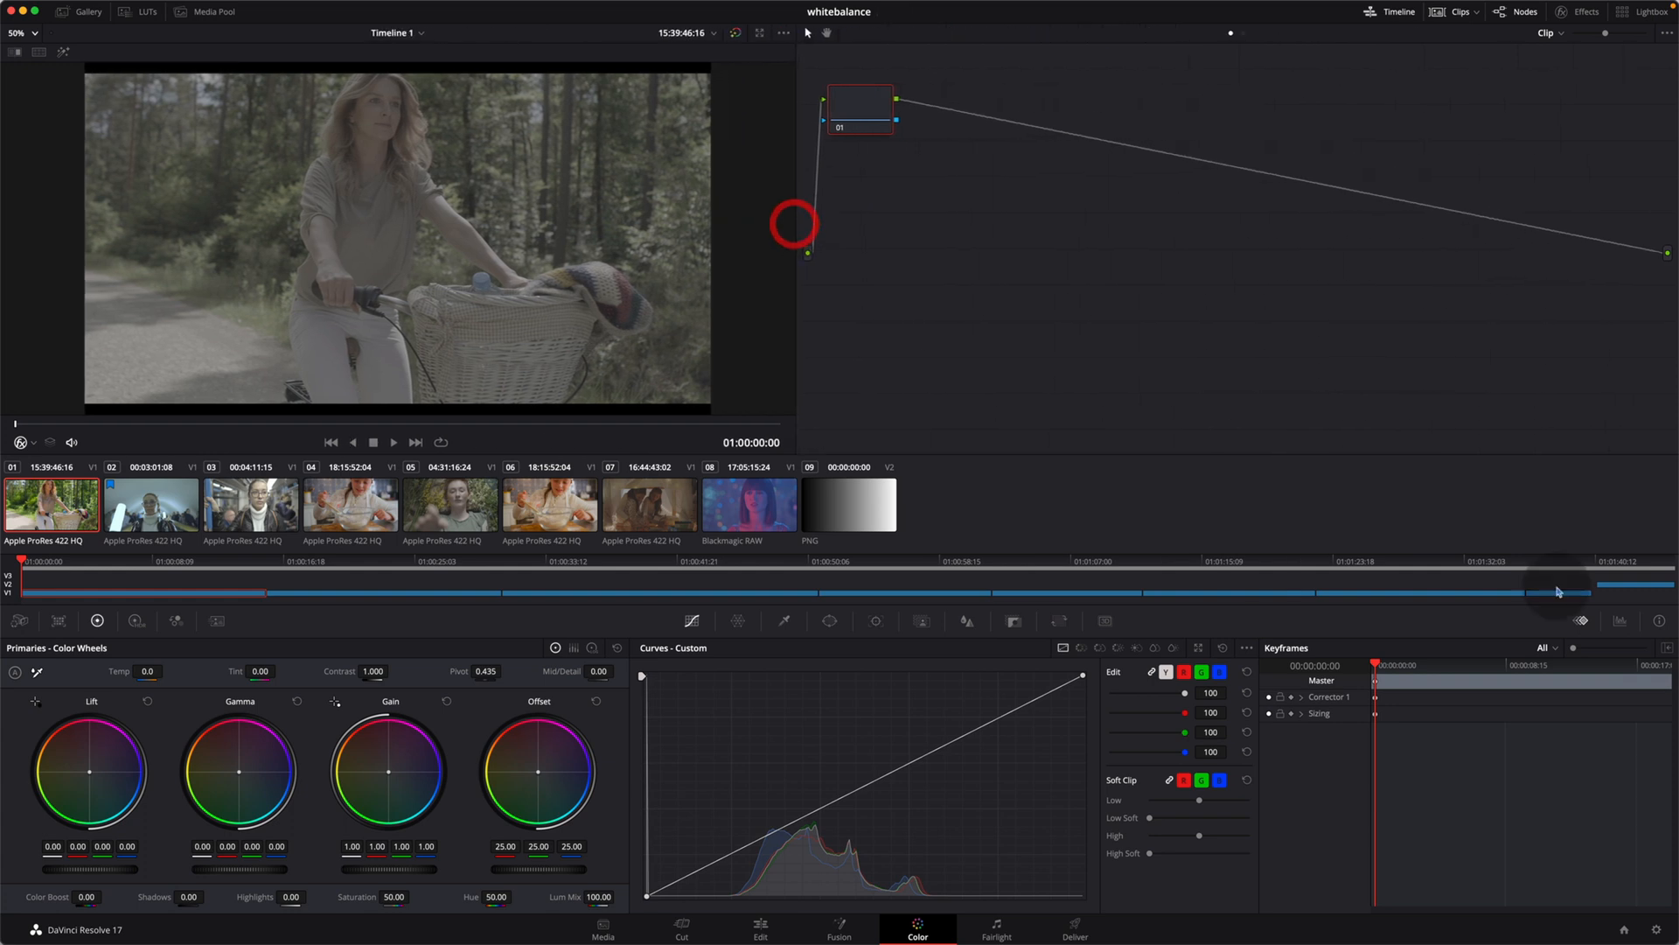
# Step: Display the video scopes, hide the mini timeline, and scale the viewer image down to 49%
pyautogui.click(1618, 620)
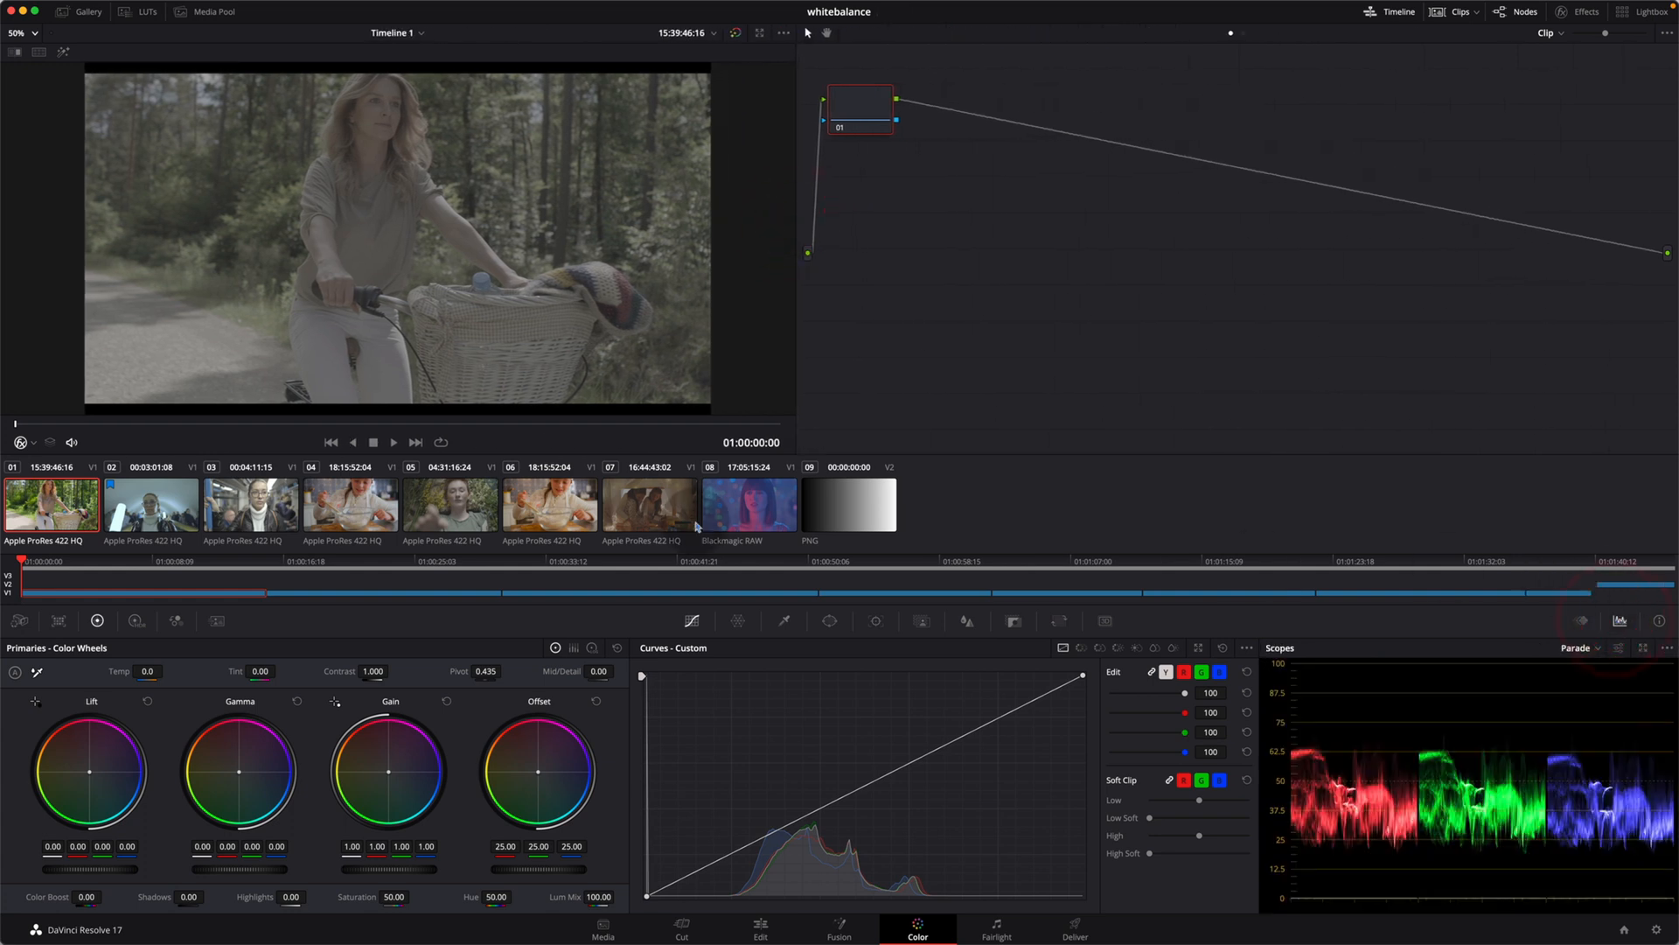
pyautogui.click(1399, 13)
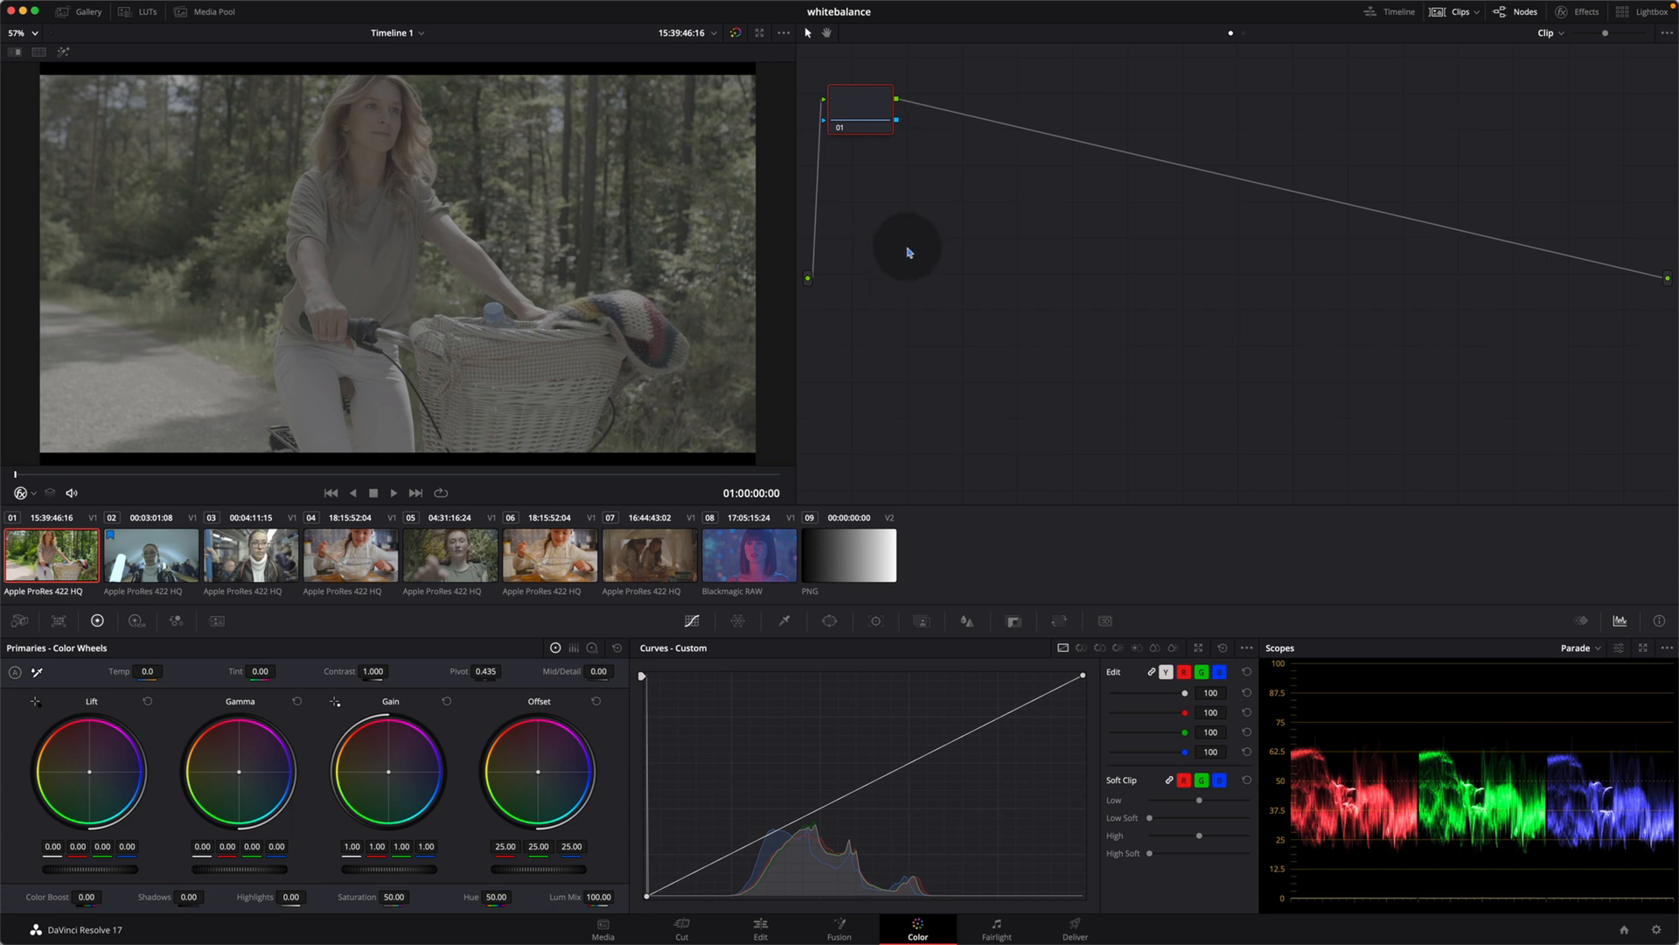
pyautogui.scroll(-2, 350, 134)
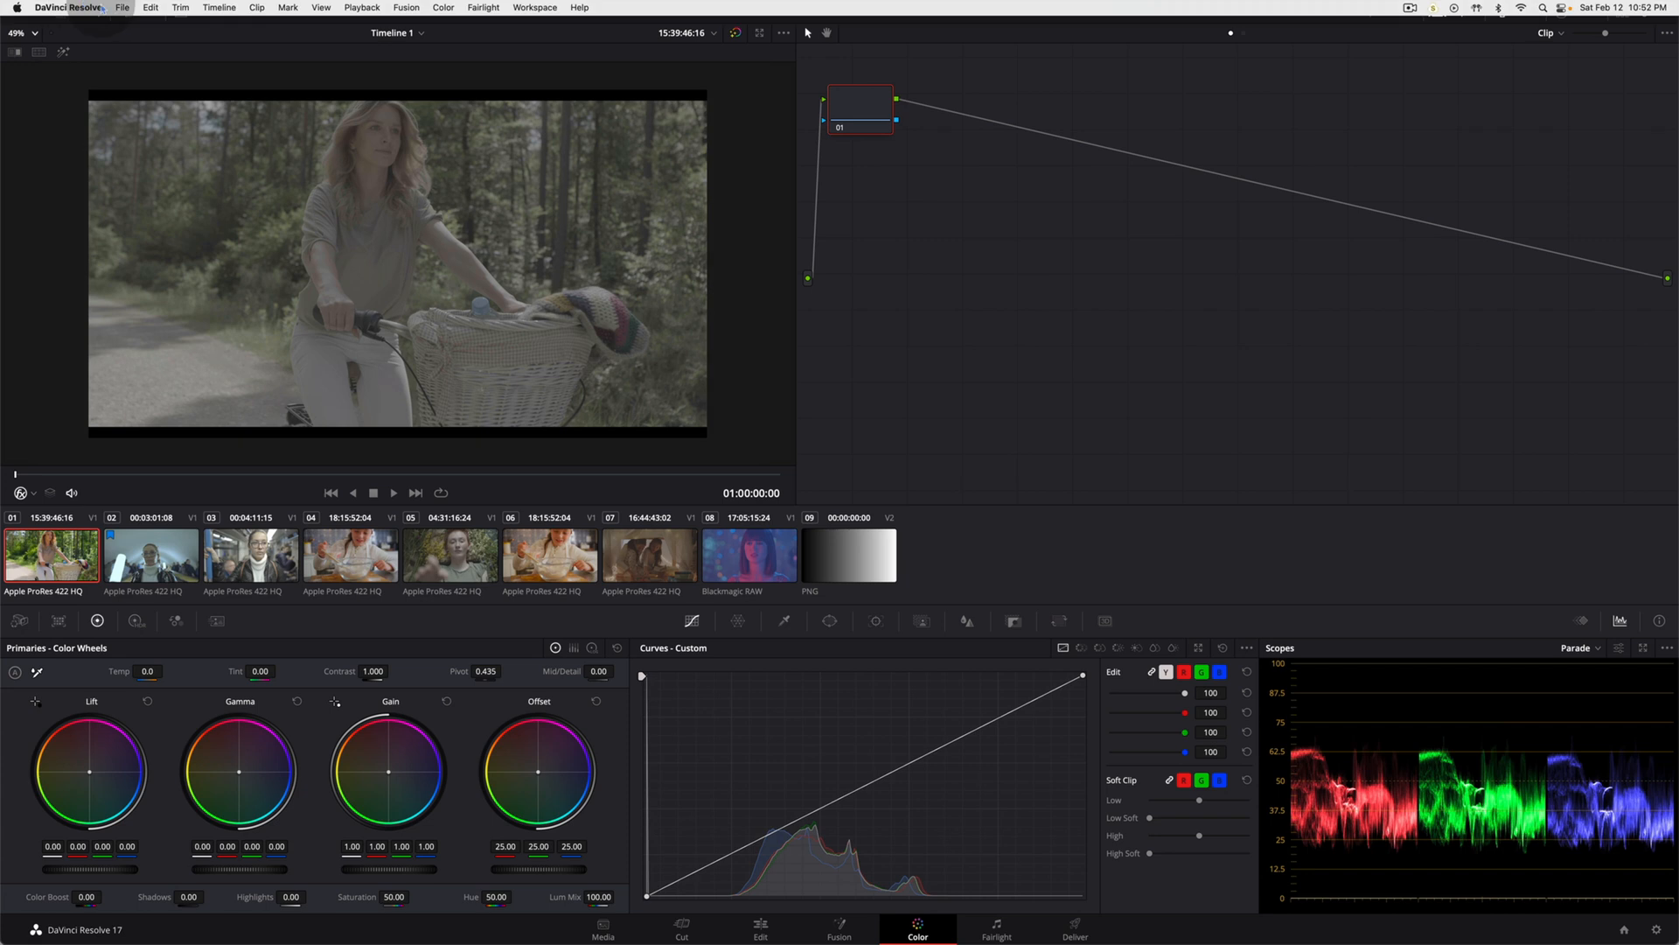
# Step: In the project's color management settings, choose DaVinci YRGB color science with Rec.709 Gamma 2.4 as the timeline color space
pyautogui.click(122, 8)
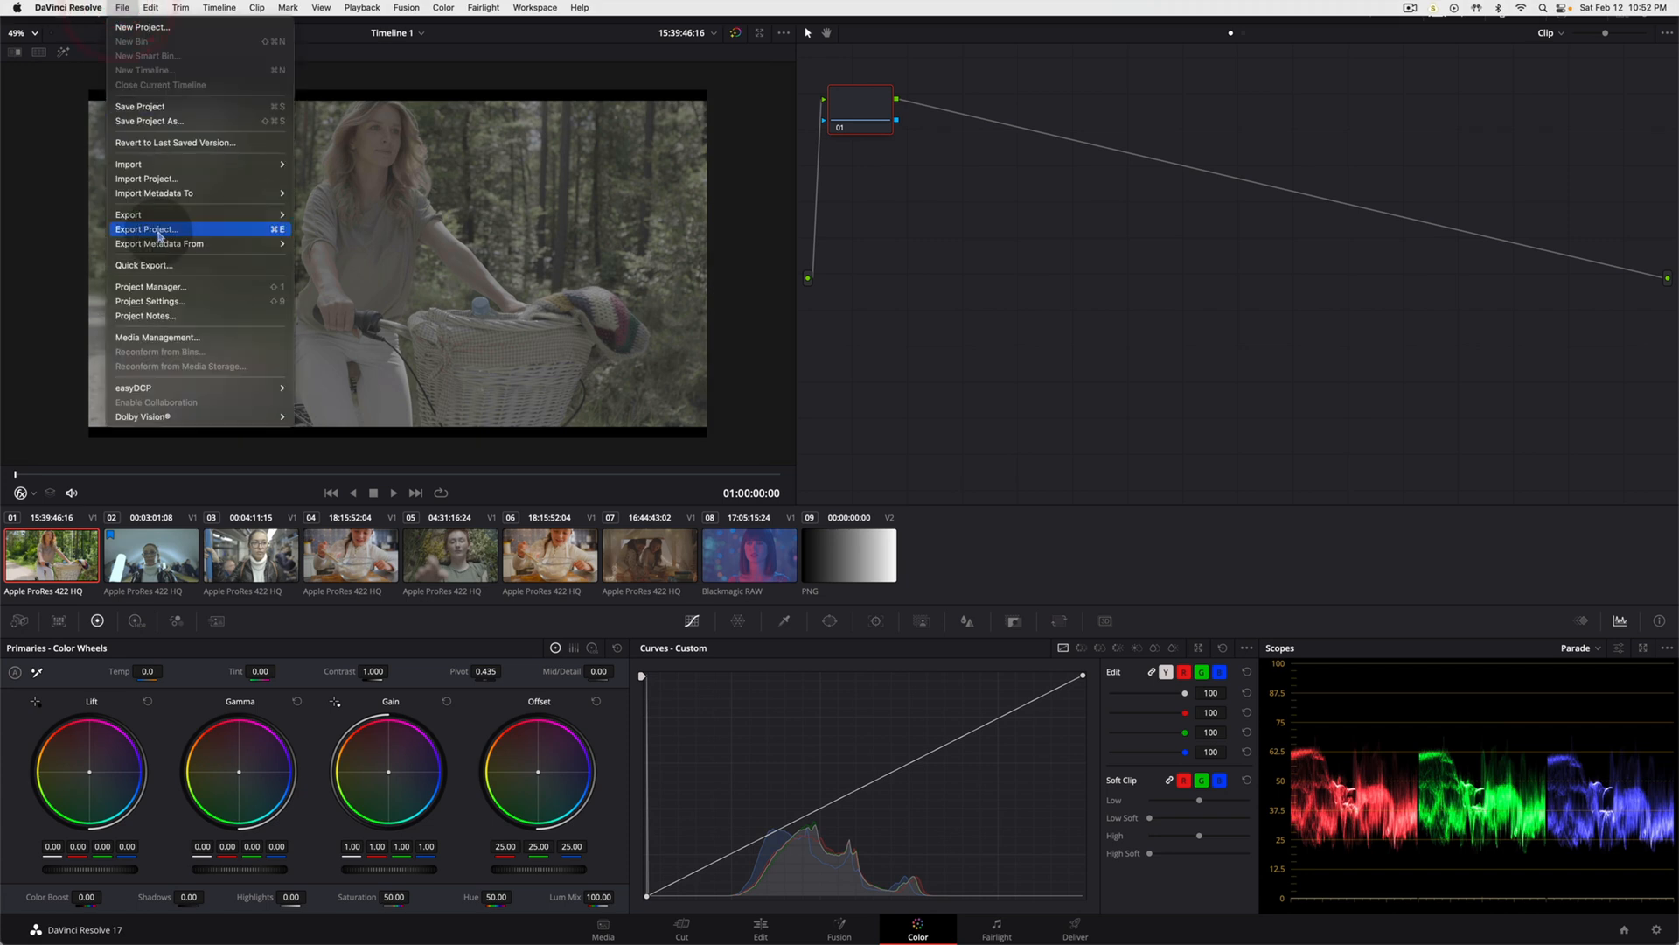
pyautogui.click(169, 303)
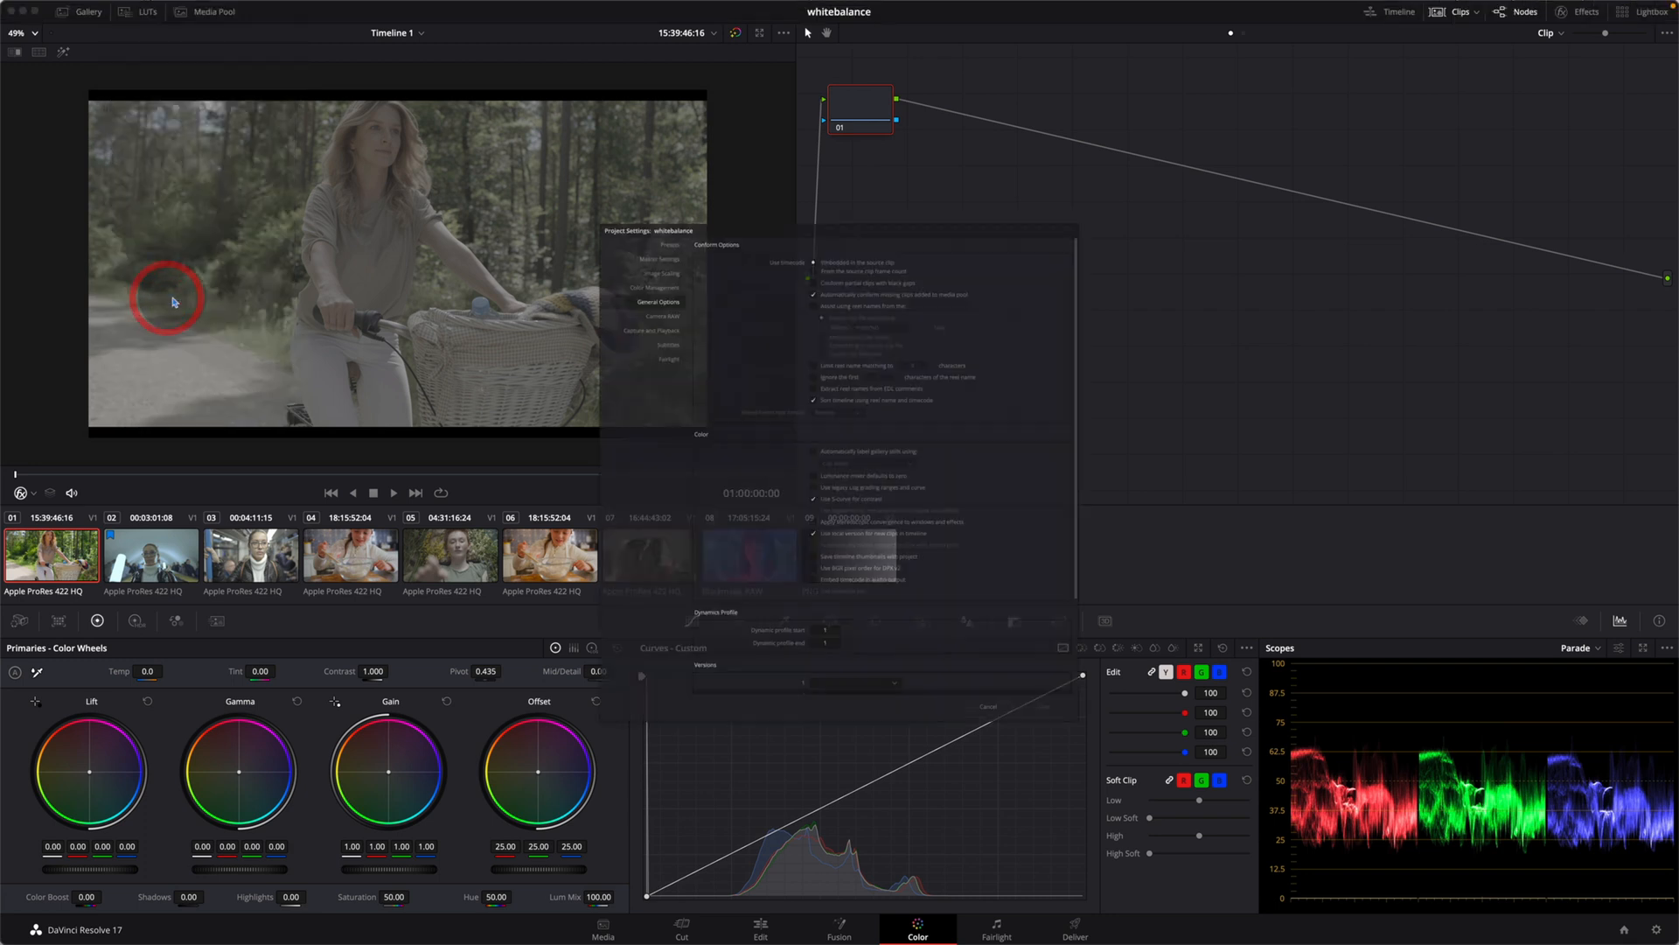
pyautogui.click(583, 212)
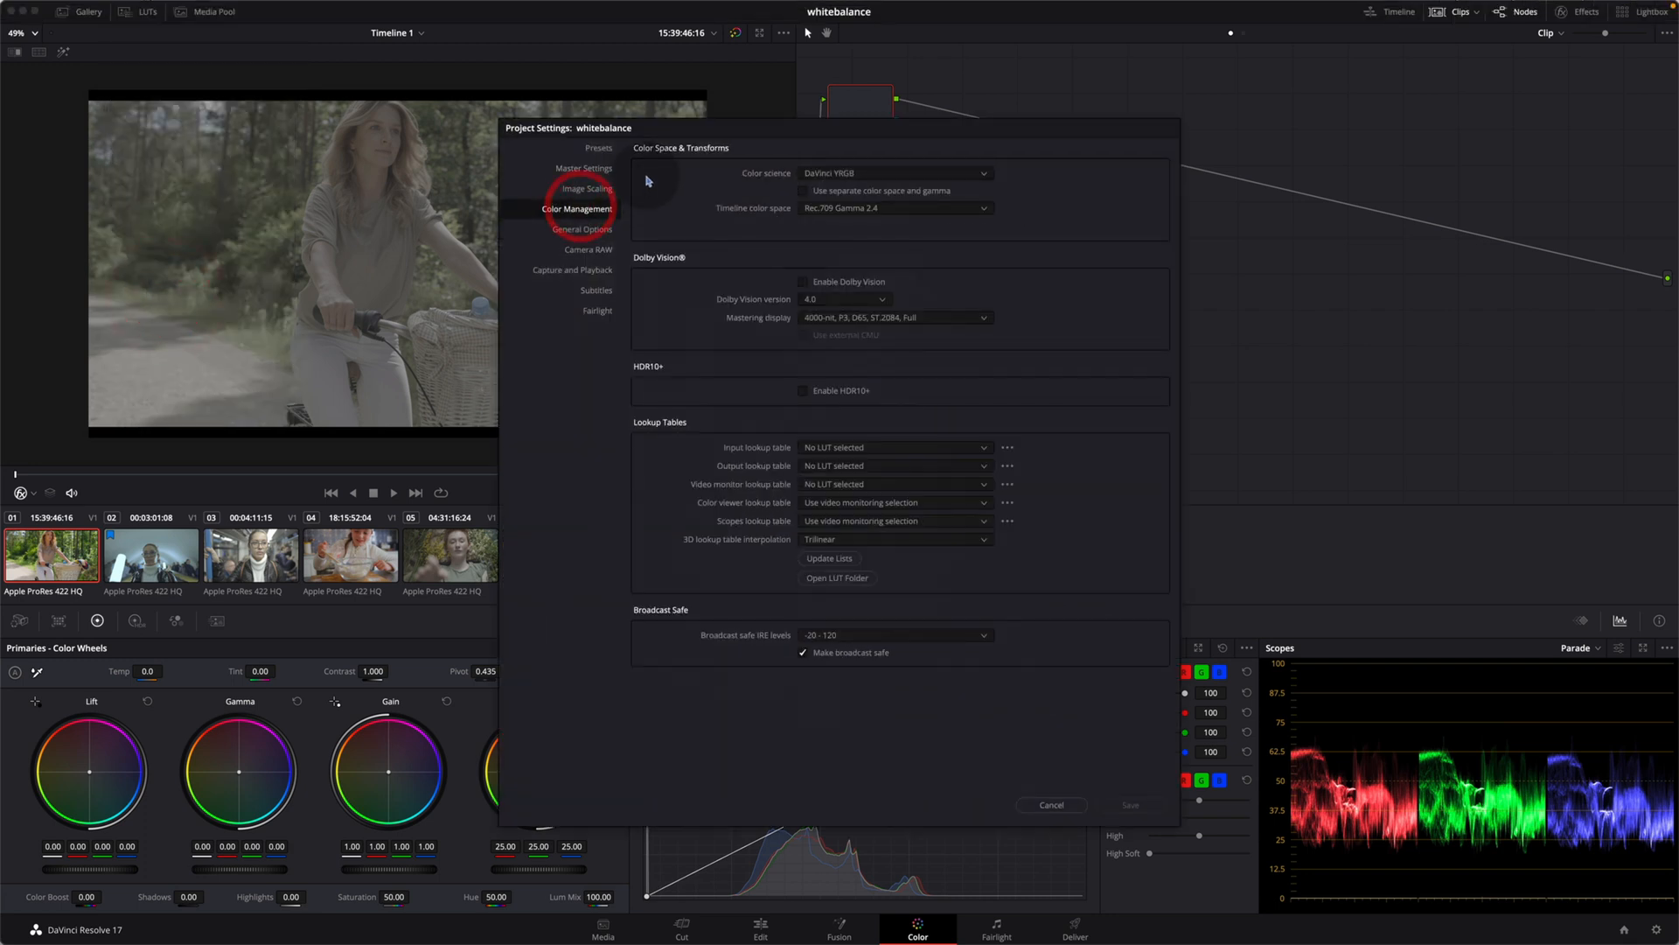
pyautogui.moveTo(712, 128); pyautogui.dragTo(537, 129)
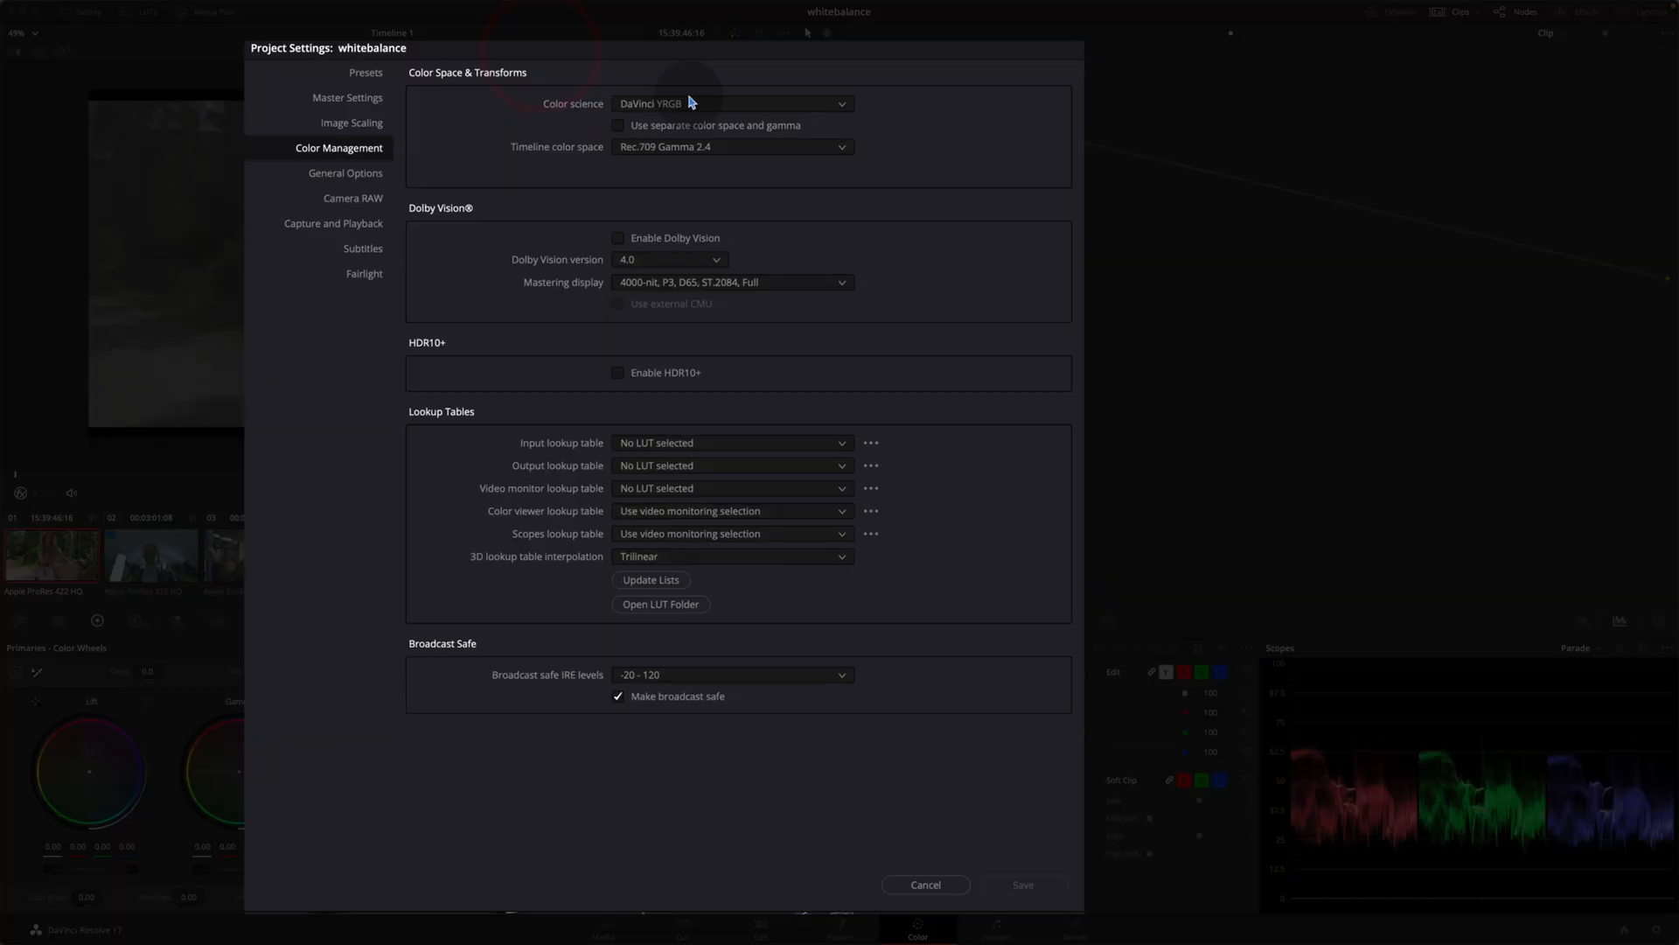
pyautogui.click(686, 175)
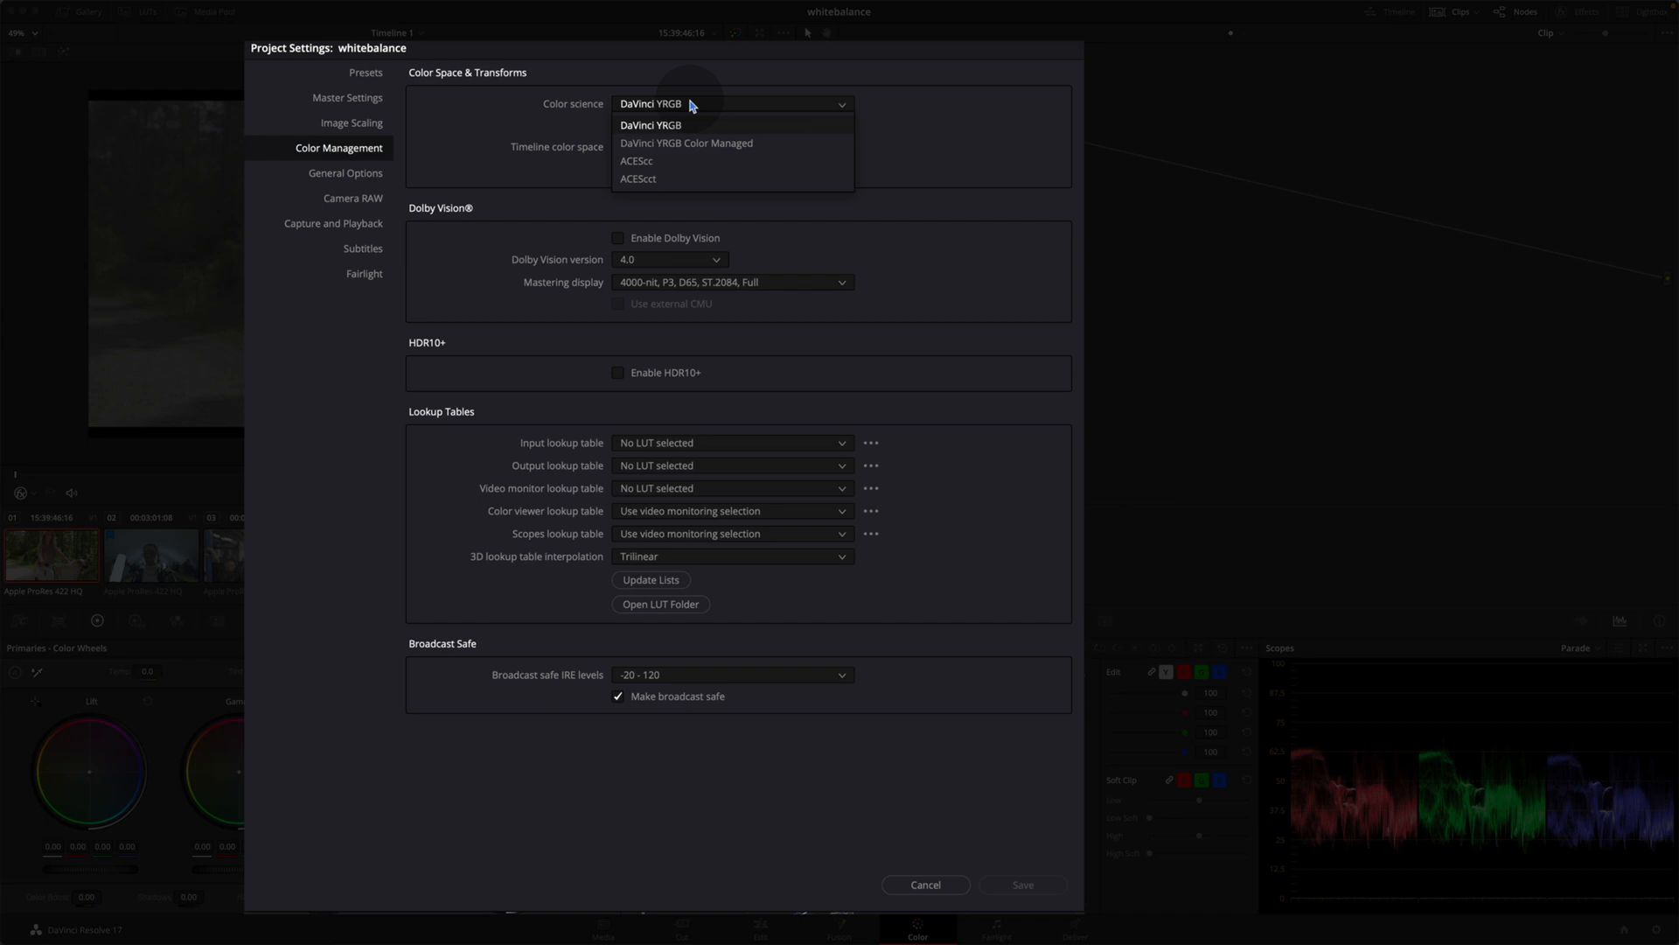
pyautogui.click(683, 127)
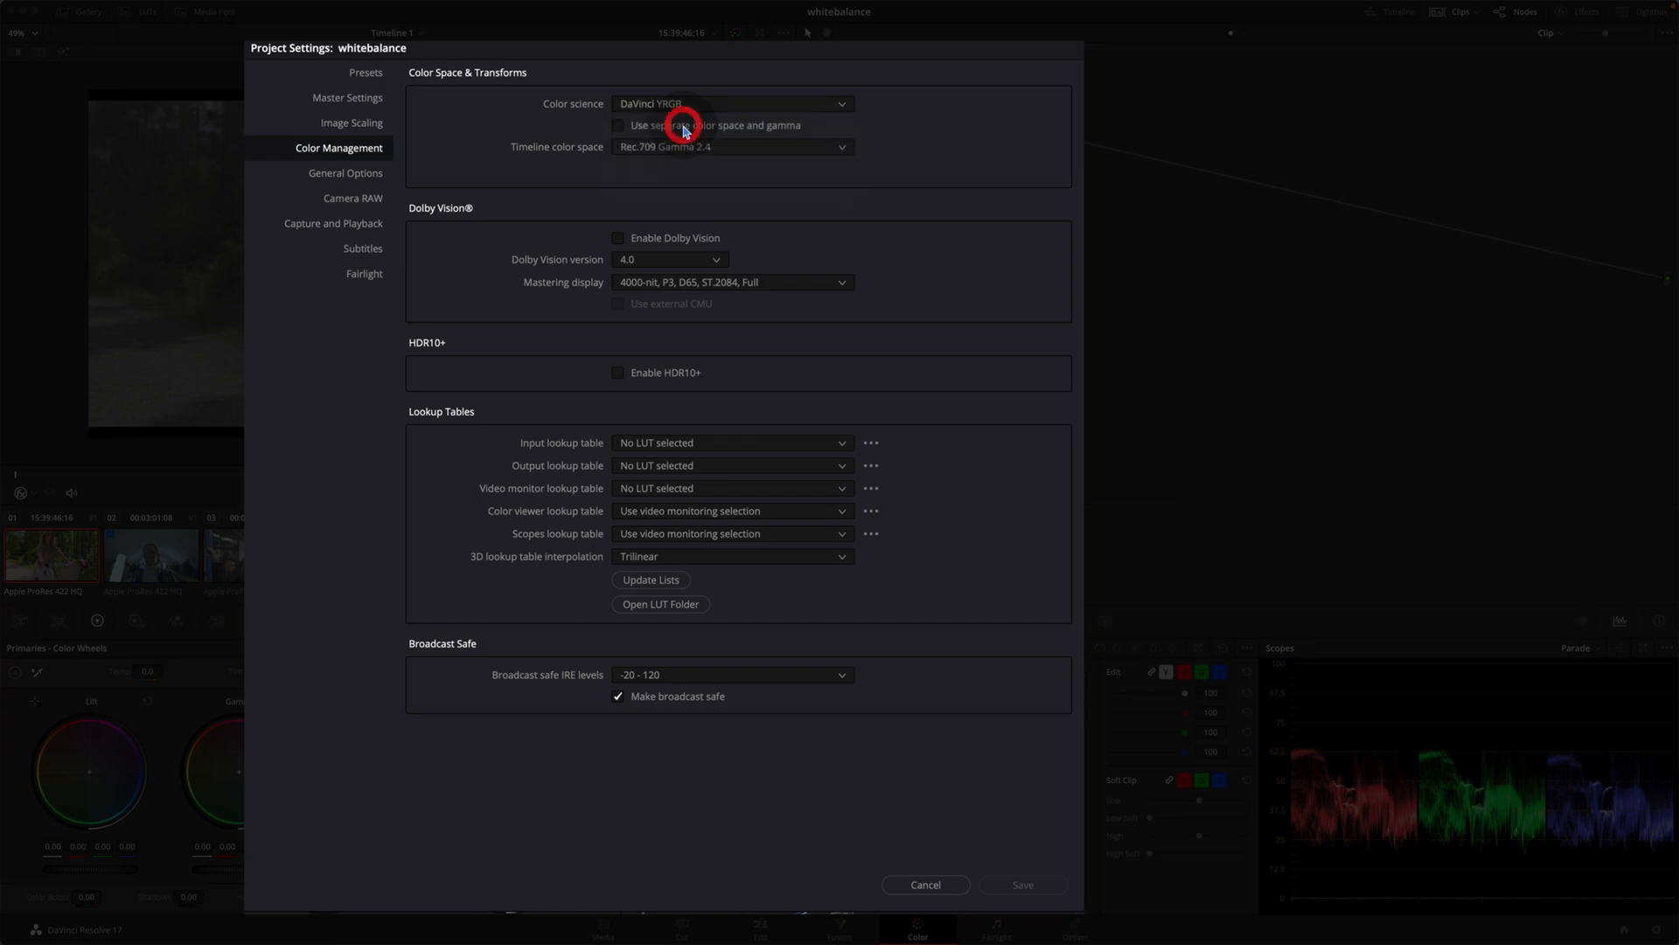
pyautogui.click(679, 145)
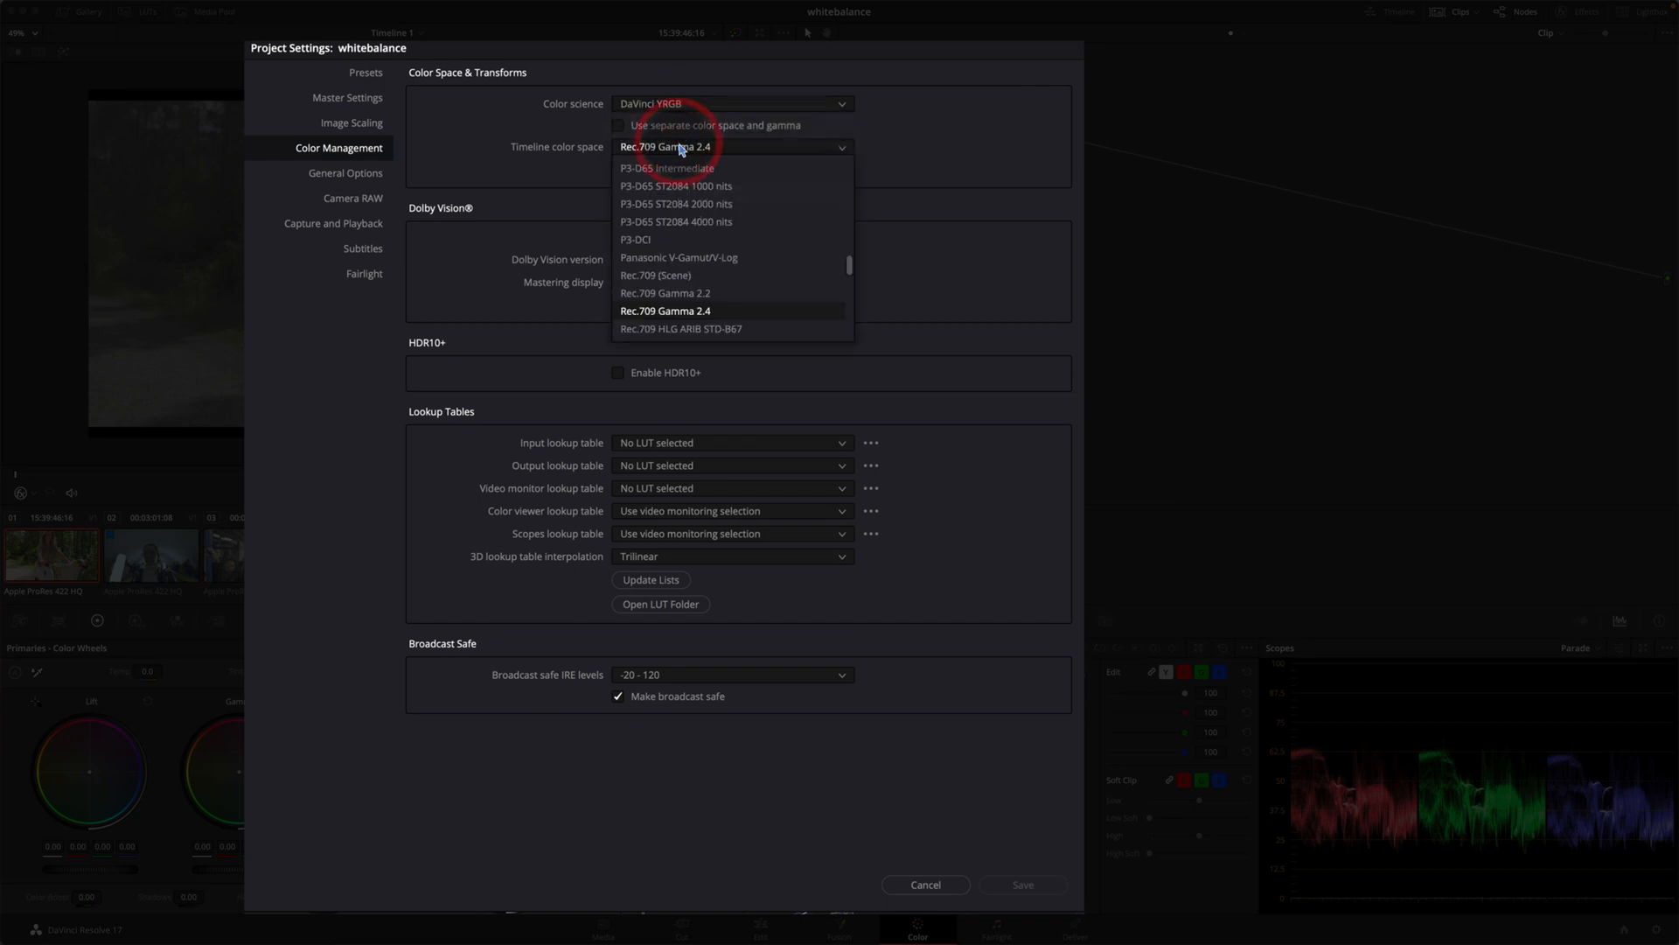
pyautogui.click(707, 312)
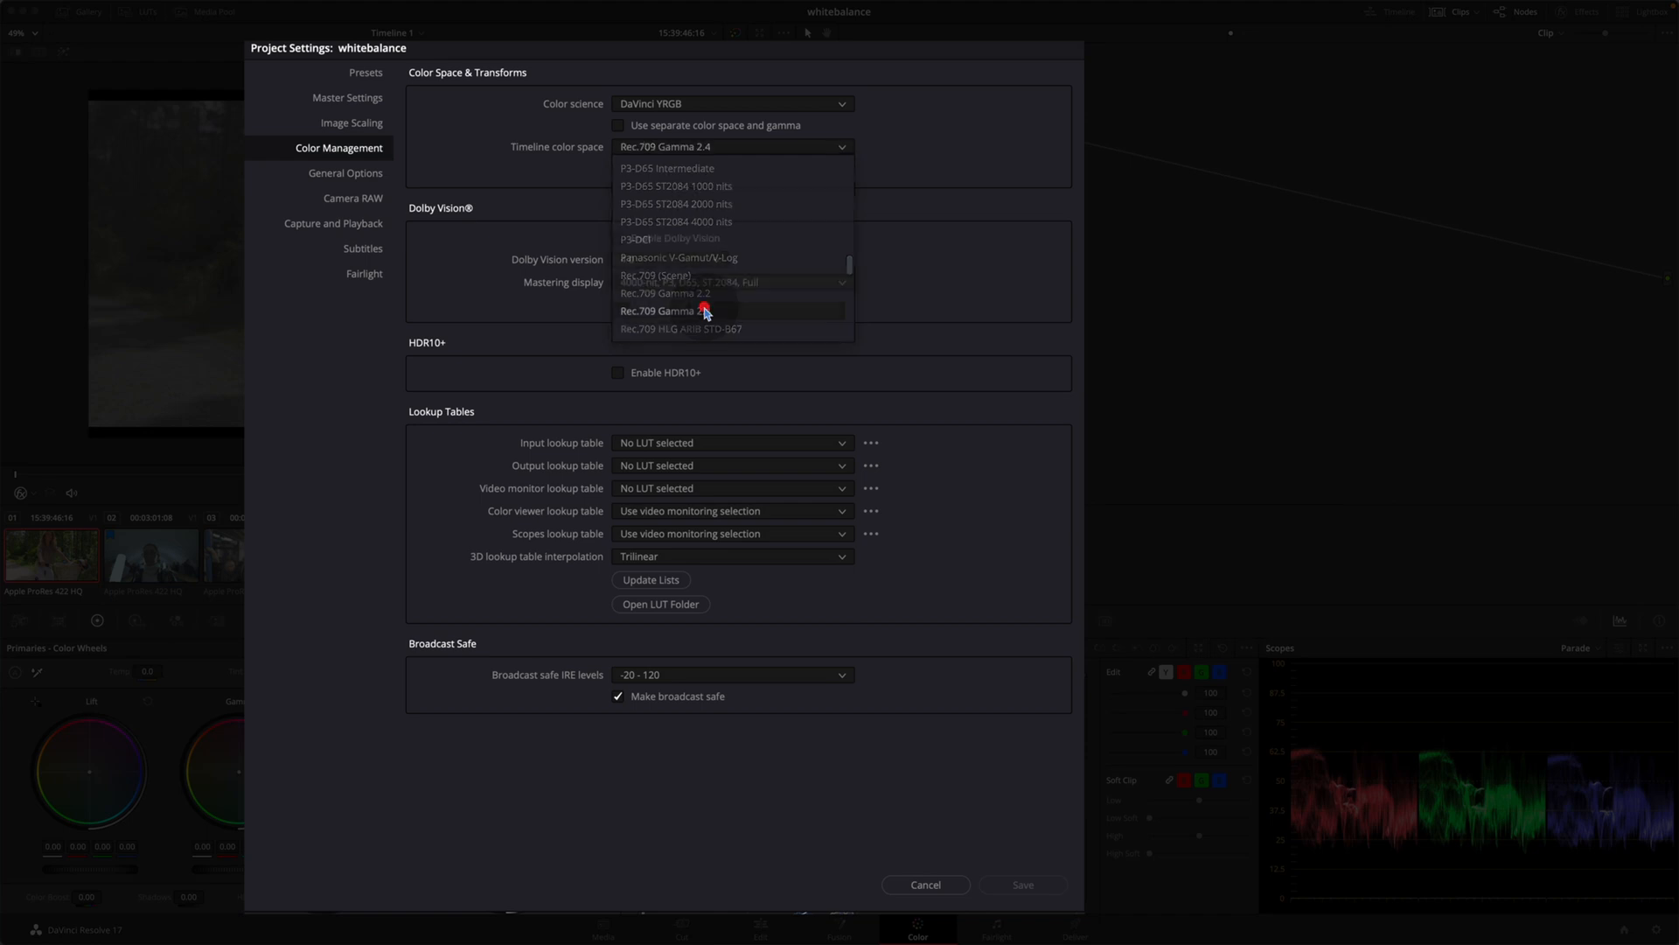
# Step: Try DaVinci YRGB Color Managed color science with automatic color management turned off, and browse the color processing modes
pyautogui.click(713, 105)
pyautogui.click(713, 105)
pyautogui.click(713, 105)
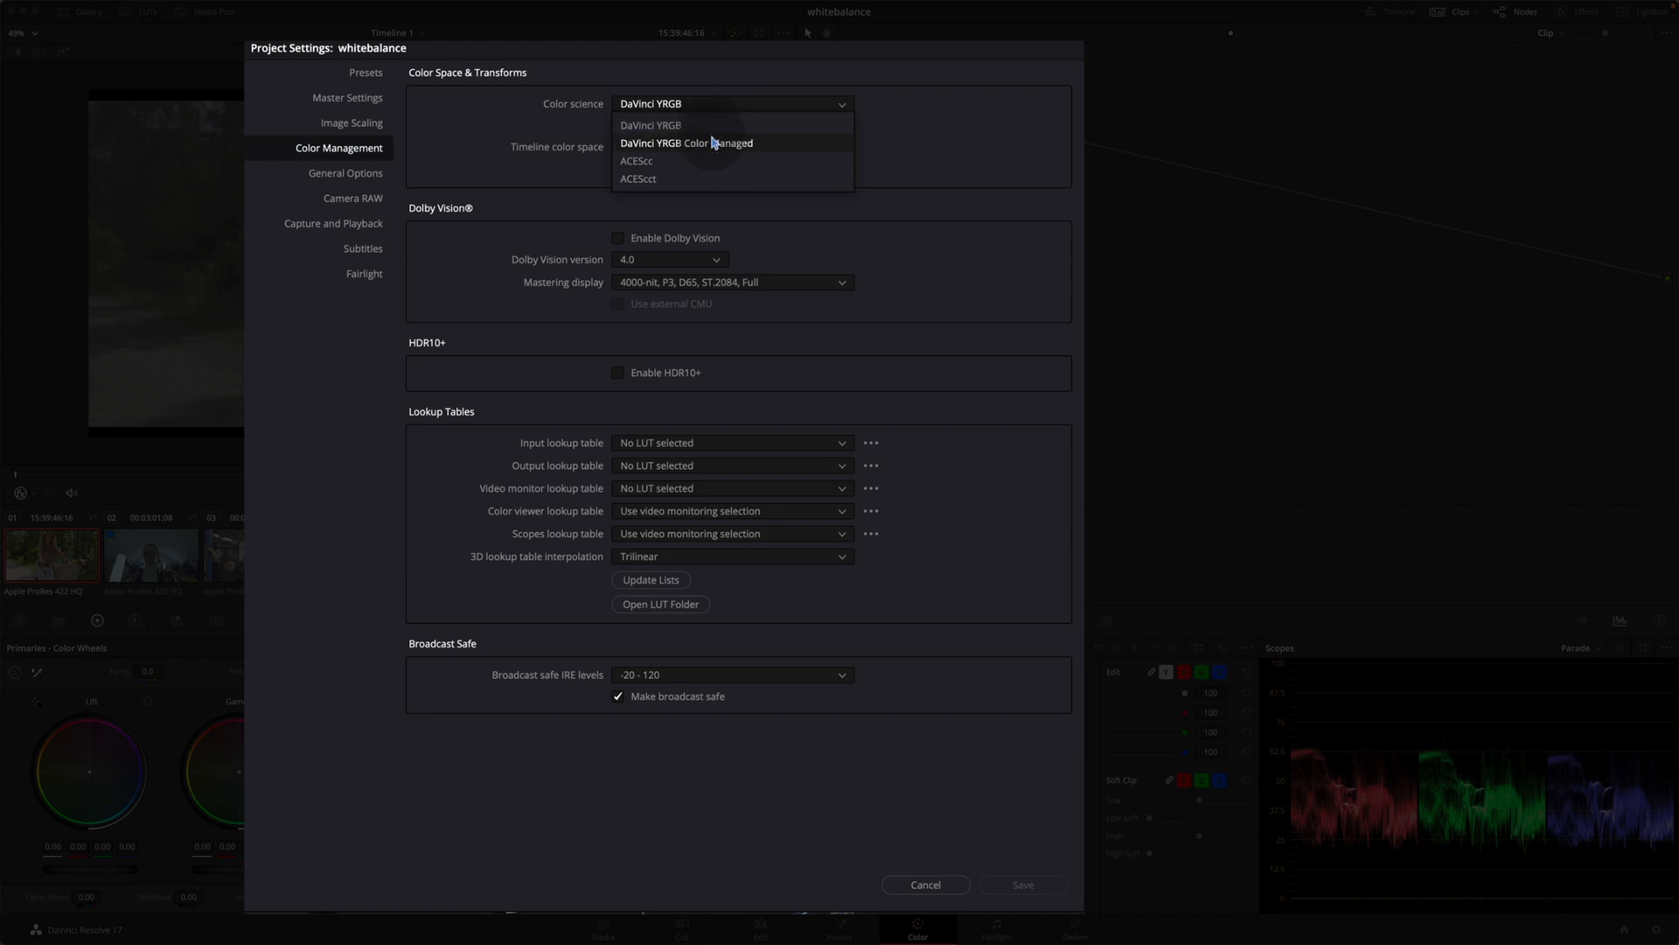
pyautogui.click(715, 144)
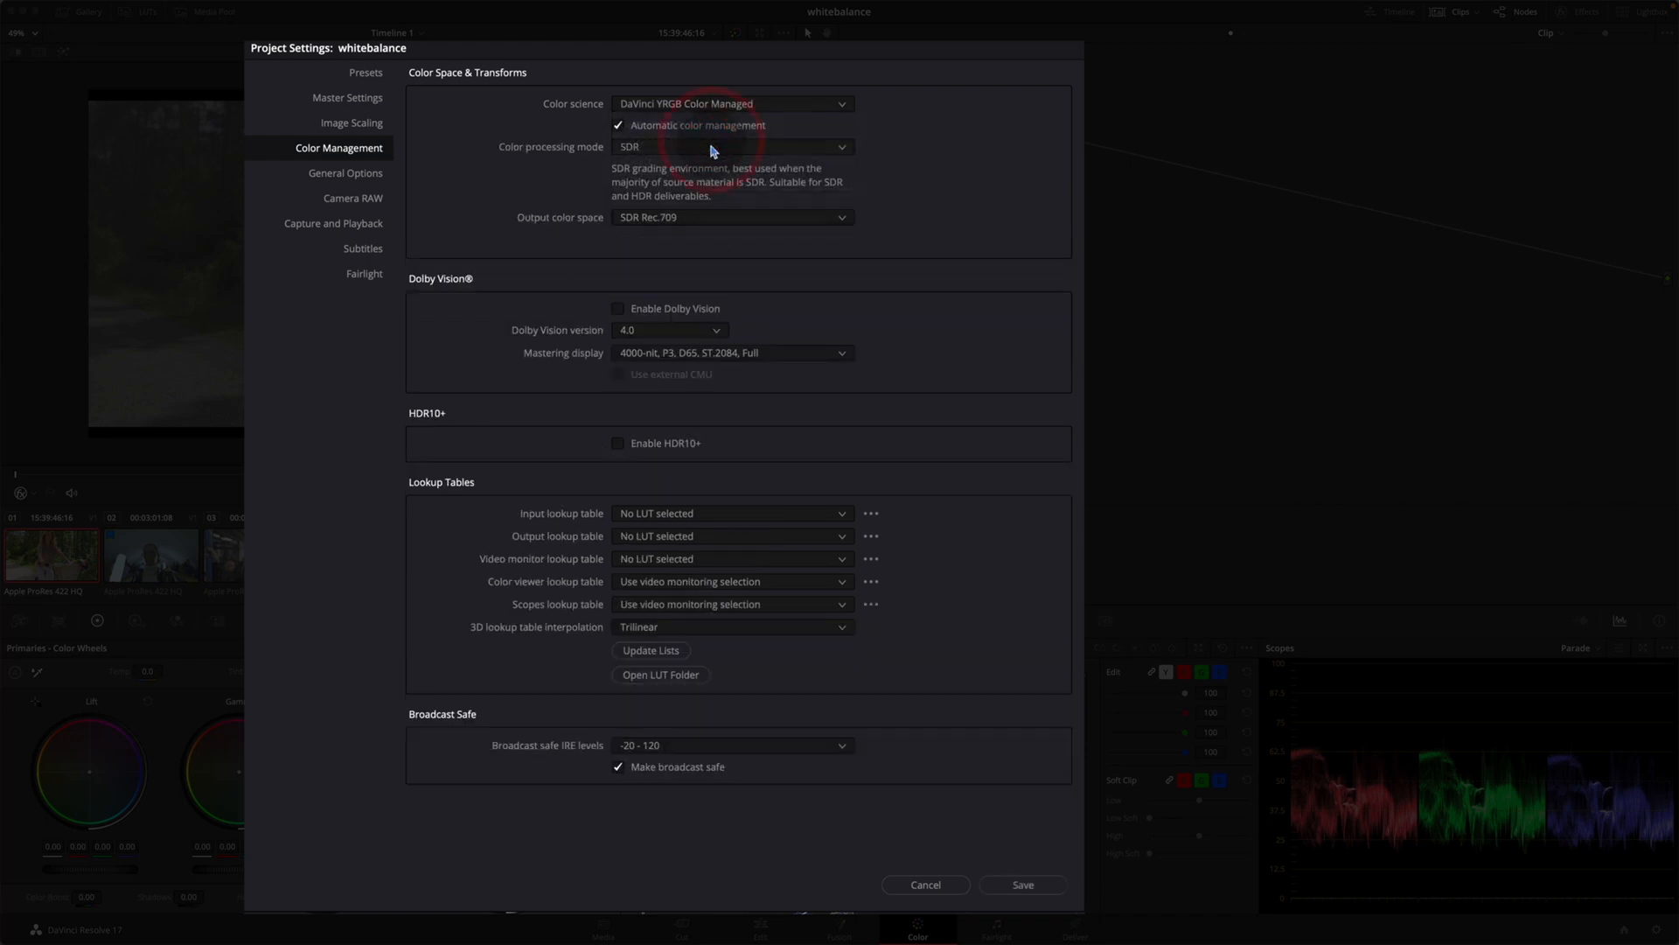
pyautogui.click(705, 129)
pyautogui.click(709, 142)
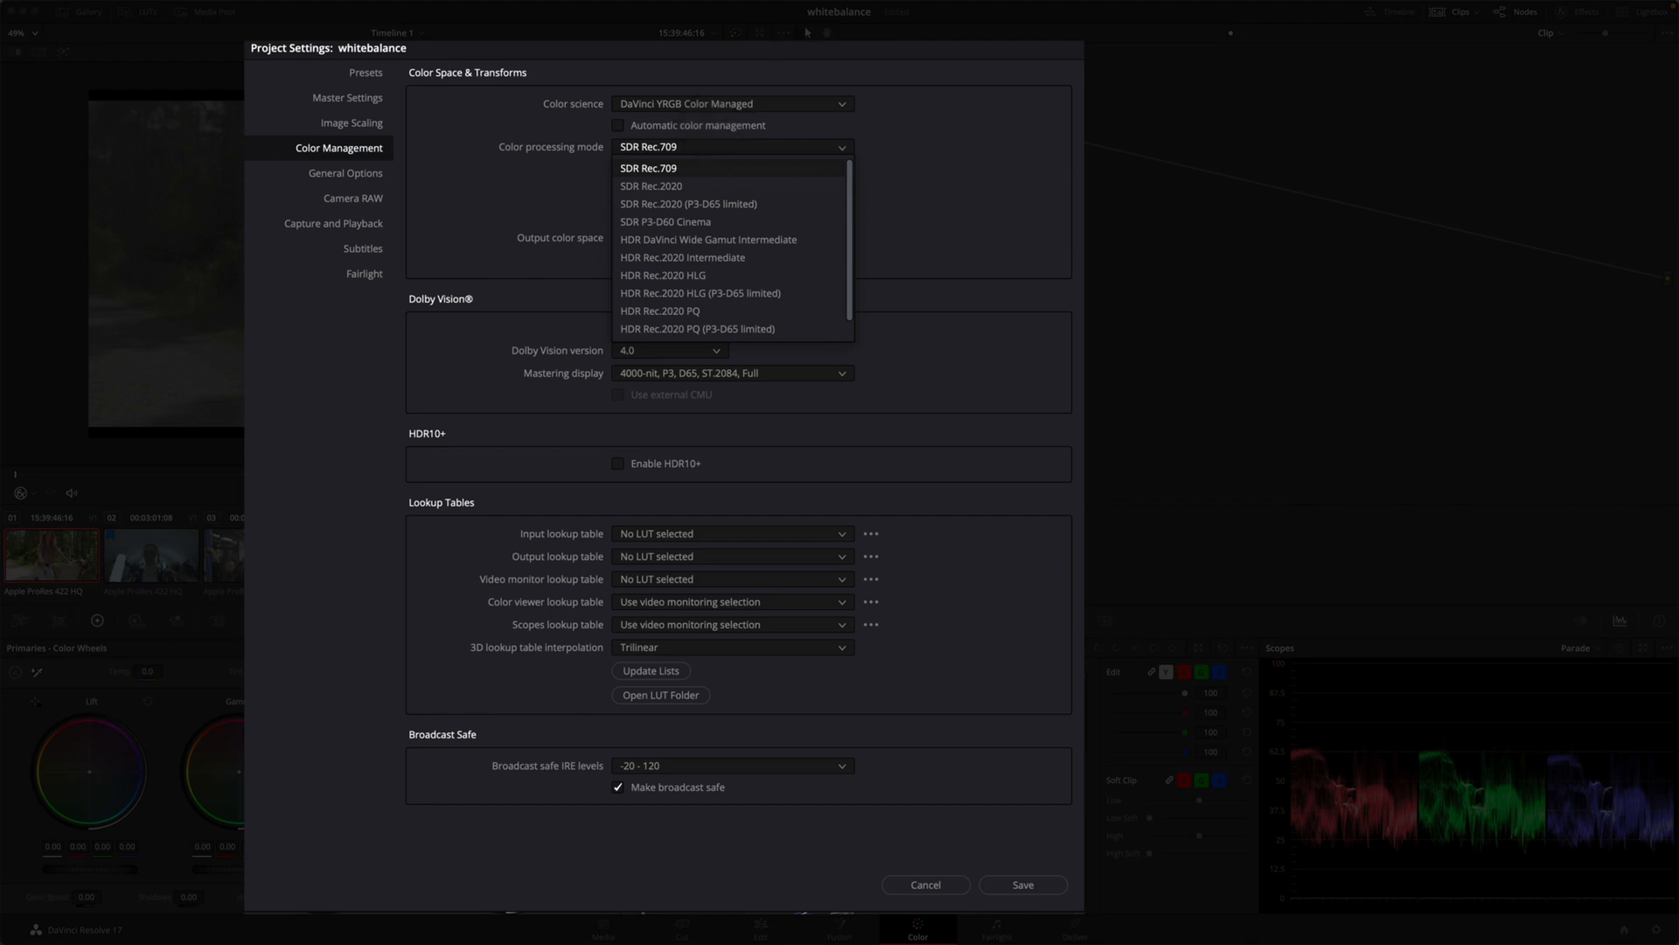
pyautogui.scroll(-2, 738, 280)
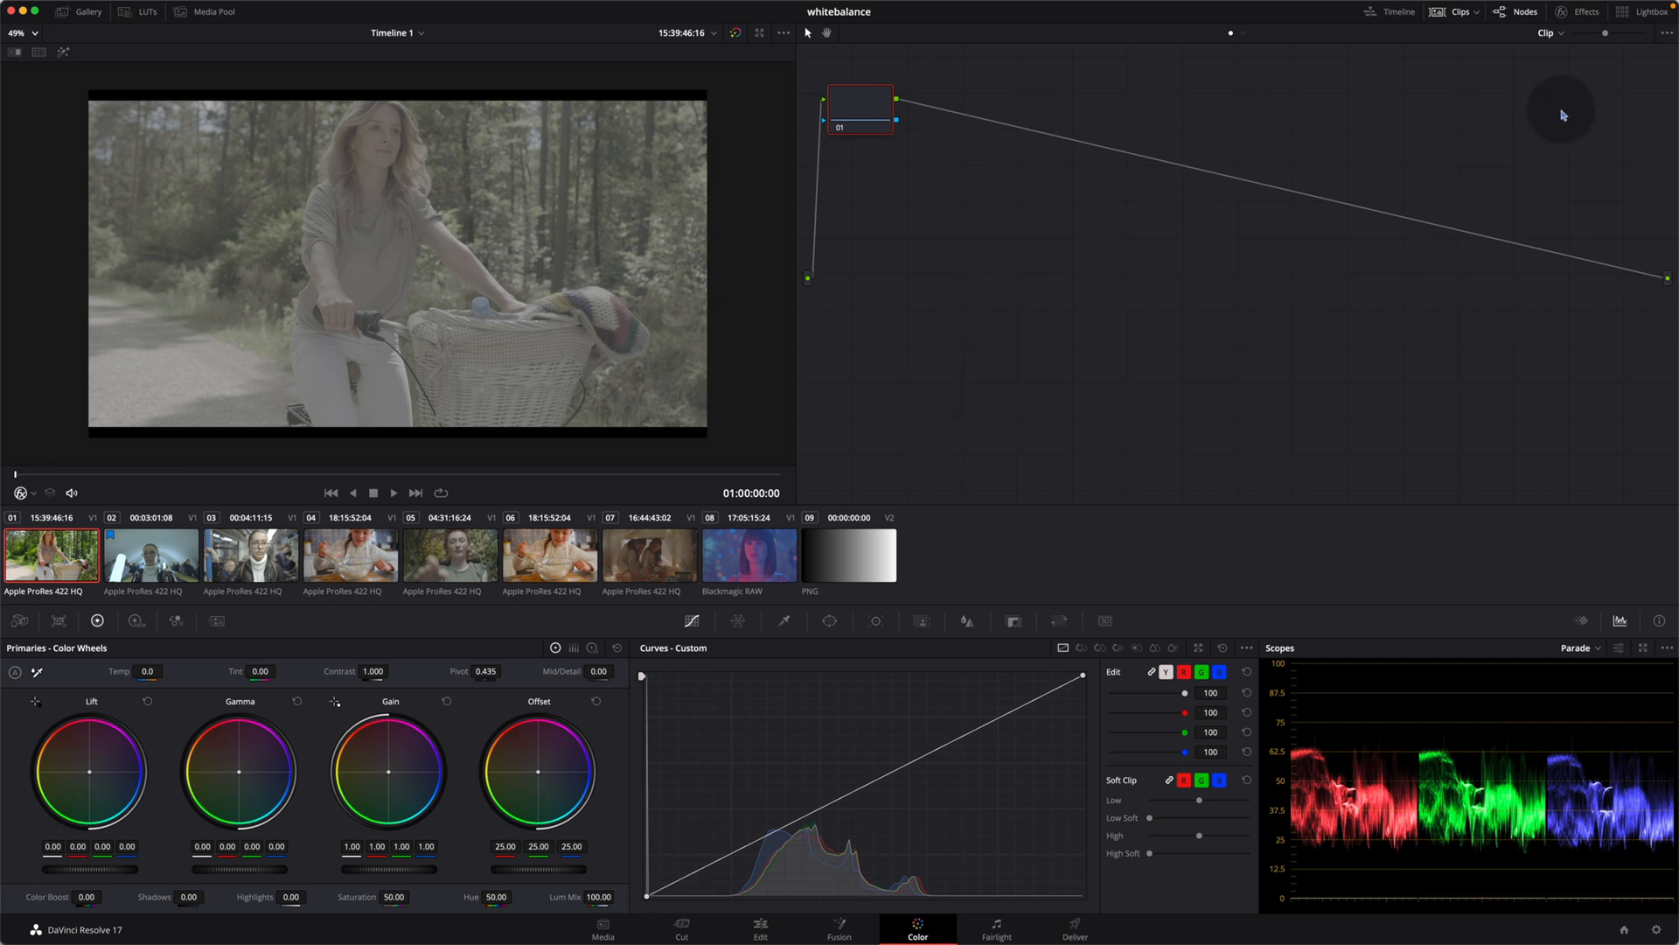
# Step: Add a serial node after node 01, place it near the end of the node tree, and label it CST
pyautogui.press('alt')
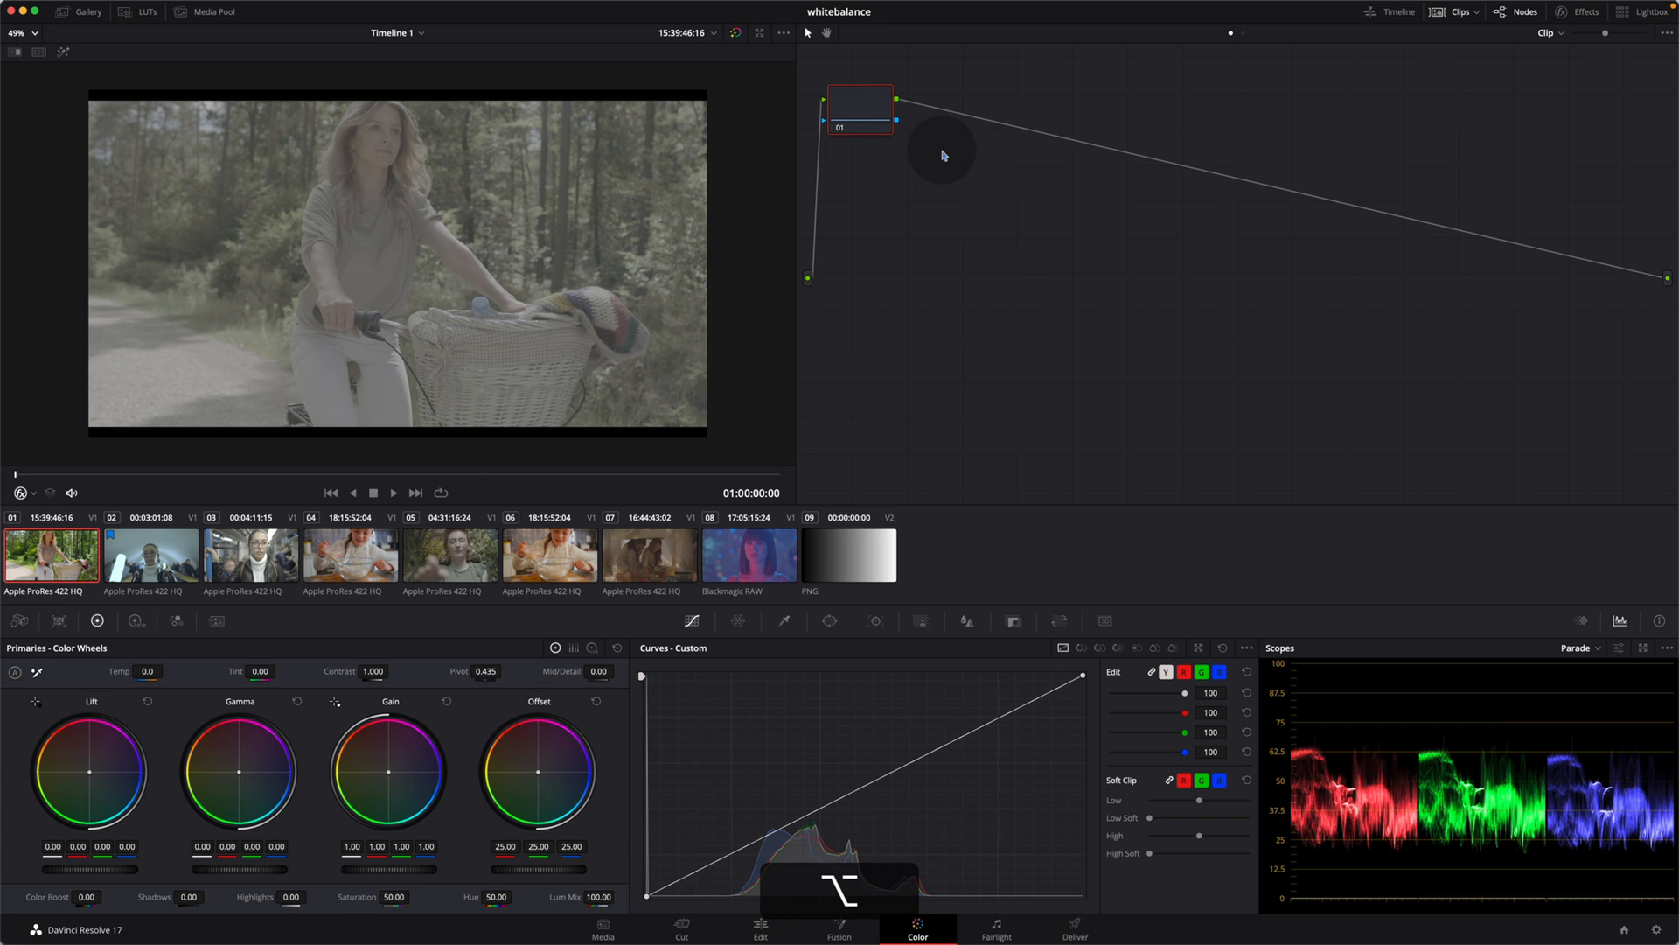
pyautogui.hotkey('alt', 's')
pyautogui.moveTo(944, 149); pyautogui.dragTo(1362, 391)
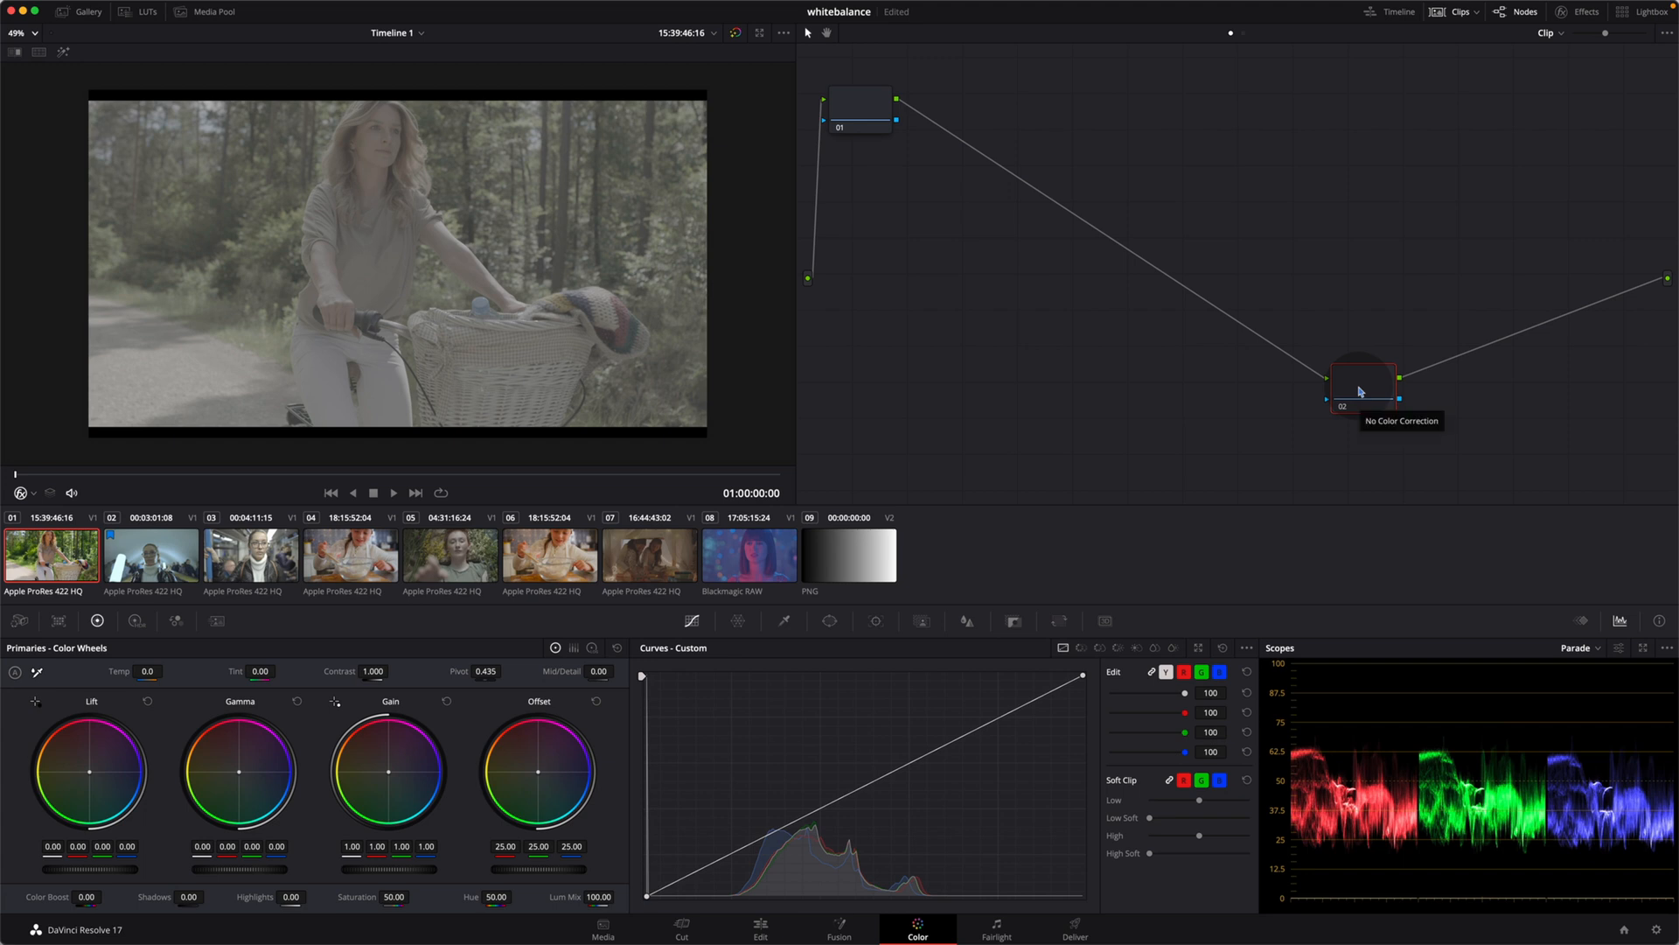
pyautogui.press('Tab')
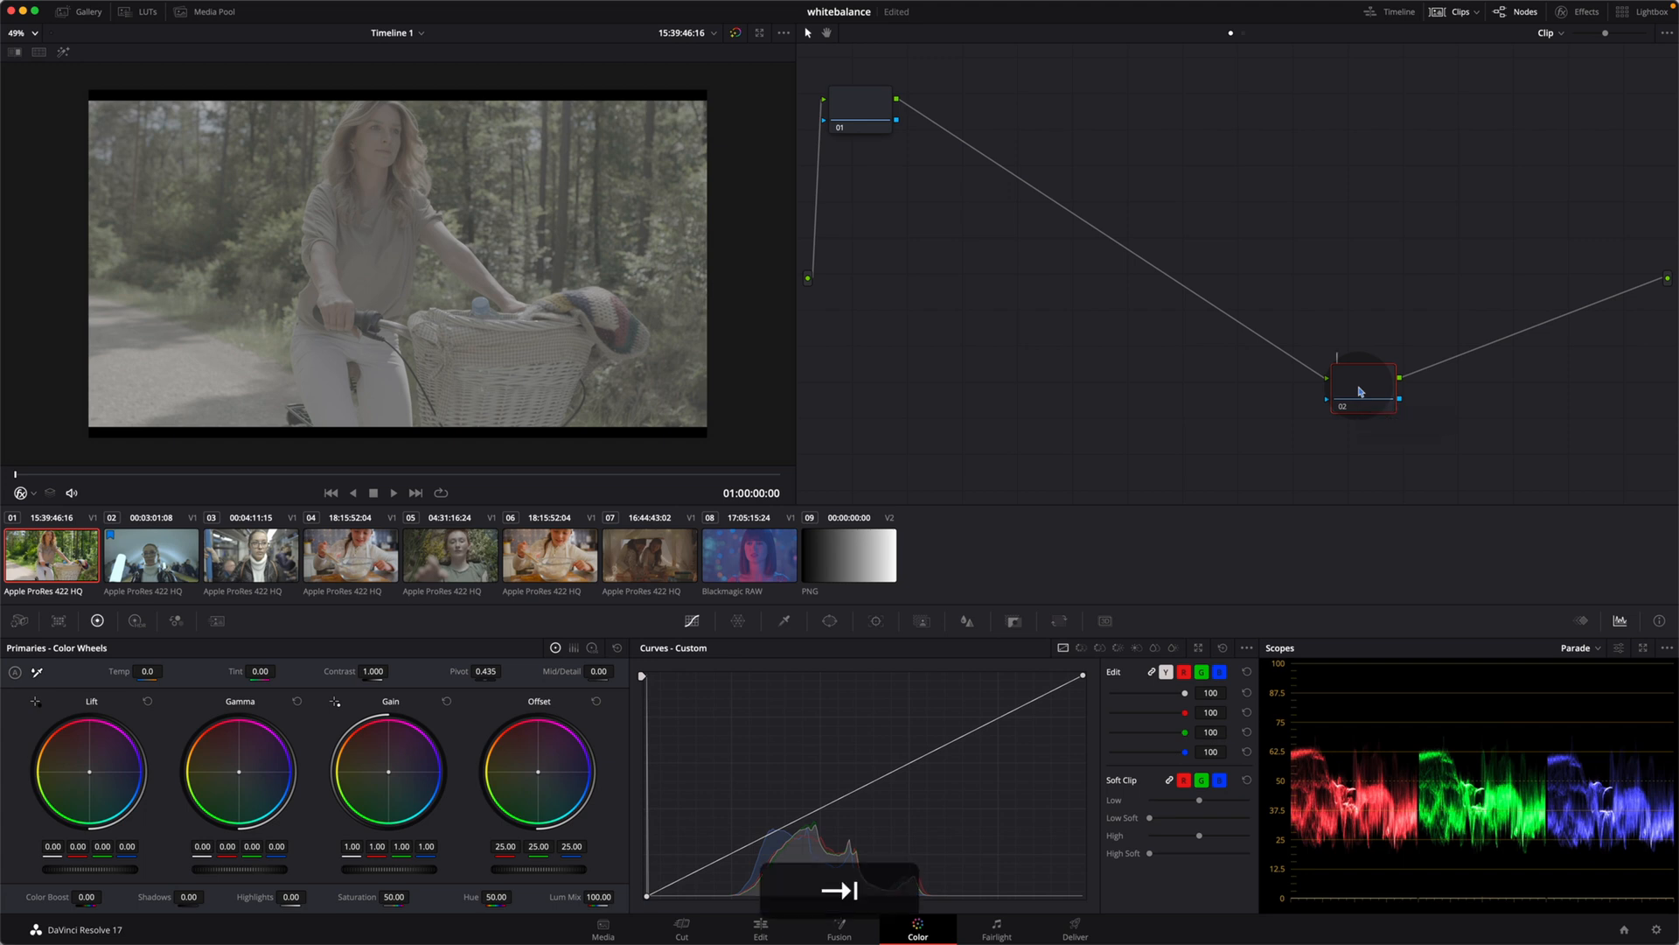
pyautogui.write('CST')
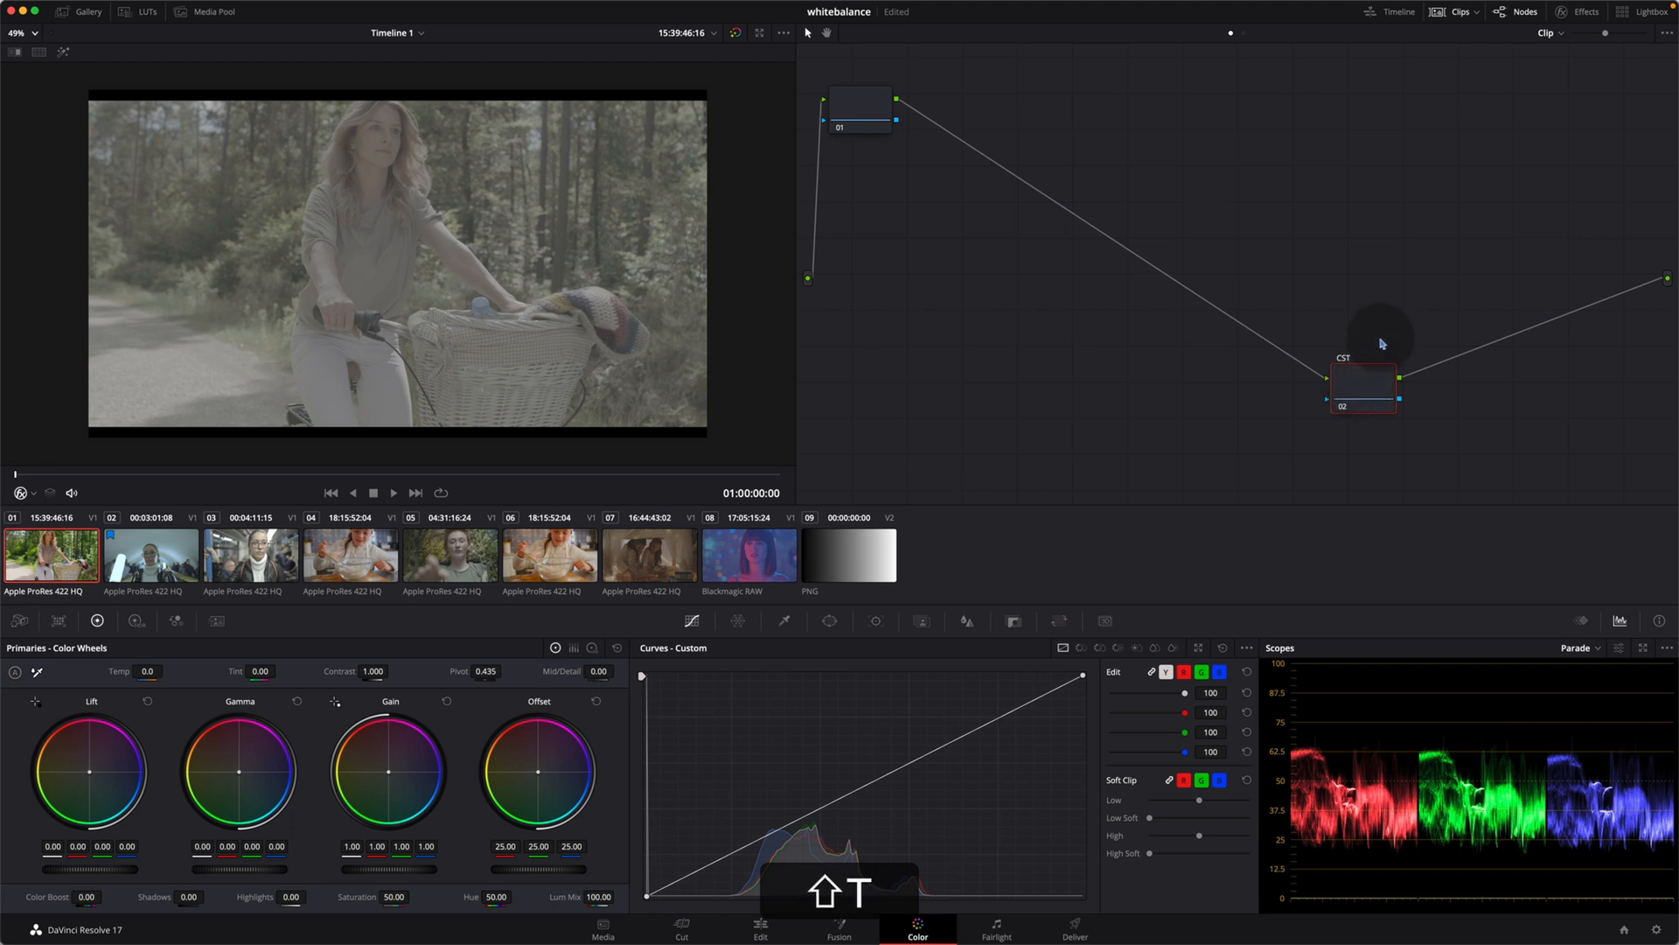
pyautogui.click(1381, 342)
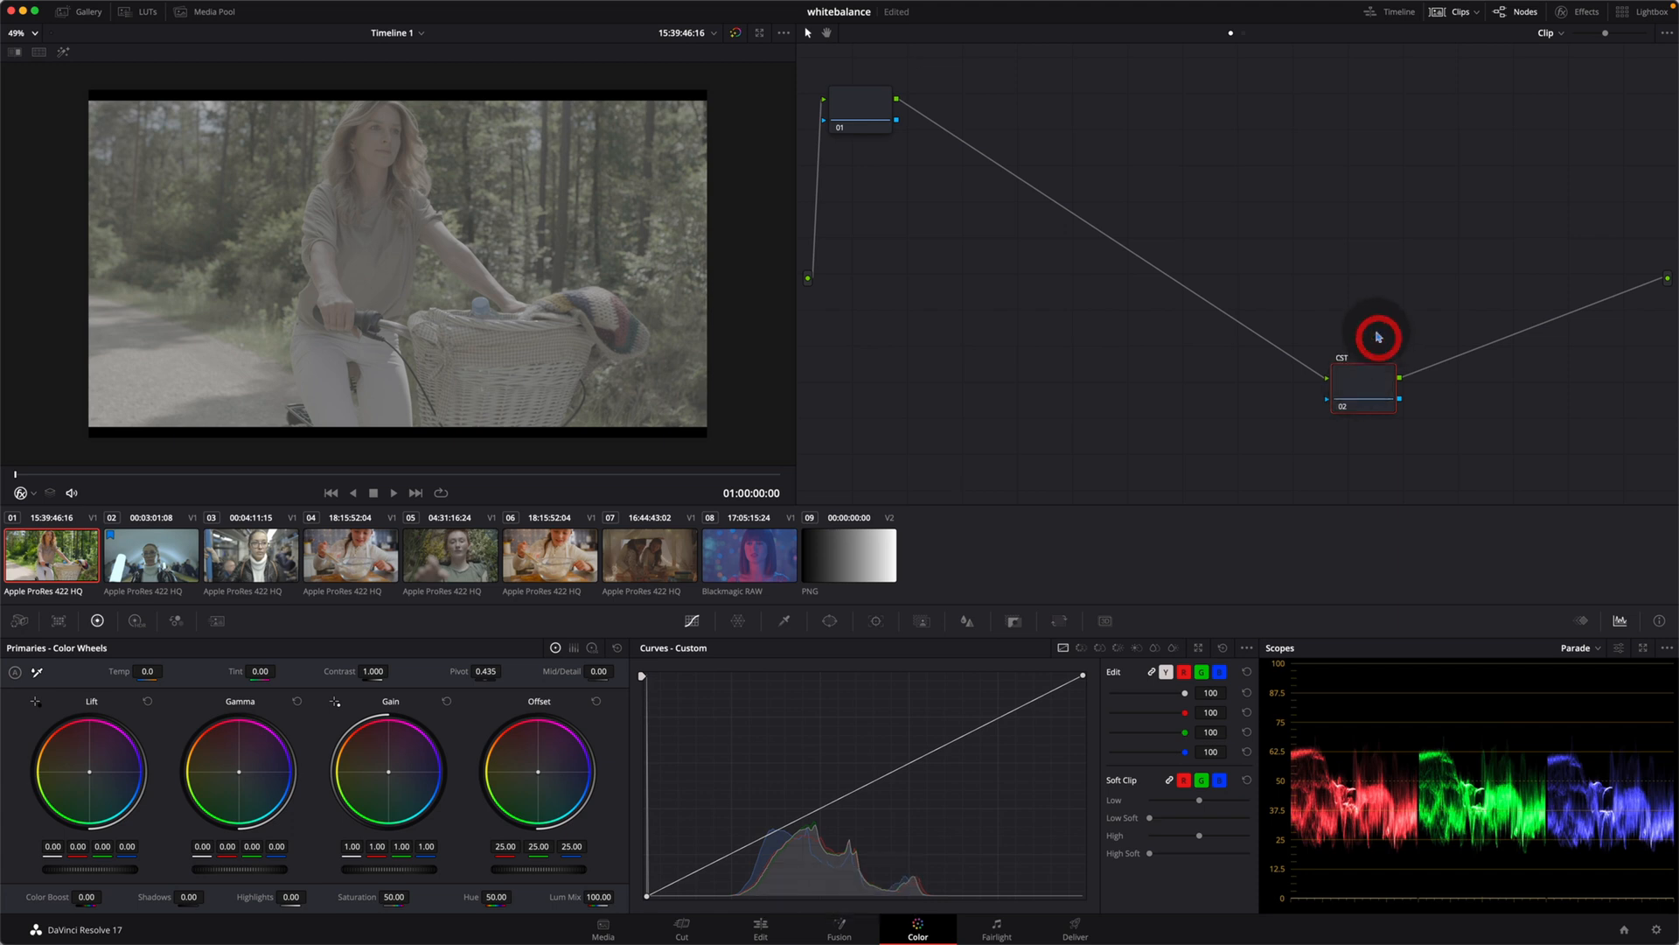
# Step: Search the effects library for Color and apply the Color Space Transform effect to the CST node
pyautogui.click(1585, 12)
pyautogui.click(1643, 32)
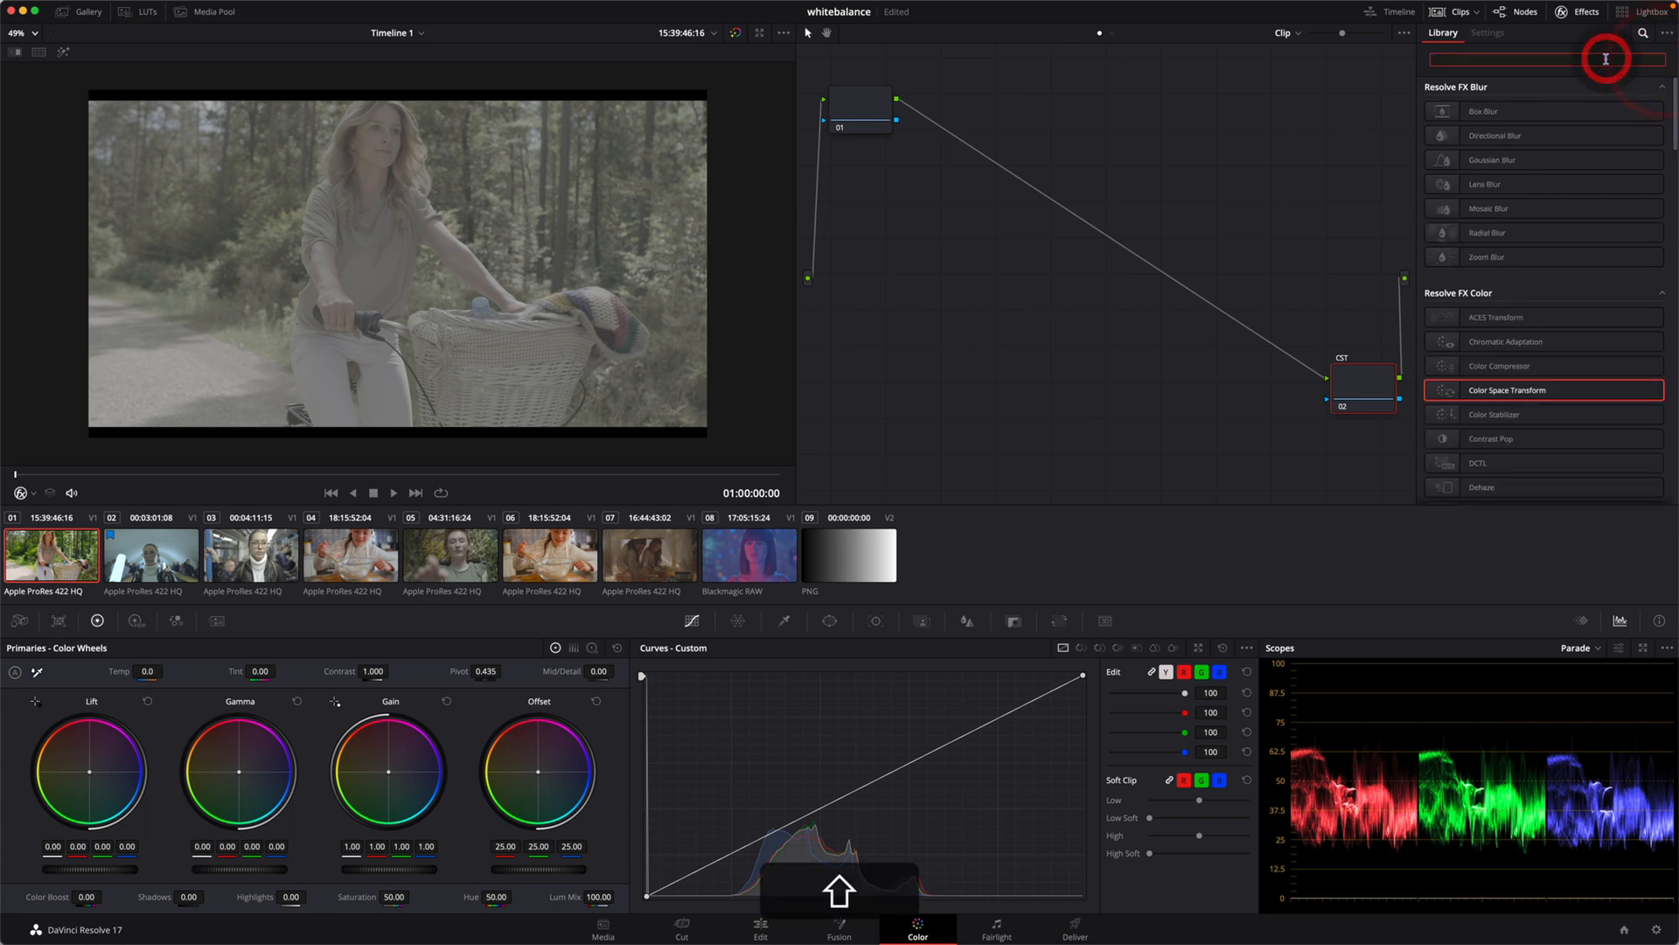
pyautogui.write('Color')
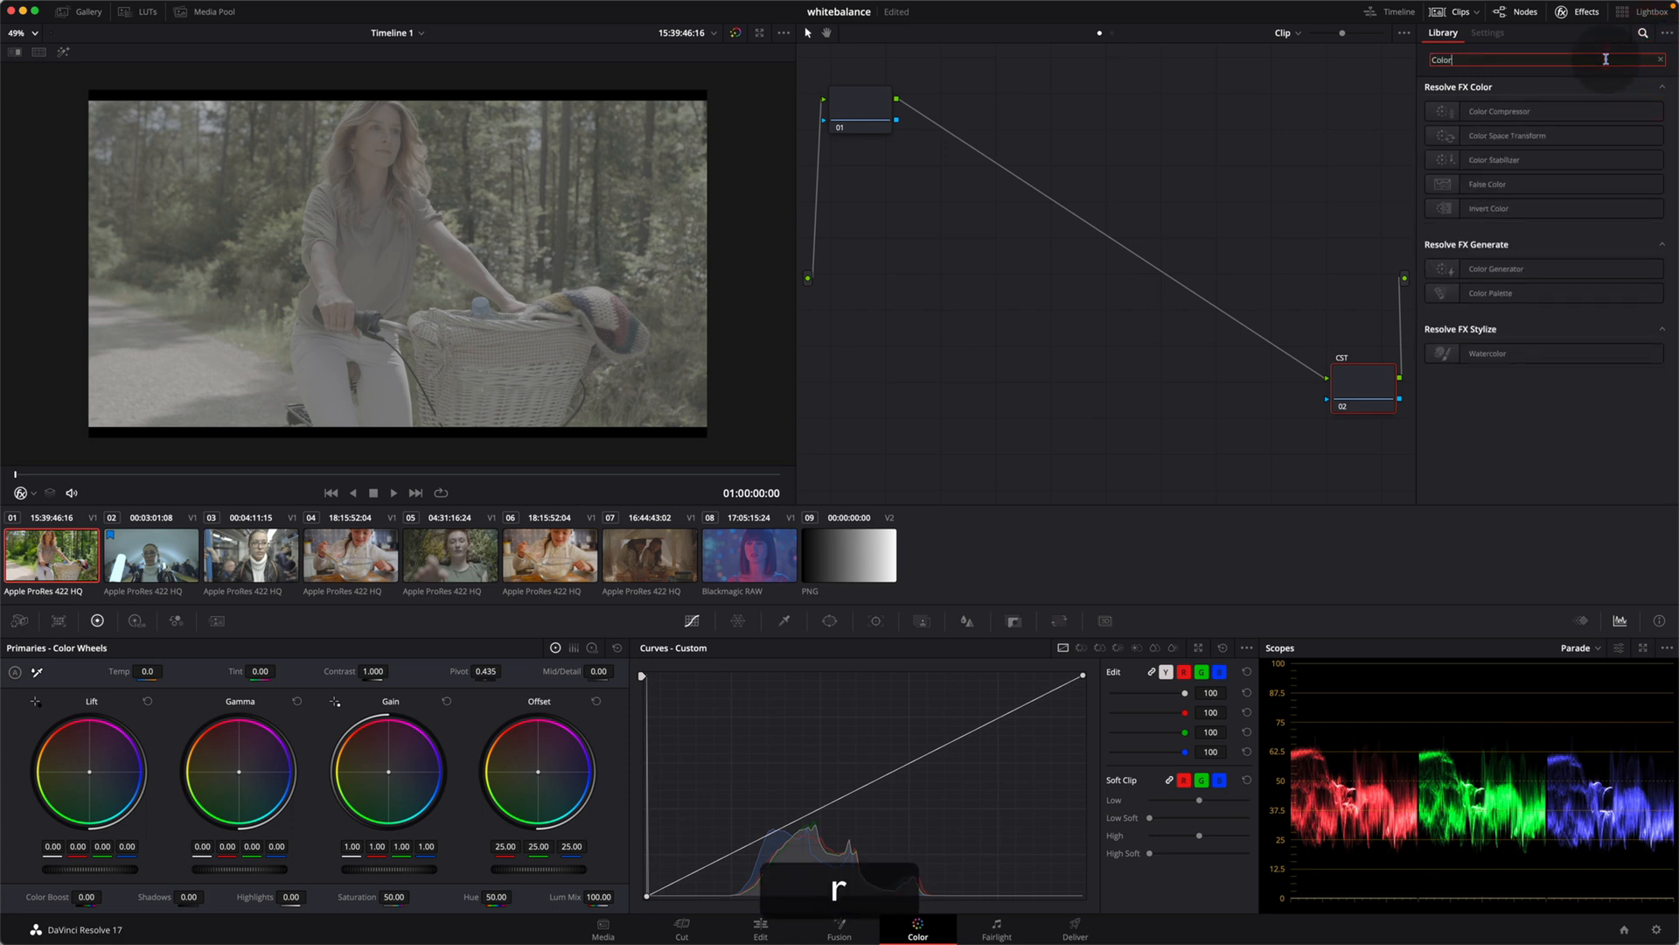
pyautogui.moveTo(1492, 138); pyautogui.dragTo(1372, 401)
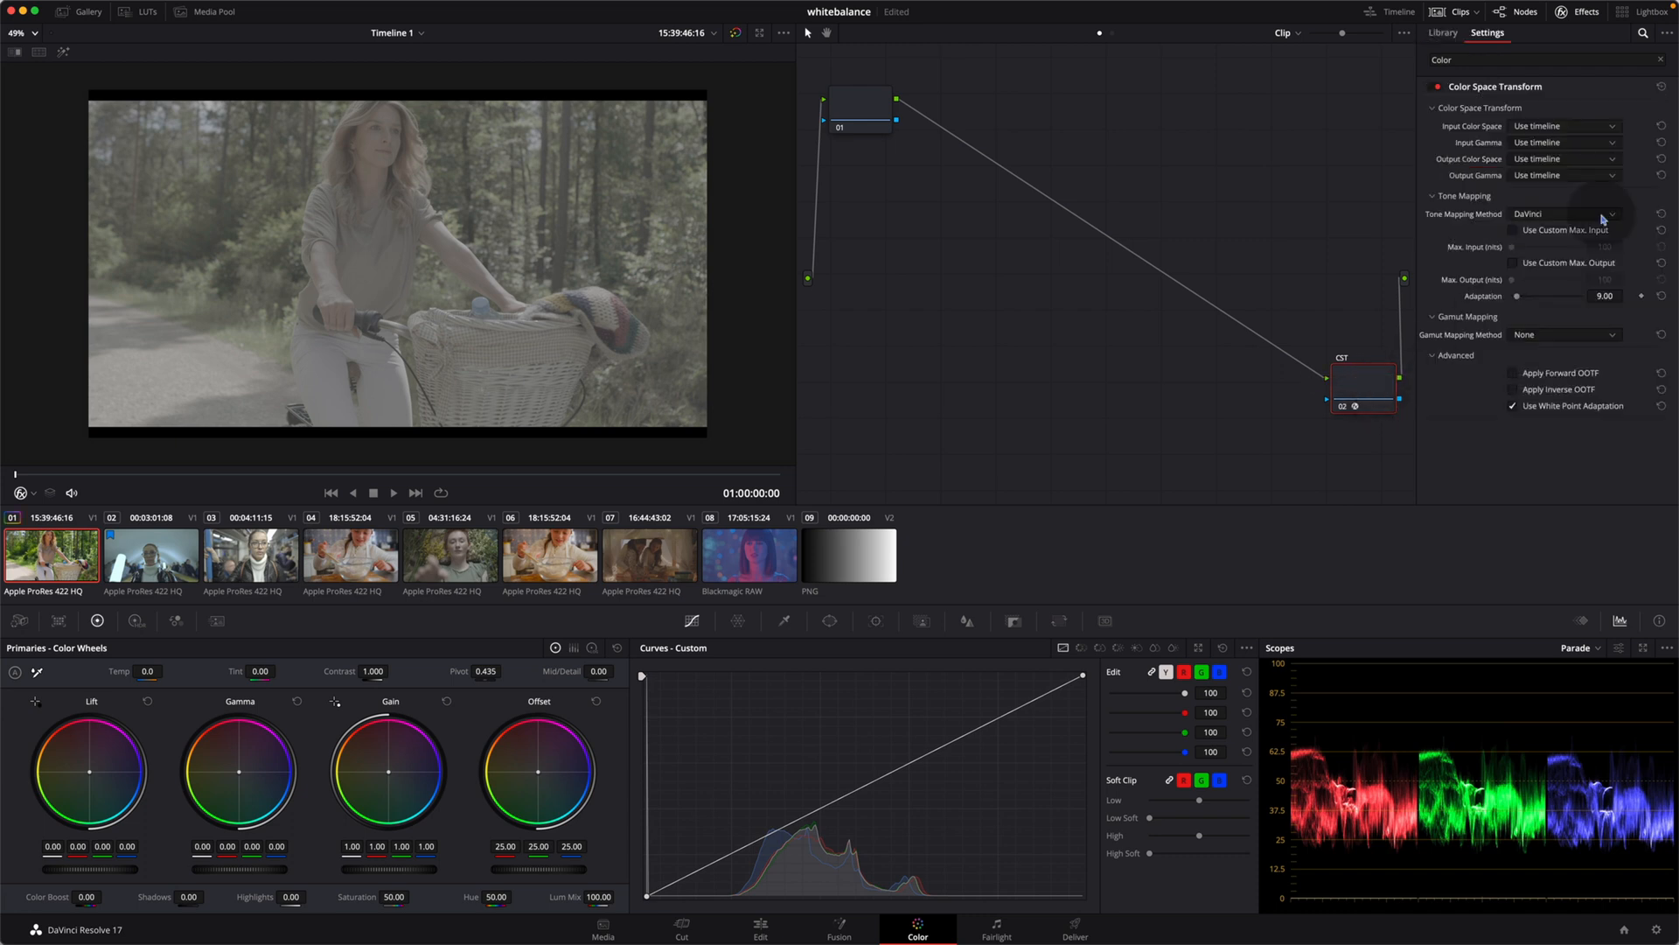
# Step: Set the Color Space Transform's output gamma to Gamma 2.4 and its output color space to Rec.709
pyautogui.click(1548, 175)
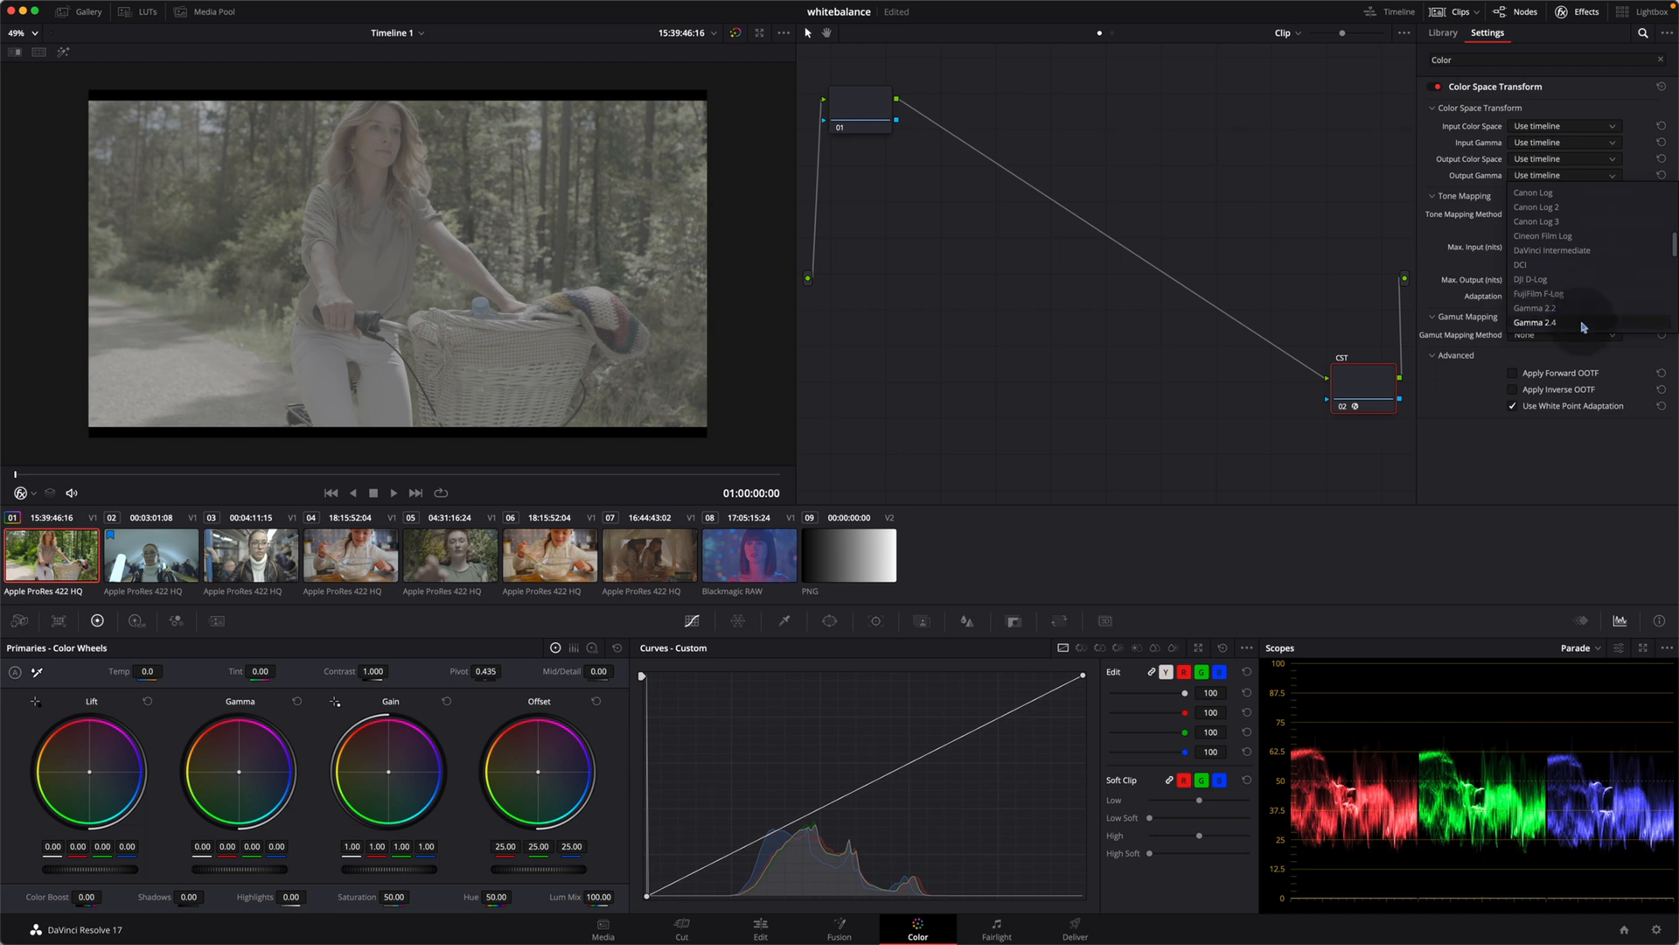
pyautogui.click(1584, 324)
pyautogui.click(1539, 159)
pyautogui.scroll(-10, 1570, 254)
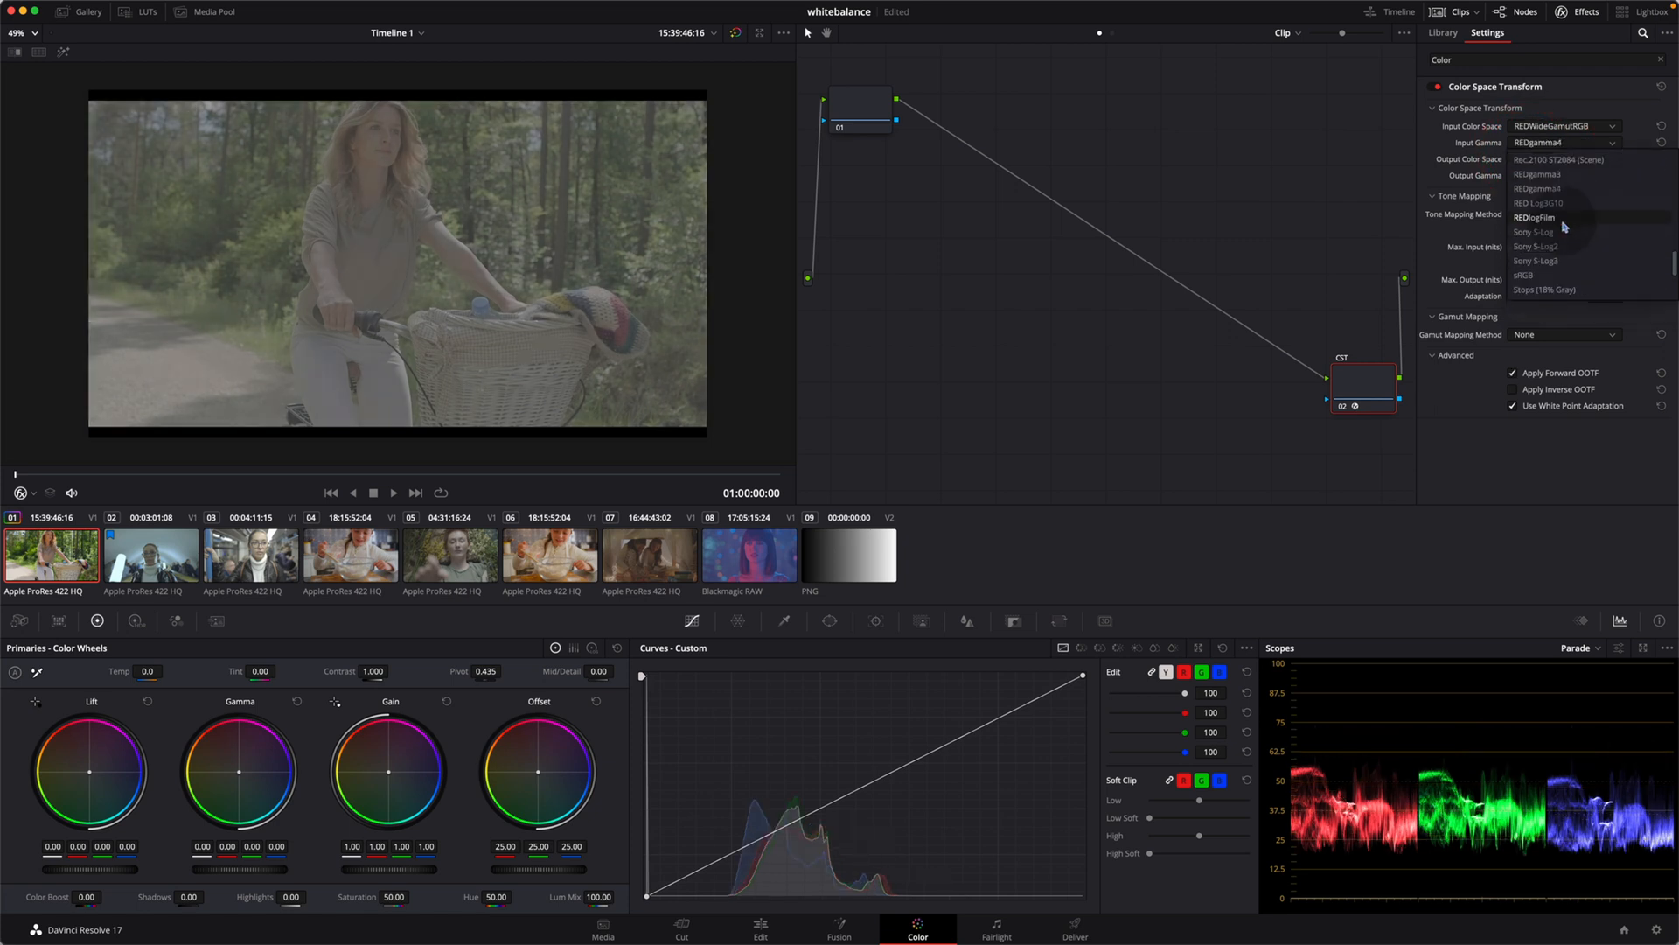
# Step: Set the transform's input color space to REDWideGamutRGB and input gamma to REDlogFilm, and shift the CST node away from the output
pyautogui.scroll(-1, 1564, 224)
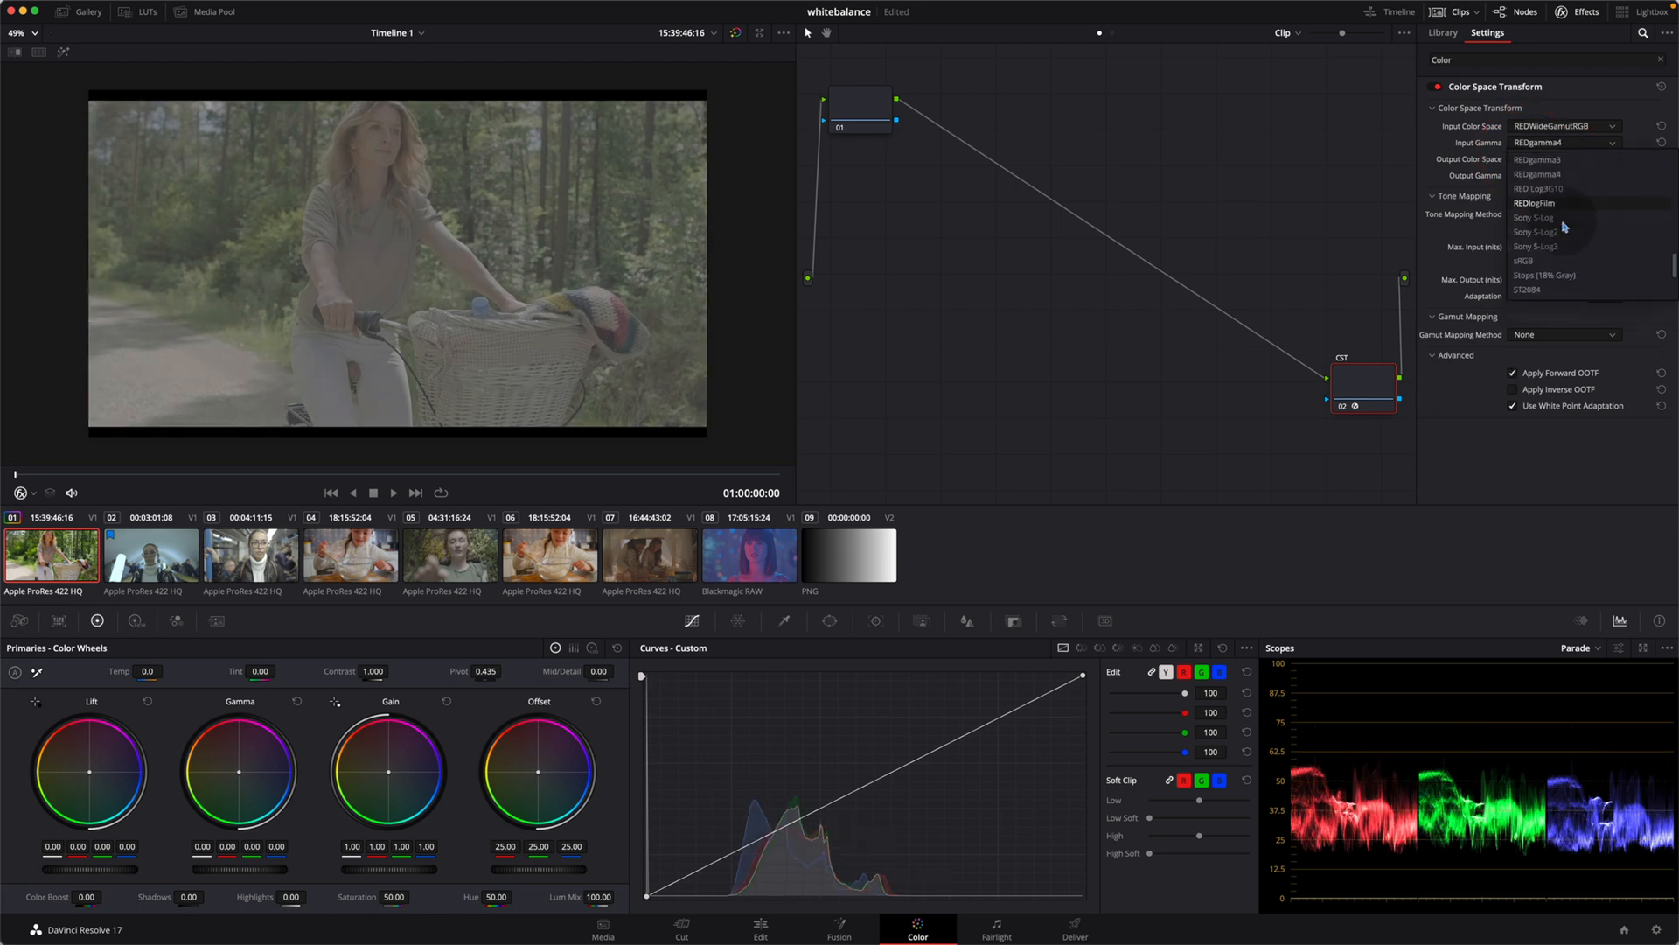
pyautogui.click(1566, 204)
pyautogui.click(1557, 126)
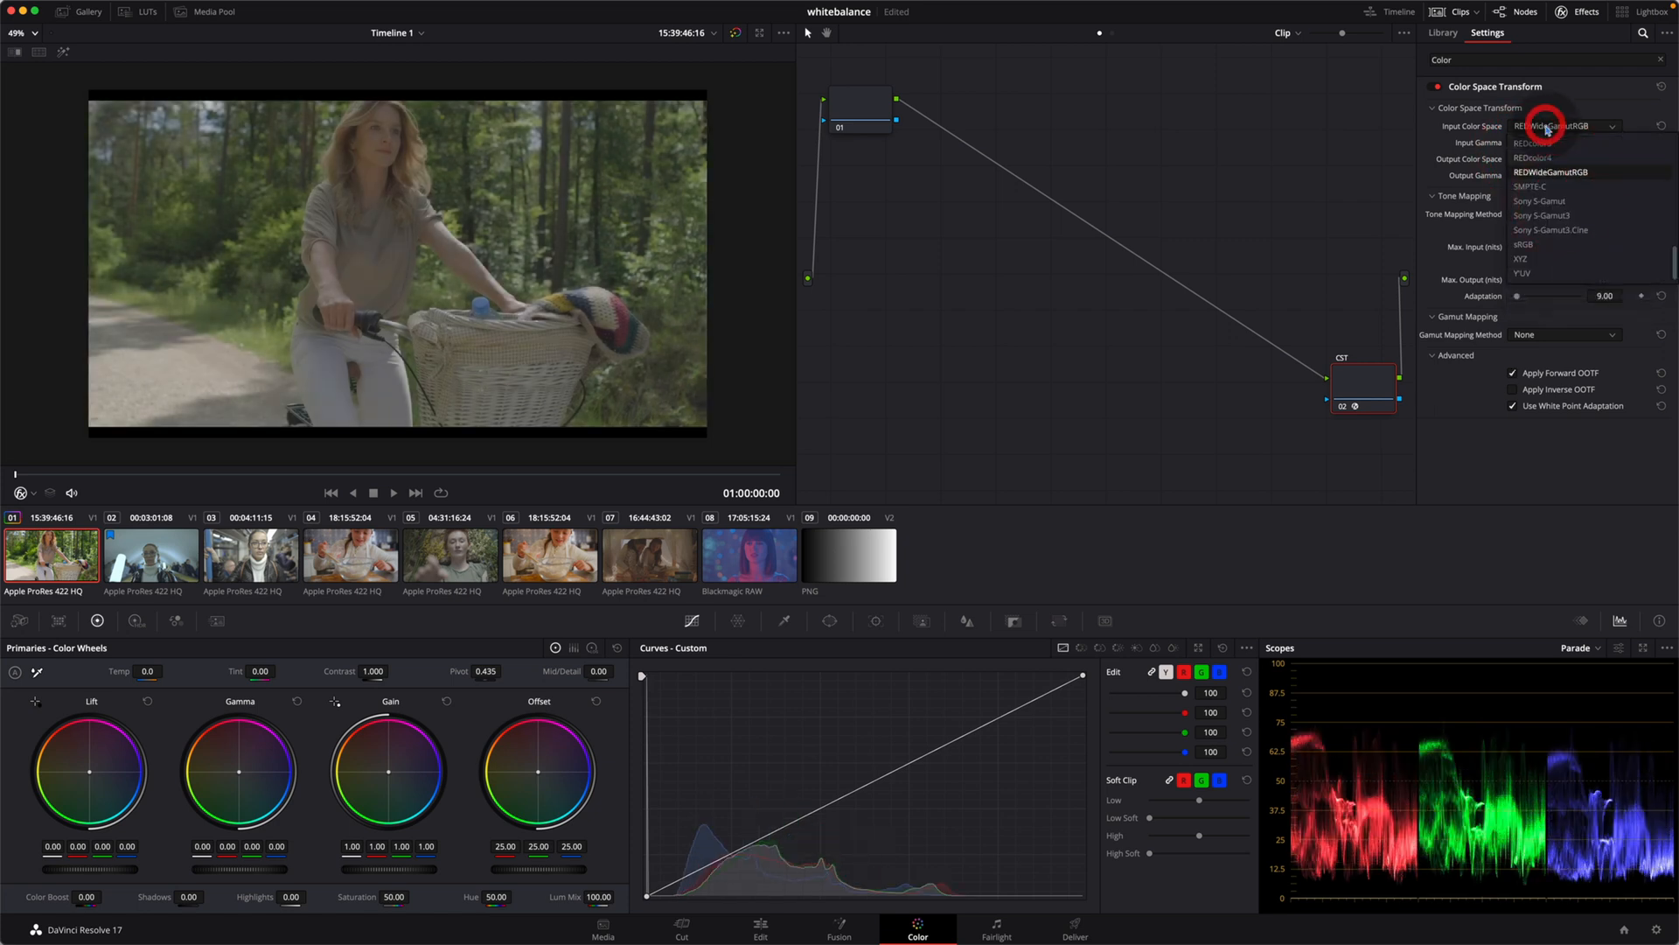
pyautogui.click(1564, 172)
pyautogui.moveTo(1365, 385); pyautogui.dragTo(1315, 385)
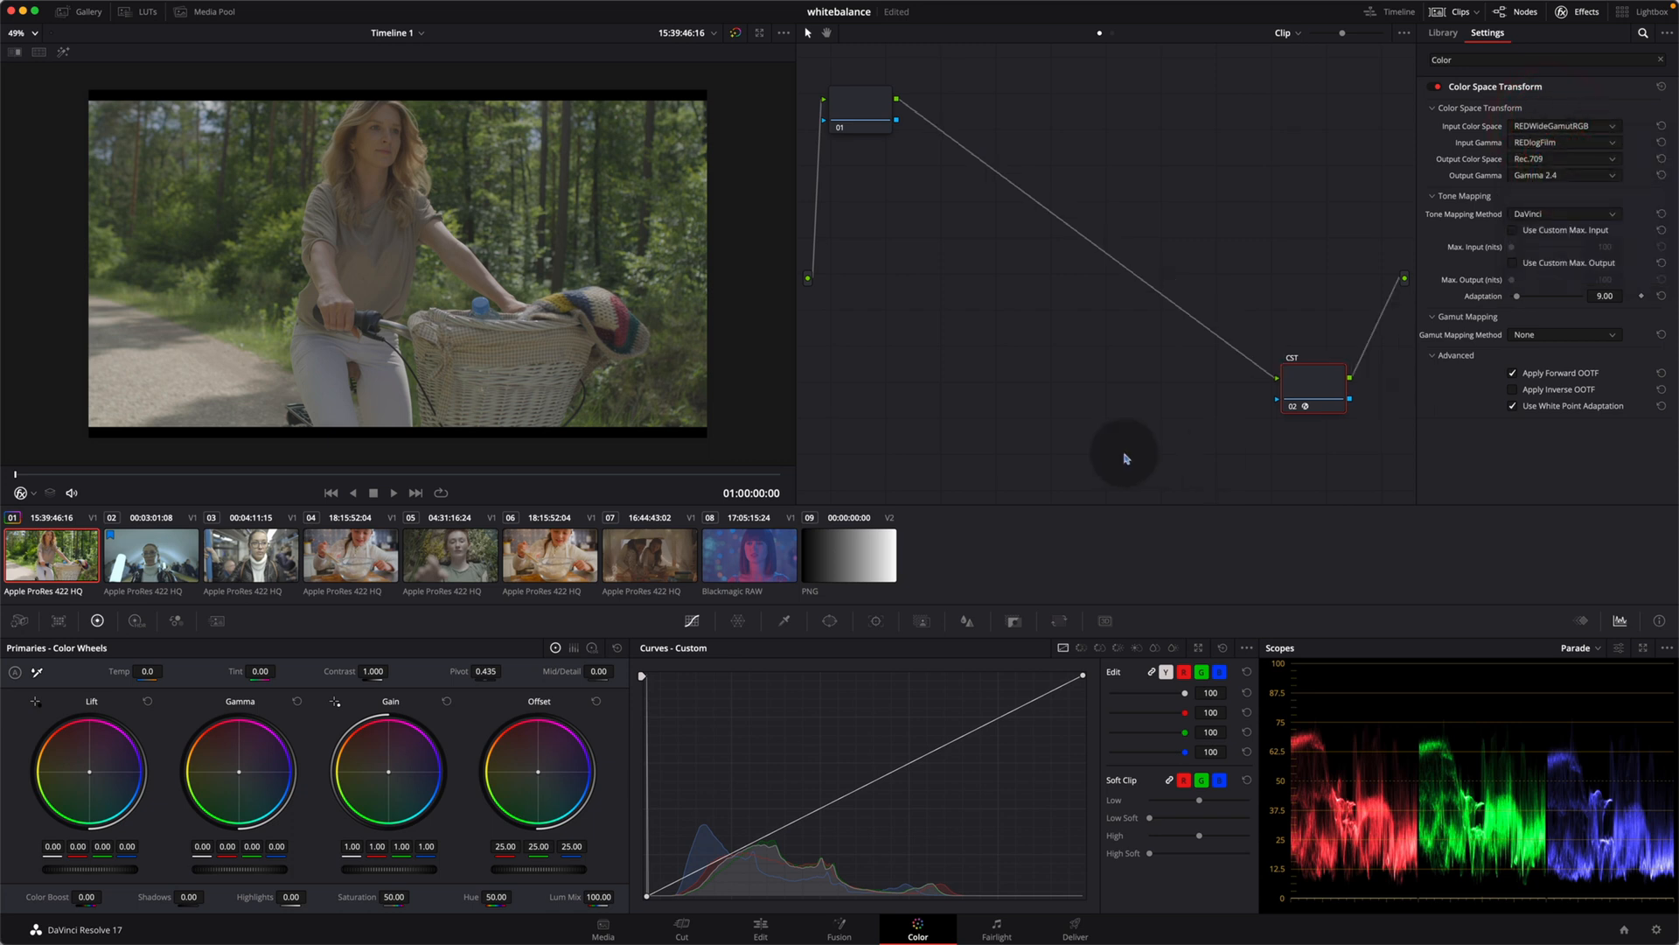
# Step: Show the four scopes in a floating window clear of the viewer, and compare the image with the CST node disabled and enabled
pyautogui.click(1645, 648)
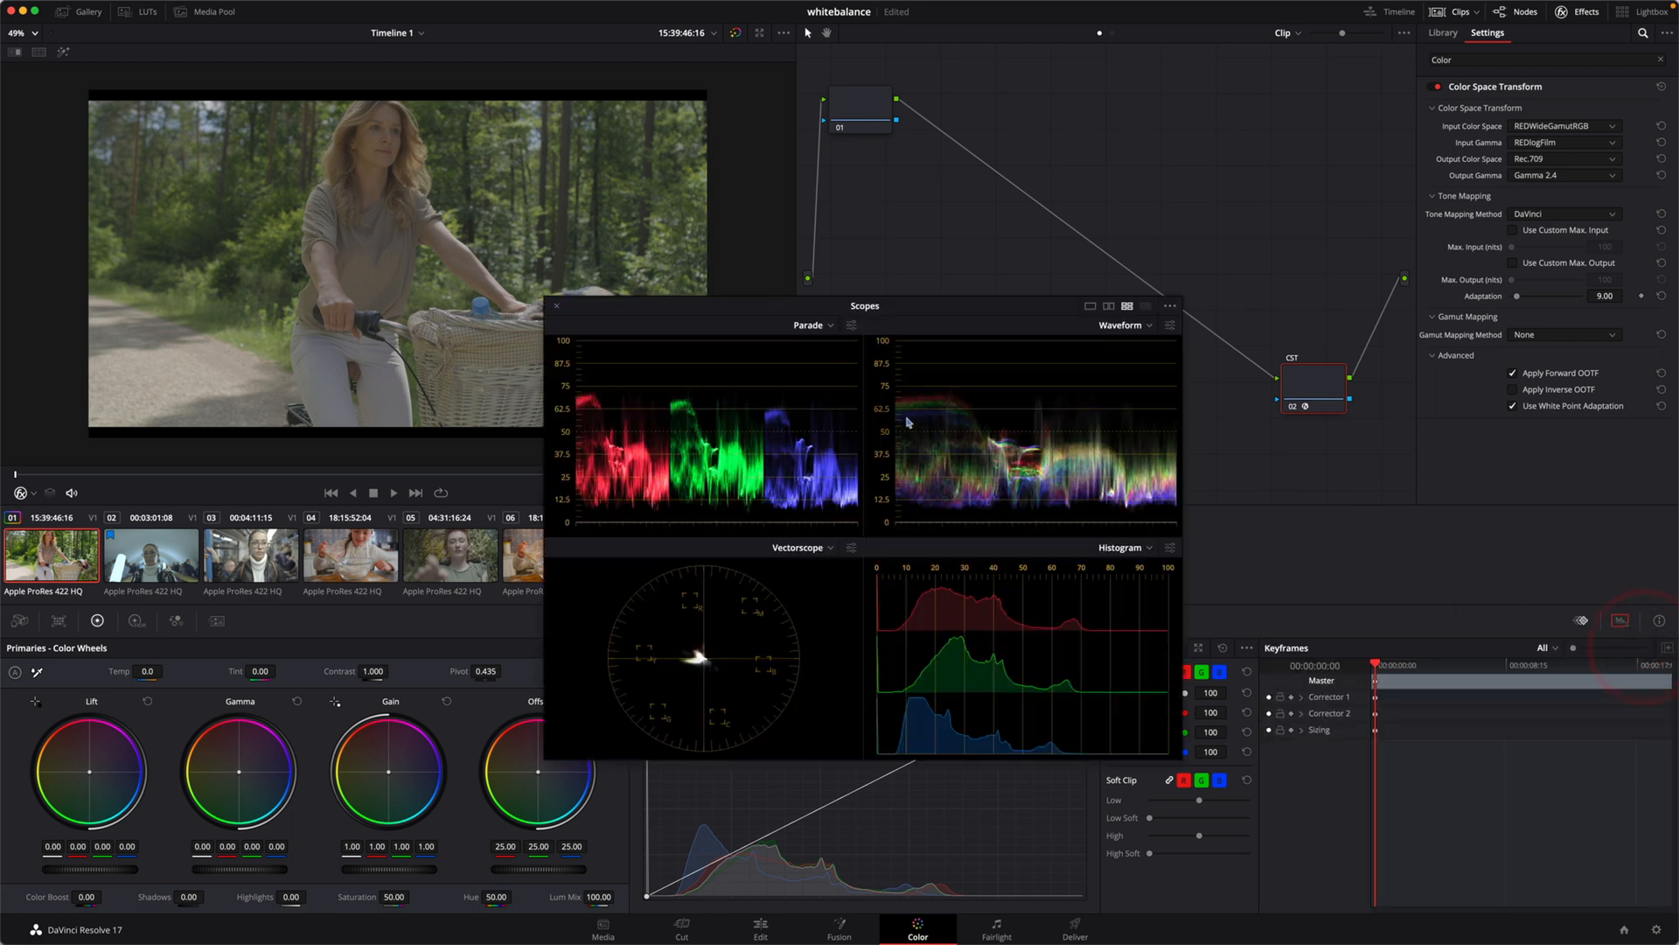
pyautogui.press('super+d')
pyautogui.press('super+d')
pyautogui.press('super+d')
pyautogui.press('super+d')
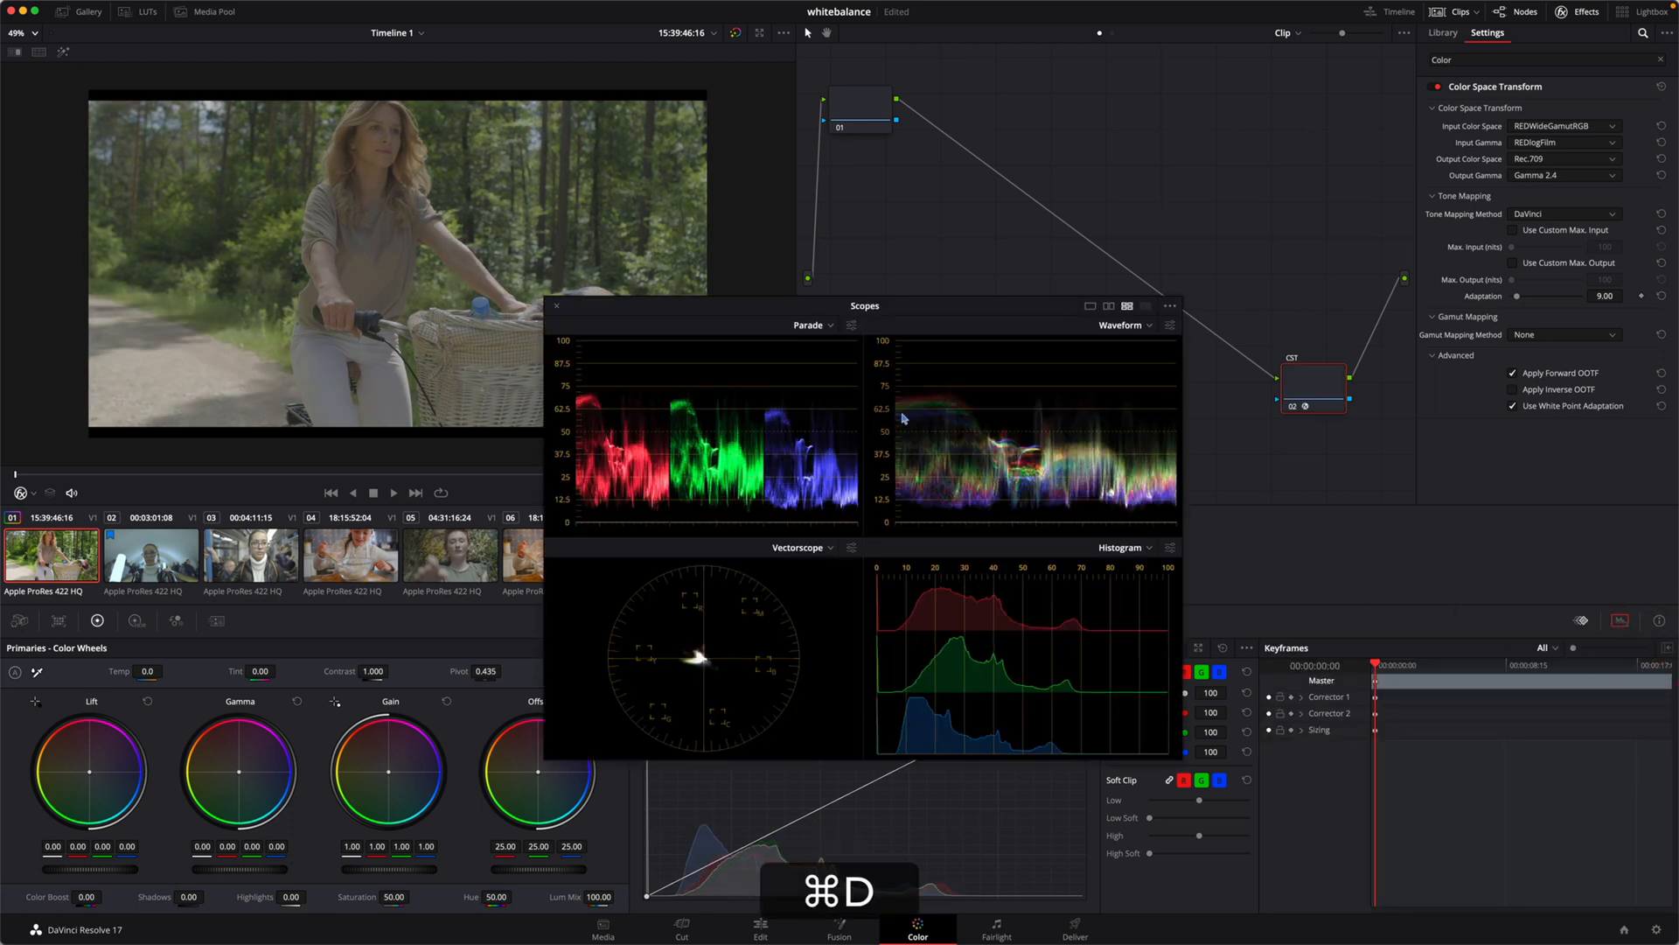
pyautogui.press('super+d')
pyautogui.press('super+d')
pyautogui.moveTo(670, 310); pyautogui.dragTo(809, 433)
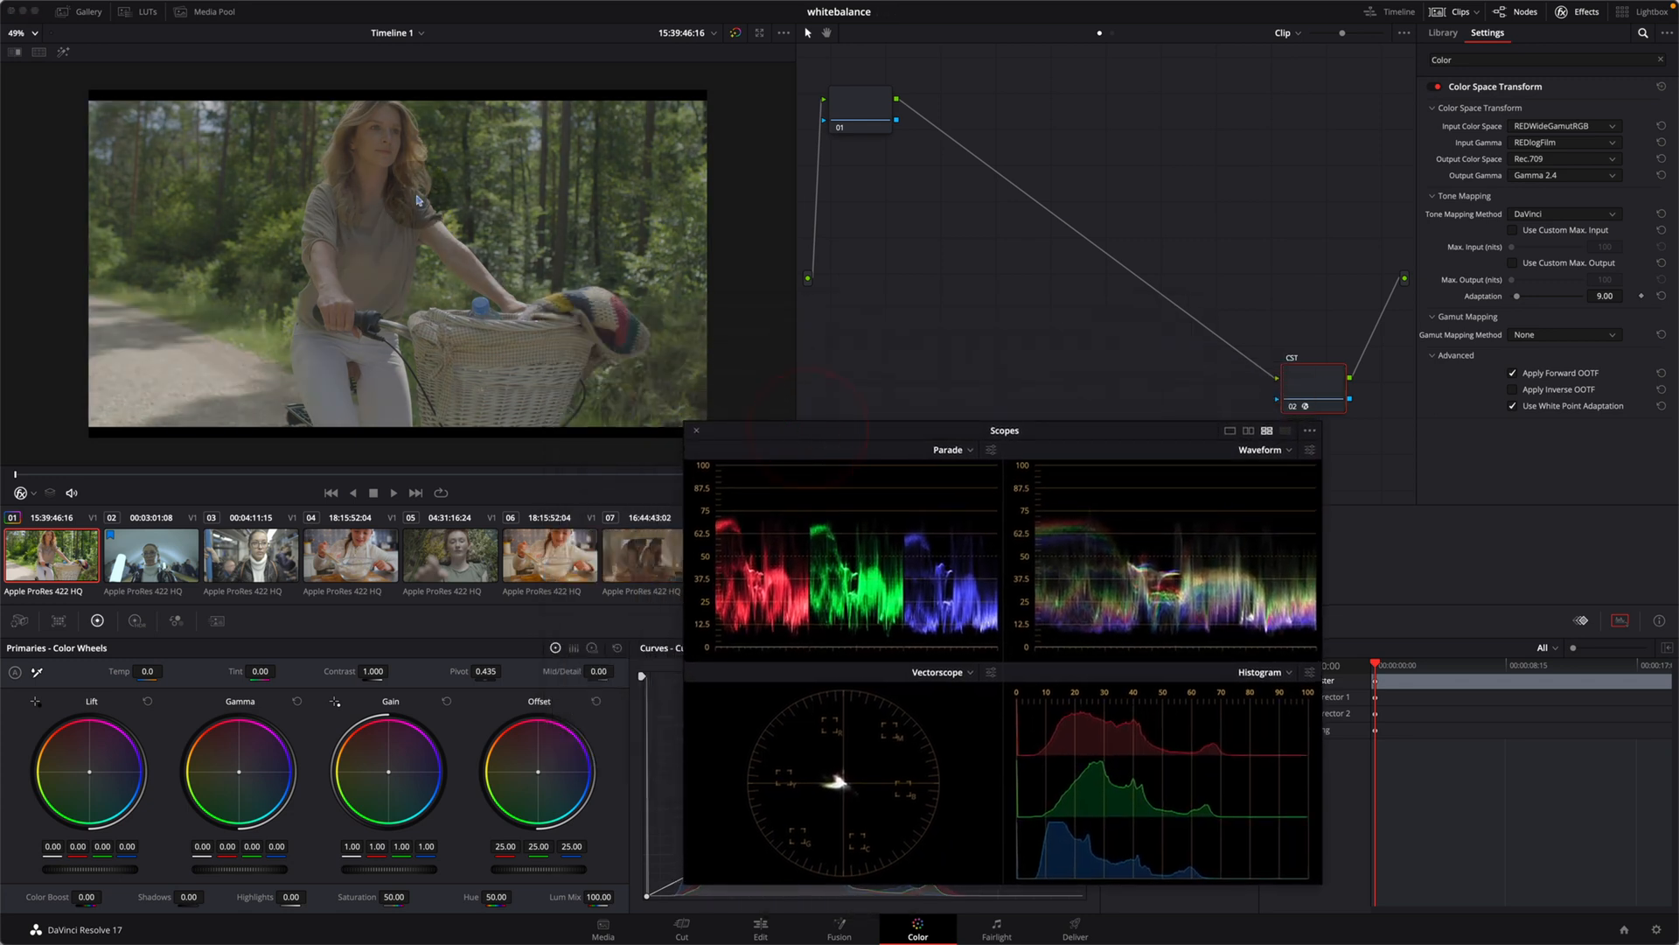
pyautogui.press('super+d')
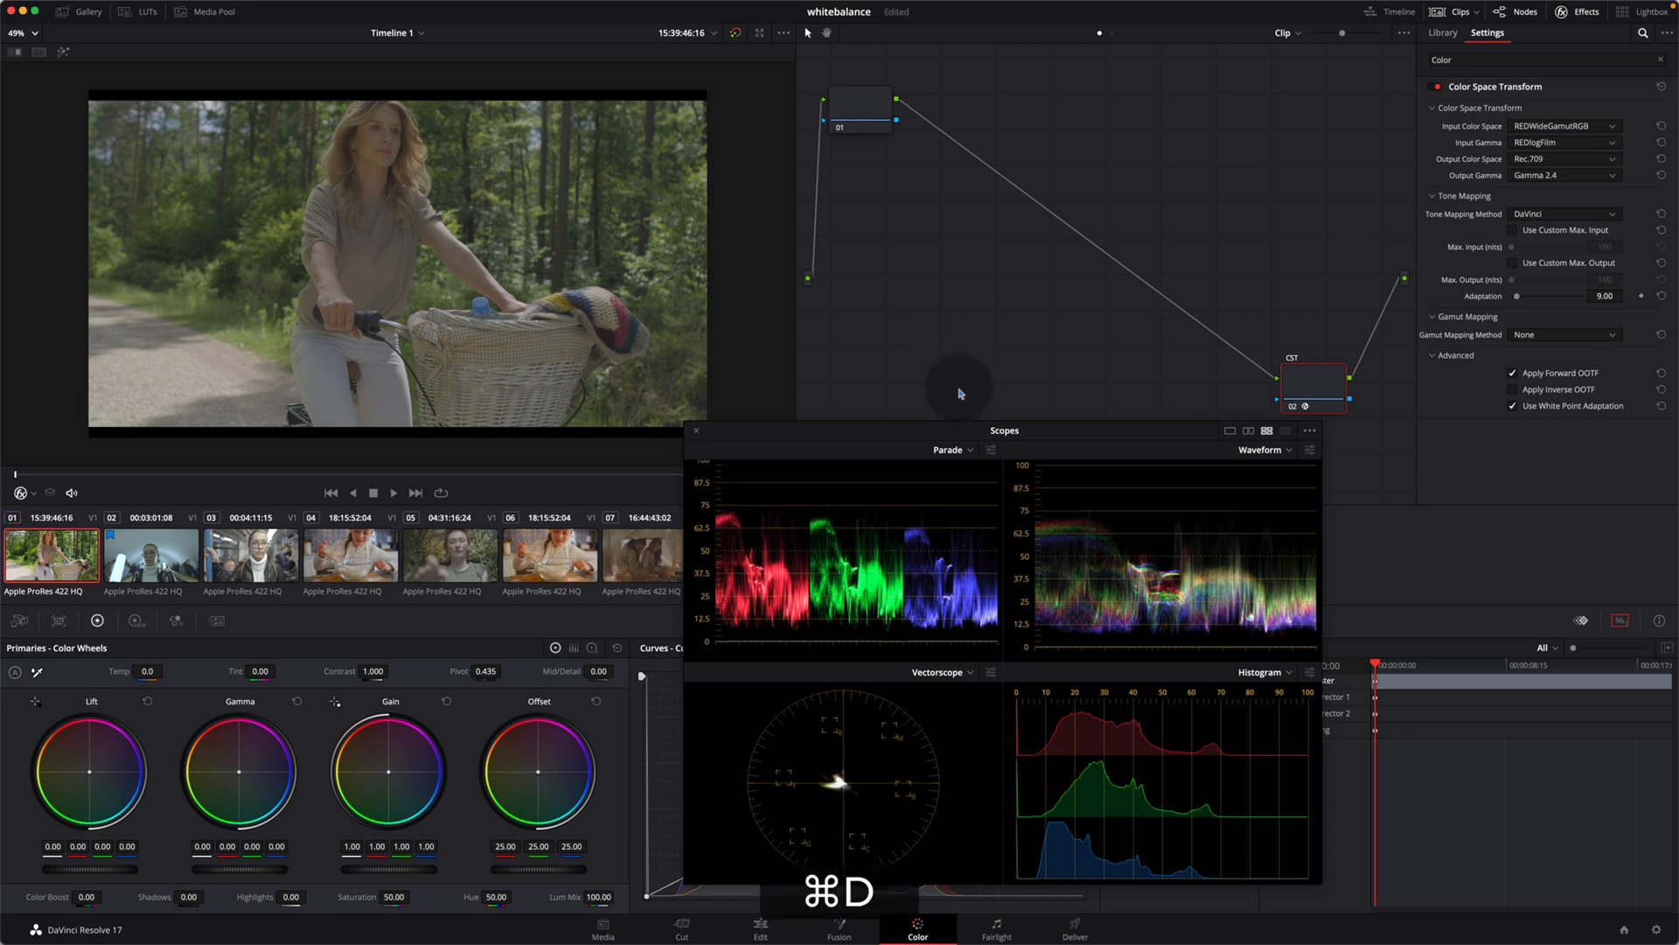
# Step: Add a new serial node directly after node 01, ahead of the CST node
pyautogui.click(847, 114)
pyautogui.click(847, 116)
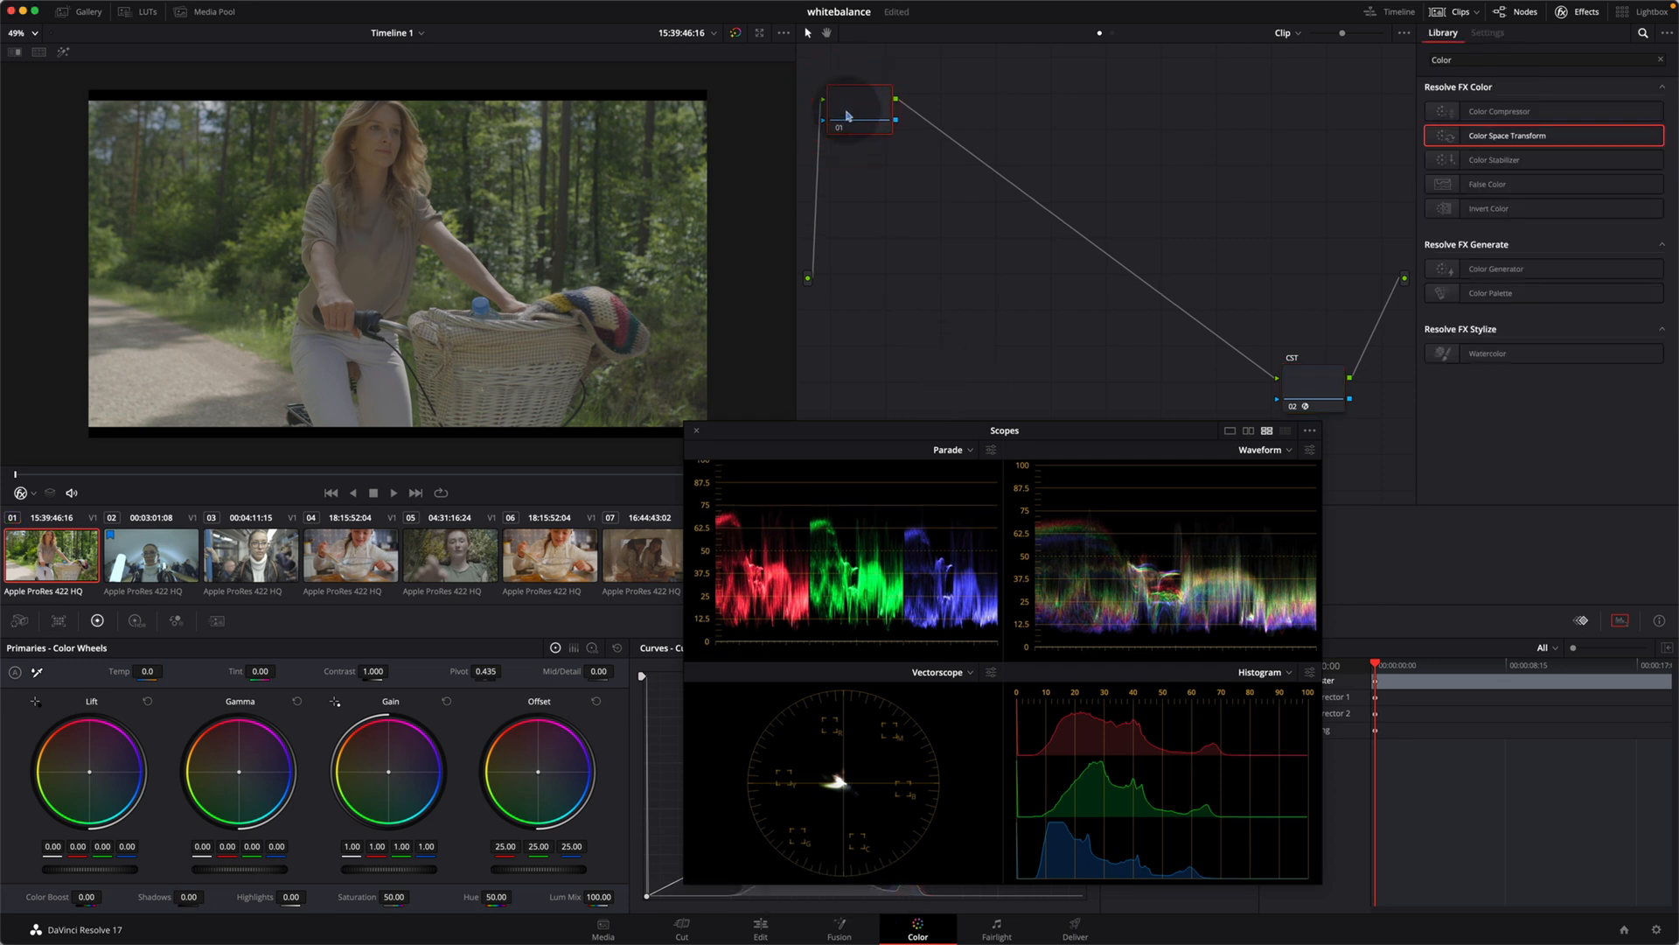
pyautogui.rightClick(847, 116)
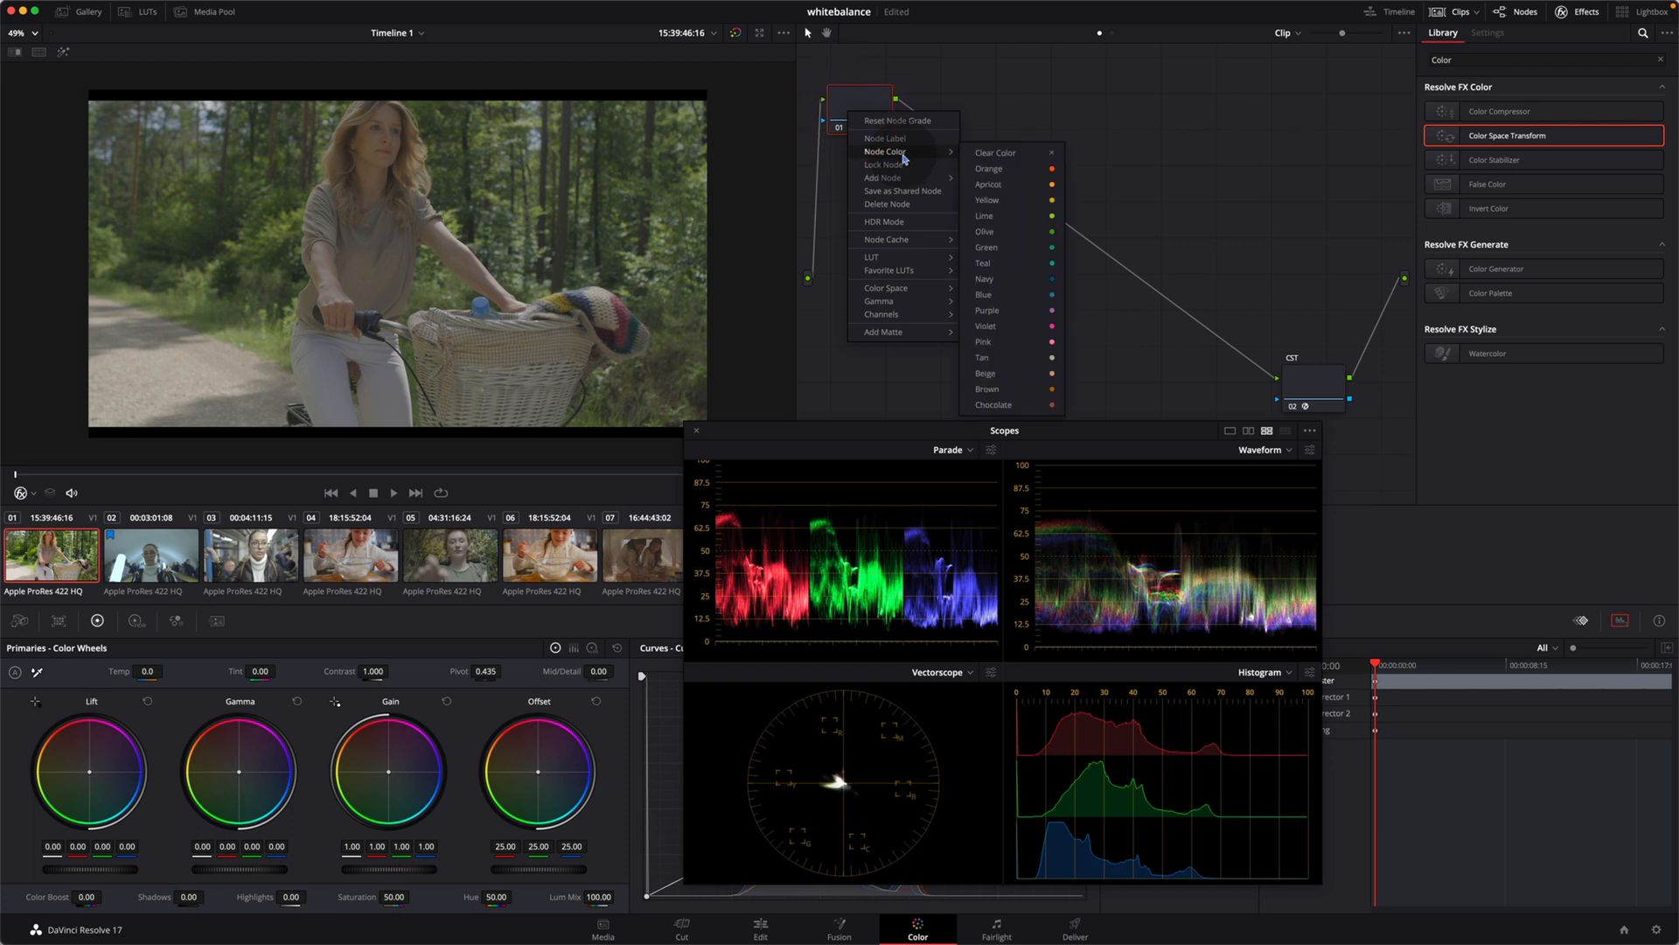
pyautogui.moveTo(906, 180)
pyautogui.click(1002, 179)
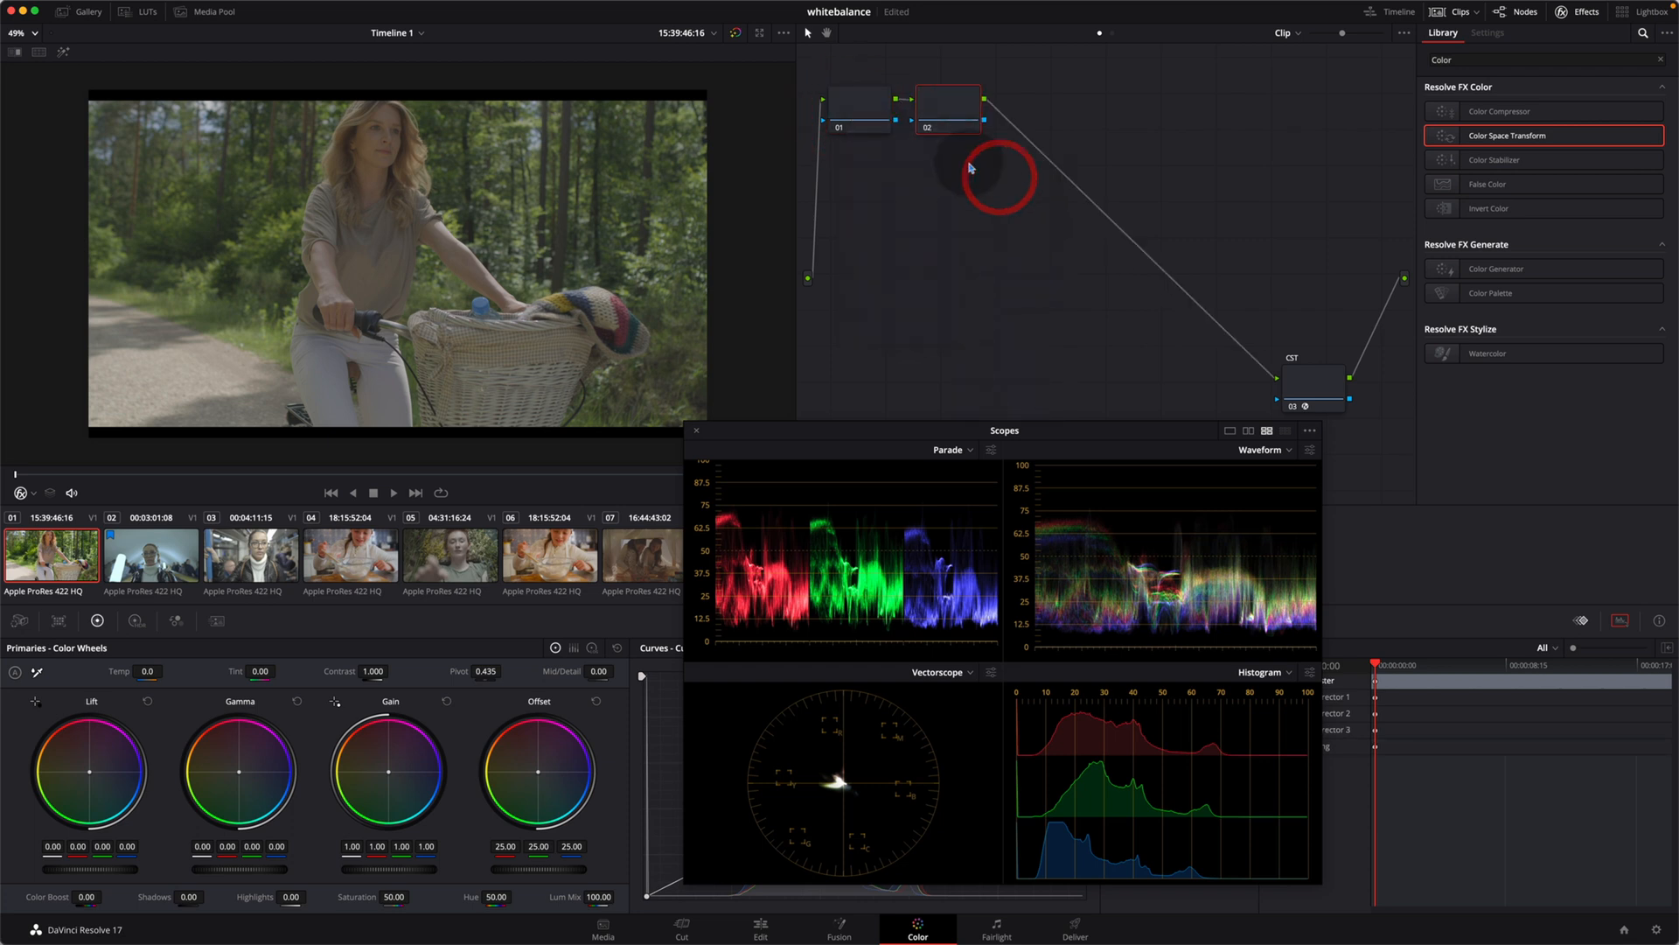
# Step: Label the new node 02 "primary"
pyautogui.press('Tab')
pyautogui.write('primar')
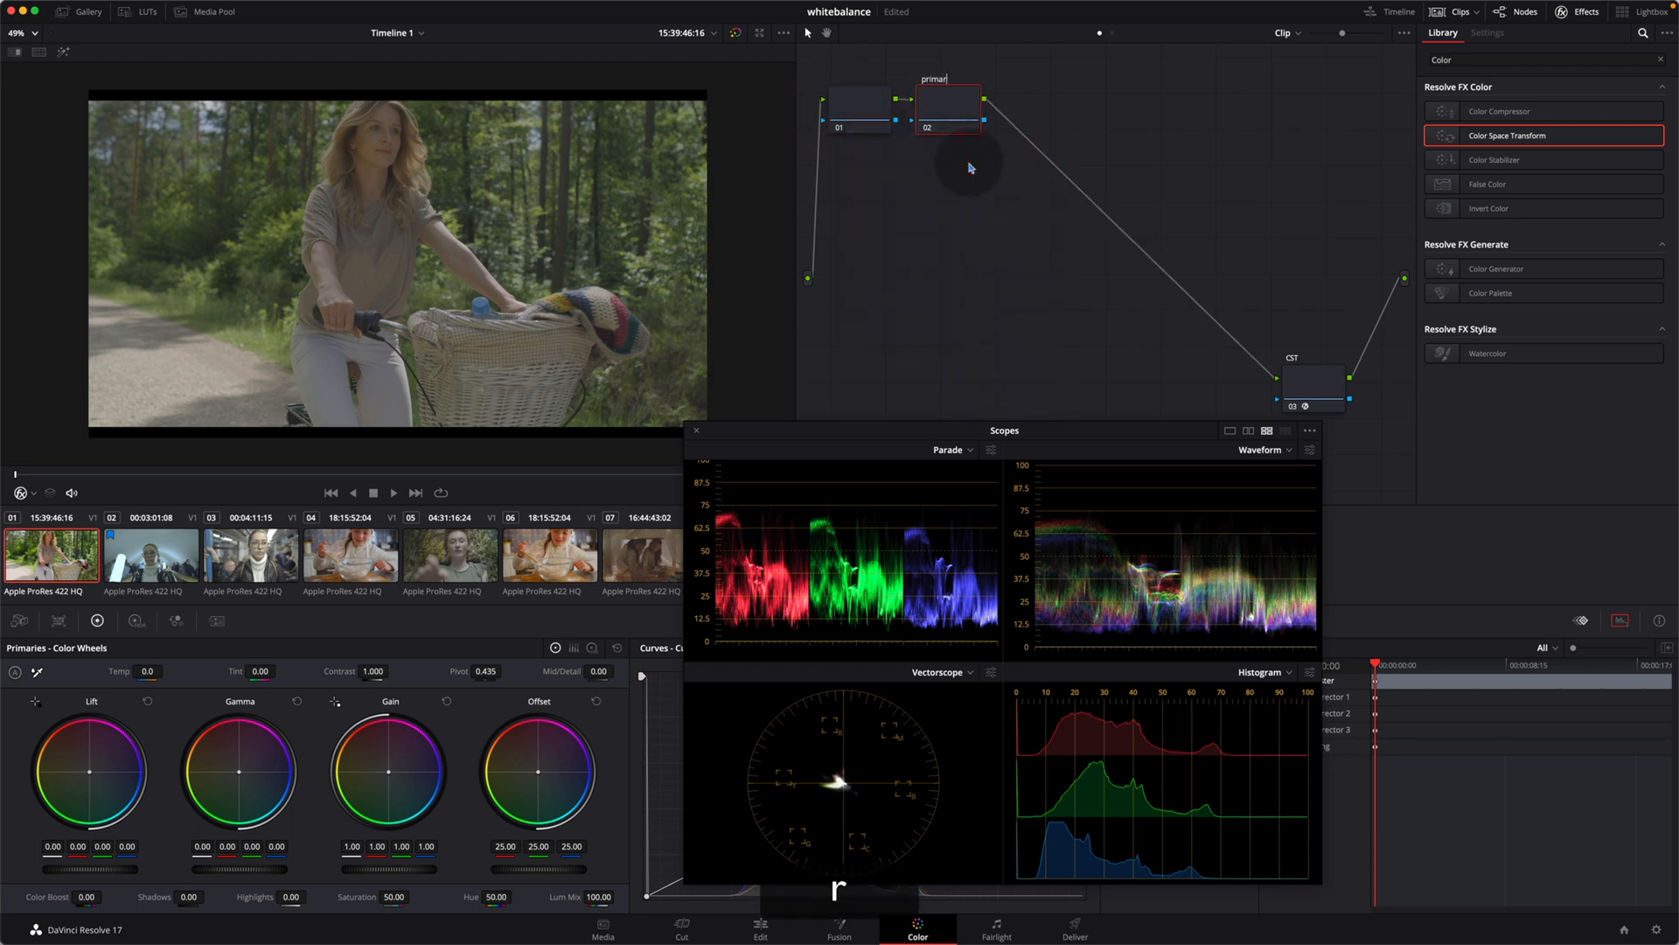
pyautogui.click(971, 168)
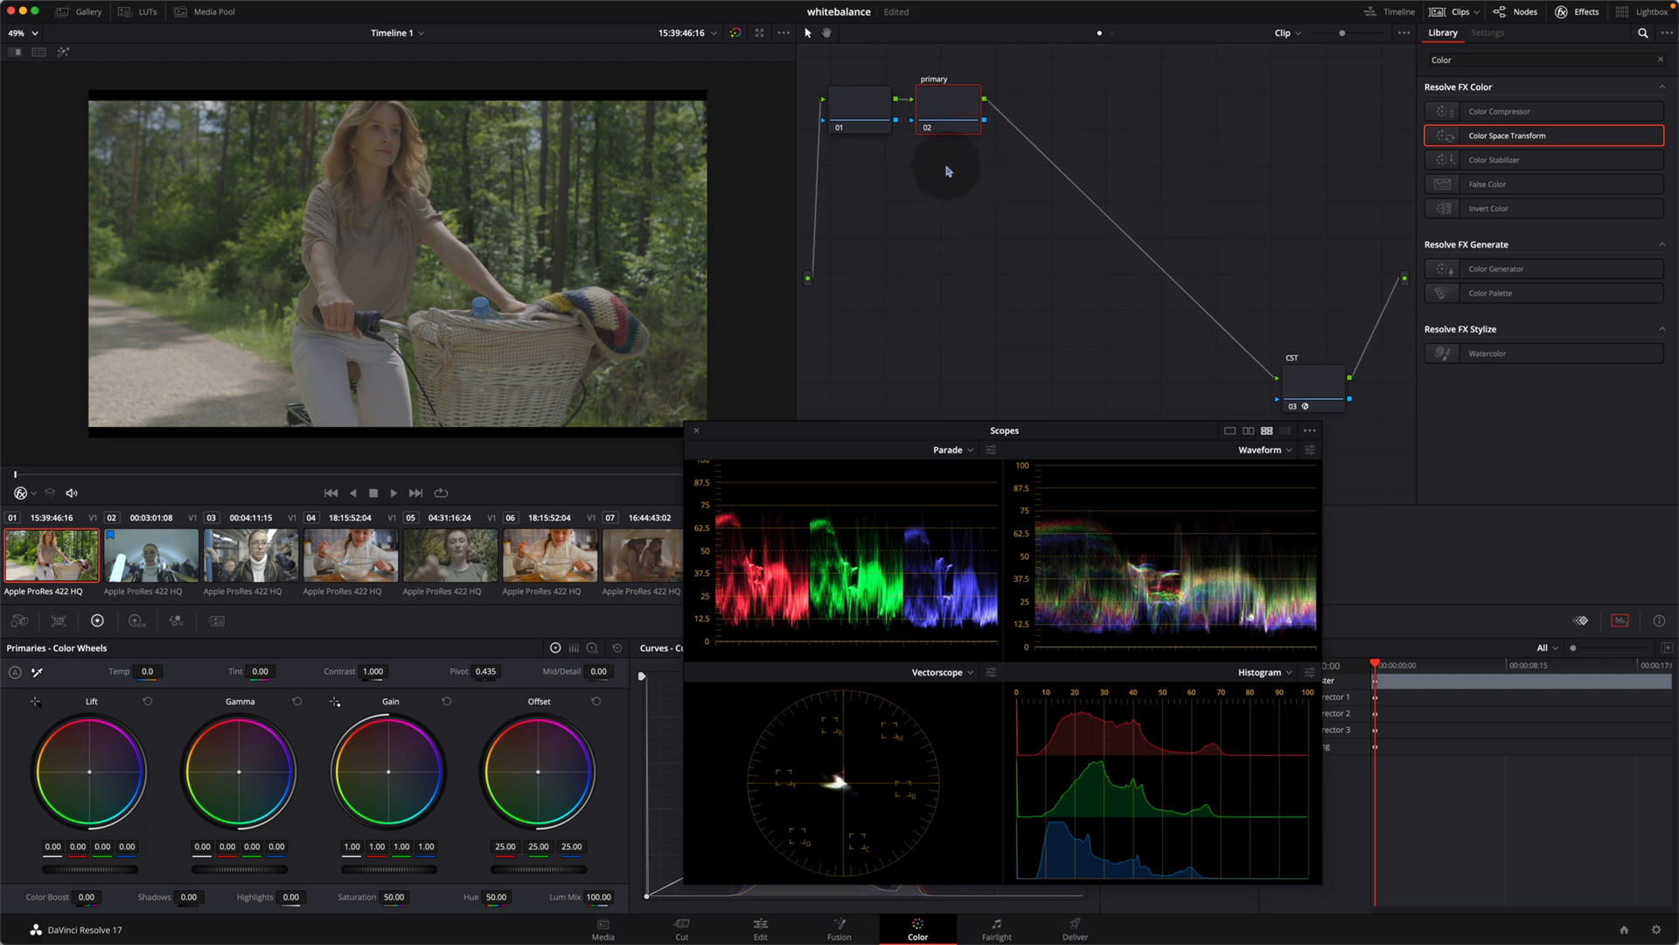
# Step: Compare the image with the CST node disabled and enabled
pyautogui.click(1323, 386)
pyautogui.press('super+d')
pyautogui.press('super+d')
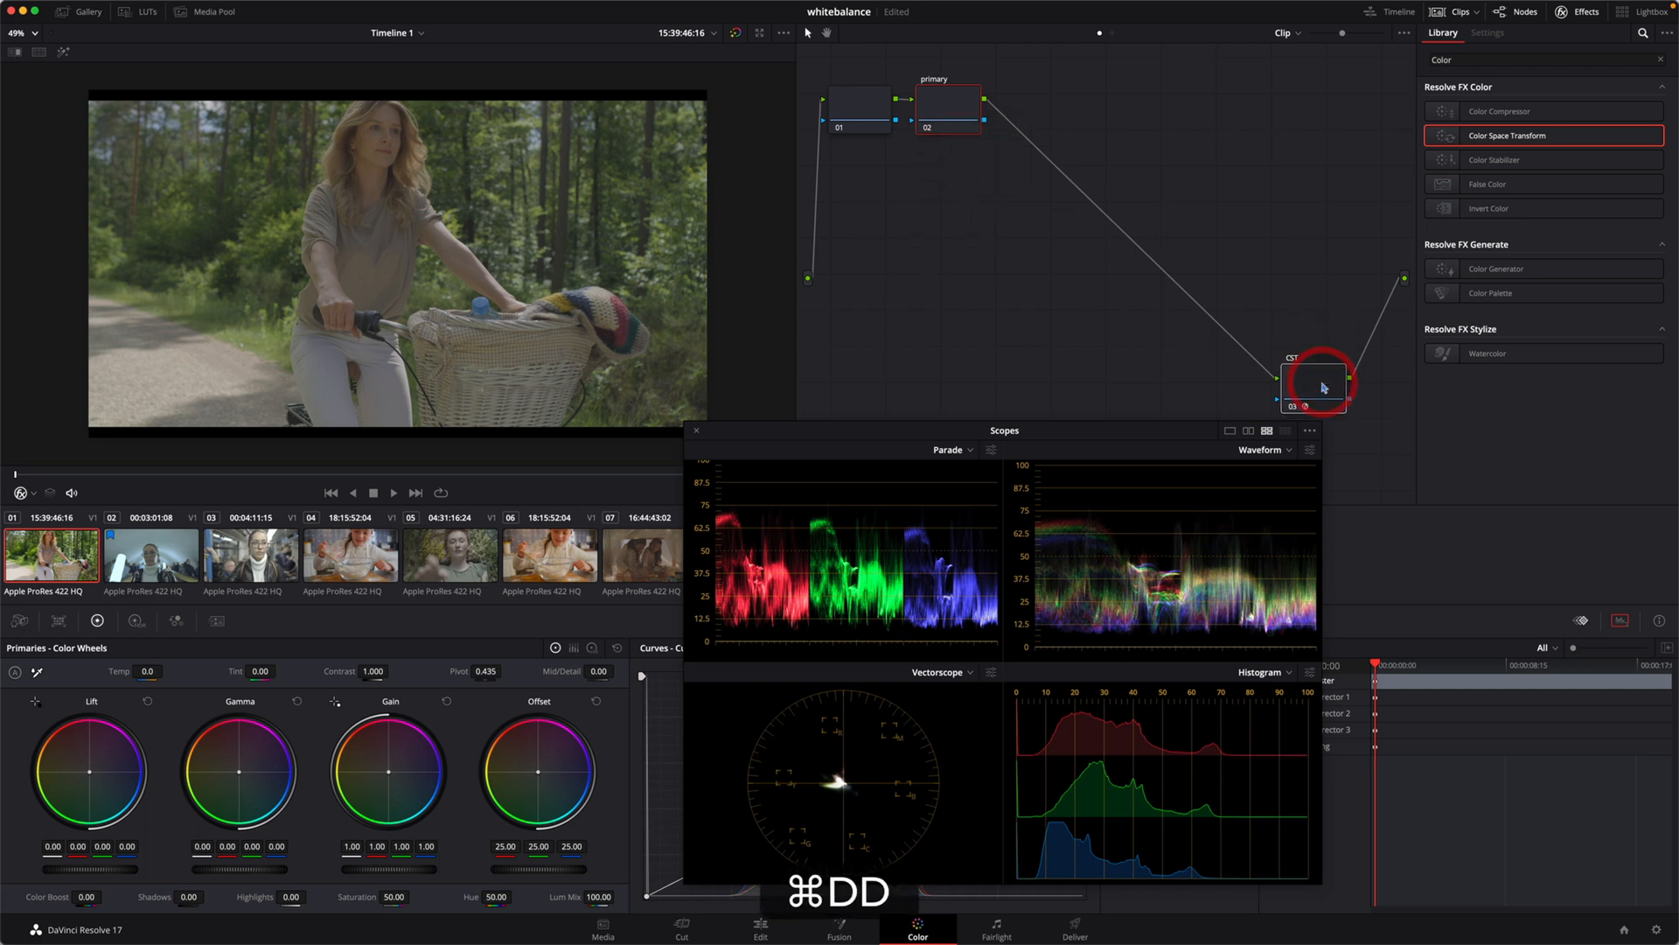
pyautogui.press('super+d')
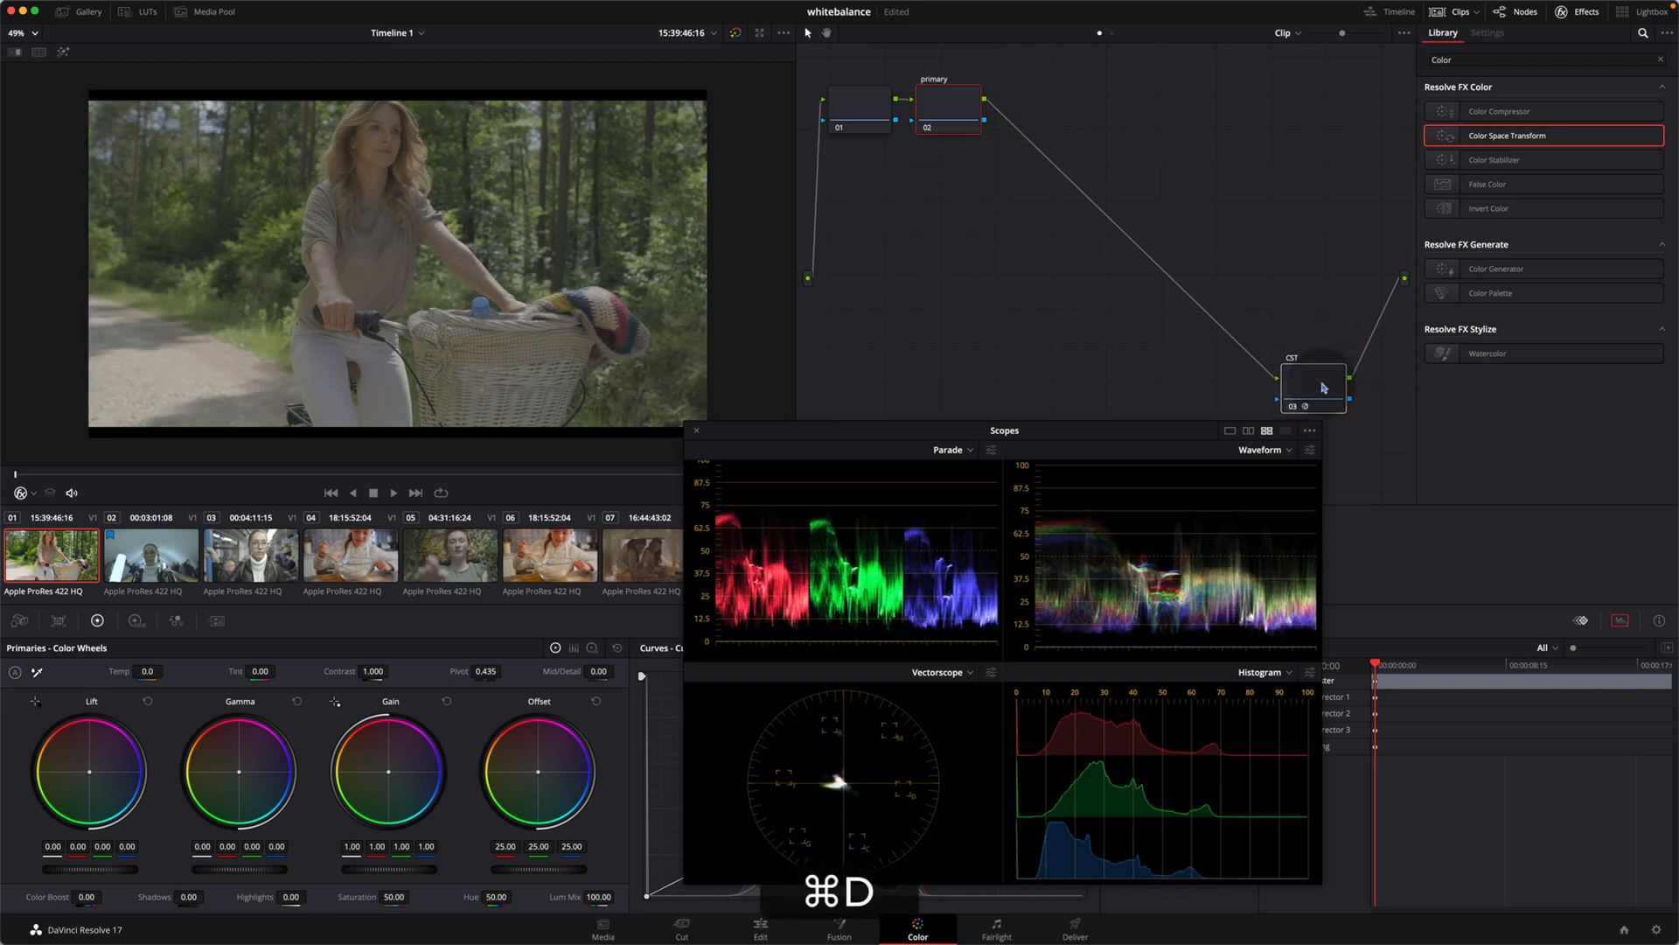
# Step: On the primary node, set the master offset to 30.30, lift to about -0.04, gamma to 0.02 and gain to 1.10
pyautogui.click(930, 117)
pyautogui.press('super+d')
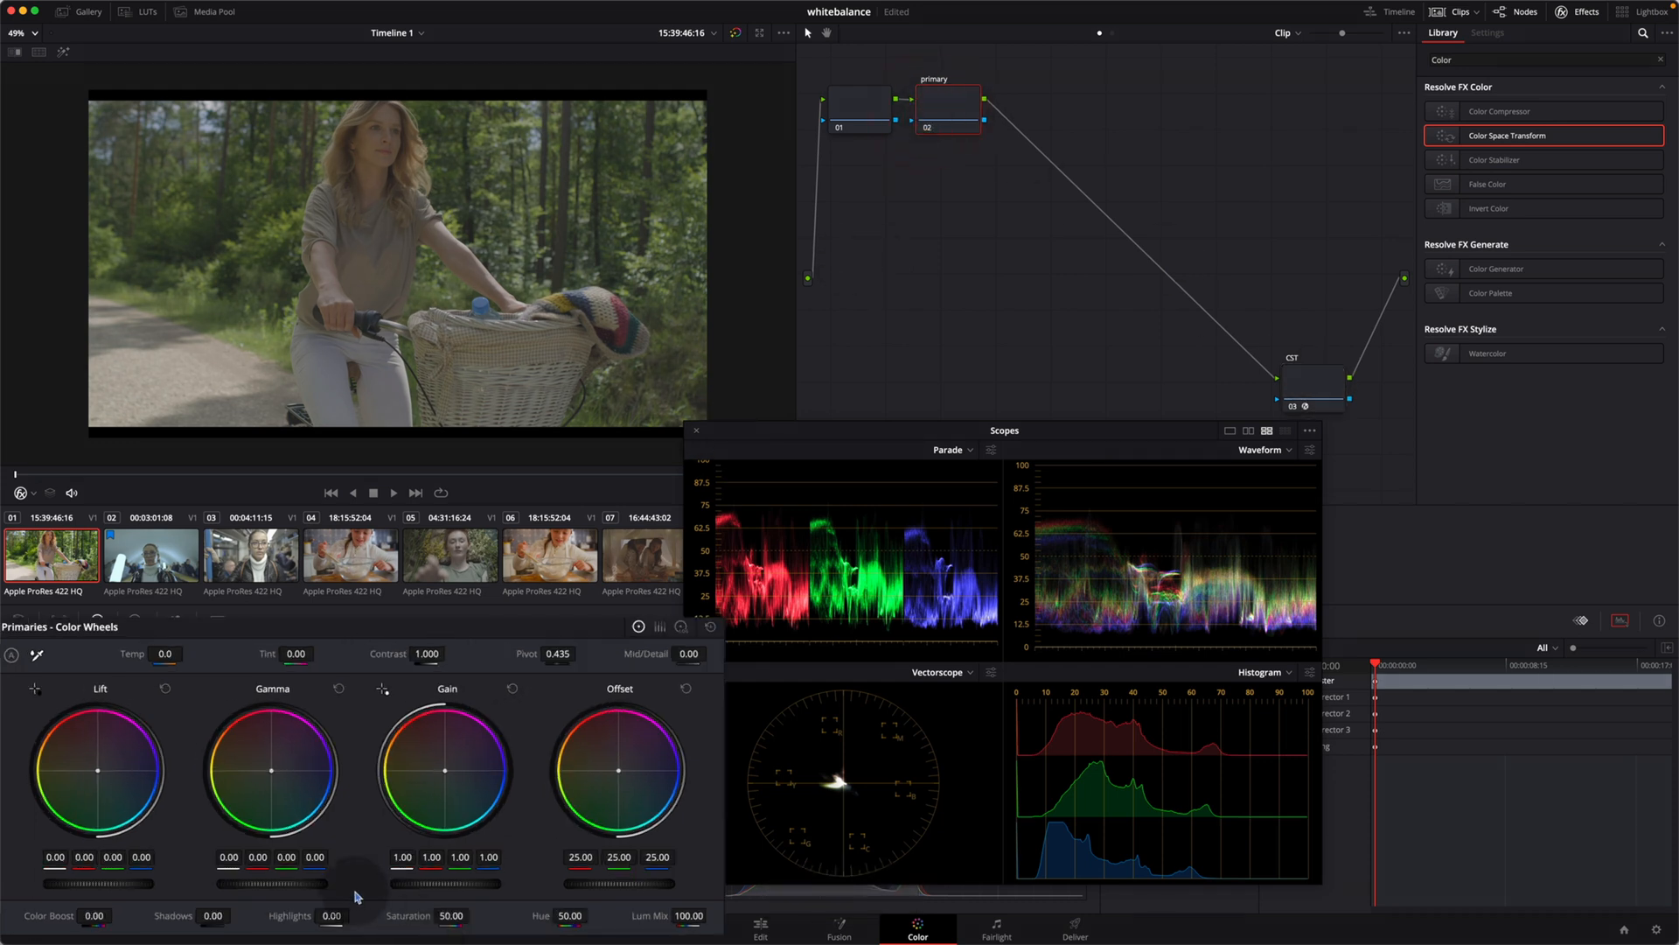
pyautogui.moveTo(538, 868); pyautogui.dragTo(696, 878)
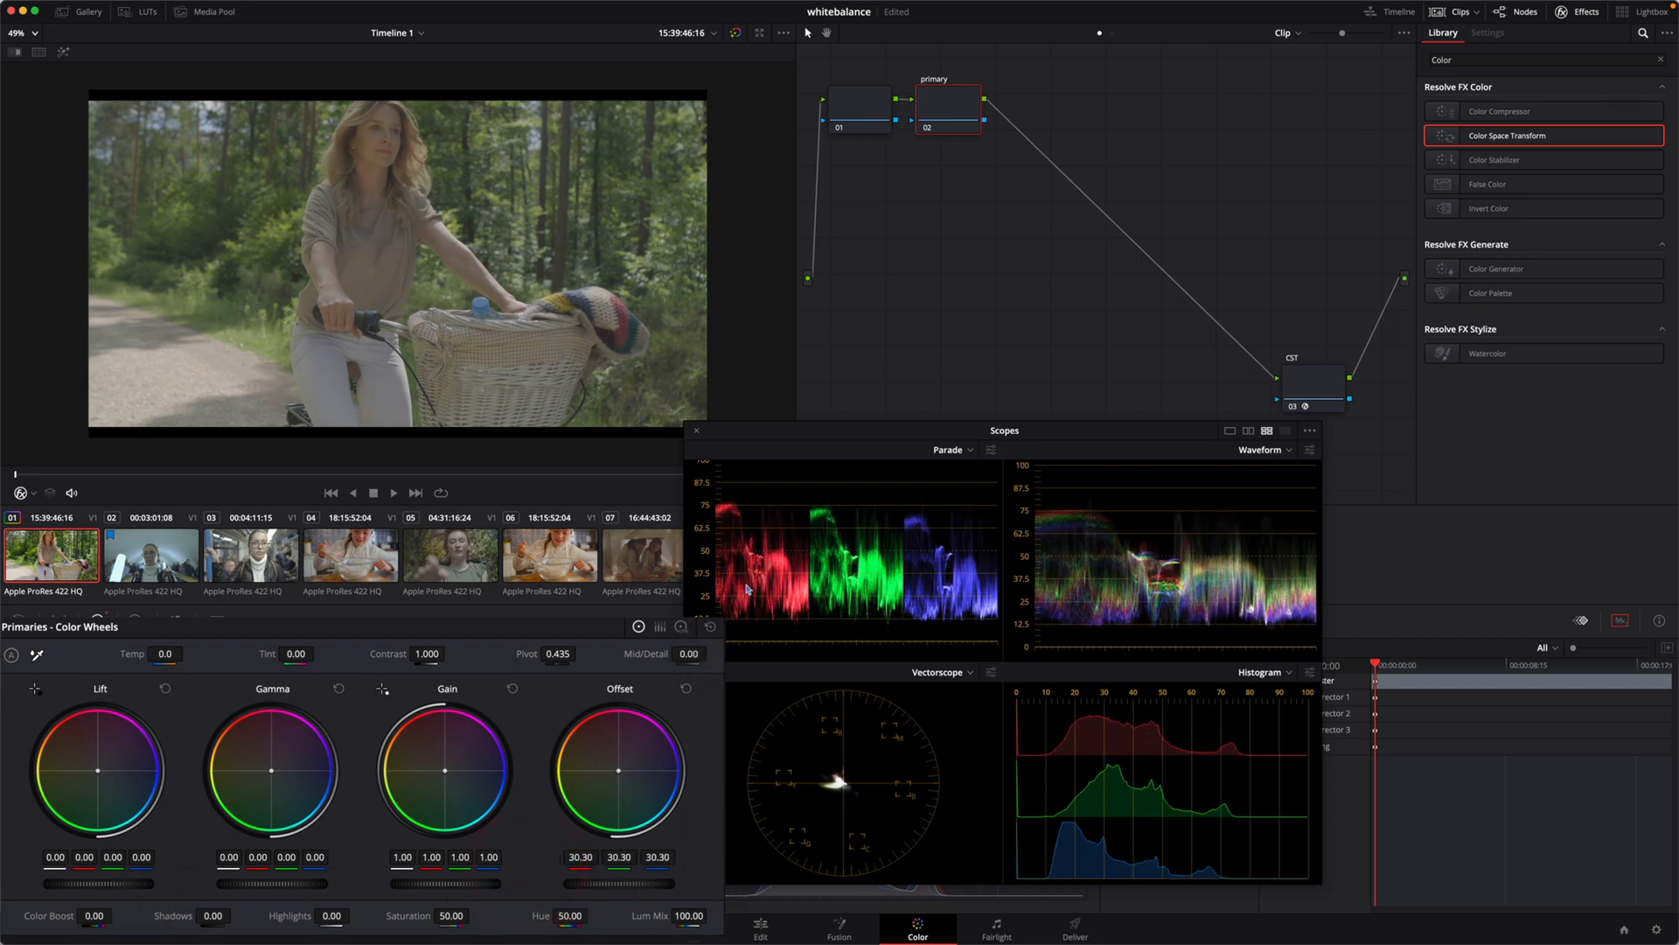
pyautogui.click(76, 882)
pyautogui.moveTo(76, 881); pyautogui.dragTo(70, 881)
pyautogui.moveTo(281, 883); pyautogui.dragTo(467, 890)
pyautogui.moveTo(56, 859); pyautogui.dragTo(124, 889)
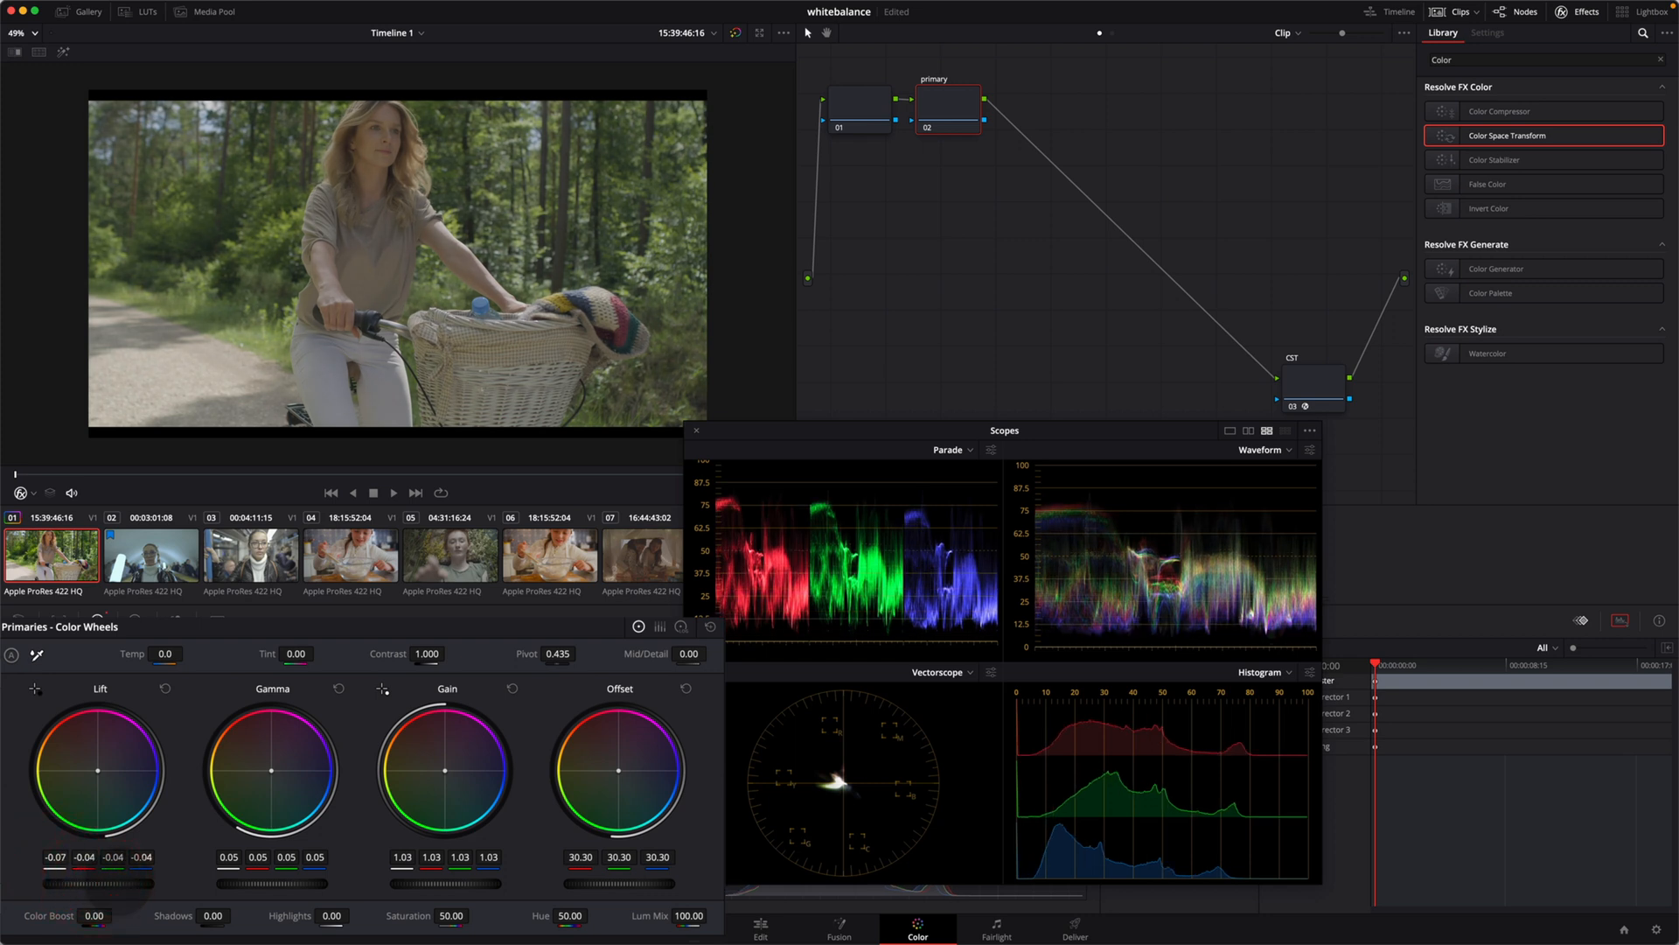
pyautogui.moveTo(422, 886); pyautogui.dragTo(443, 887)
pyautogui.moveTo(259, 887); pyautogui.dragTo(157, 877)
# Step: Compare the image and scopes with the primary node's wheel adjustments disabled and enabled
pyautogui.press('super+d')
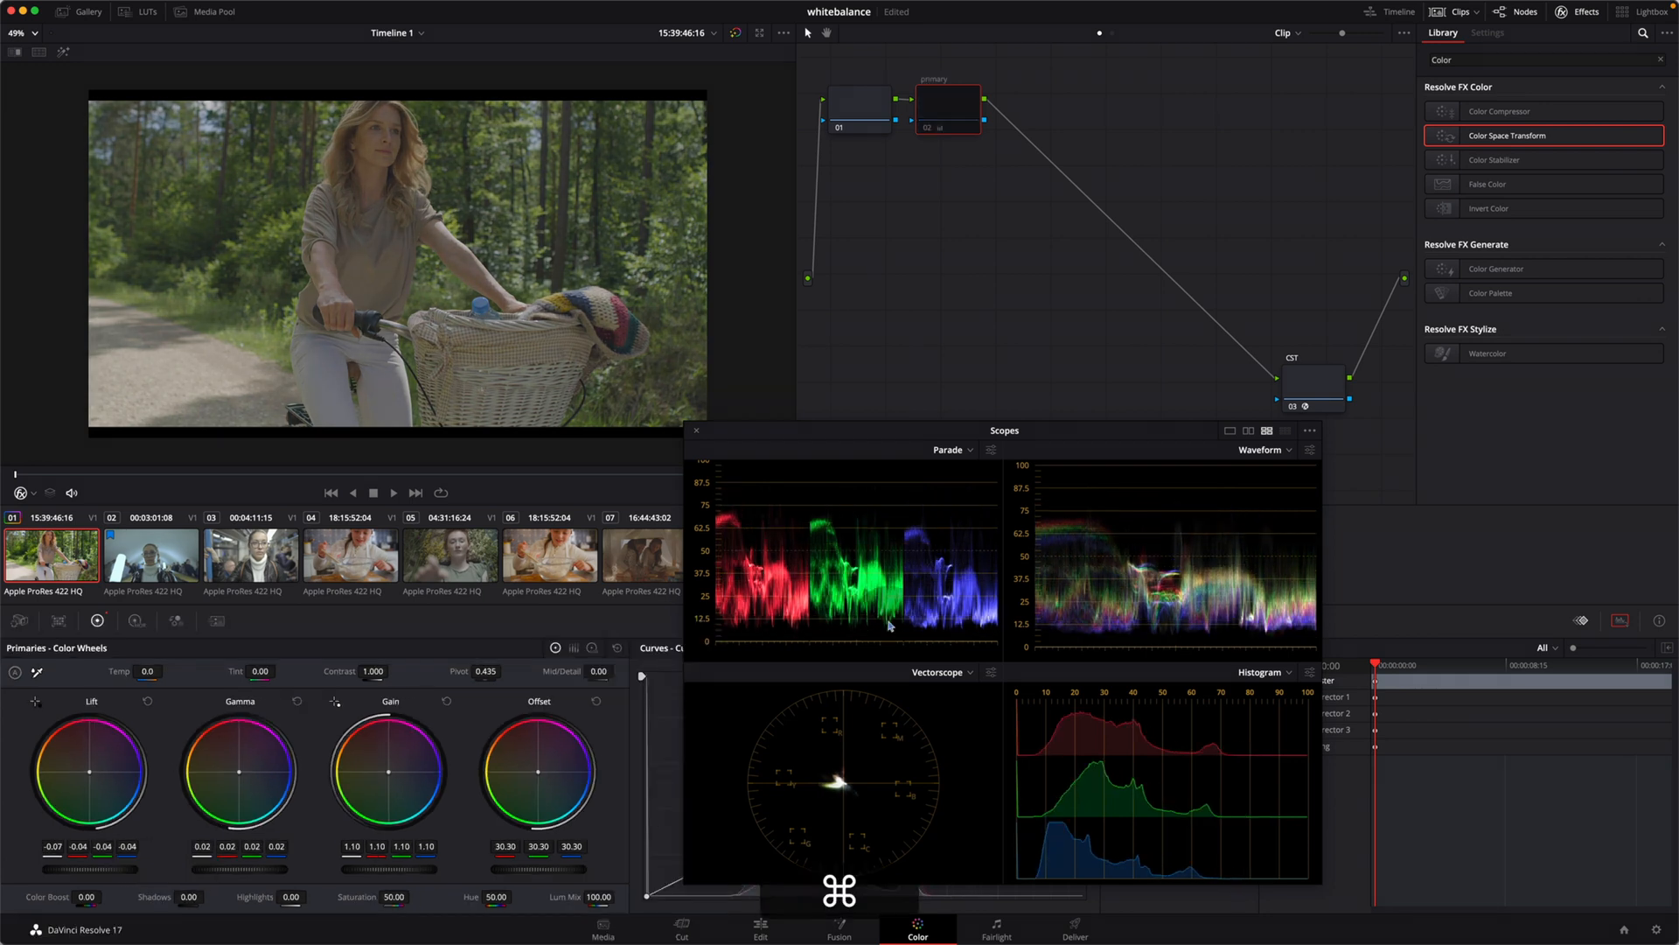
pyautogui.press('super+d')
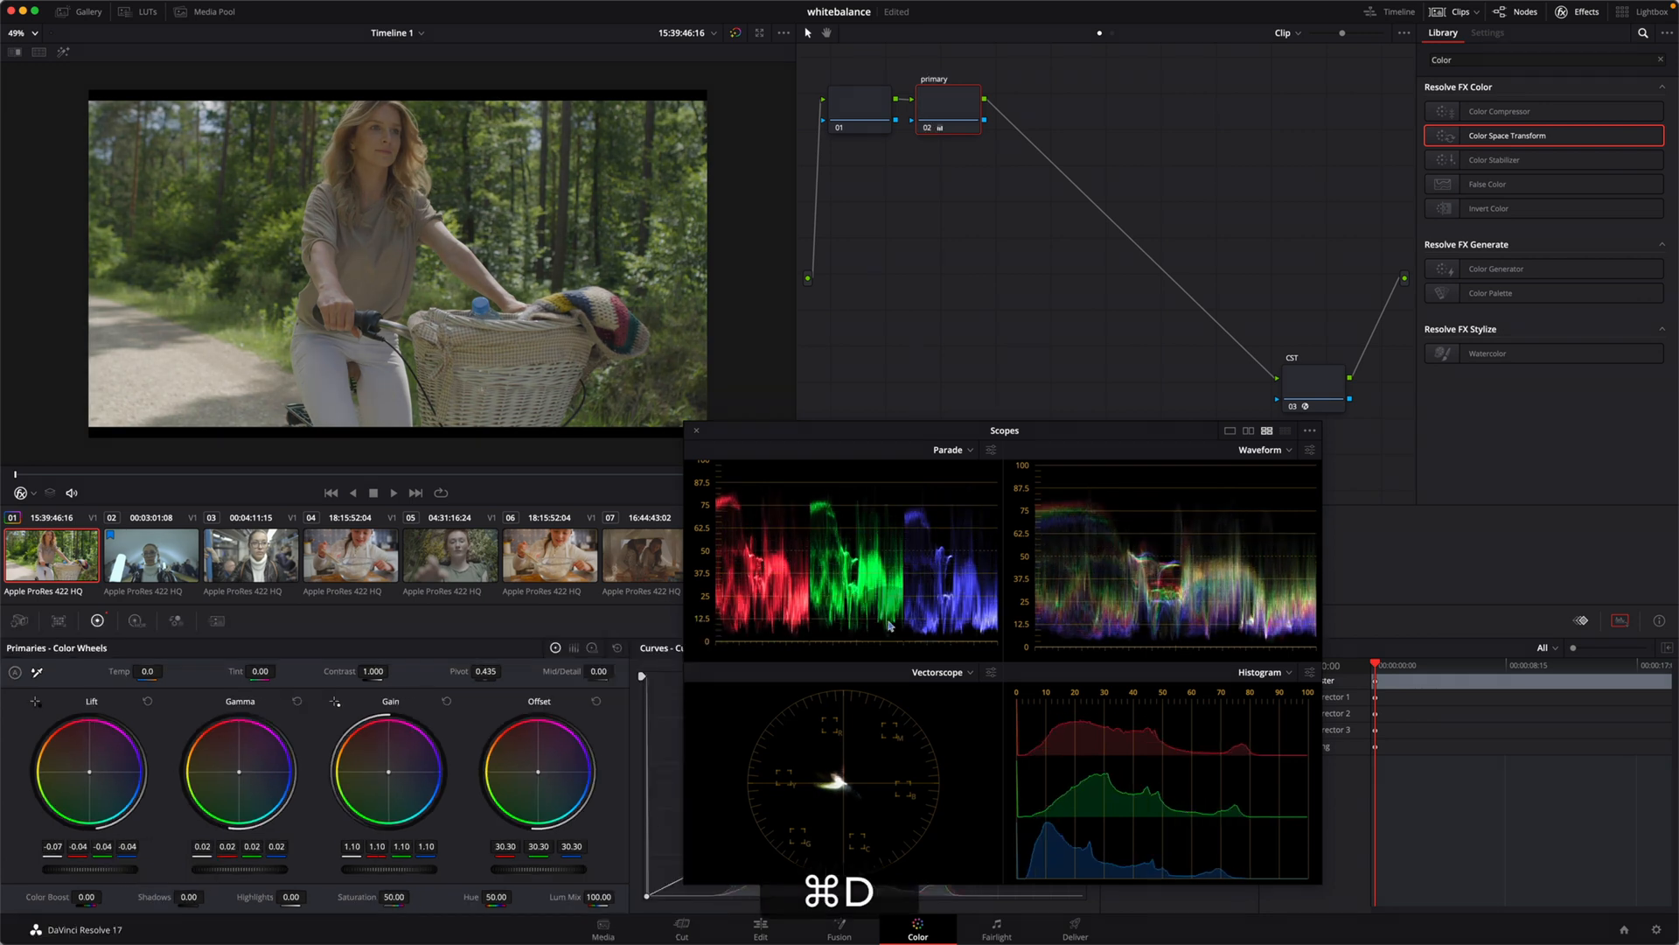
pyautogui.press('super+d')
pyautogui.press('super+d')
pyautogui.press('super+d')
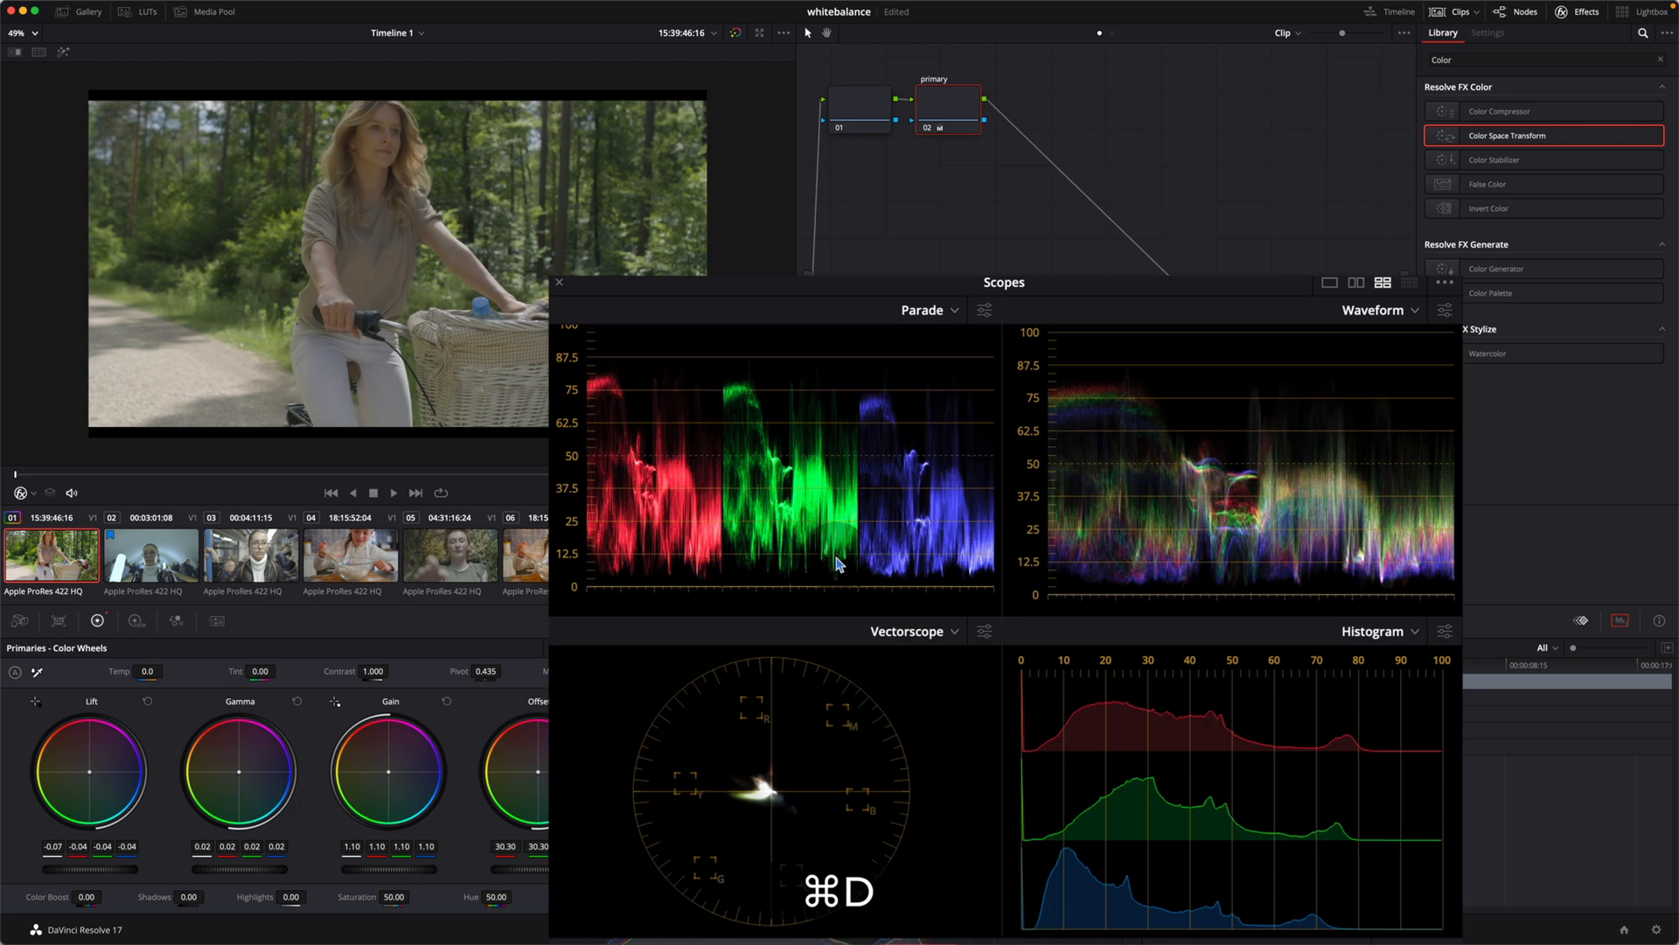
pyautogui.press('super+d')
pyautogui.press('super+d')
pyautogui.press('super+d')
pyautogui.press('super+d')
pyautogui.press('super+d')
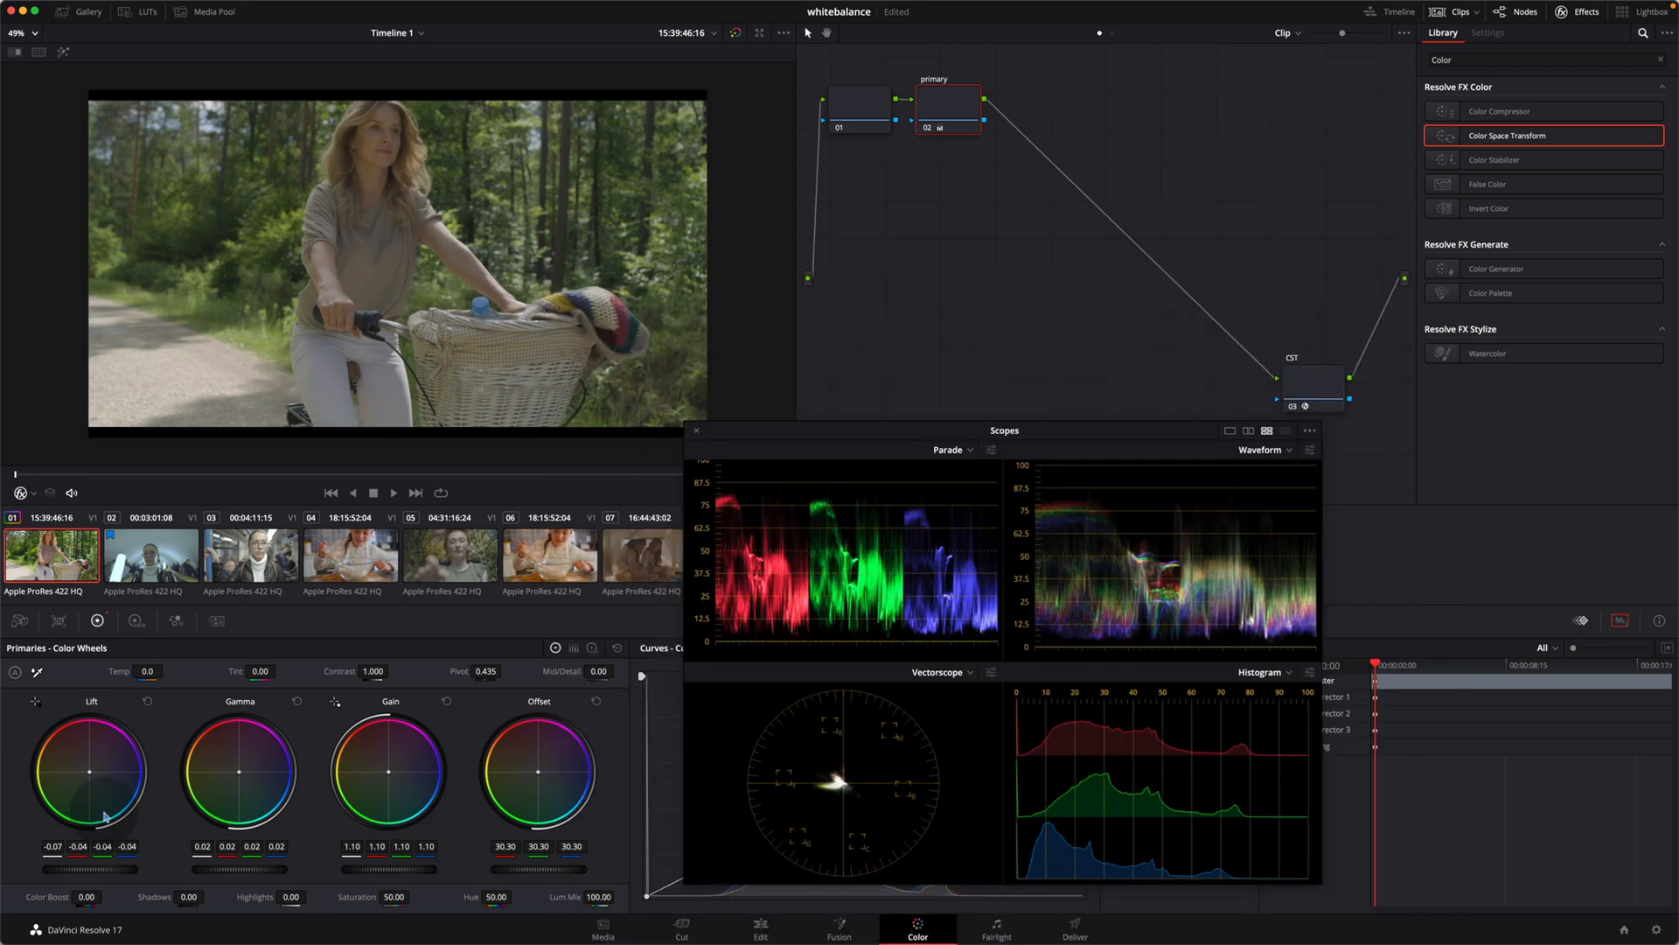
# Step: Reset the primary node's colour wheels and set its contrast to about 1.314 and pivot to about 0.307
pyautogui.click(618, 650)
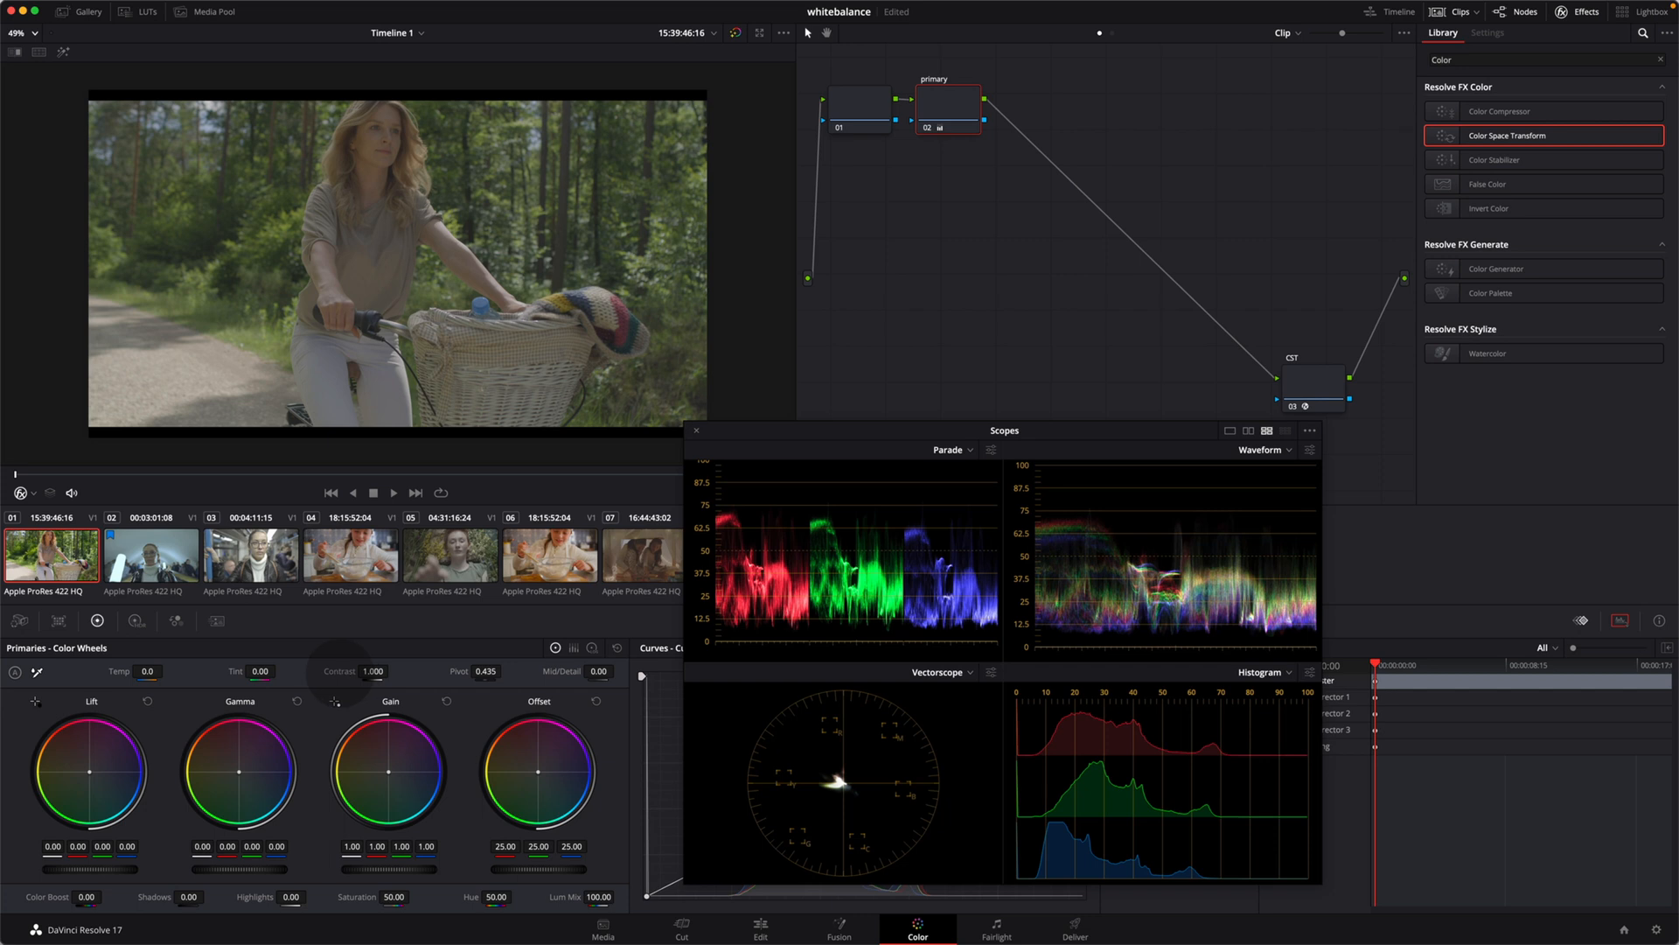
pyautogui.moveTo(350, 675)
pyautogui.mouseDown()
pyautogui.moveTo(401, 675)
pyautogui.moveTo(372, 674)
pyautogui.mouseUp()
pyautogui.moveTo(499, 673); pyautogui.dragTo(402, 674)
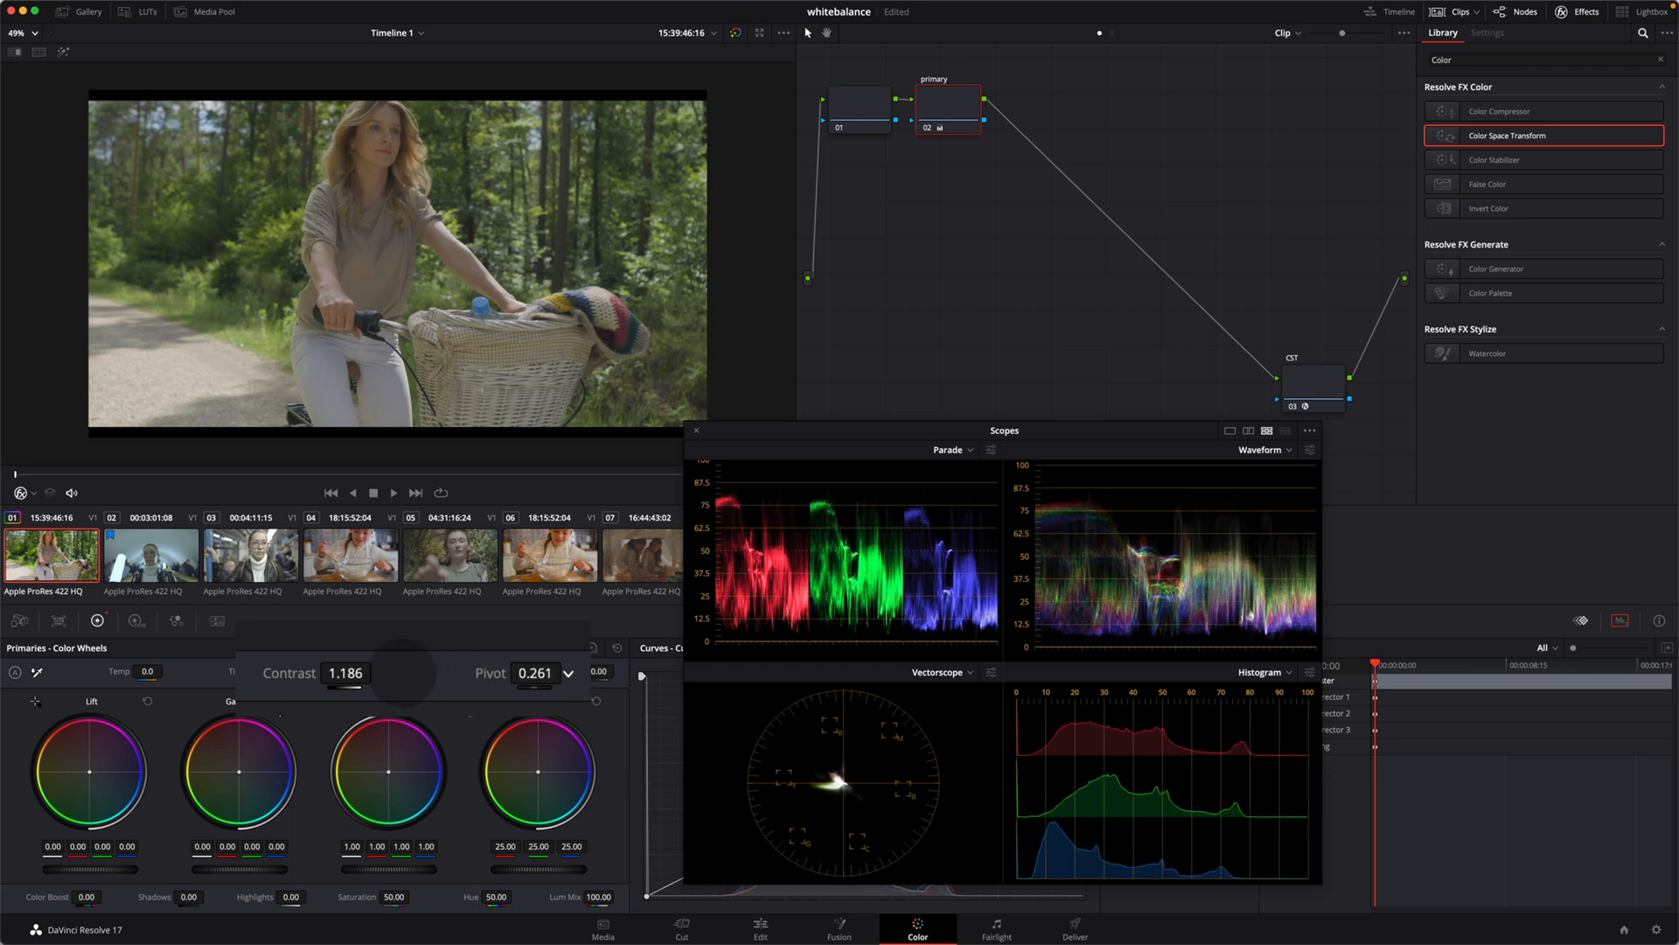
pyautogui.moveTo(404, 673); pyautogui.dragTo(328, 674)
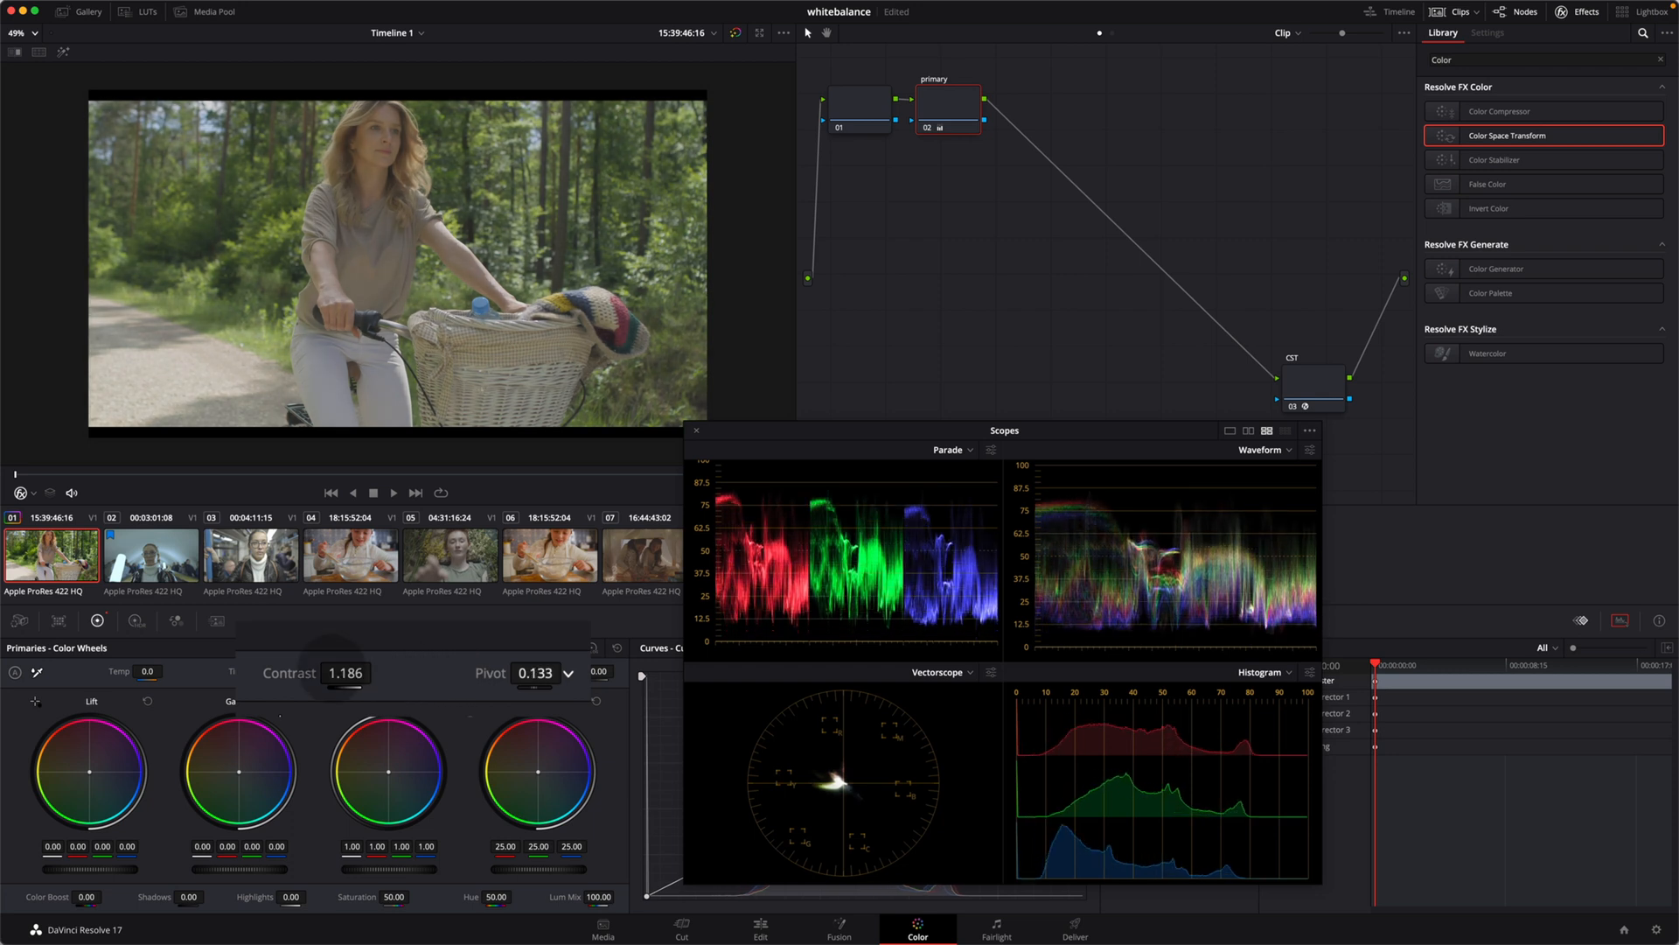
pyautogui.moveTo(324, 673); pyautogui.dragTo(383, 673)
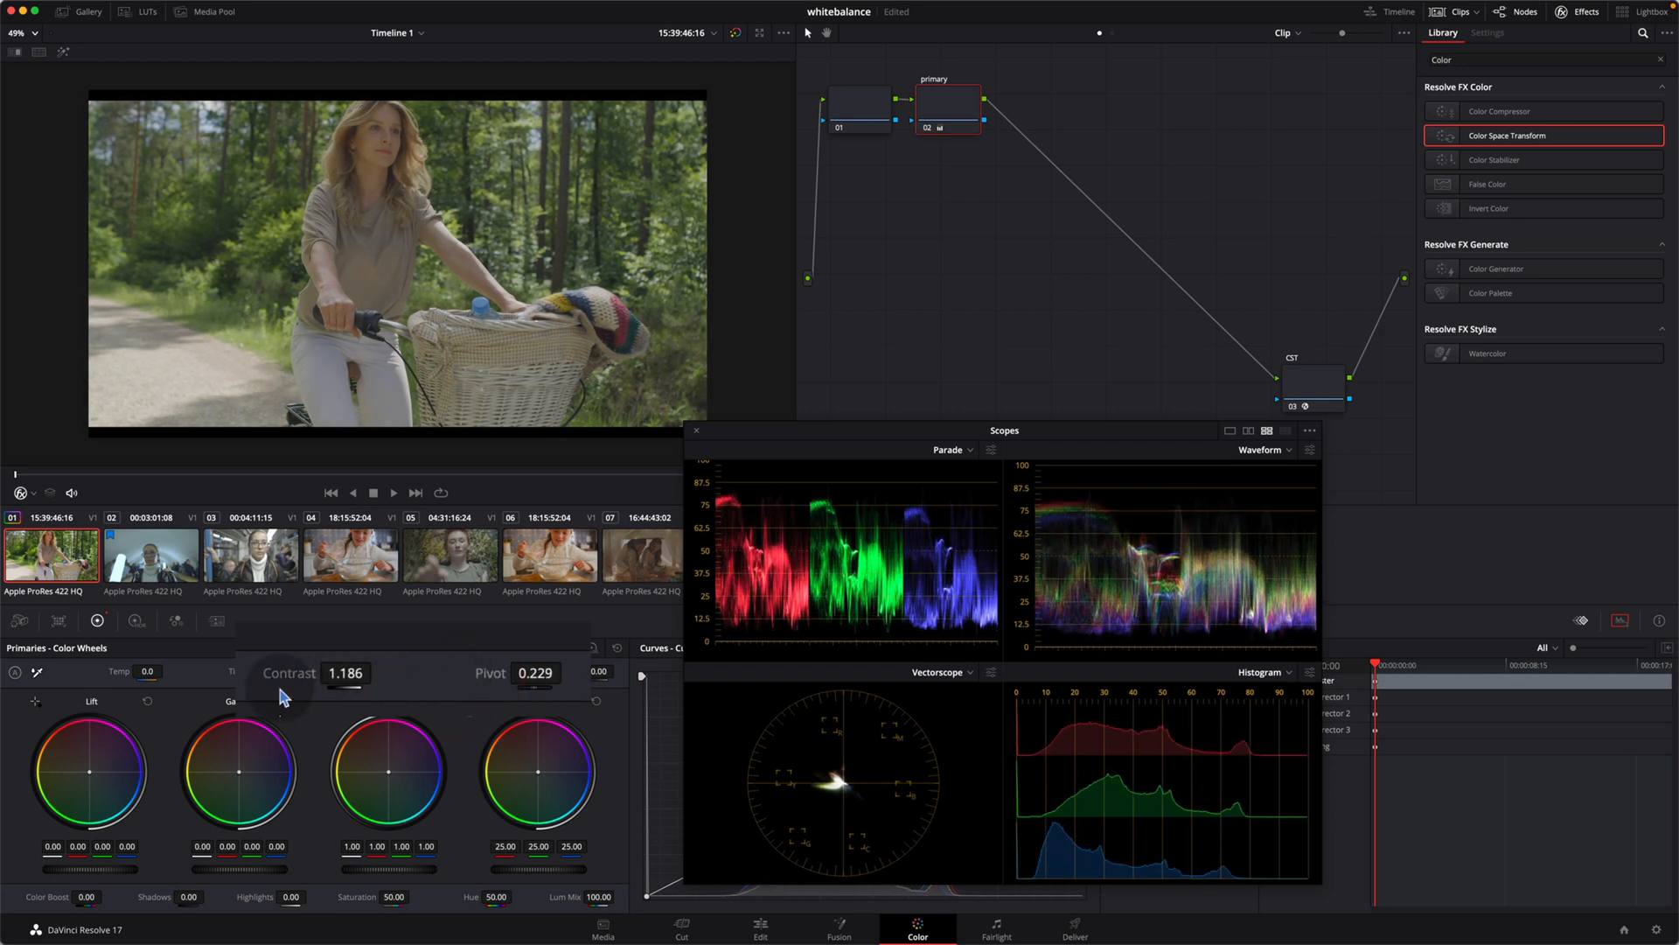
pyautogui.moveTo(275, 694); pyautogui.dragTo(344, 674)
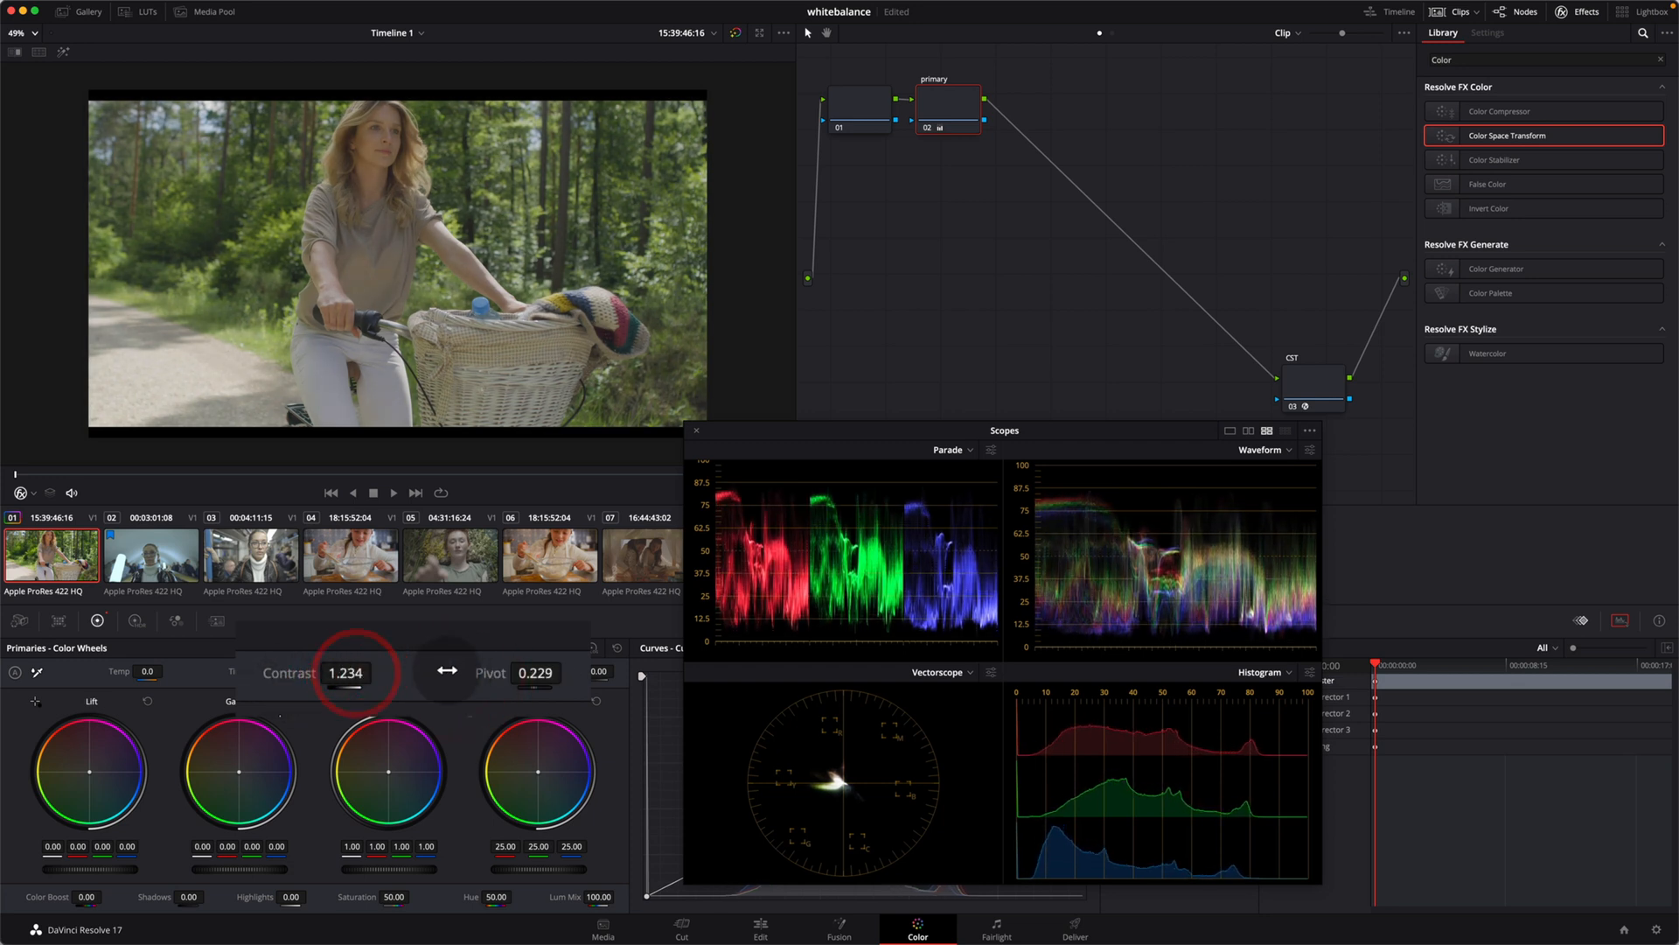
pyautogui.moveTo(473, 674)
pyautogui.mouseDown()
pyautogui.moveTo(429, 674)
pyautogui.moveTo(453, 673)
pyautogui.mouseUp()
# Step: Compare the image with the primary node's contrast and pivot adjustment disabled and enabled
pyautogui.press('super+d')
pyautogui.press('super+d')
pyautogui.press('super+d')
pyautogui.press('super+d')
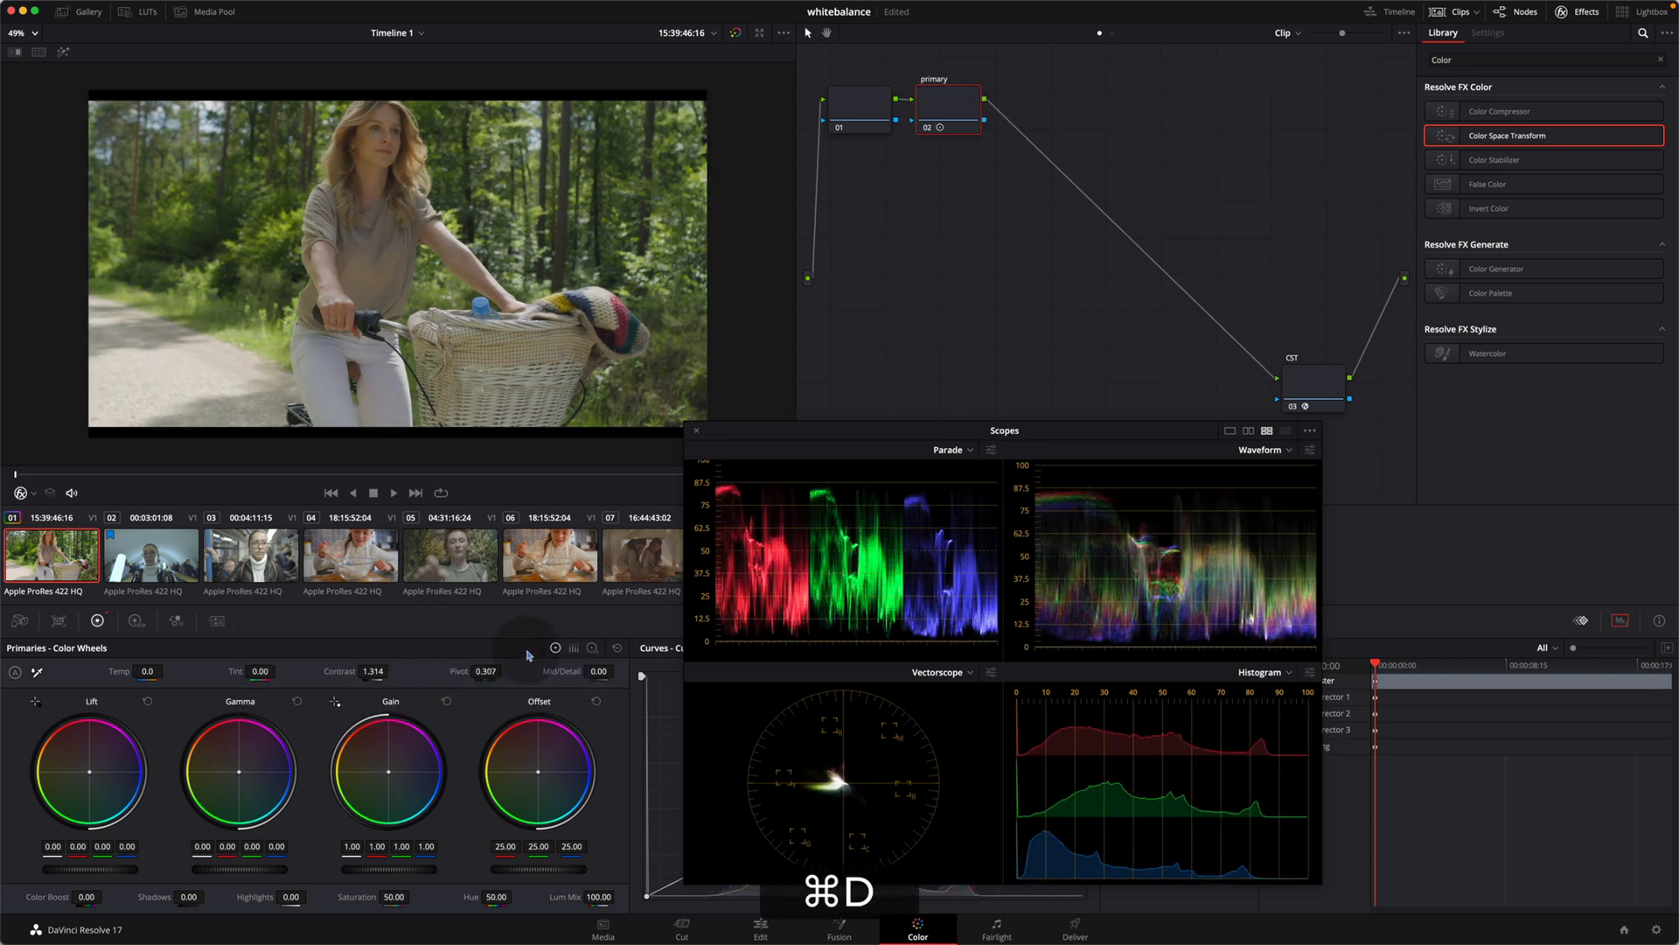
pyautogui.press('super+d')
pyautogui.press('super+d')
# Step: Add a serial node after the primary node and label it "white balance"
pyautogui.hotkey('alt', 's')
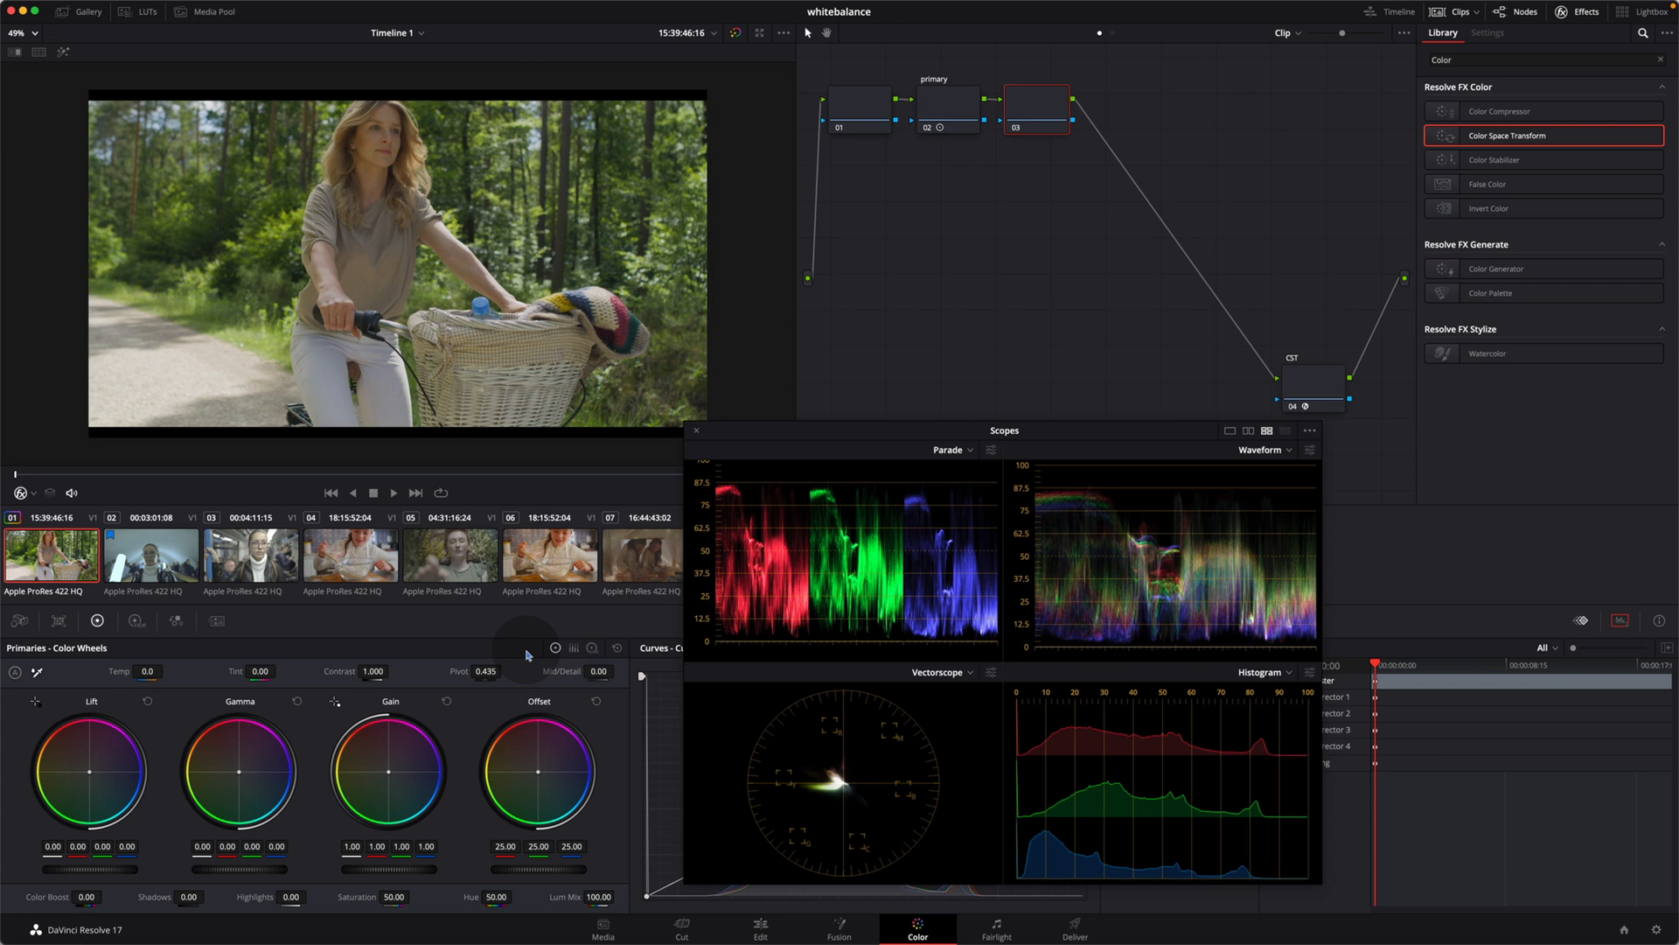
pyautogui.press('Tab')
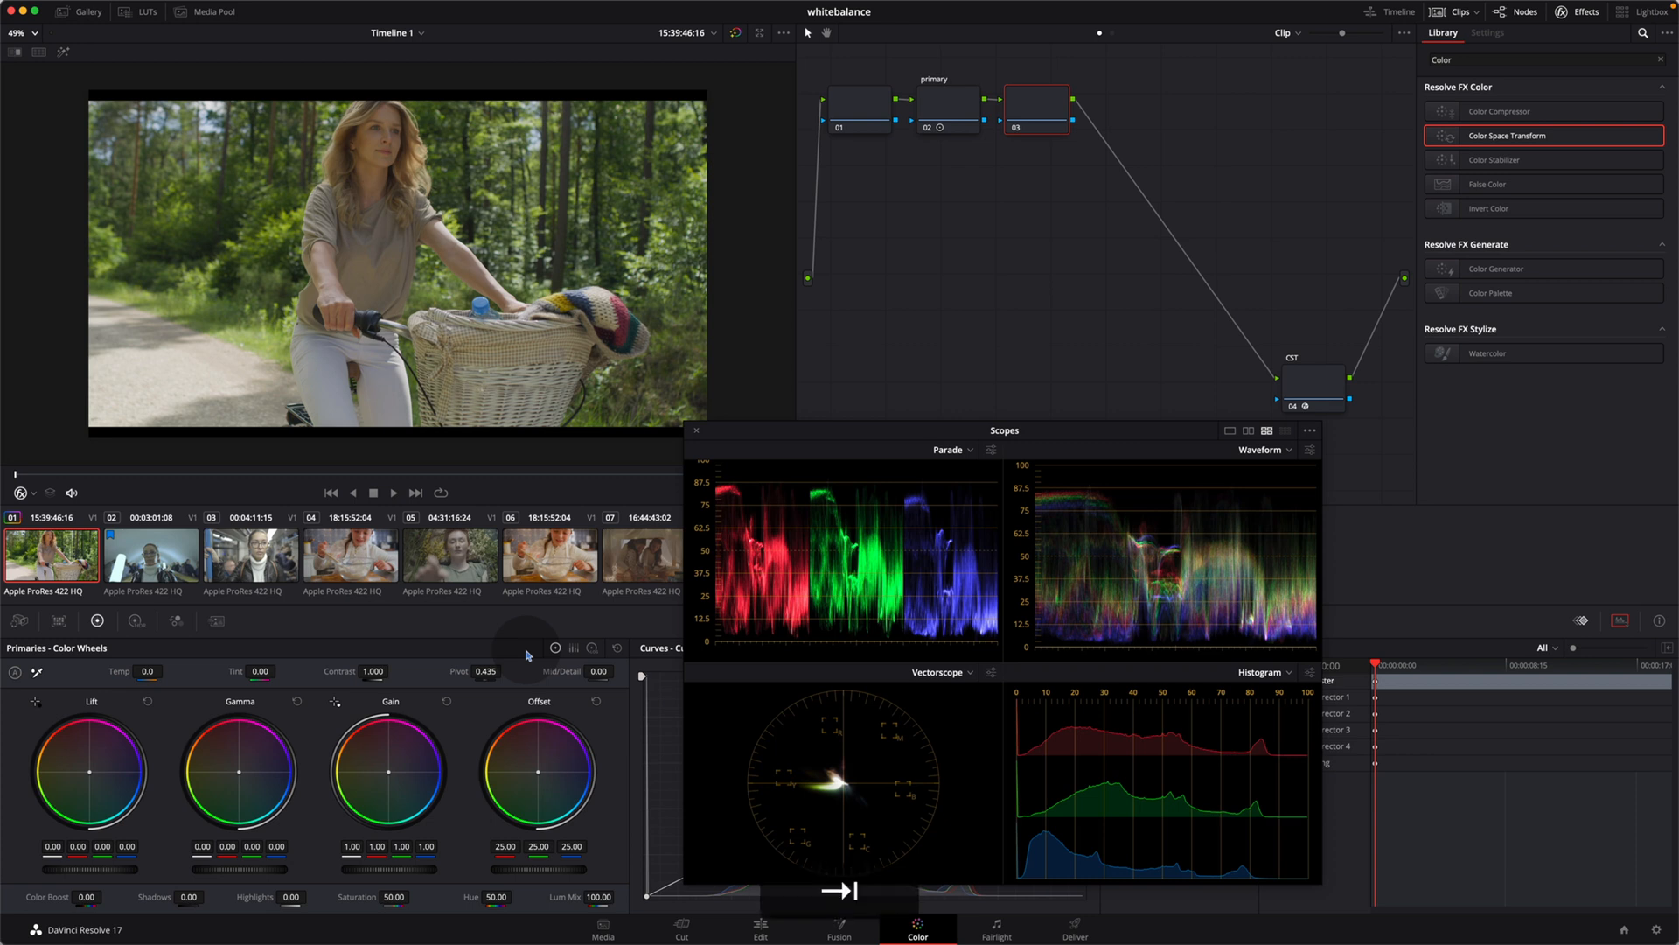
pyautogui.write('white balcnce')
pyautogui.press('BackSpace')
pyautogui.press('BackSpace')
pyautogui.press('BackSpace')
pyautogui.press('BackSpace')
pyautogui.write('alance')
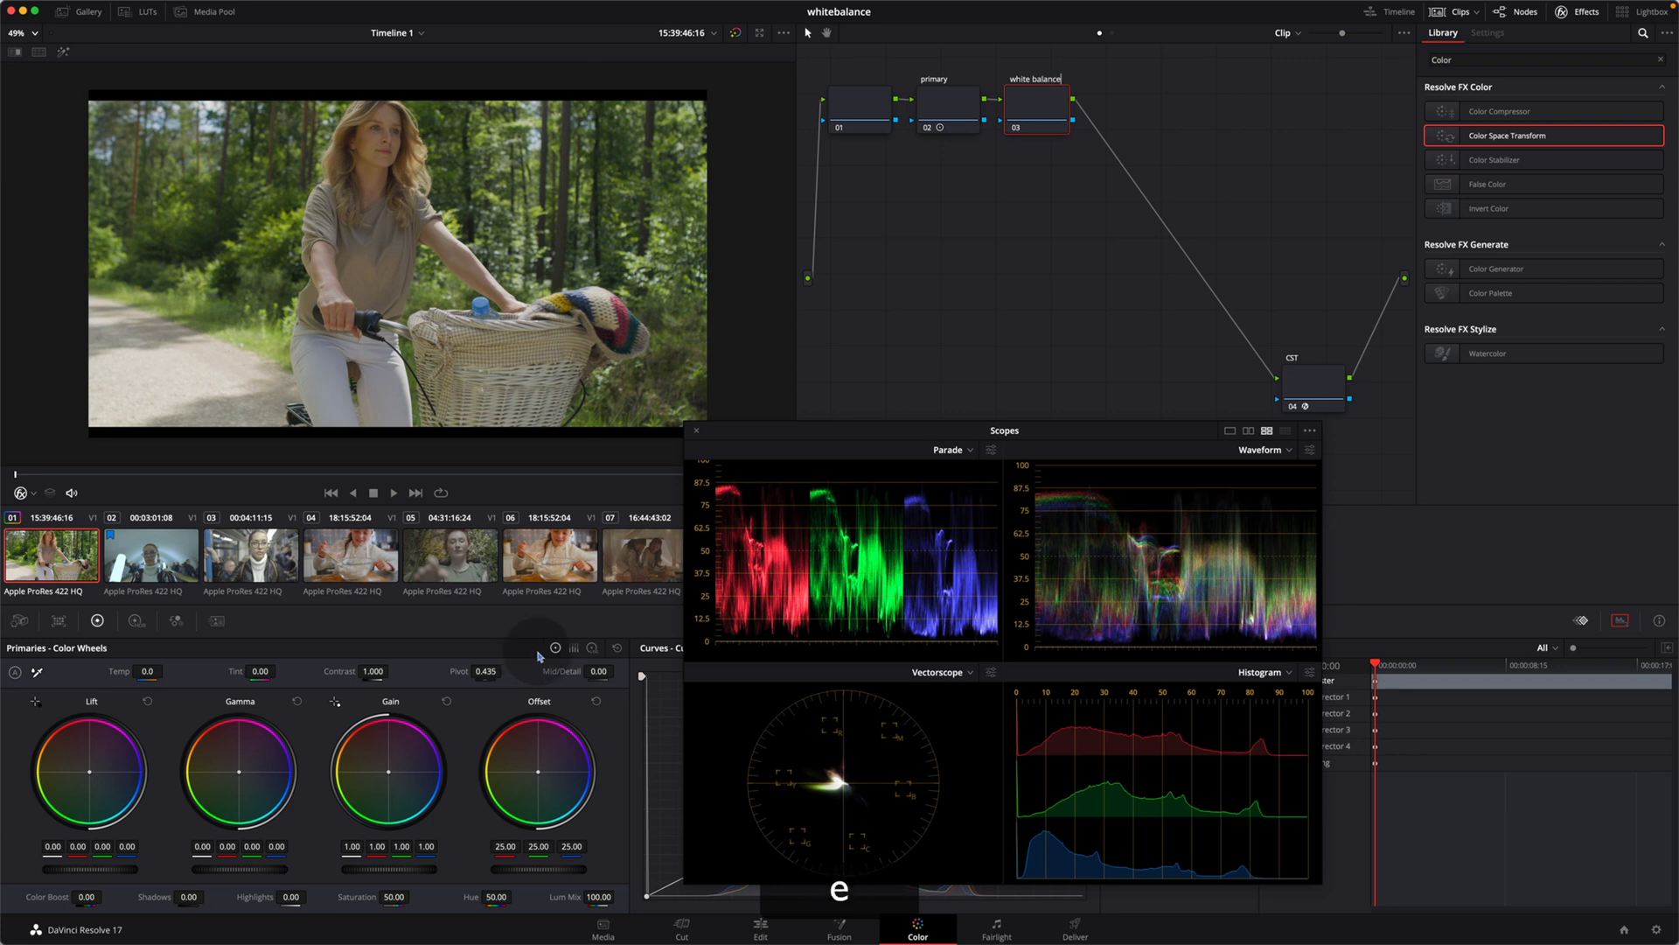
pyautogui.press('Return')
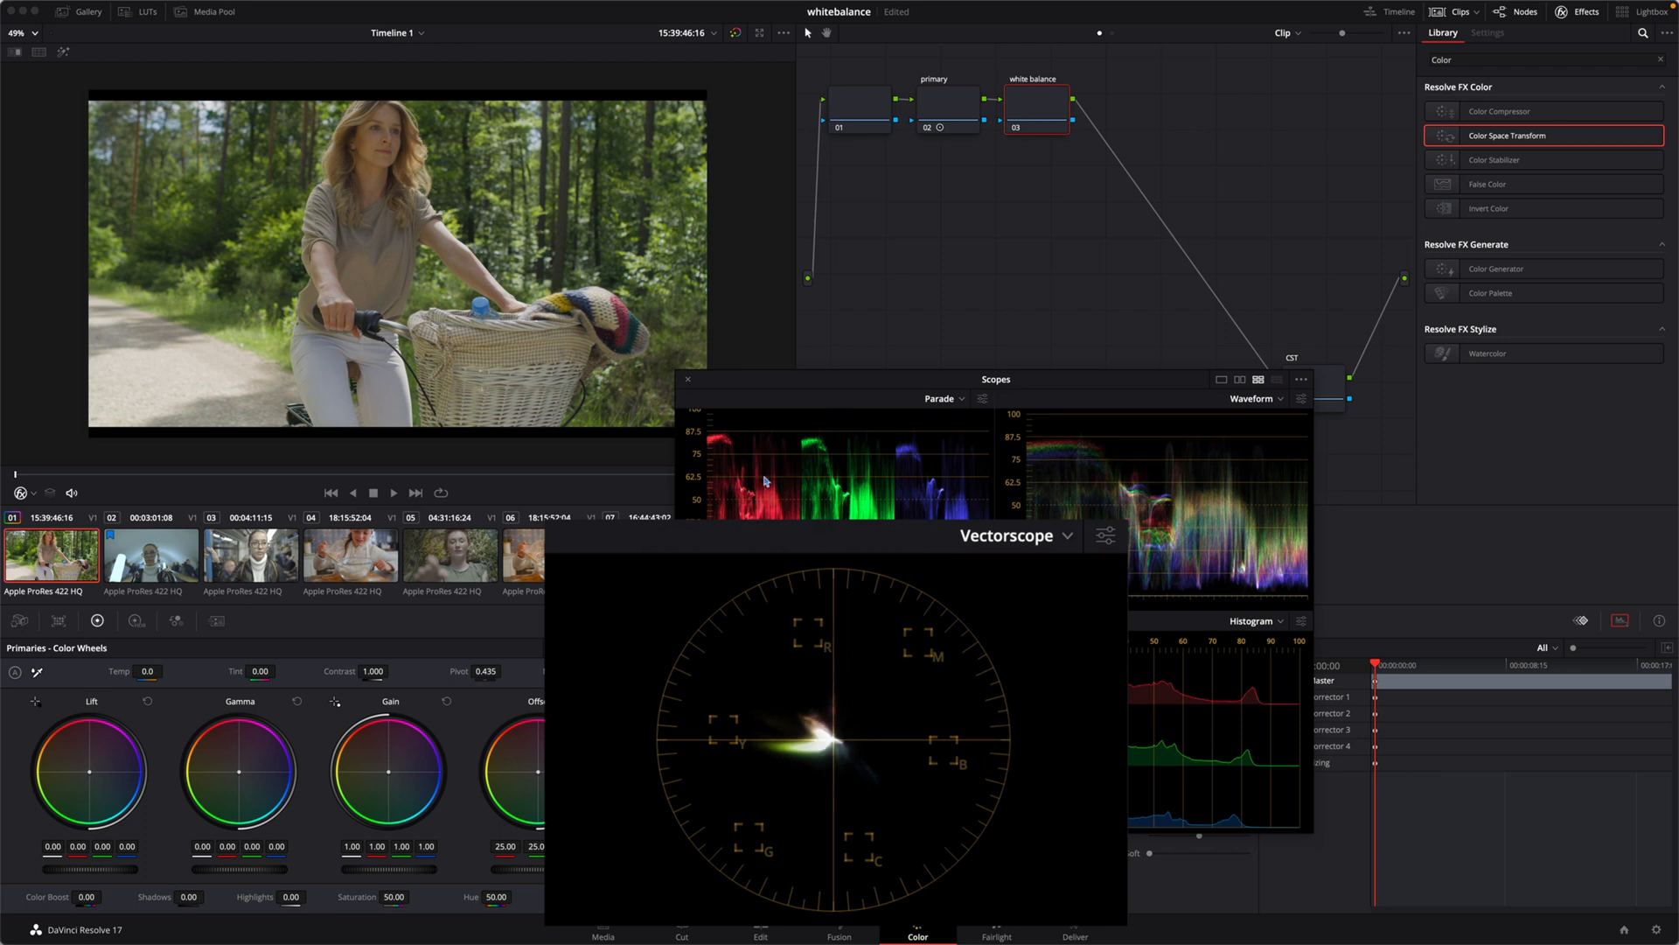
# Step: Shift the white balance node's offset toward blue, to about 23.63 red, 23.27 green and 26.48 blue, with the scopes placed beside the wheel
pyautogui.moveTo(812, 392); pyautogui.dragTo(755, 443)
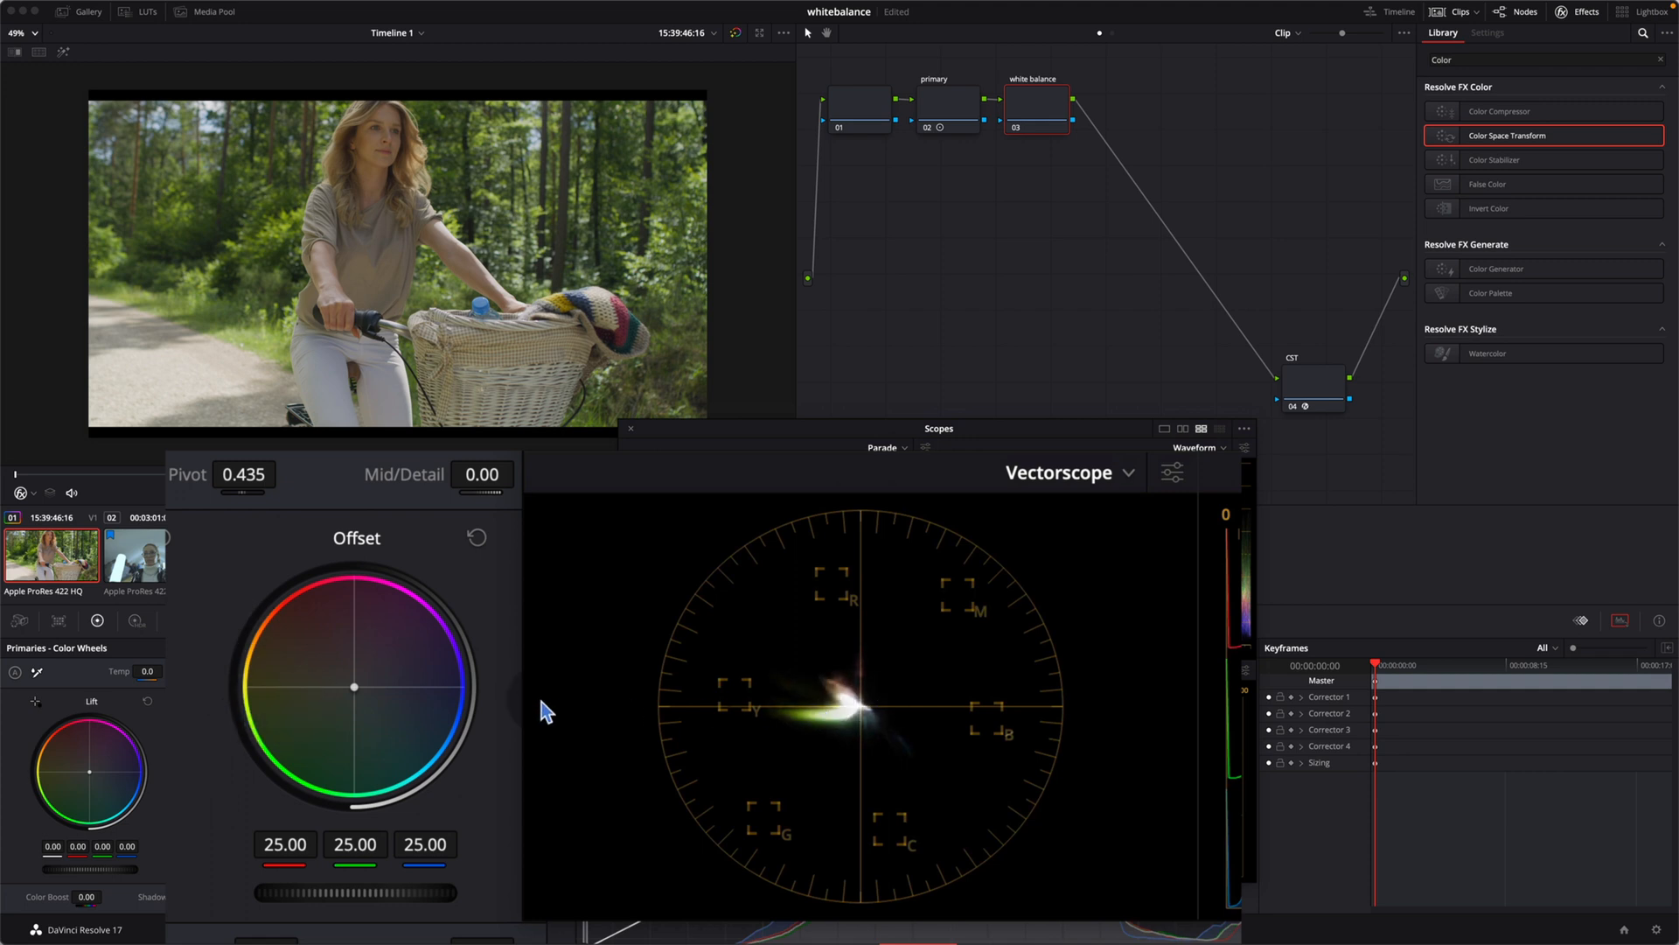
pyautogui.moveTo(357, 687)
pyautogui.mouseDown()
pyautogui.moveTo(431, 689)
pyautogui.moveTo(400, 686)
pyautogui.mouseUp()
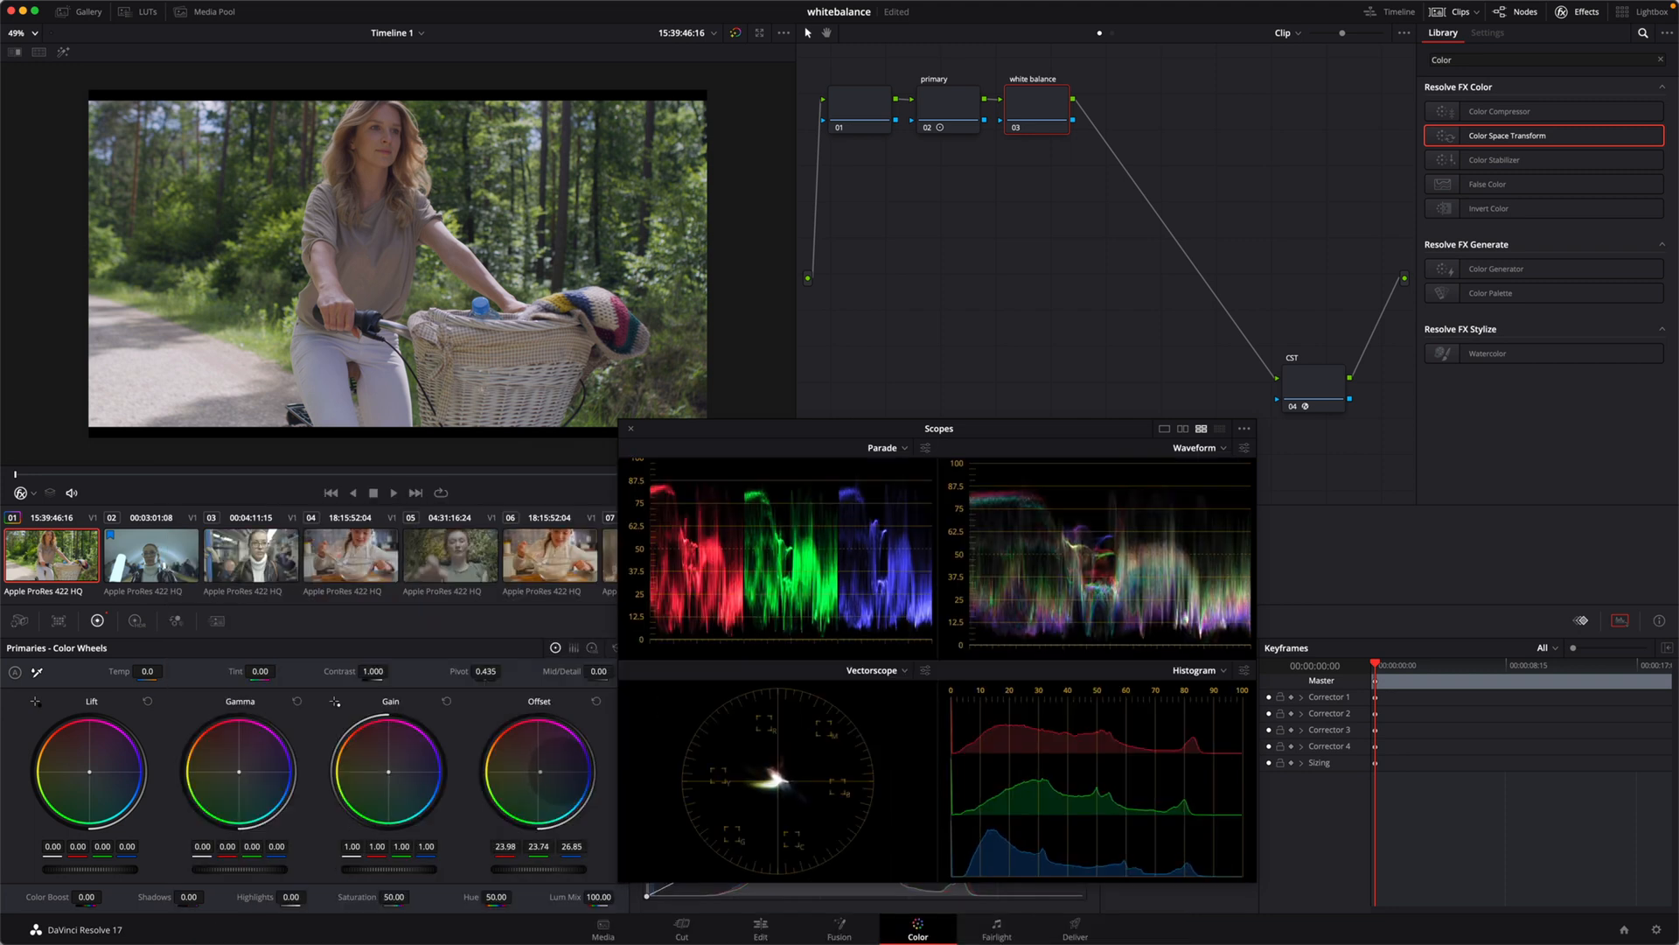
pyautogui.moveTo(560, 770); pyautogui.dragTo(542, 776)
# Step: Compare the image and scopes with the white balance node disabled and enabled
pyautogui.press('super+d')
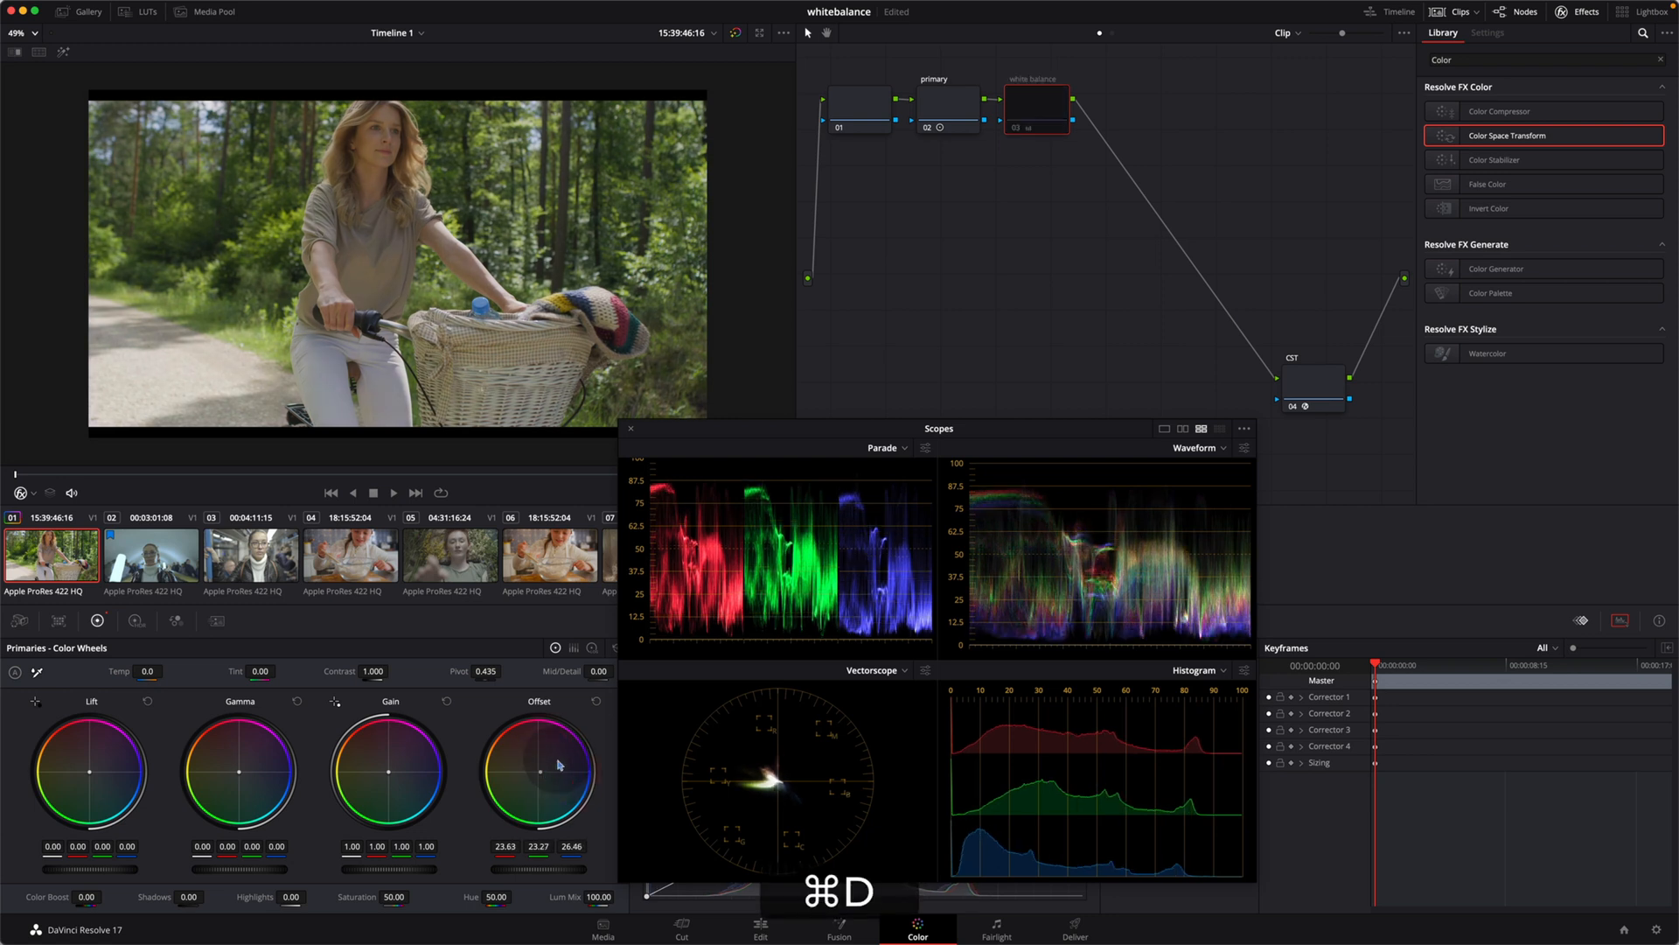
pyautogui.press('super+d')
pyautogui.press('super+d')
pyautogui.press('super+d')
pyautogui.press('super+d')
pyautogui.press('super+d')
pyautogui.press('super+d')
pyautogui.press('super+d')
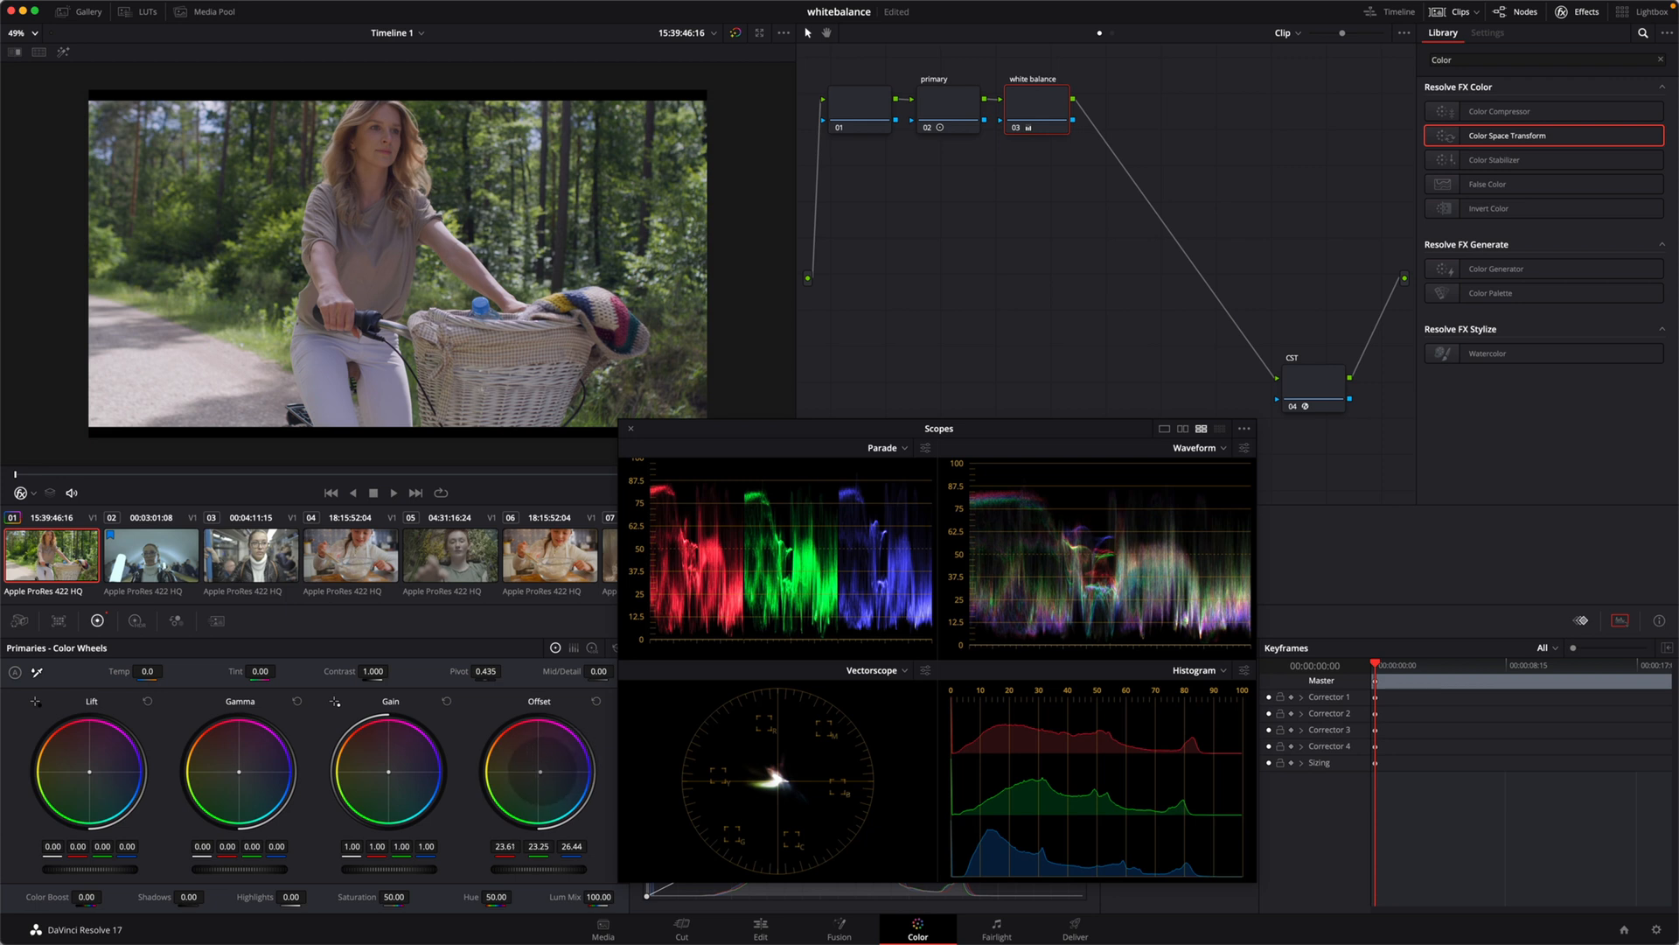
# Step: Fine-tune the white balance node's offset to about 22.93, 23.03 and 25.82, and compare the image with the node disabled and enabled
pyautogui.moveTo(540, 772); pyautogui.dragTo(541, 774)
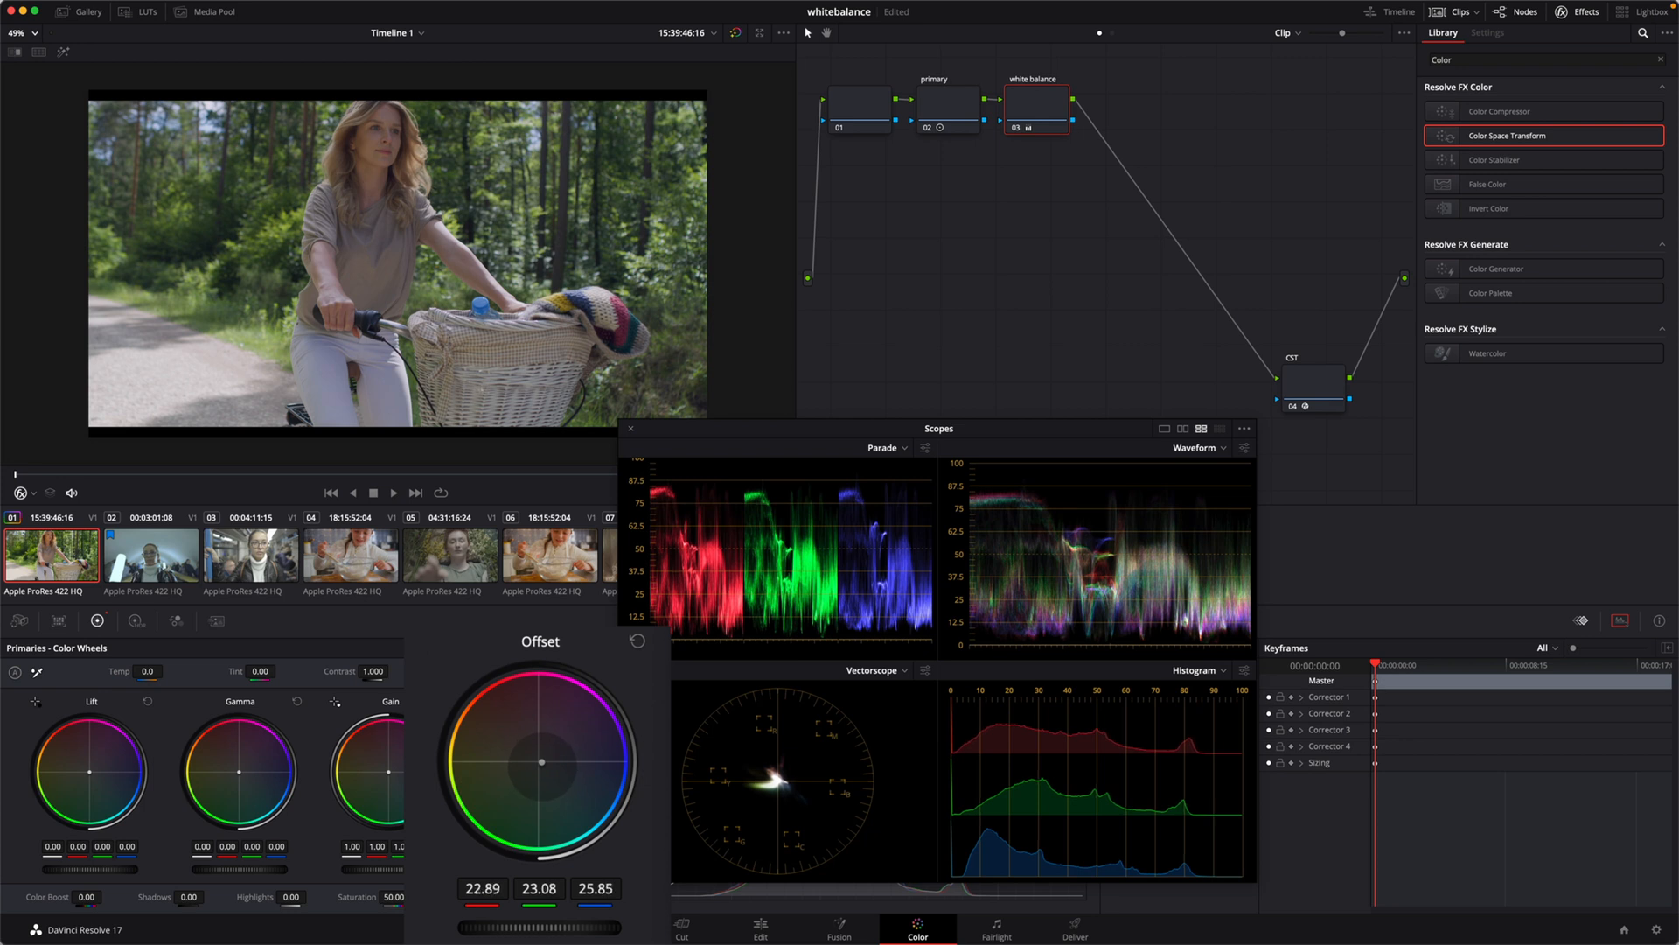
pyautogui.press('super+d')
pyautogui.press('super+d')
pyautogui.press('super+d')
pyautogui.press('super+d')
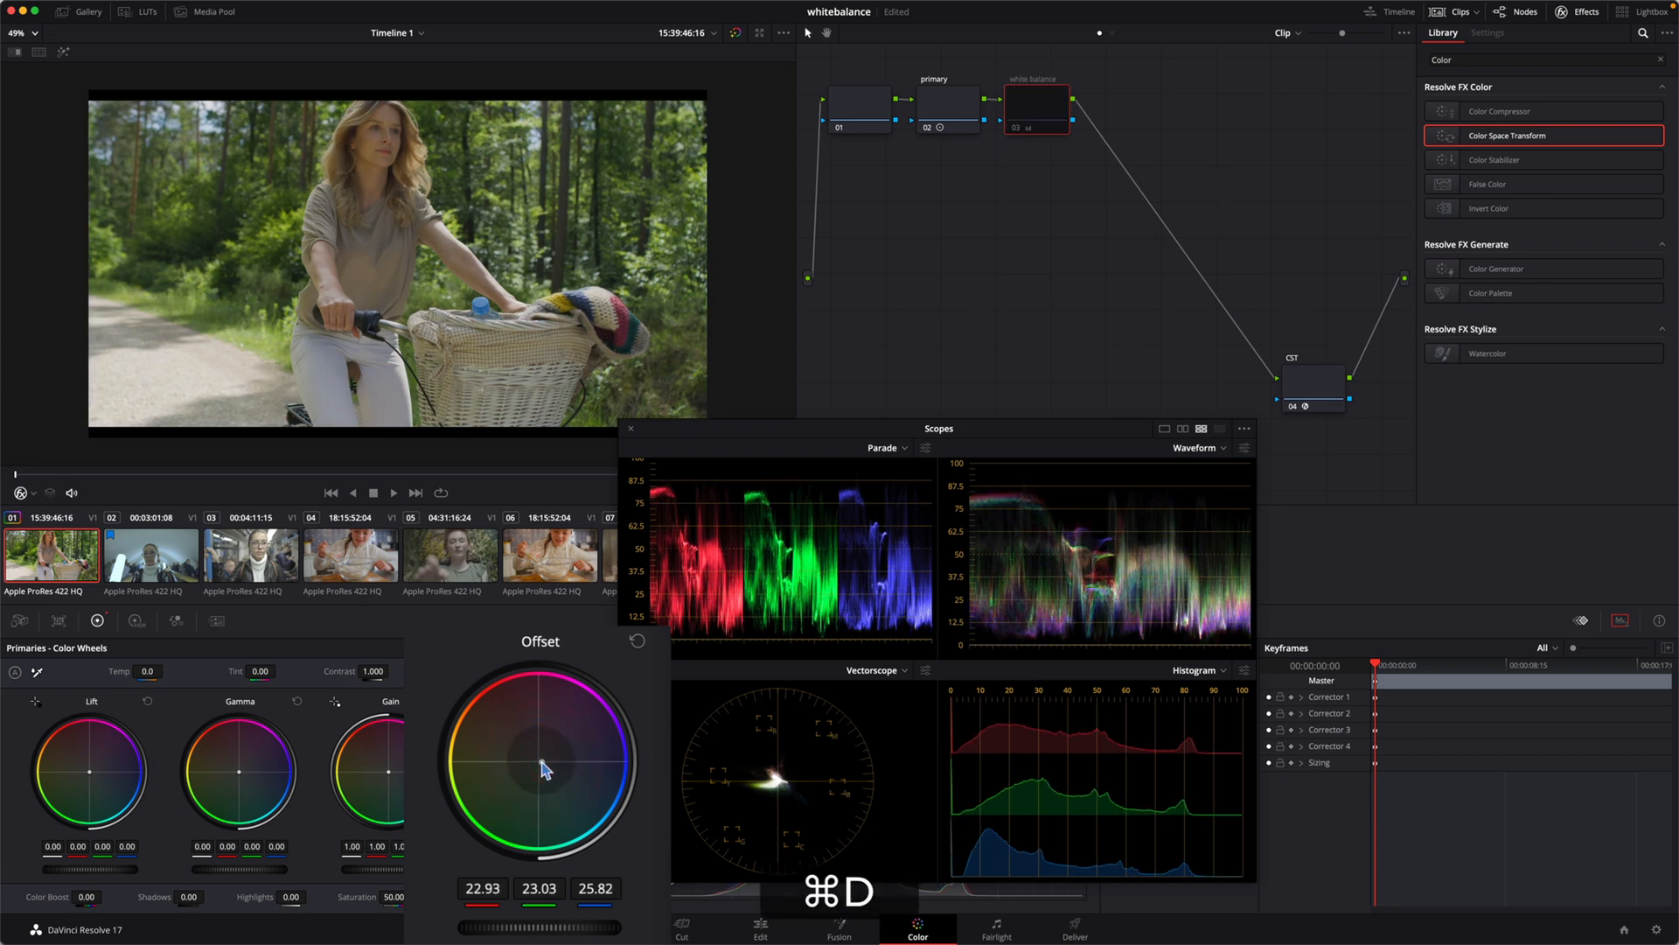
pyautogui.press('super+d')
pyautogui.press('super+d')
pyautogui.press('super+d')
pyautogui.press('super+d')
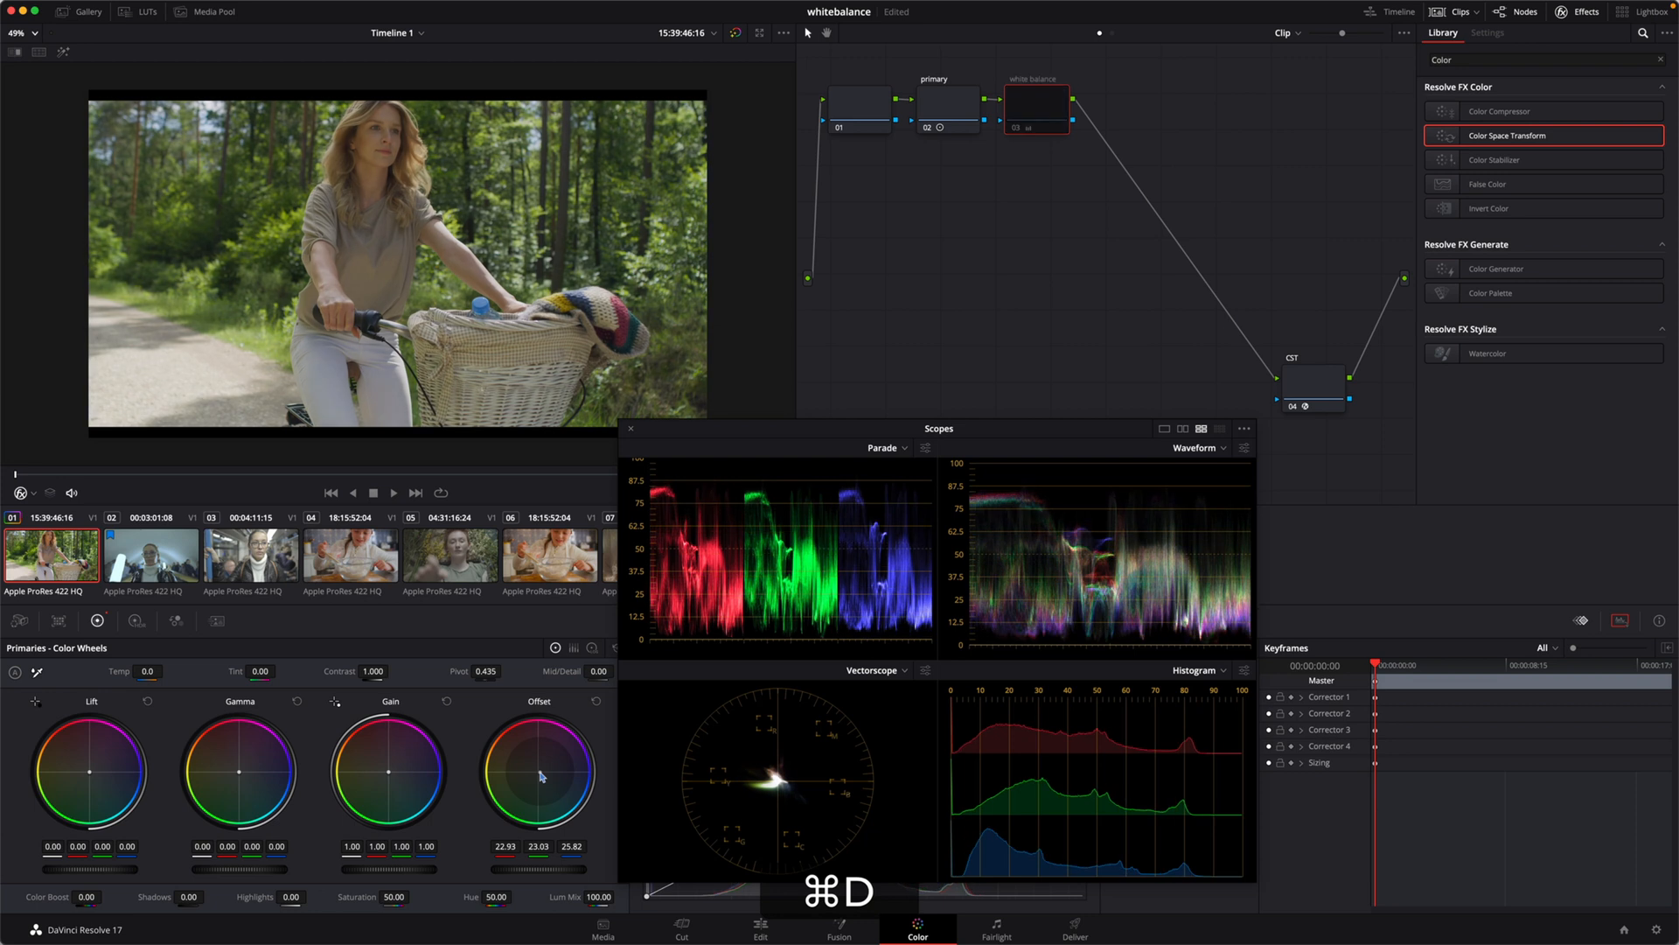
pyautogui.press('super+d')
pyautogui.press('super+d')
pyautogui.press('super+d')
pyautogui.press('super+d')
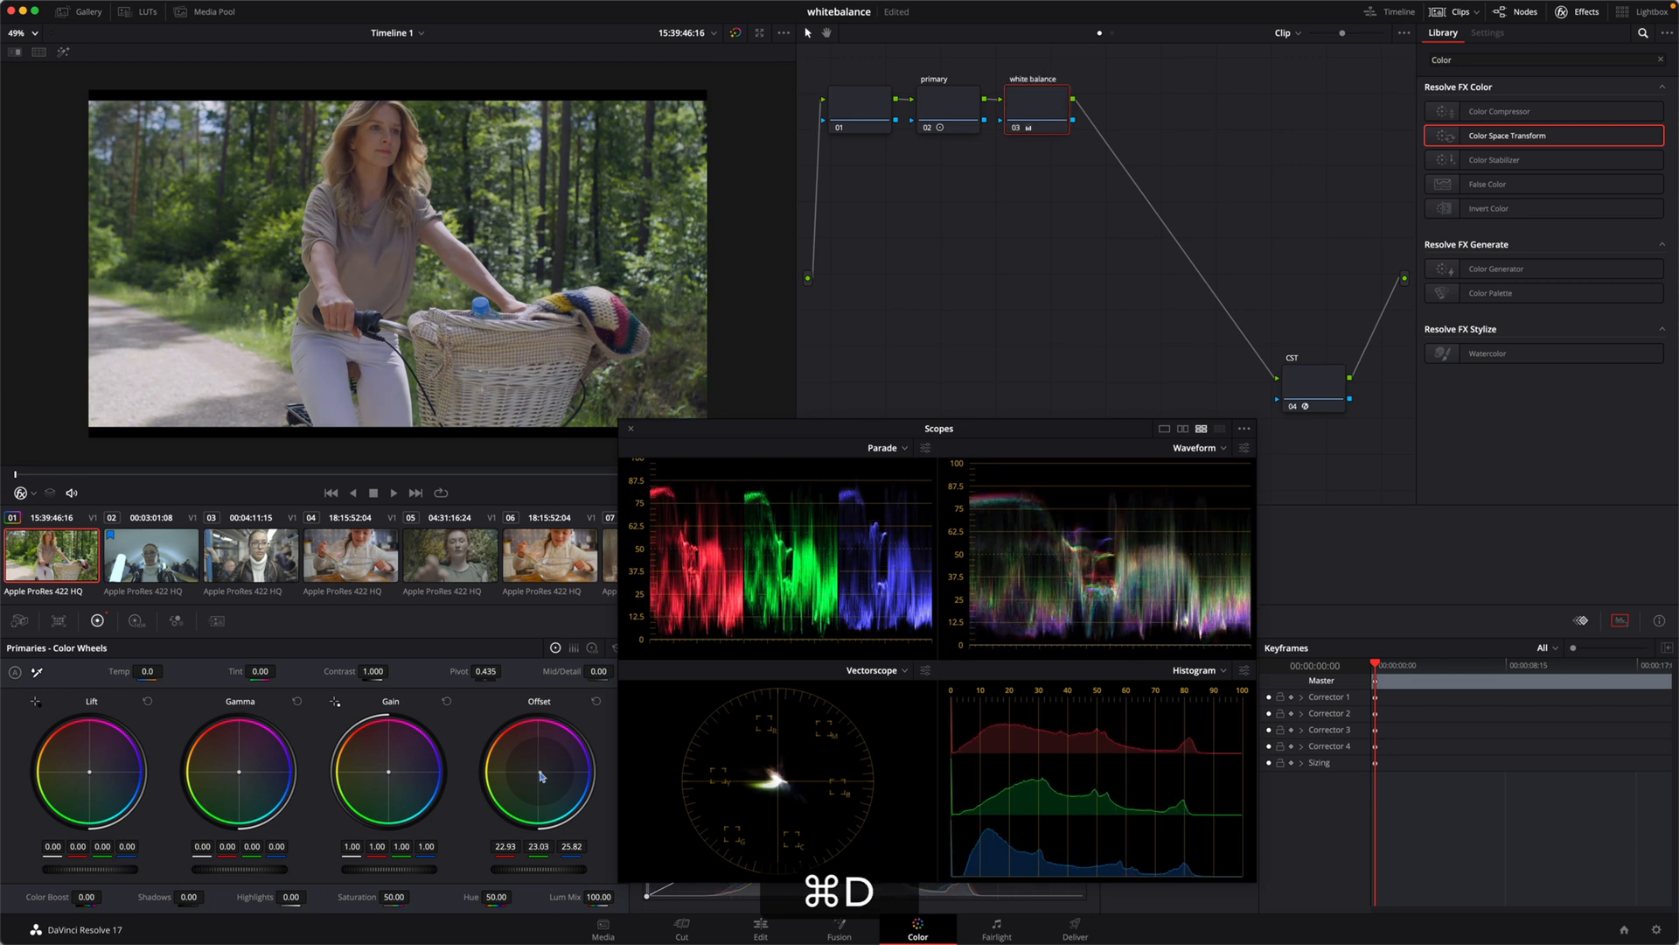
pyautogui.press('super+d')
pyautogui.press('super+d')
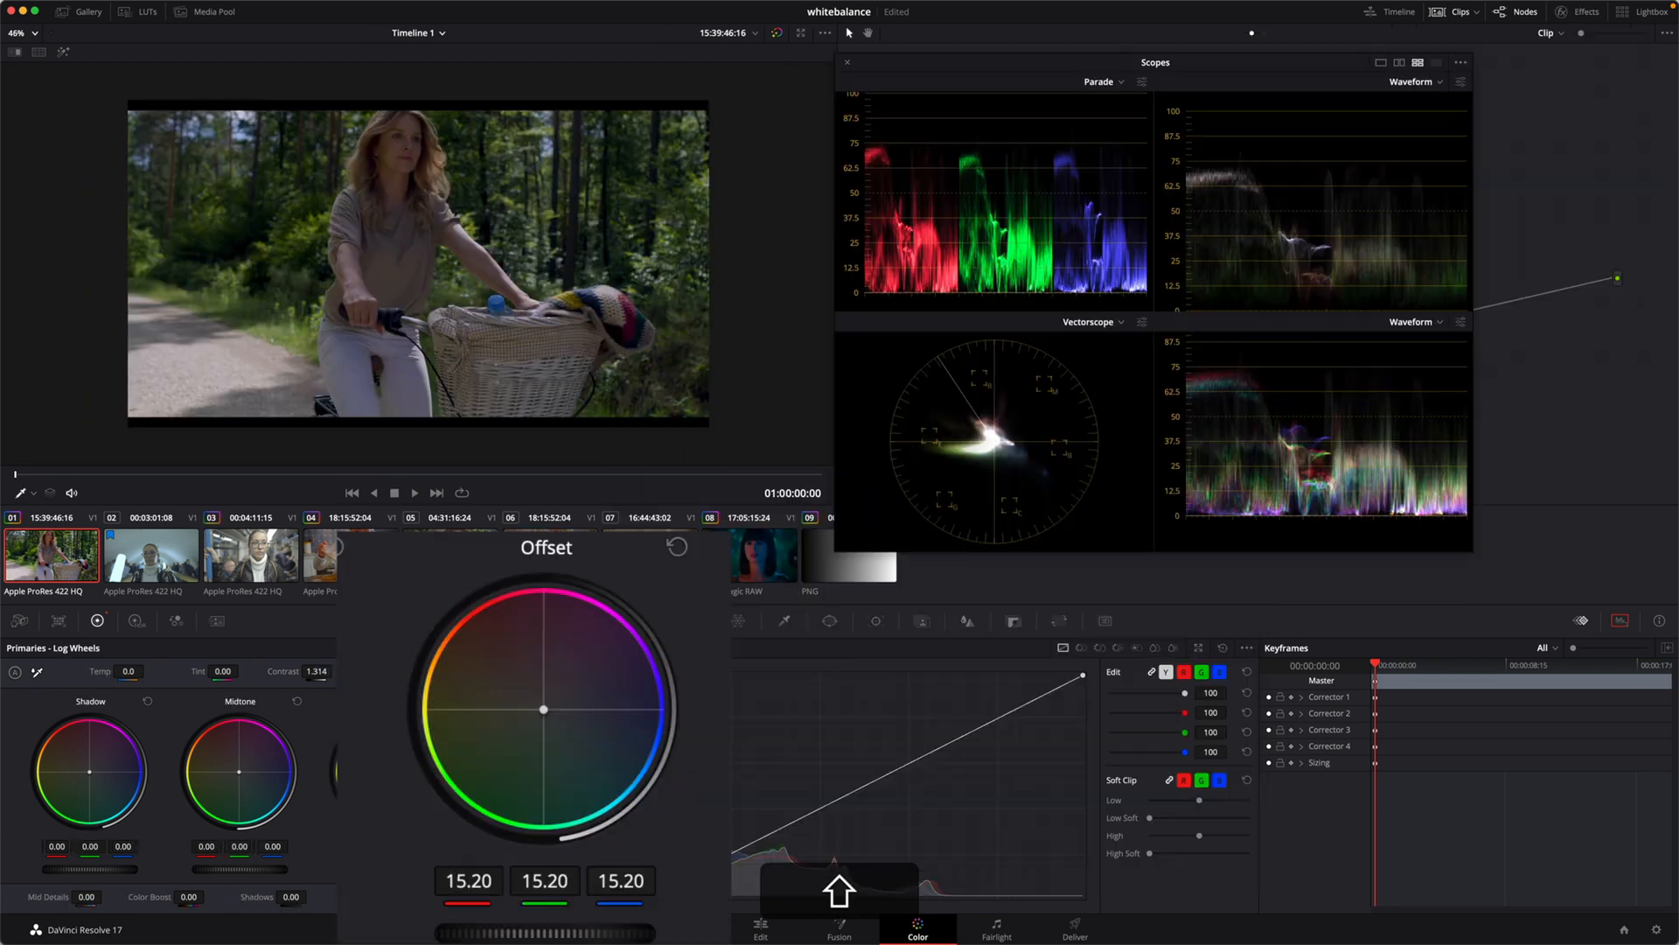
# Step: Try colour shifts and master level changes with the Offset wheel on the cyclist clip, stepping back through the edits
pyautogui.moveTo(525, 868); pyautogui.dragTo(603, 868)
pyautogui.moveTo(809, 864); pyautogui.dragTo(570, 865)
pyautogui.moveTo(553, 934); pyautogui.dragTo(557, 934)
pyautogui.moveTo(544, 710)
pyautogui.mouseDown()
pyautogui.moveTo(525, 719)
pyautogui.moveTo(568, 697)
pyautogui.moveTo(530, 716)
pyautogui.mouseUp()
pyautogui.press('shift+super+z')
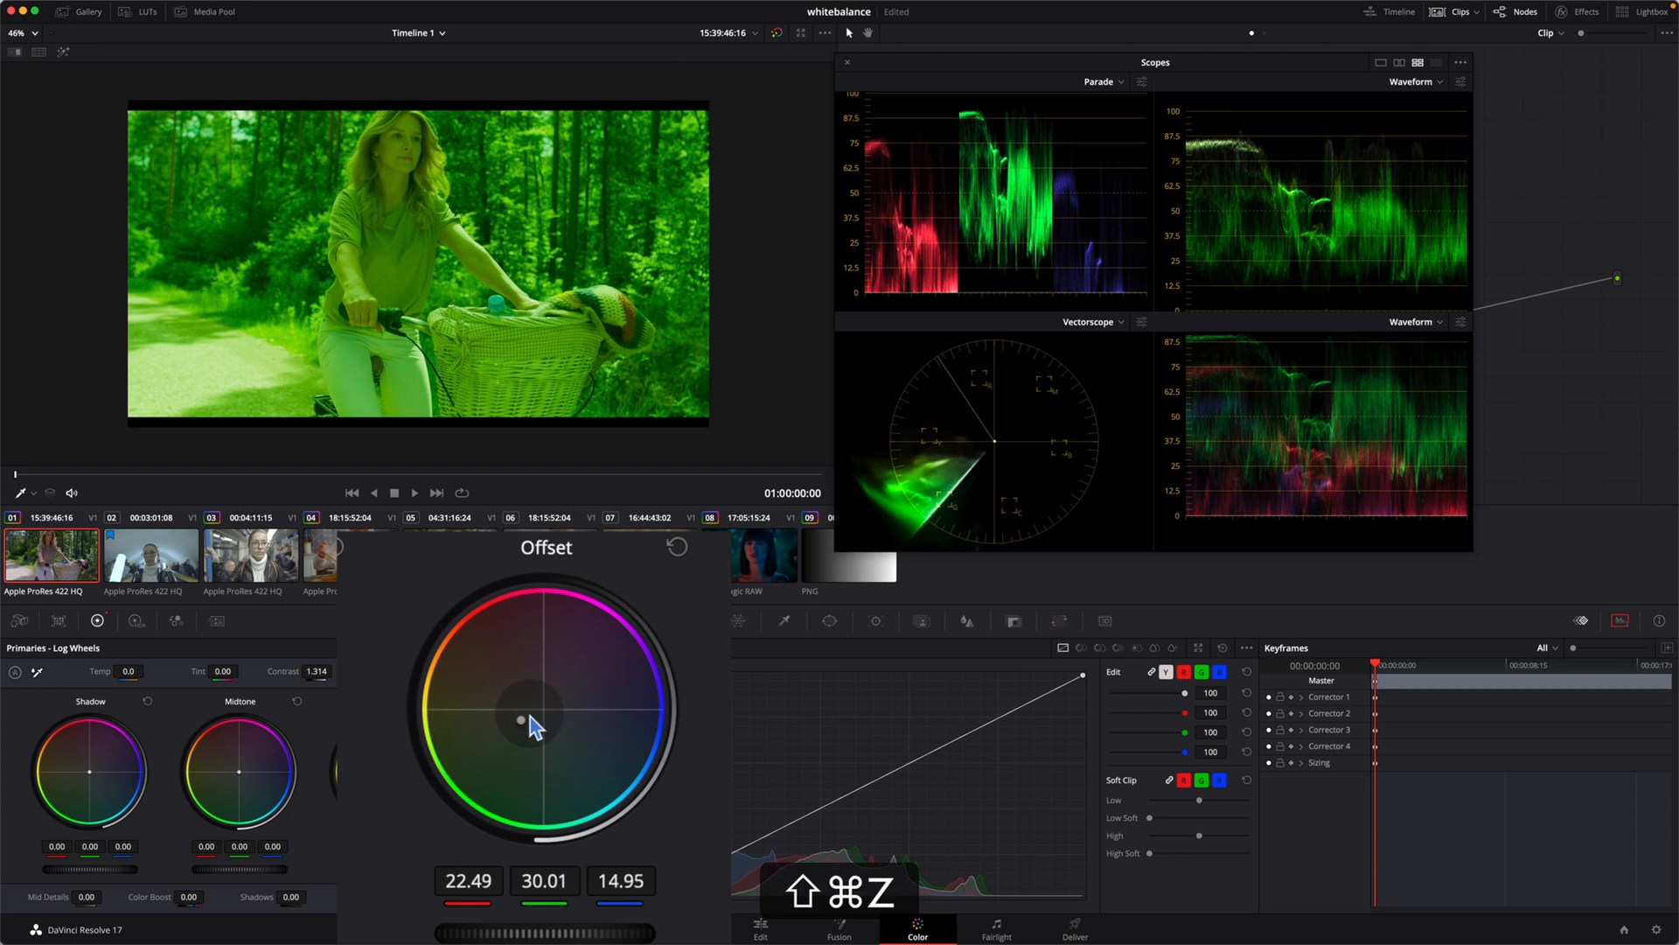
pyautogui.press('shift+super+z')
pyautogui.press('shift+super+z')
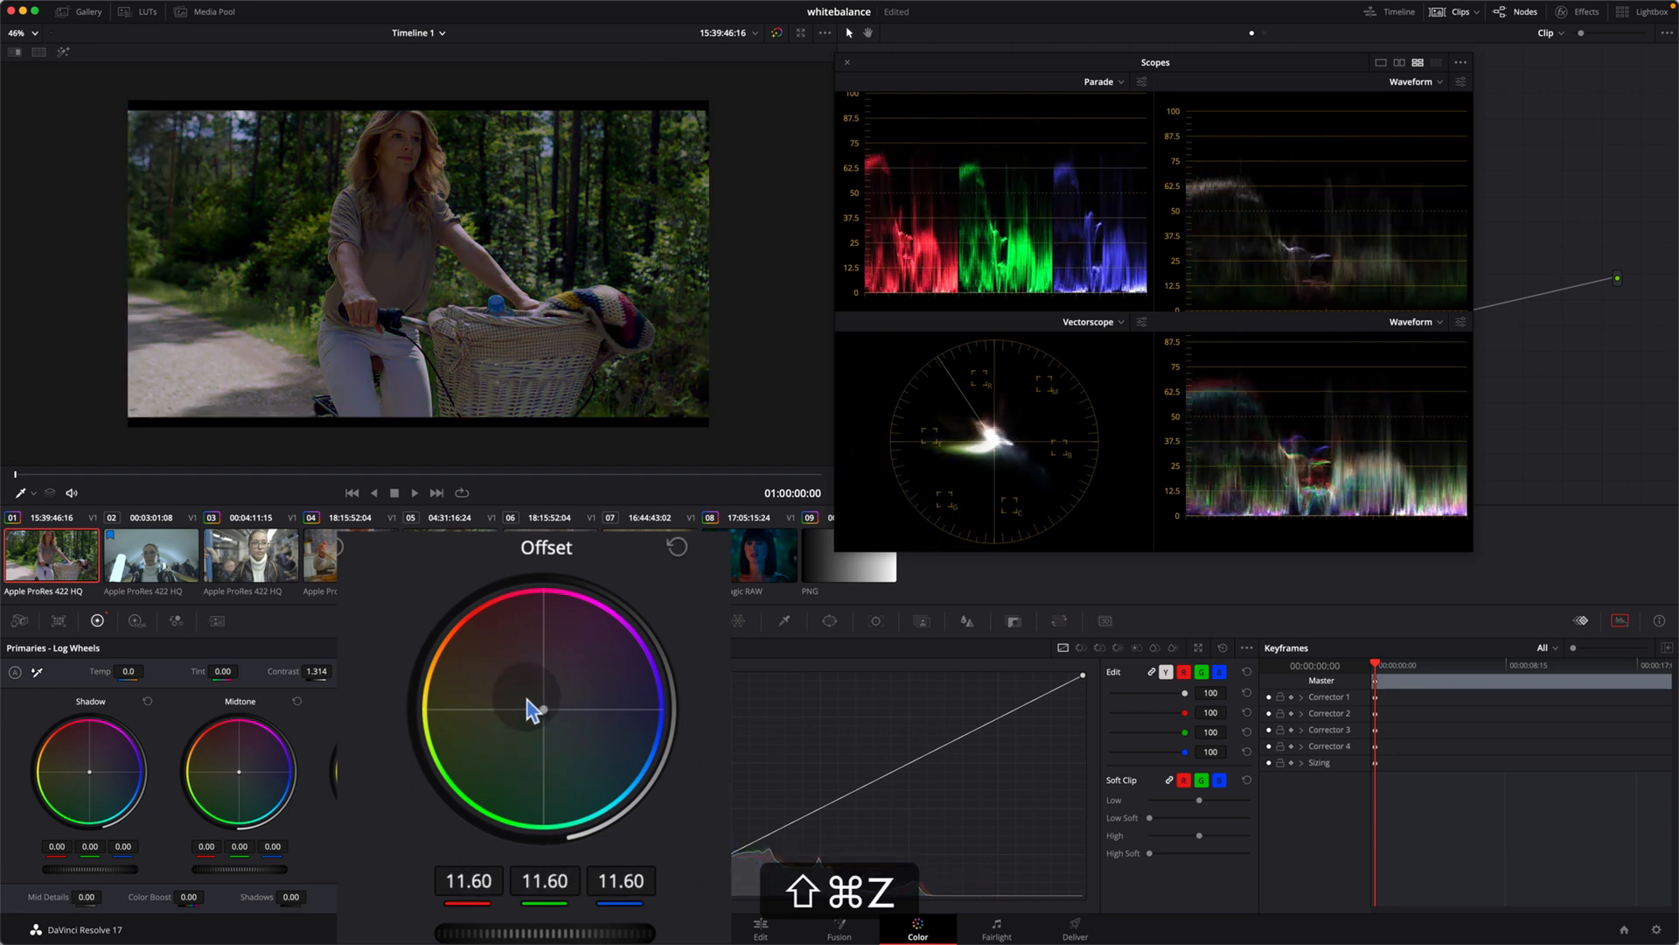
pyautogui.moveTo(553, 932); pyautogui.dragTo(652, 927)
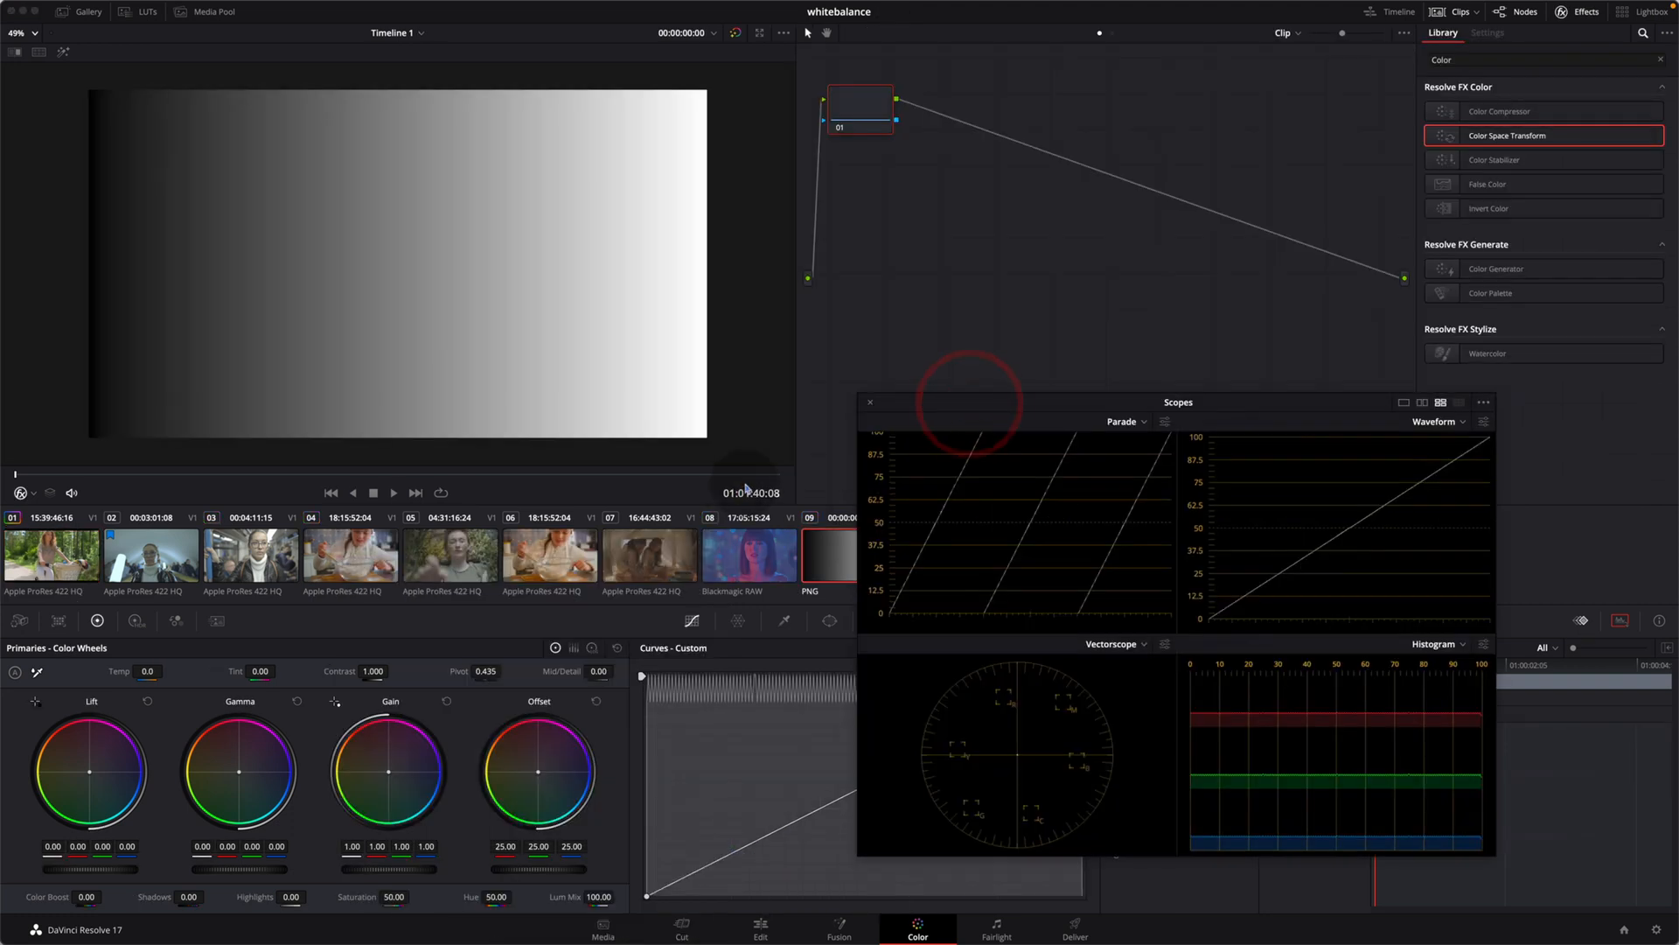
pyautogui.hotkey('alt', 's')
pyautogui.click(927, 260)
pyautogui.press('Tab')
pyautogui.press('t')
pyautogui.press('e')
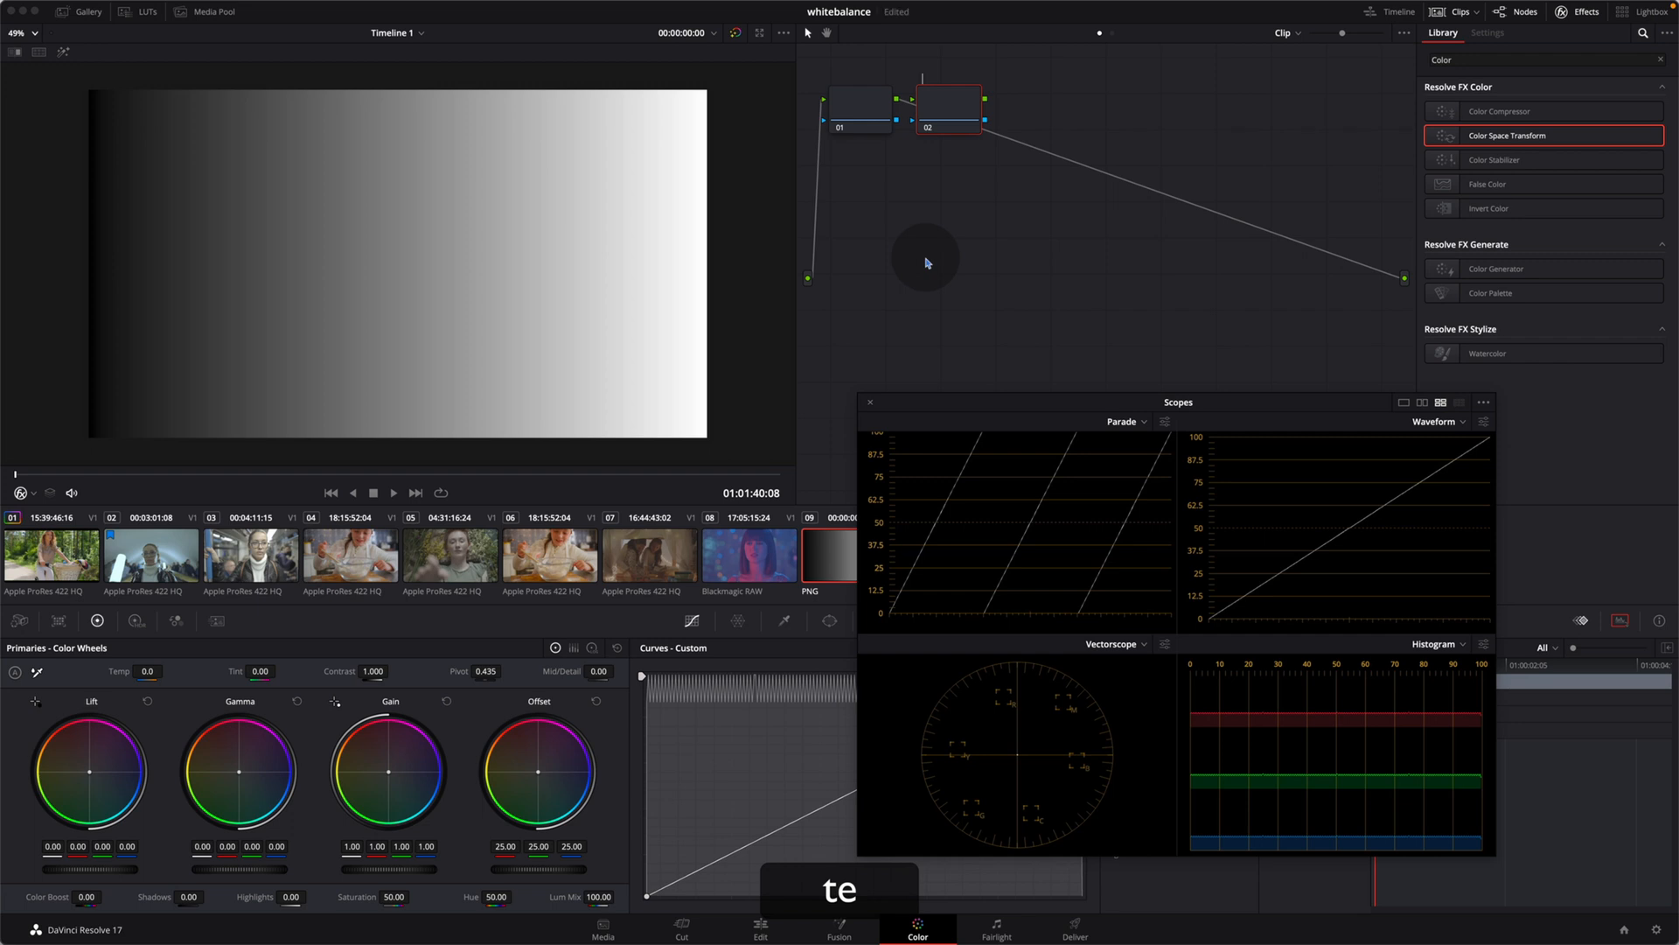
pyautogui.press('super+z')
pyautogui.press('e')
pyautogui.press('super+z')
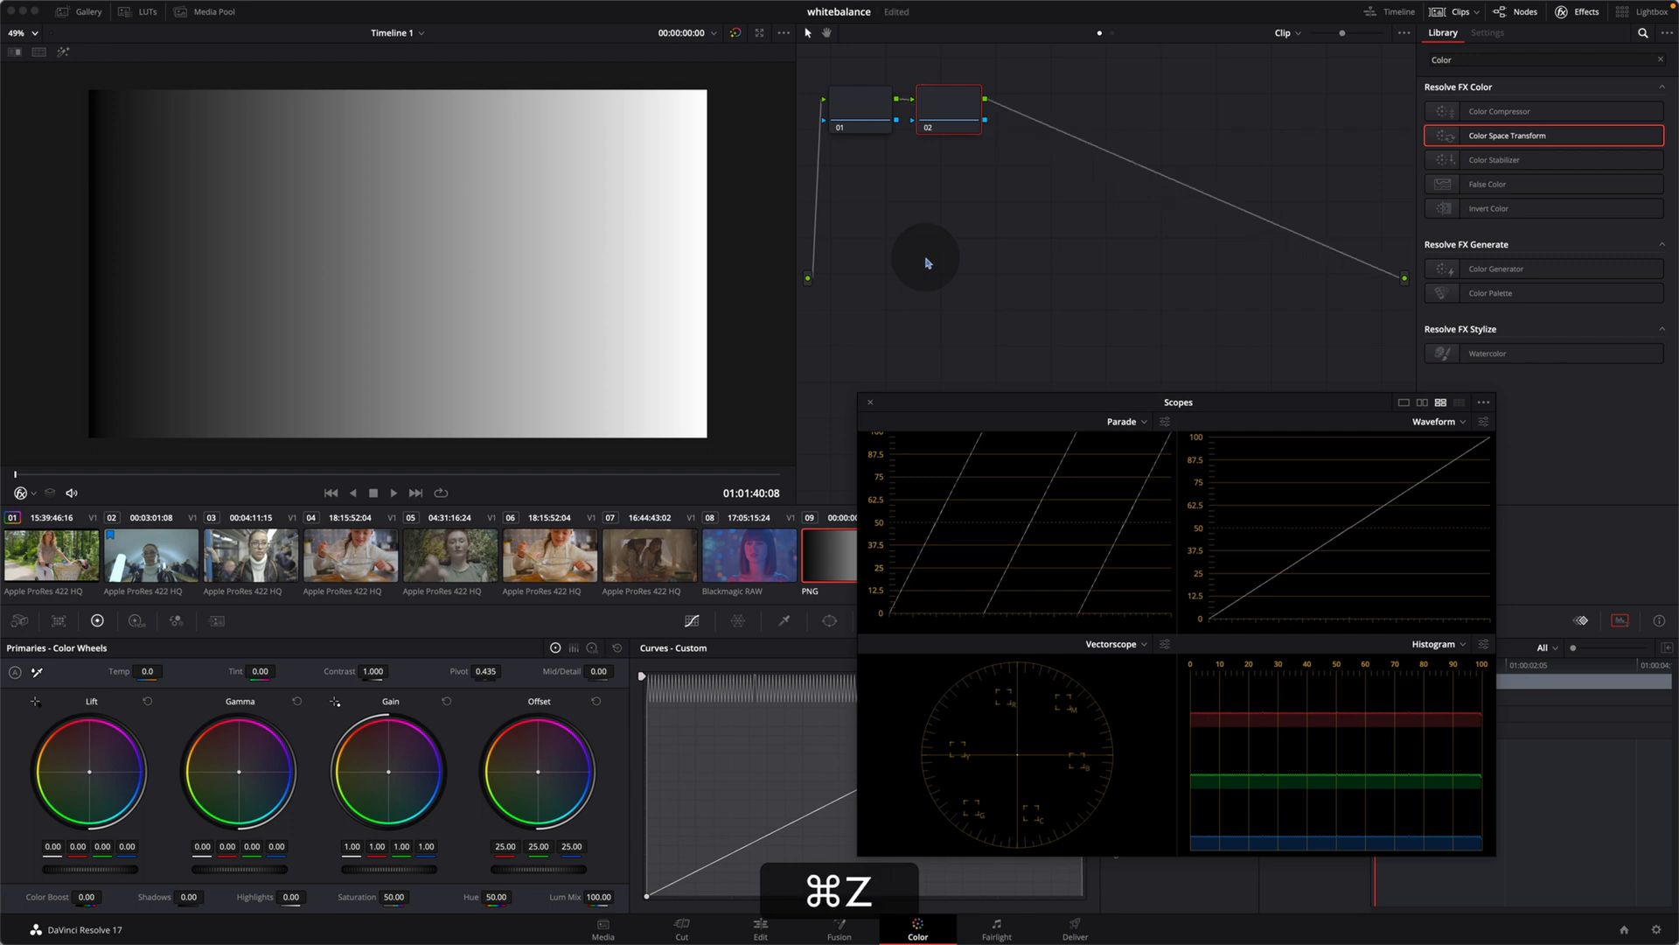
pyautogui.click(940, 101)
pyautogui.press('BackSpace')
# Step: Label the second node of the grey gradient clip "whitebalance"
pyautogui.click(851, 111)
pyautogui.hotkey('alt', 's')
pyautogui.hotkey('alt', 'Tab')
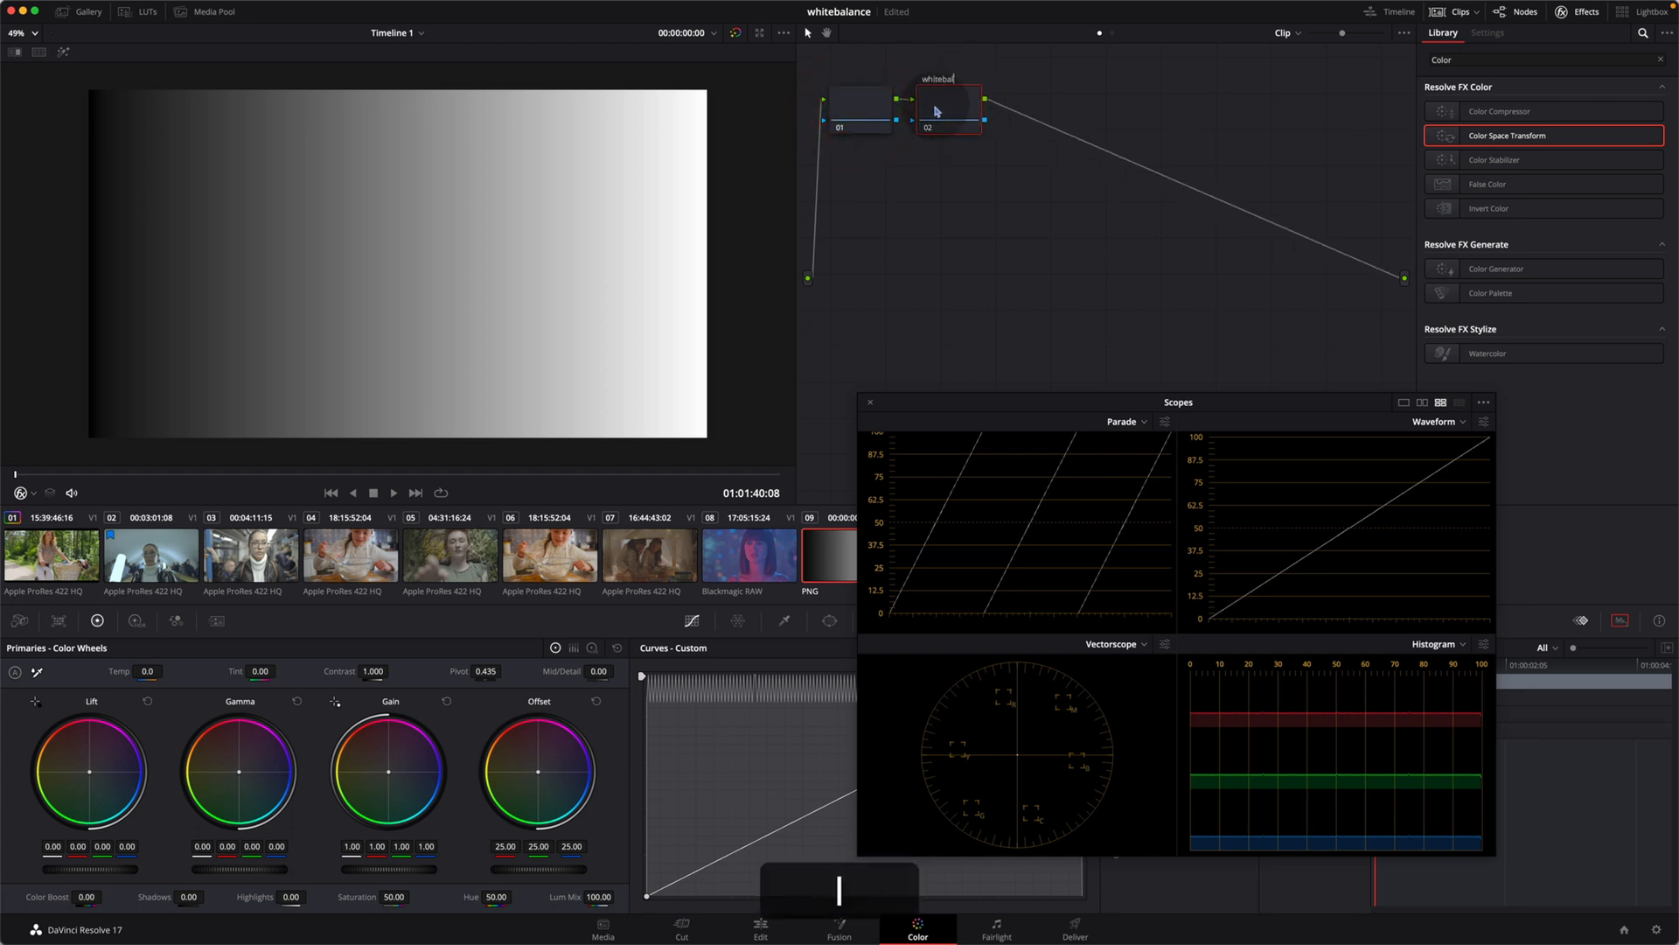
pyautogui.write('ance')
pyautogui.click(951, 154)
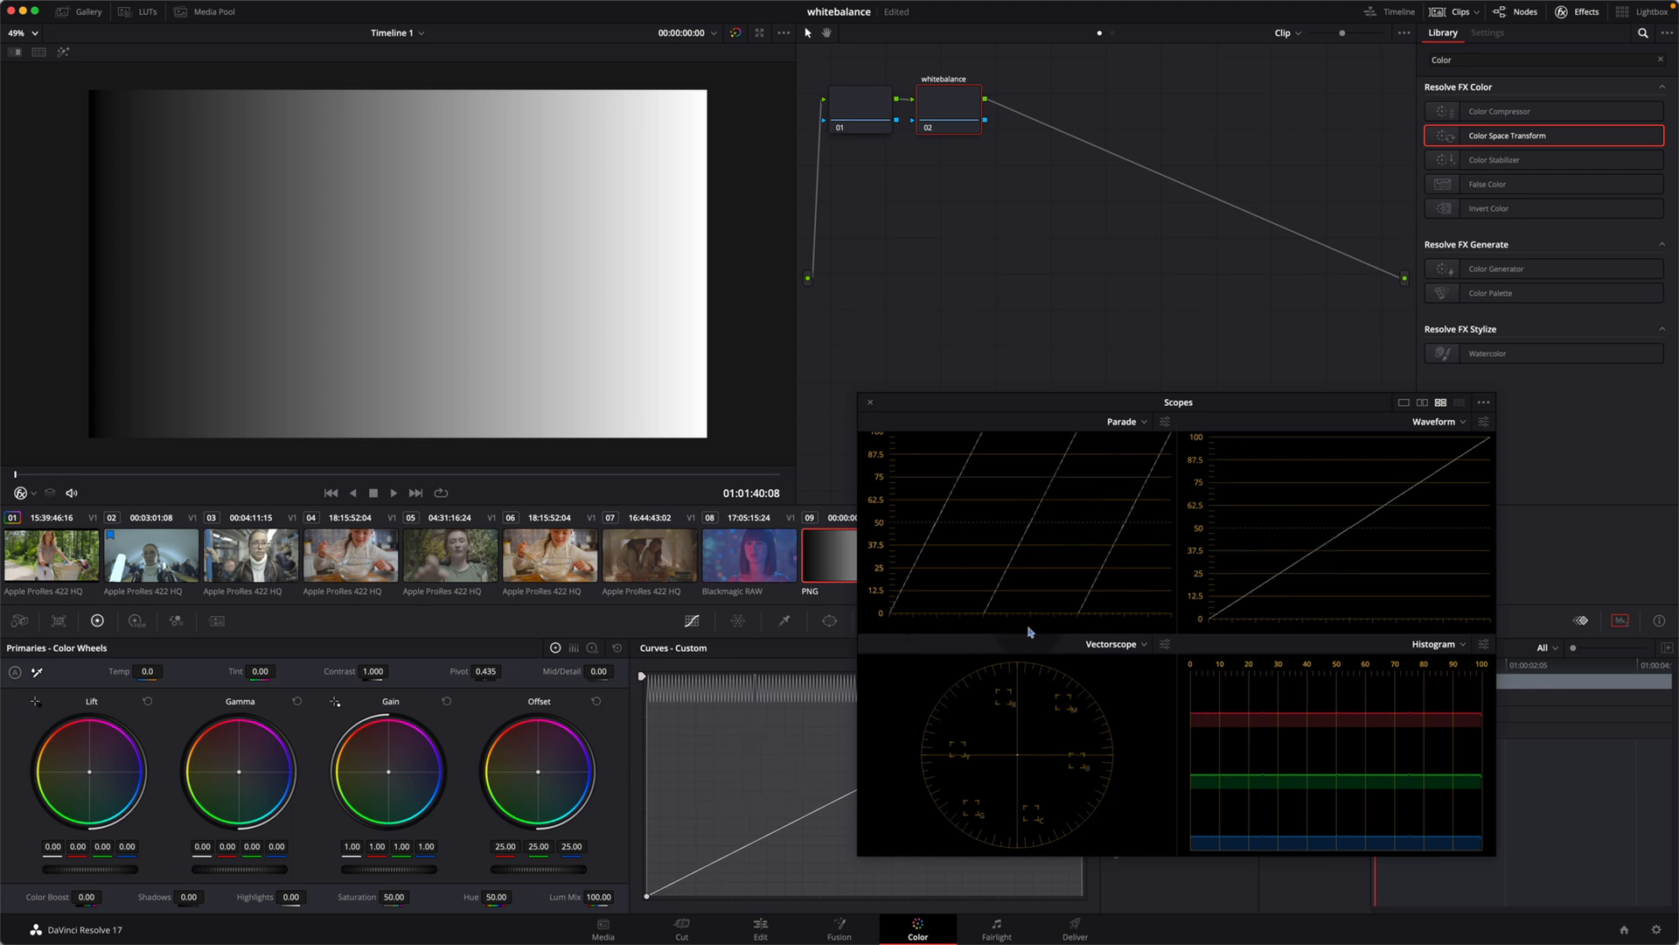
# Step: Replace the Histogram scope with an RGB Waveform and set the other Waveform to show luma (Y) only
pyautogui.click(1453, 646)
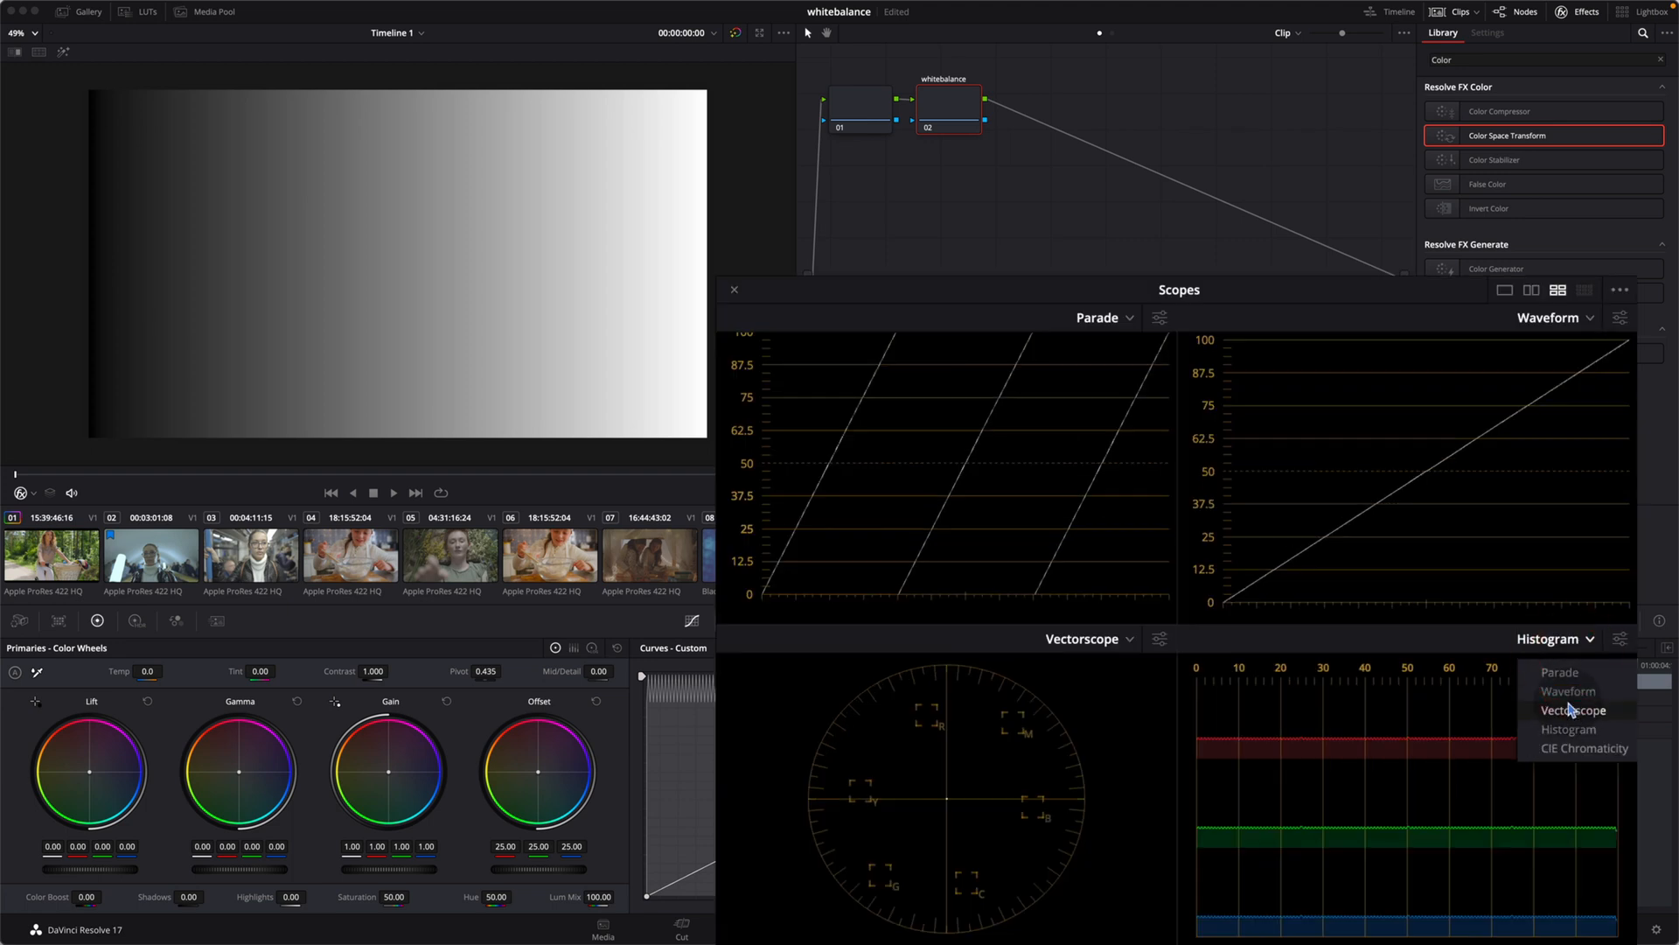
pyautogui.click(1569, 691)
pyautogui.click(1620, 639)
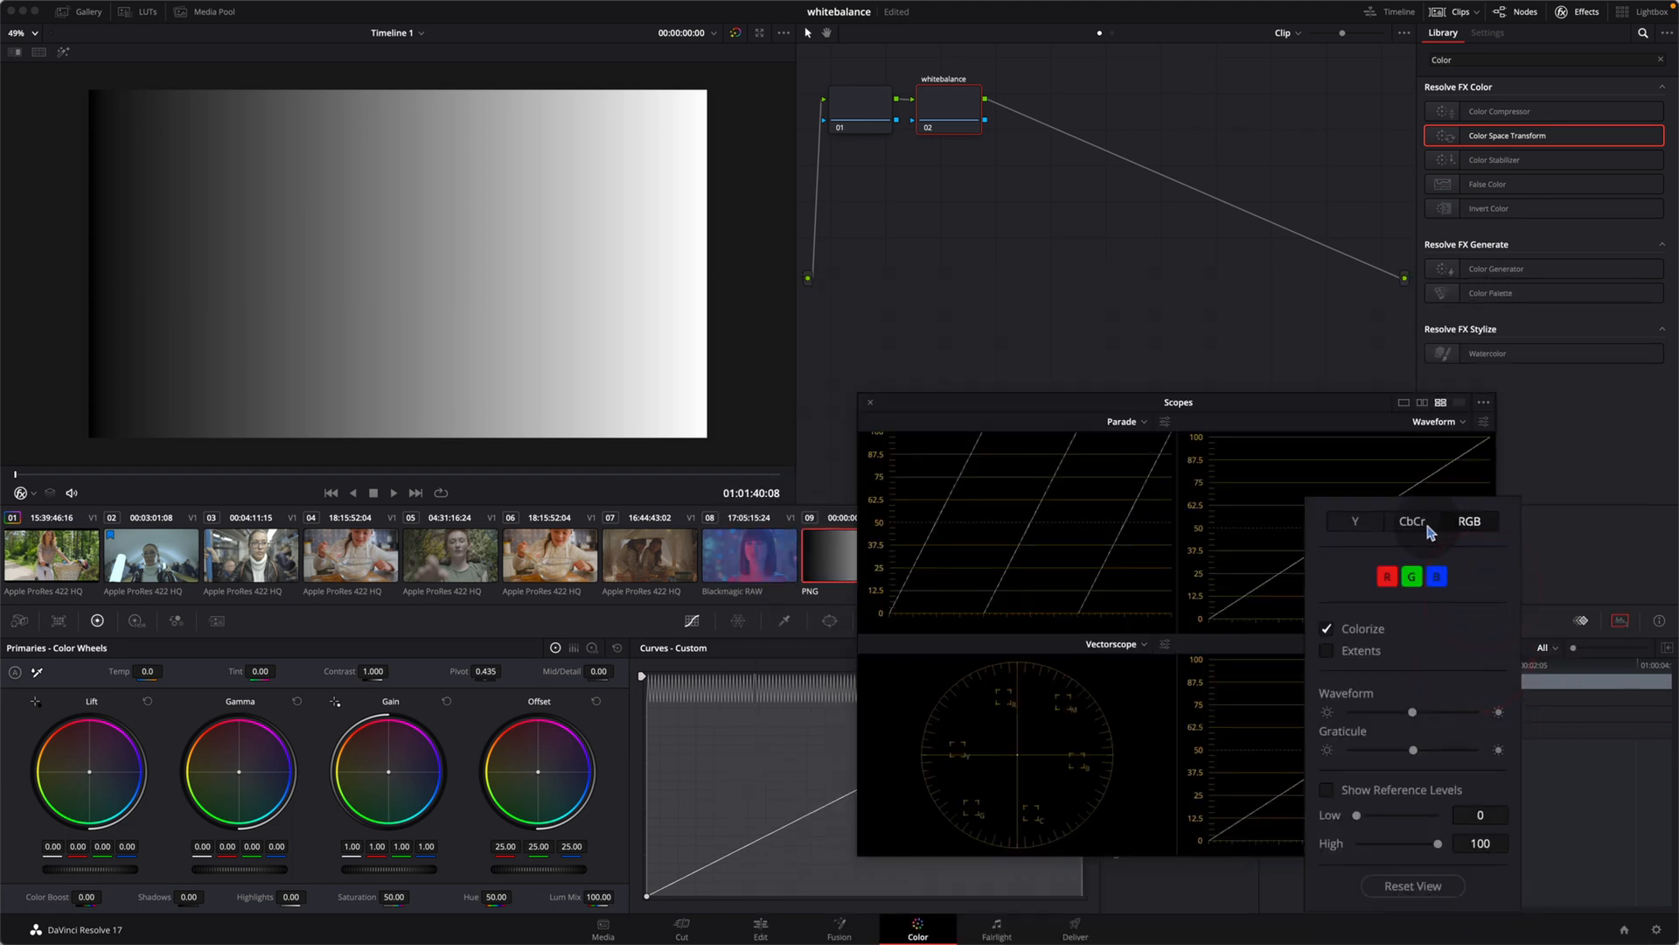
pyautogui.click(1455, 420)
pyautogui.click(1479, 420)
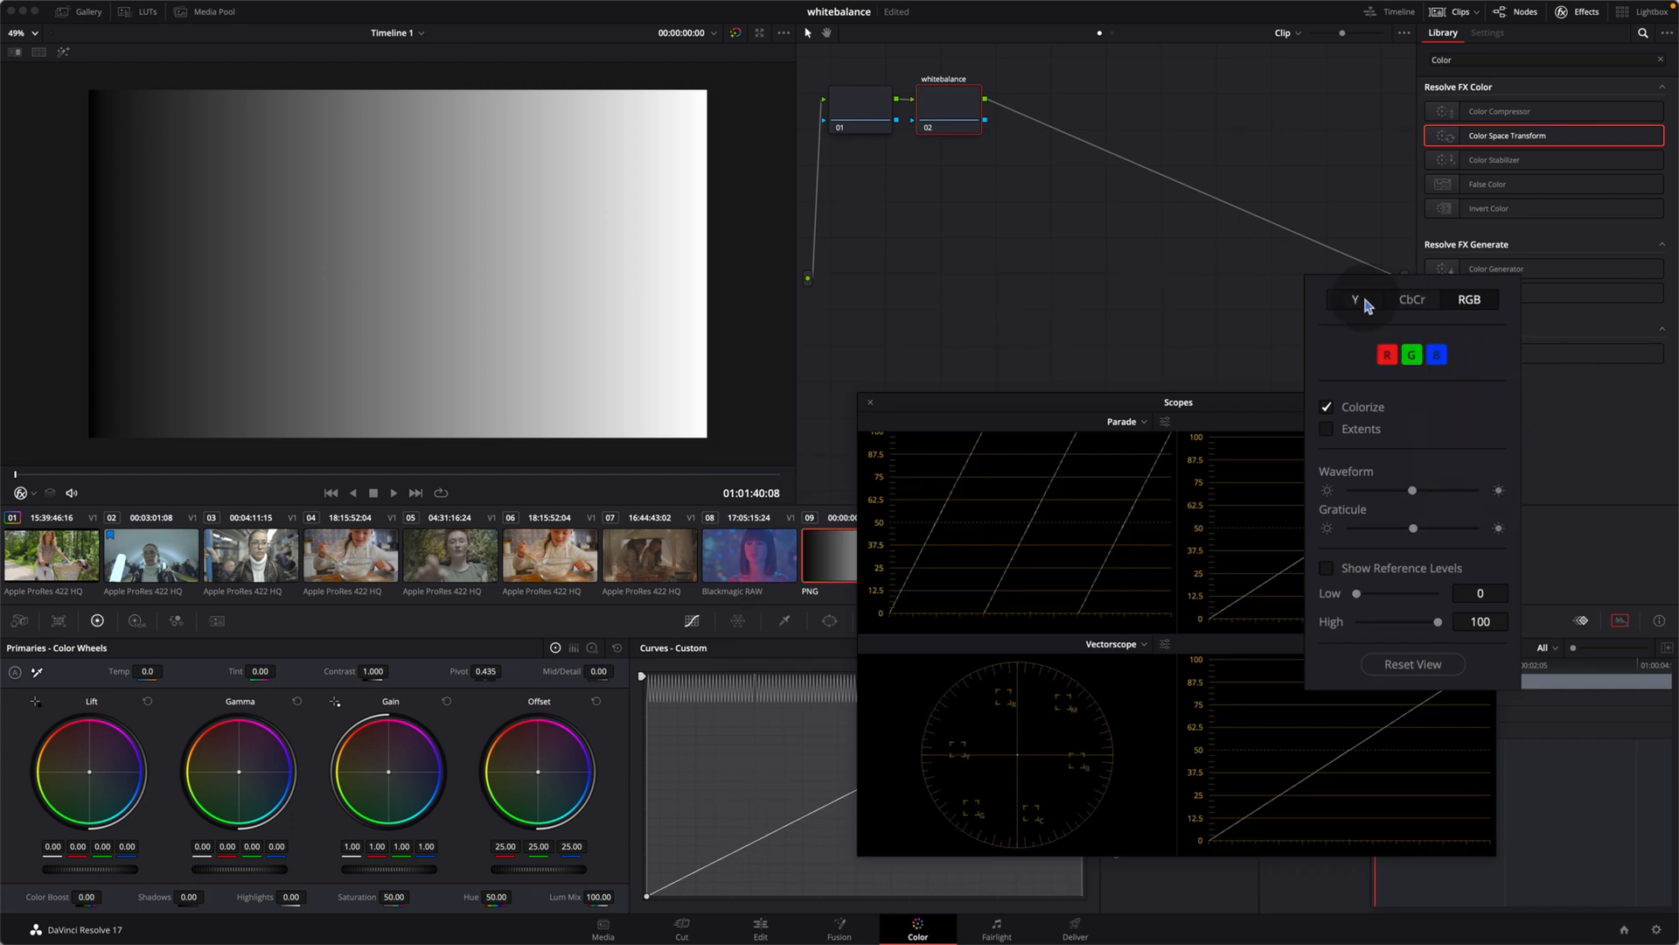
pyautogui.click(1365, 304)
pyautogui.click(1268, 413)
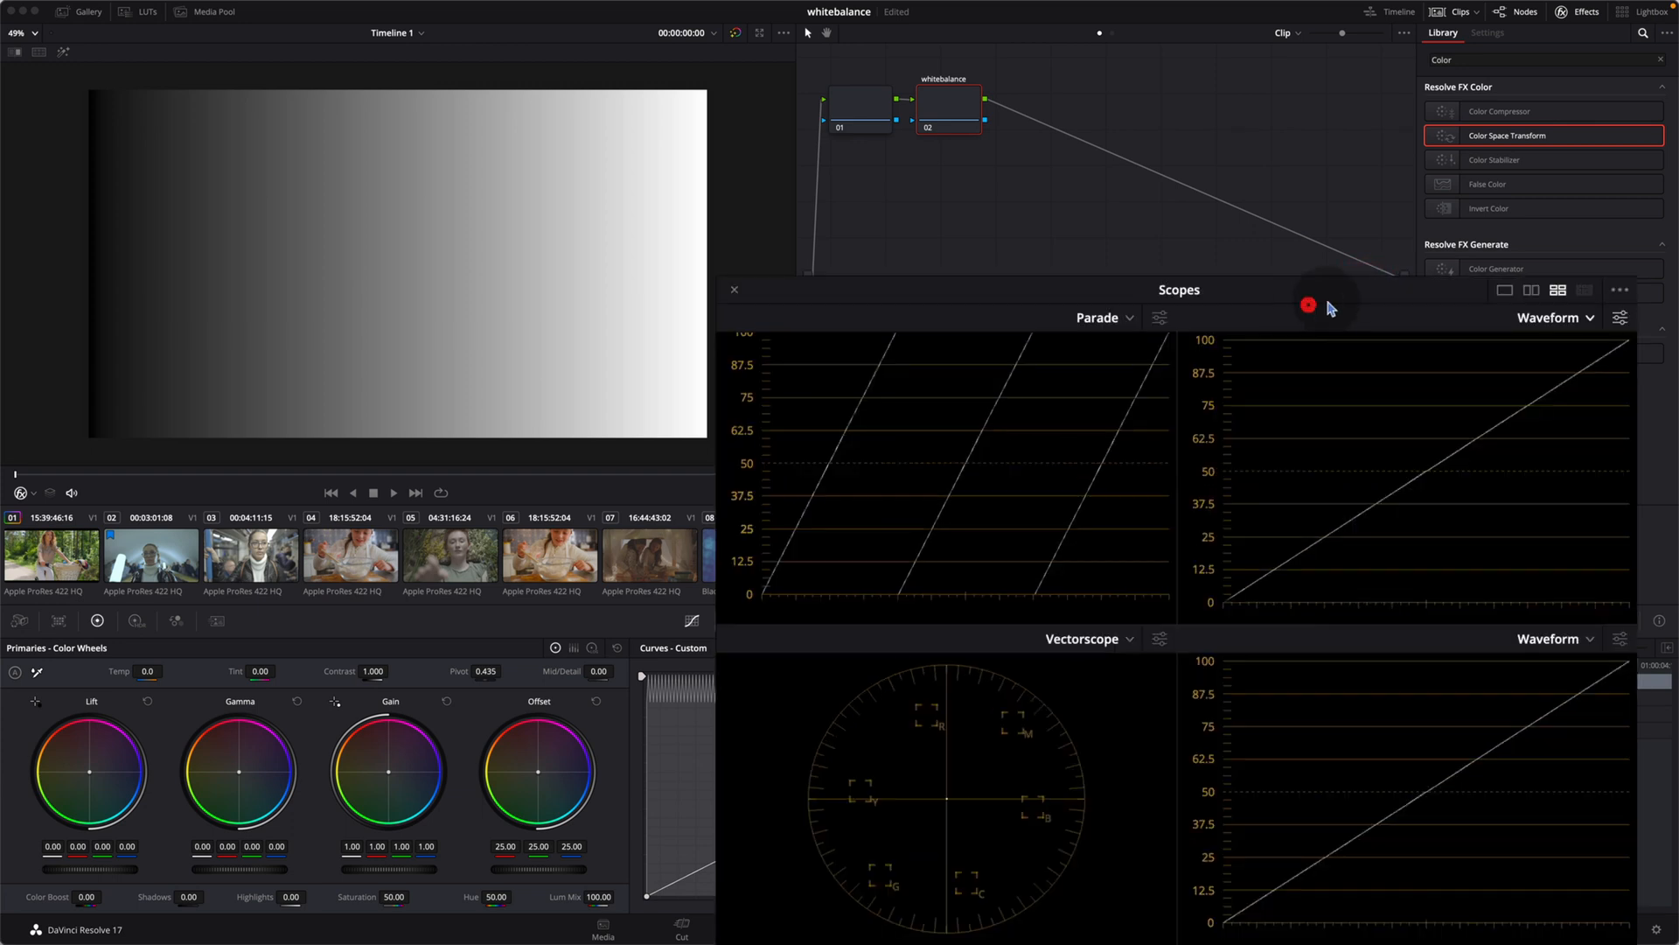
# Step: Try an offset shift toward blue on the gradient, to about 11.38 red, 24.45 green and 38.62 blue, and reset the Offset wheel
pyautogui.moveTo(538, 771)
pyautogui.mouseDown()
pyautogui.moveTo(553, 761)
pyautogui.moveTo(424, 759)
pyautogui.moveTo(443, 725)
pyautogui.moveTo(431, 899)
pyautogui.moveTo(617, 885)
pyautogui.moveTo(653, 751)
pyautogui.moveTo(511, 746)
pyautogui.moveTo(420, 674)
pyautogui.moveTo(411, 636)
pyautogui.moveTo(378, 675)
pyautogui.moveTo(371, 893)
pyautogui.moveTo(573, 898)
pyautogui.moveTo(658, 877)
pyautogui.mouseUp()
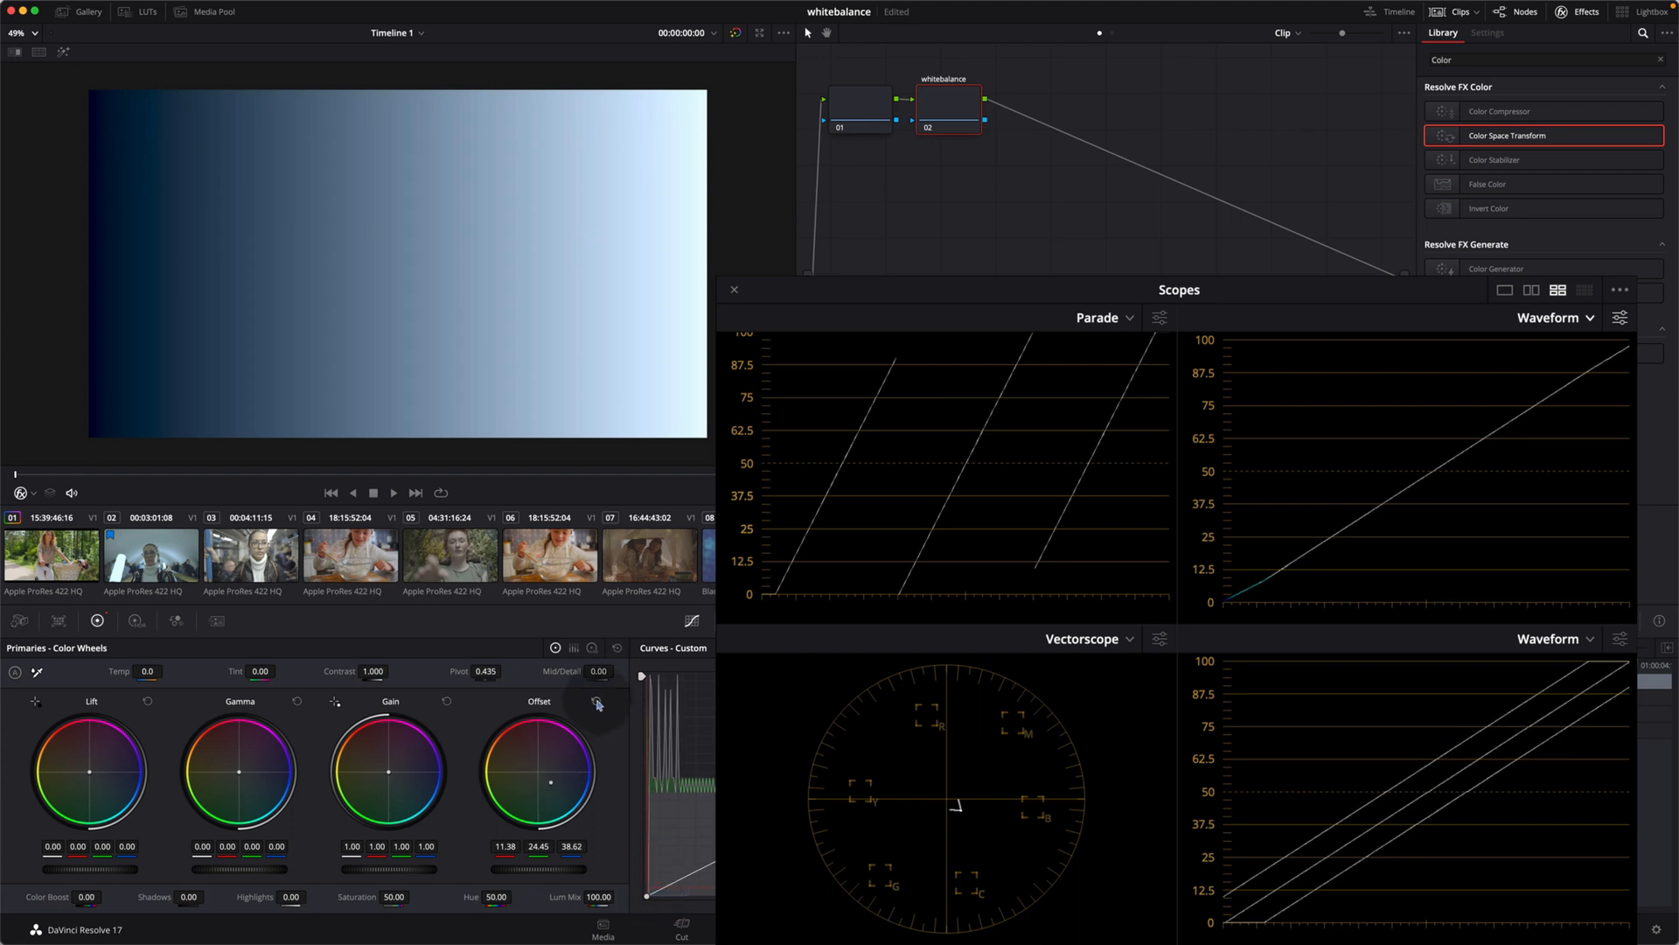
pyautogui.click(597, 705)
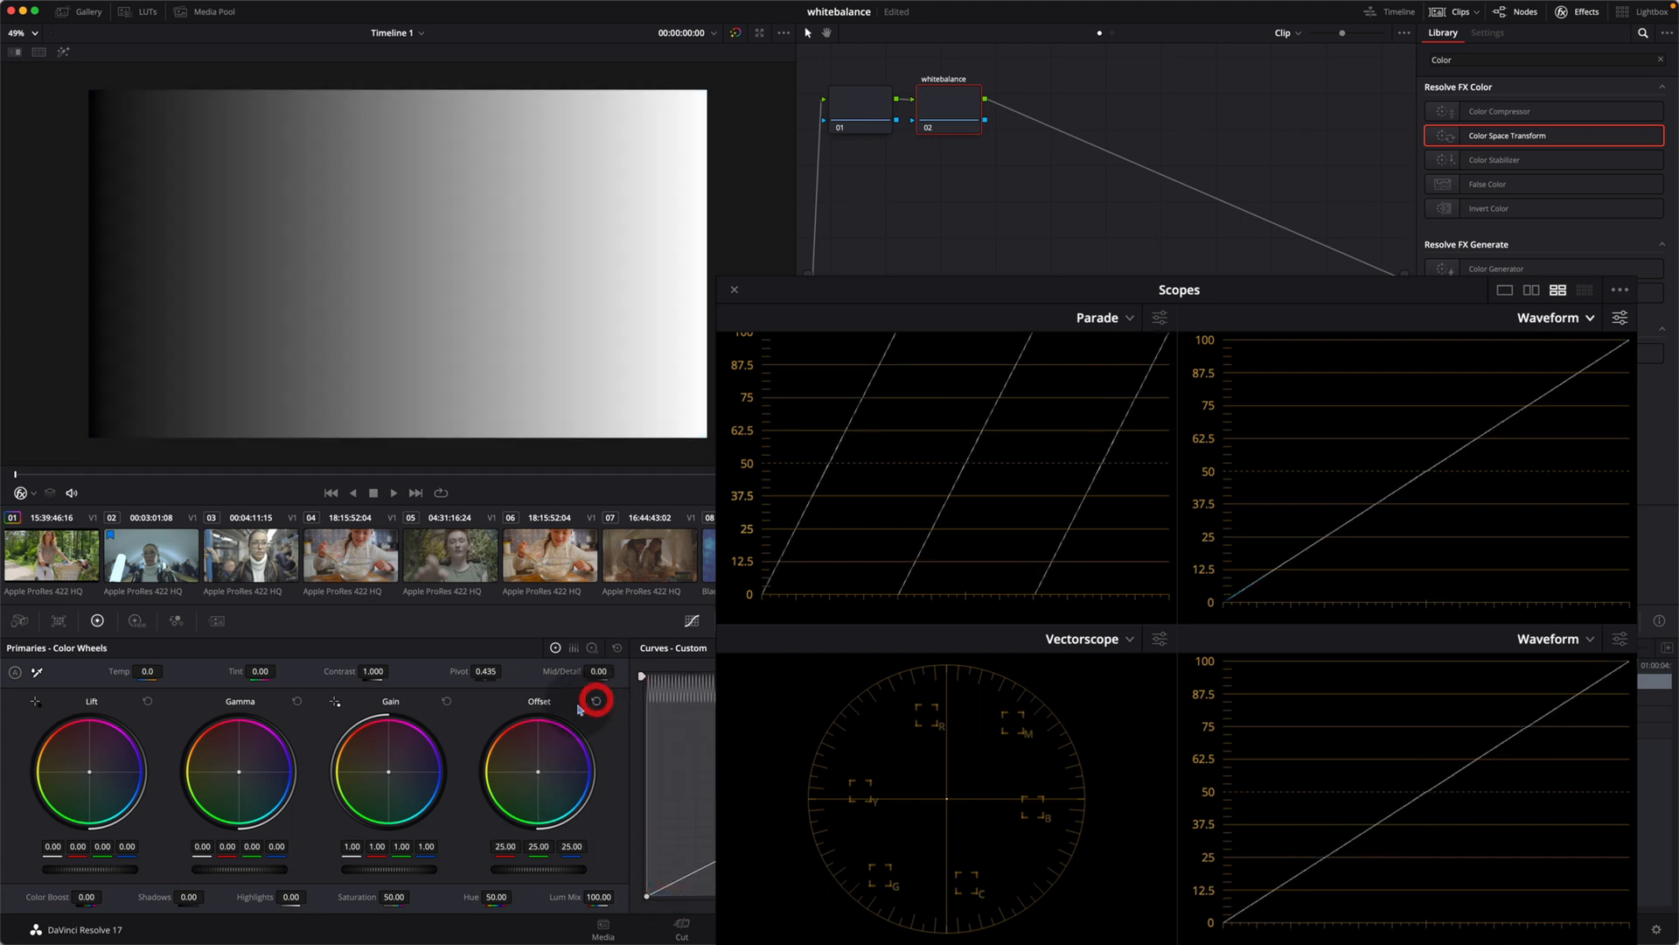
# Step: Try pushing Gain, Gamma and Lift toward blue on the gradient to compare their effect on the scopes, and reset all wheels
pyautogui.moveTo(389, 771); pyautogui.dragTo(397, 772)
pyautogui.moveTo(508, 775); pyautogui.dragTo(674, 885)
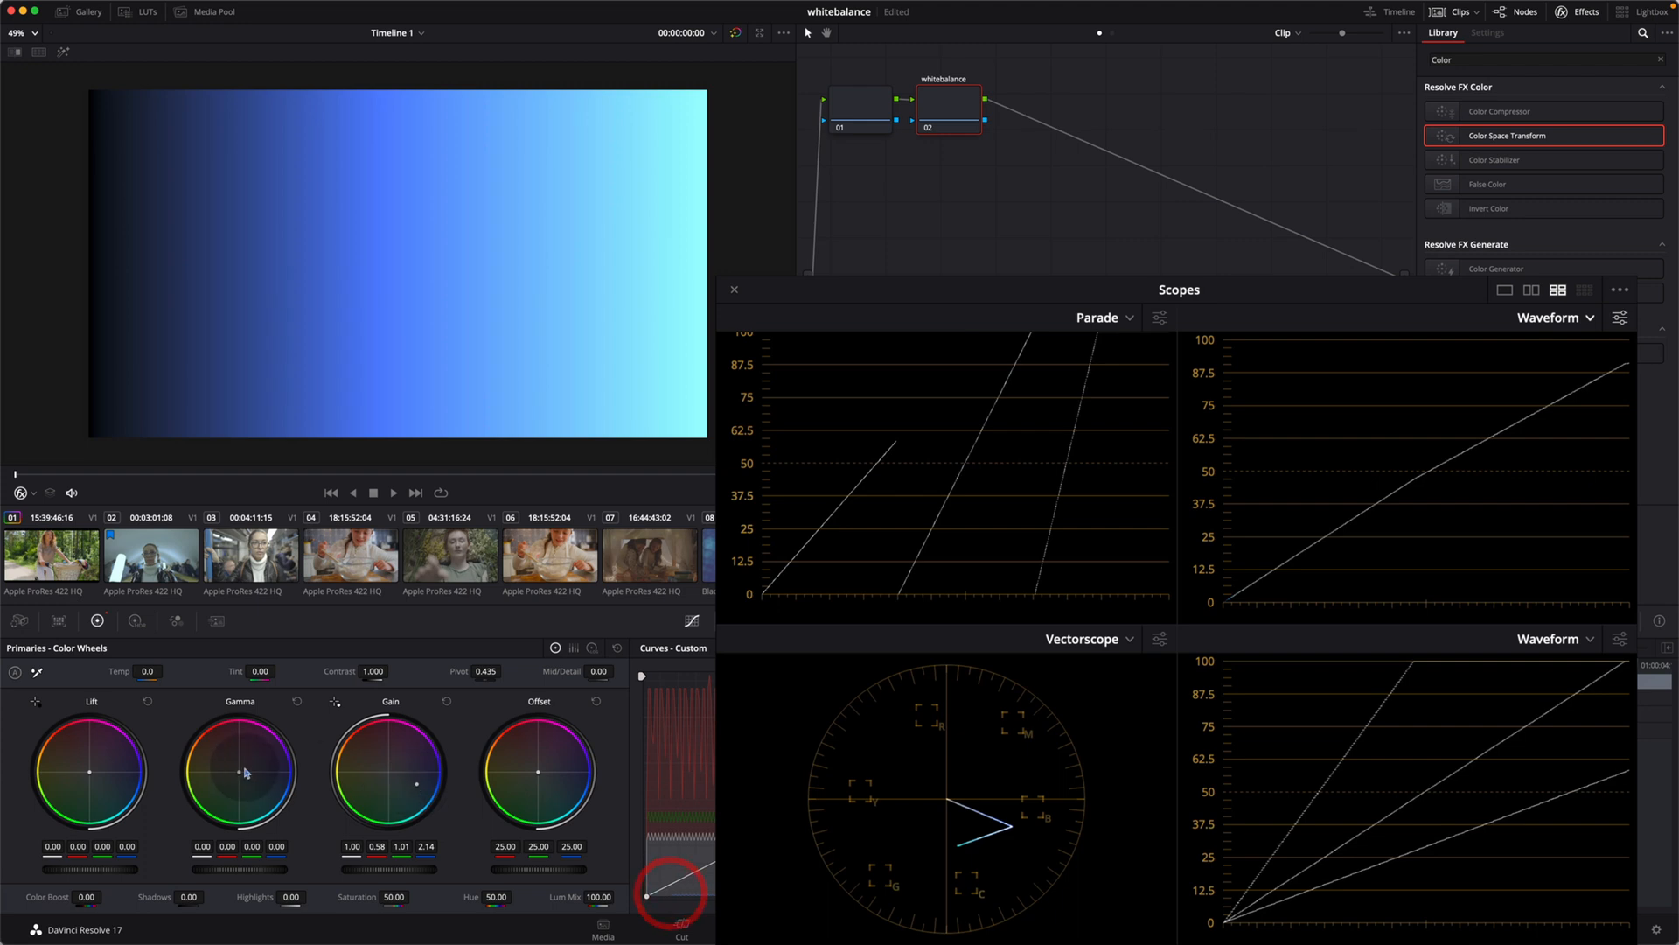
pyautogui.moveTo(235, 771); pyautogui.dragTo(465, 819)
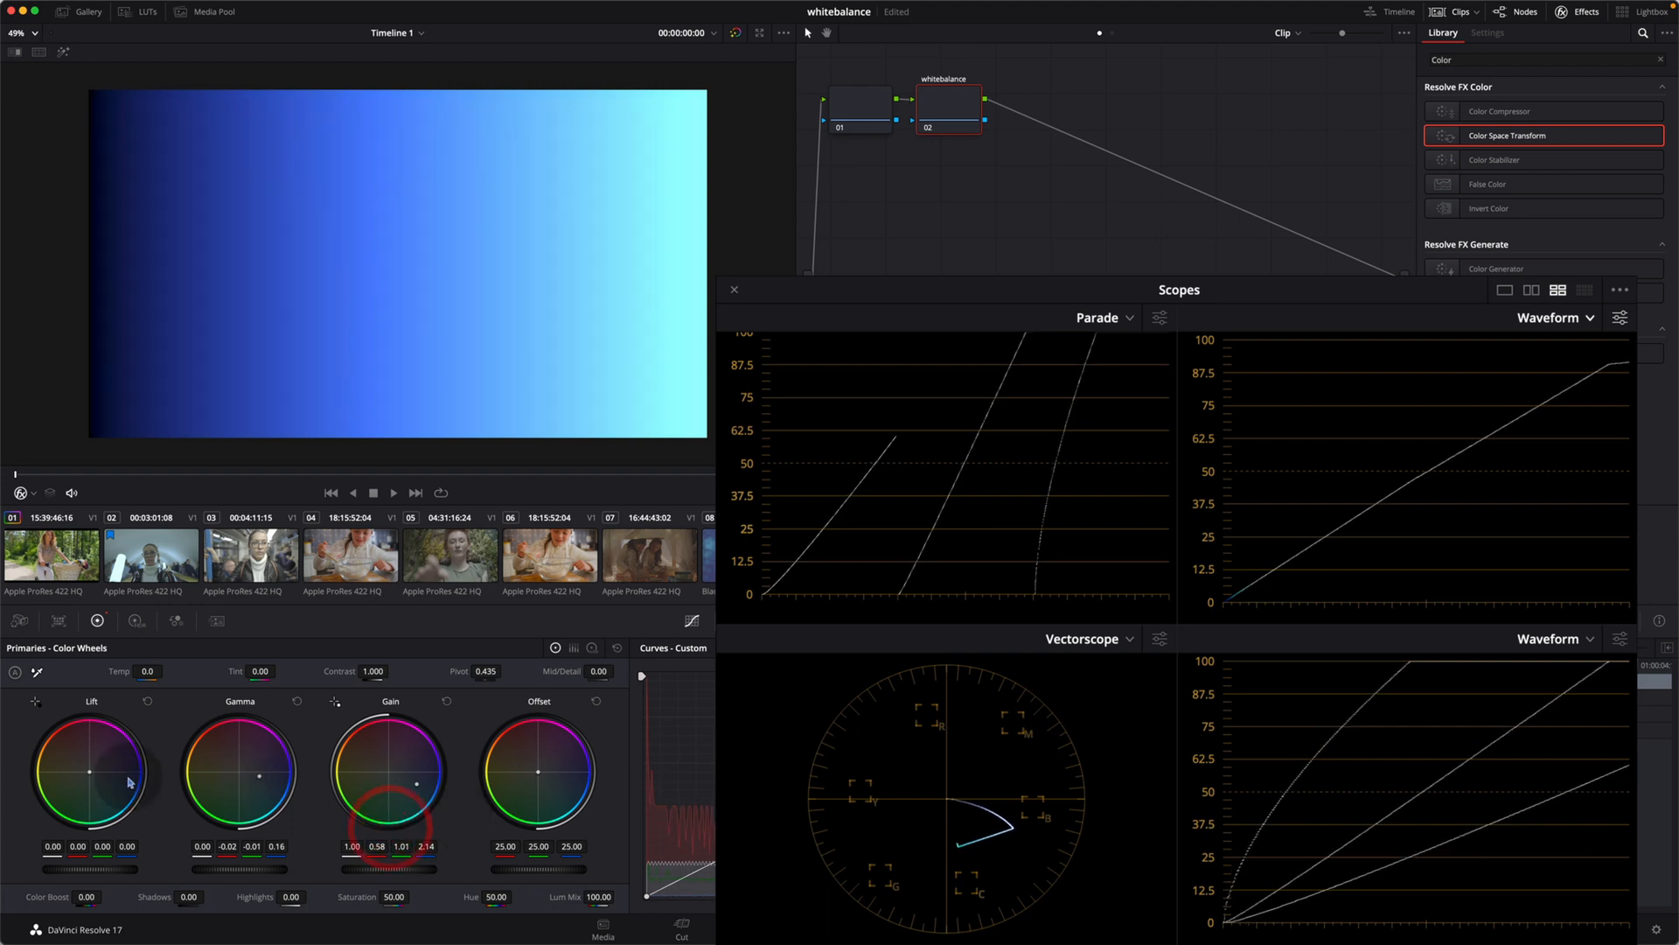
pyautogui.moveTo(91, 776); pyautogui.dragTo(138, 771)
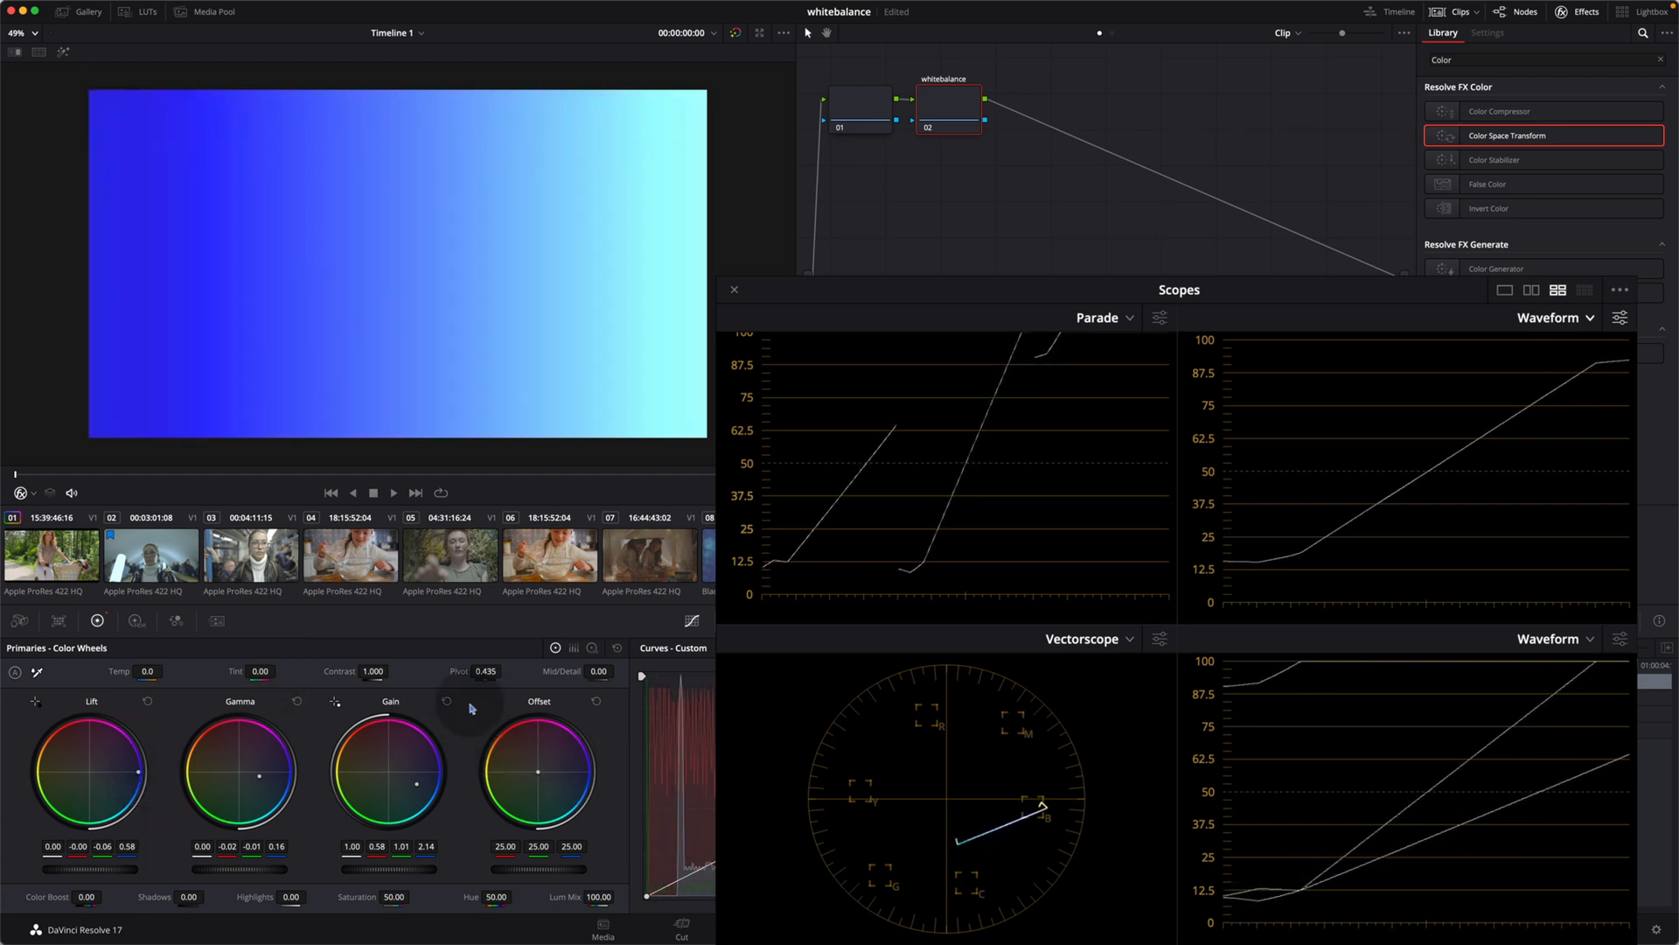
pyautogui.click(617, 648)
# Step: Try an offset shift toward orange on the gradient, to about 32.99, 23.05 and 12.95, and reset all wheels
pyautogui.moveTo(537, 770); pyautogui.dragTo(450, 694)
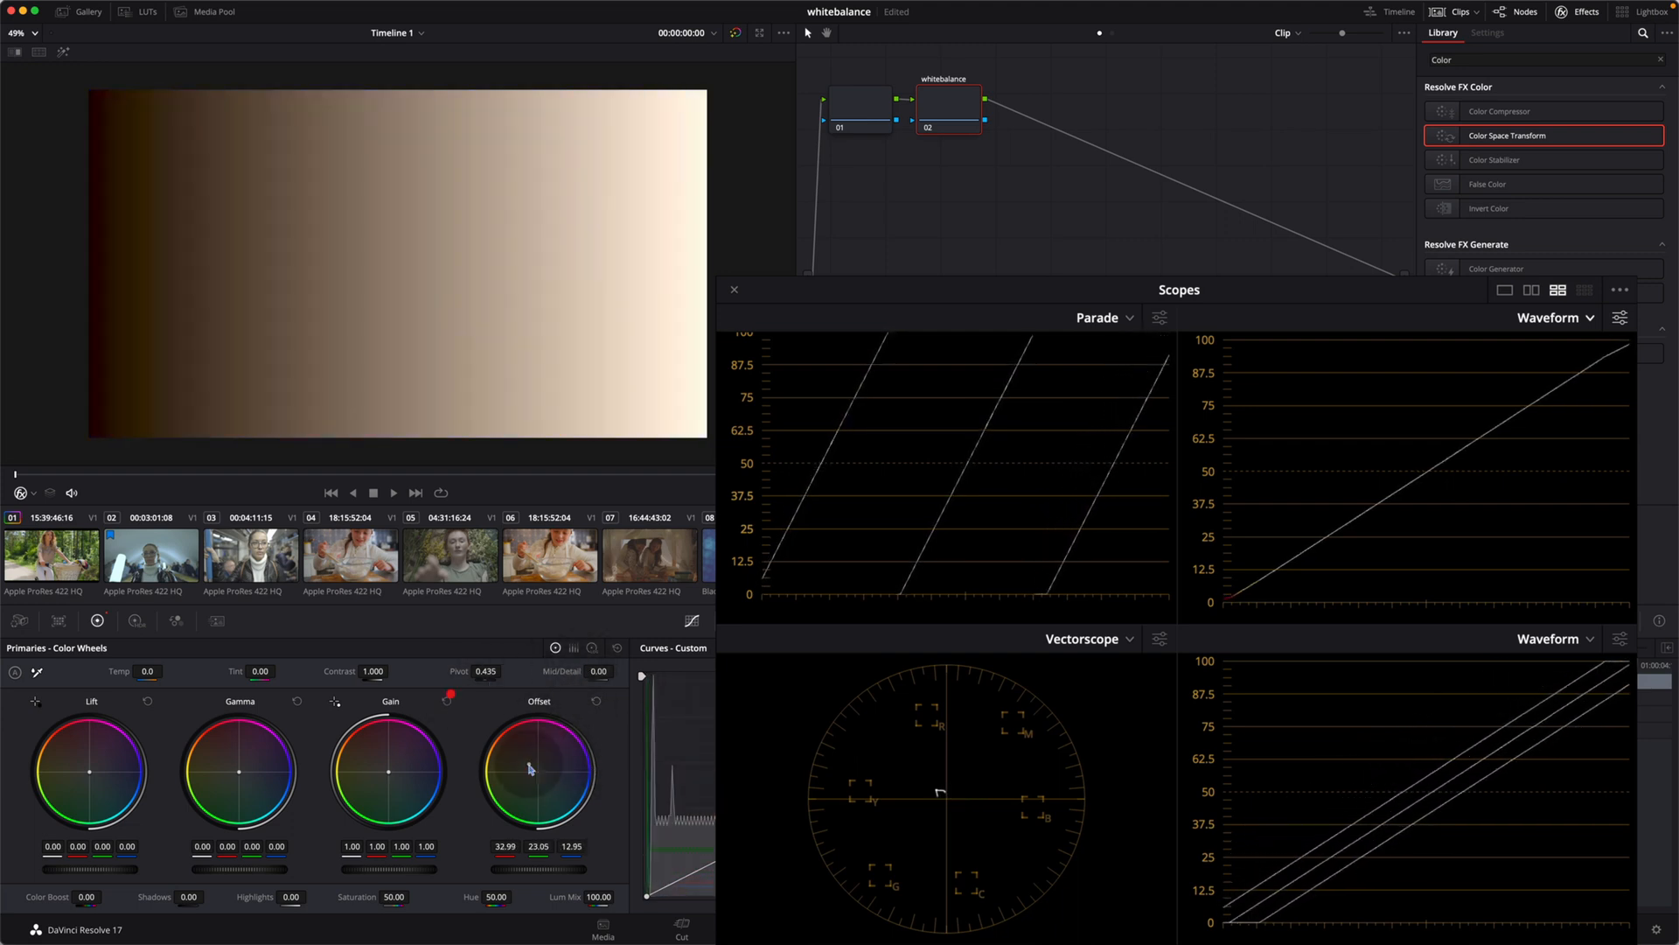
pyautogui.click(618, 650)
# Step: Return to the cyclist clip and compare it with the white balance node disabled and enabled
pyautogui.click(74, 560)
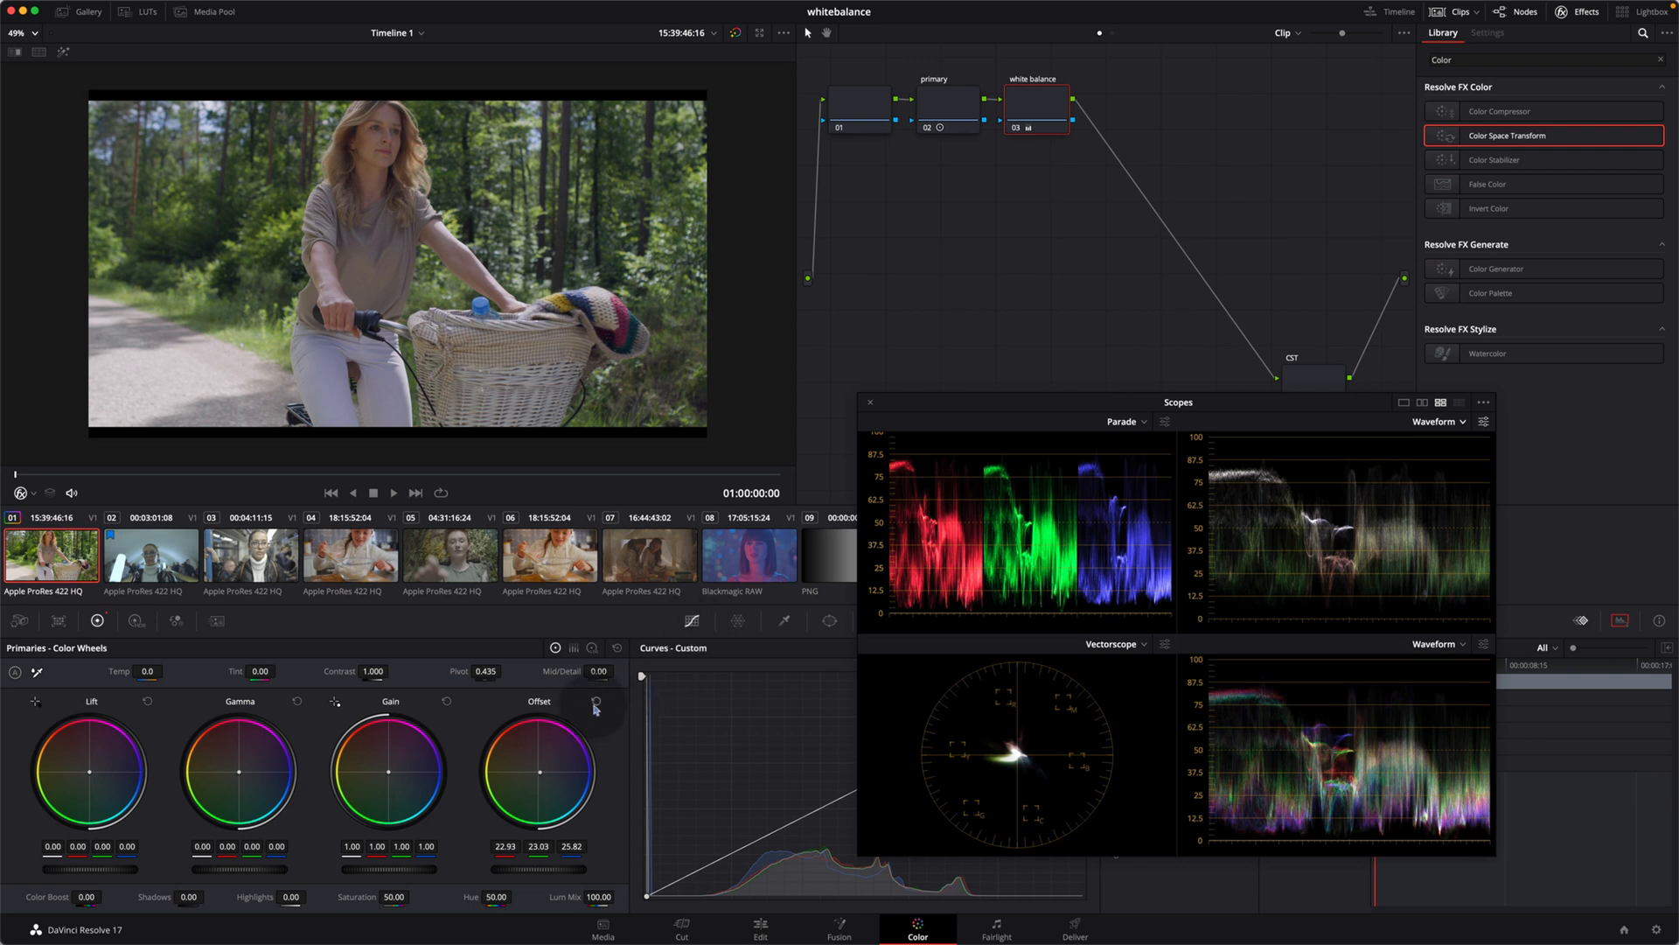
pyautogui.press('super+d')
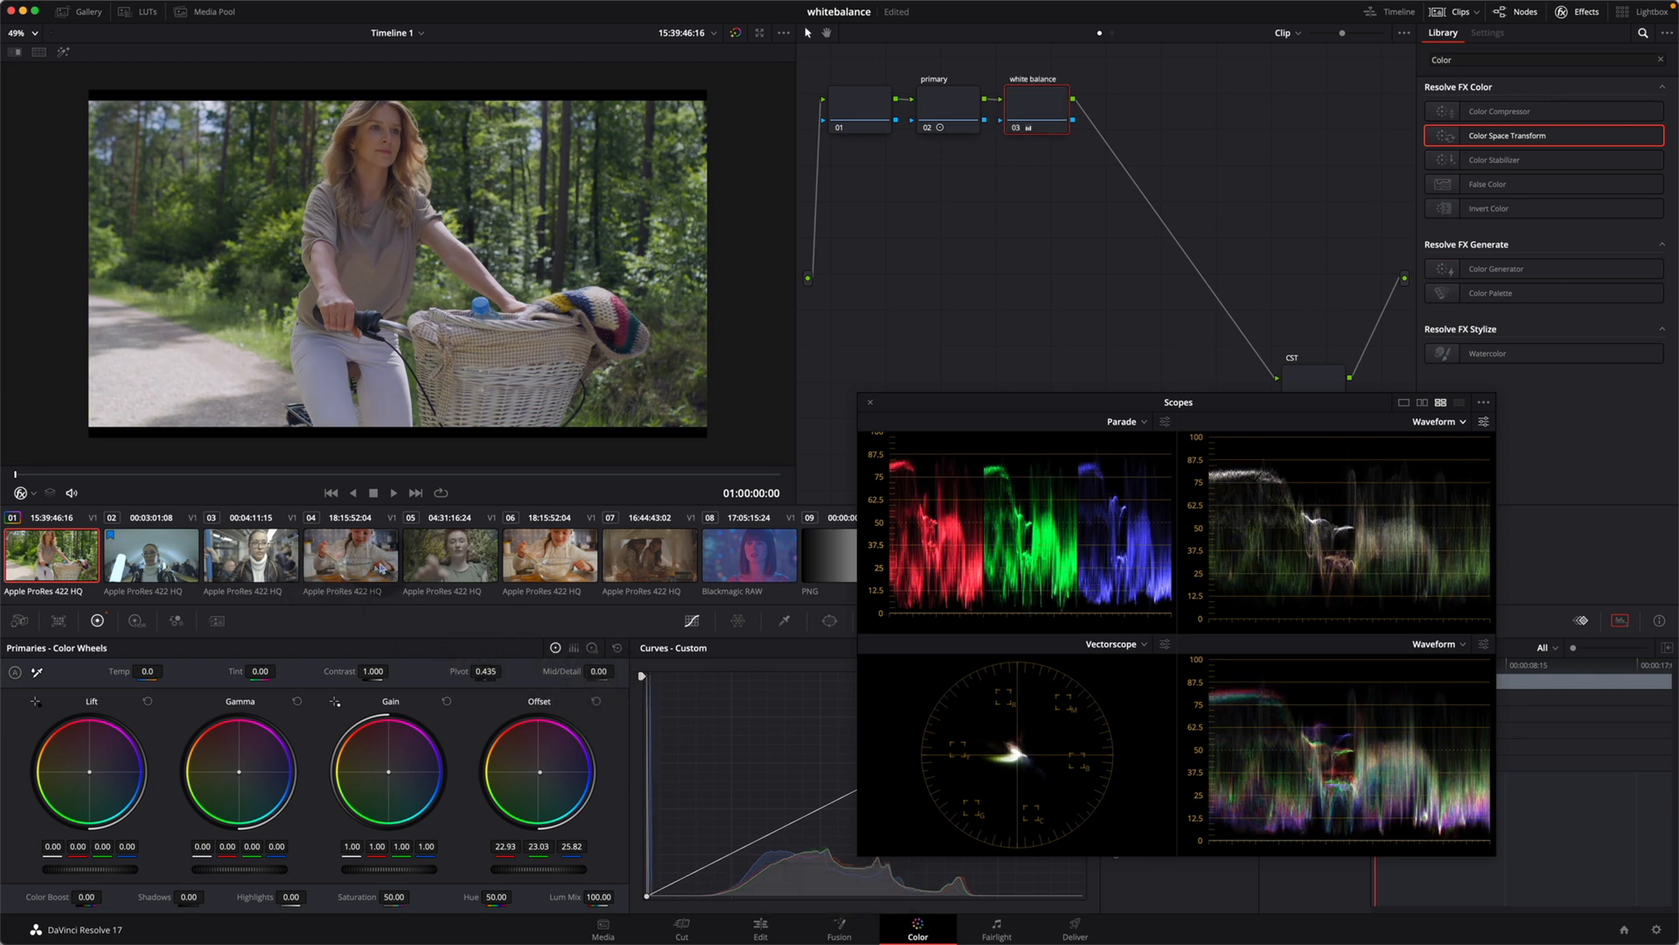
# Step: On the fourth clip, the girl mixing dough, build a three-node chain, move the last node near the output and label it "CST"
pyautogui.click(372, 569)
pyautogui.hotkey('shift', 'BackSpace')
pyautogui.hotkey('alt', 'shift', 's')
pyautogui.hotkey('alt', 'shift', 's')
pyautogui.moveTo(1049, 118); pyautogui.dragTo(1320, 388)
pyautogui.click(1315, 385)
pyautogui.hotkey('shift', 'Tab')
pyautogui.write('CS')
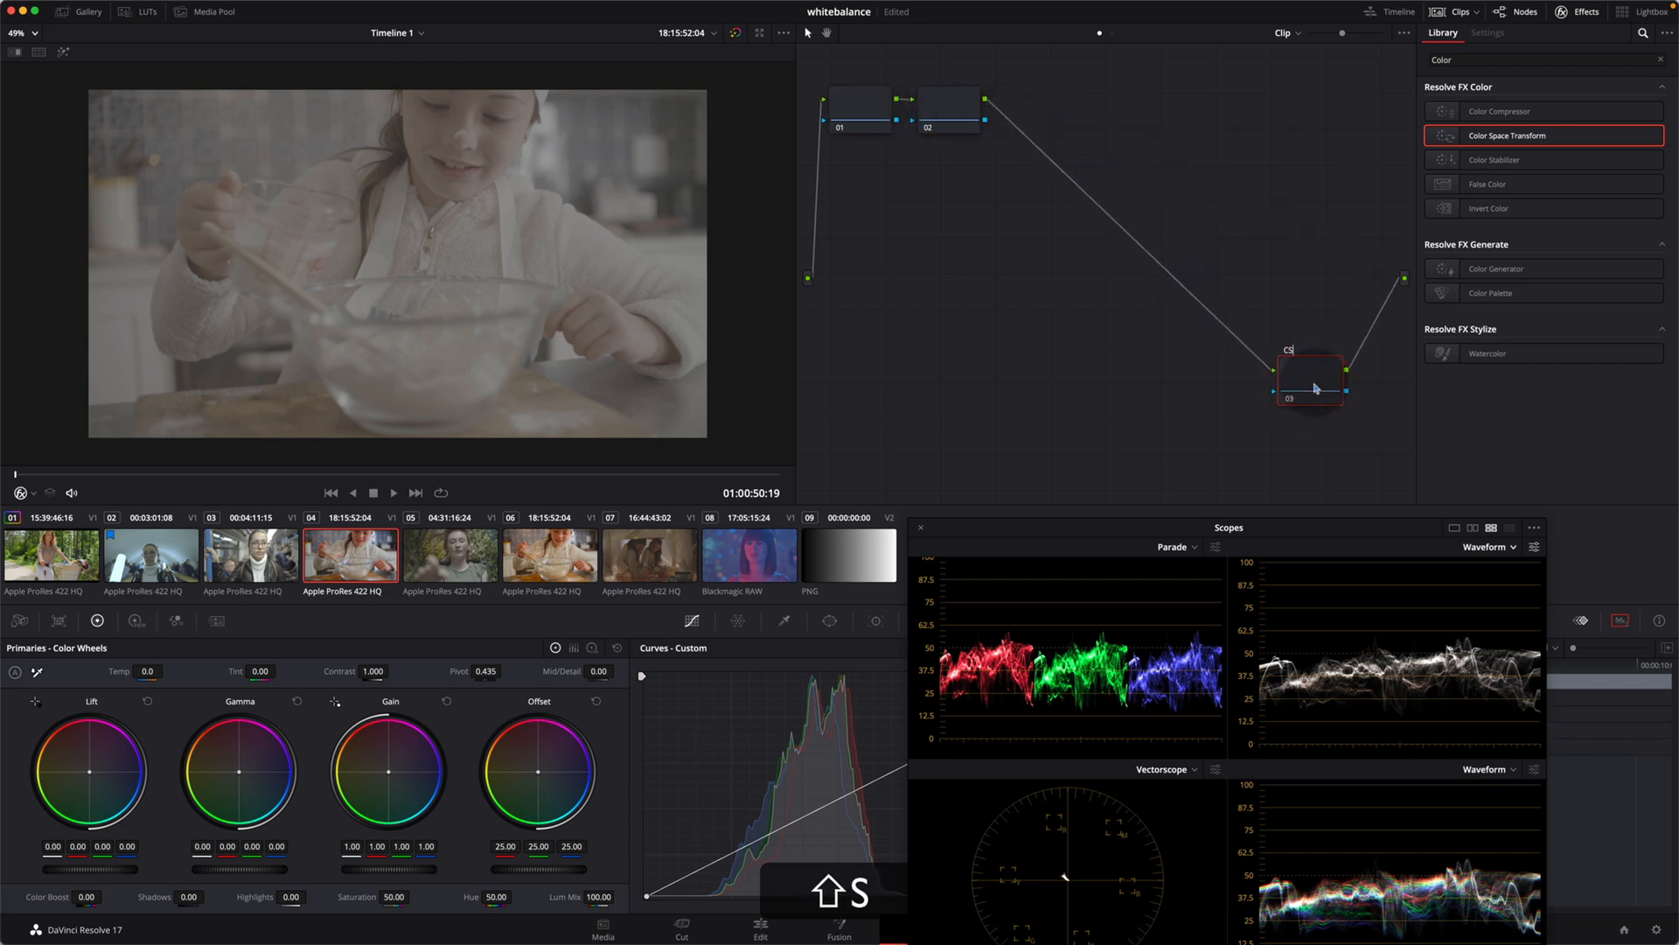
pyautogui.write('T')
# Step: Label the second node "primary" and add a serial node after it labelled "whitebalance"
pyautogui.click(960, 118)
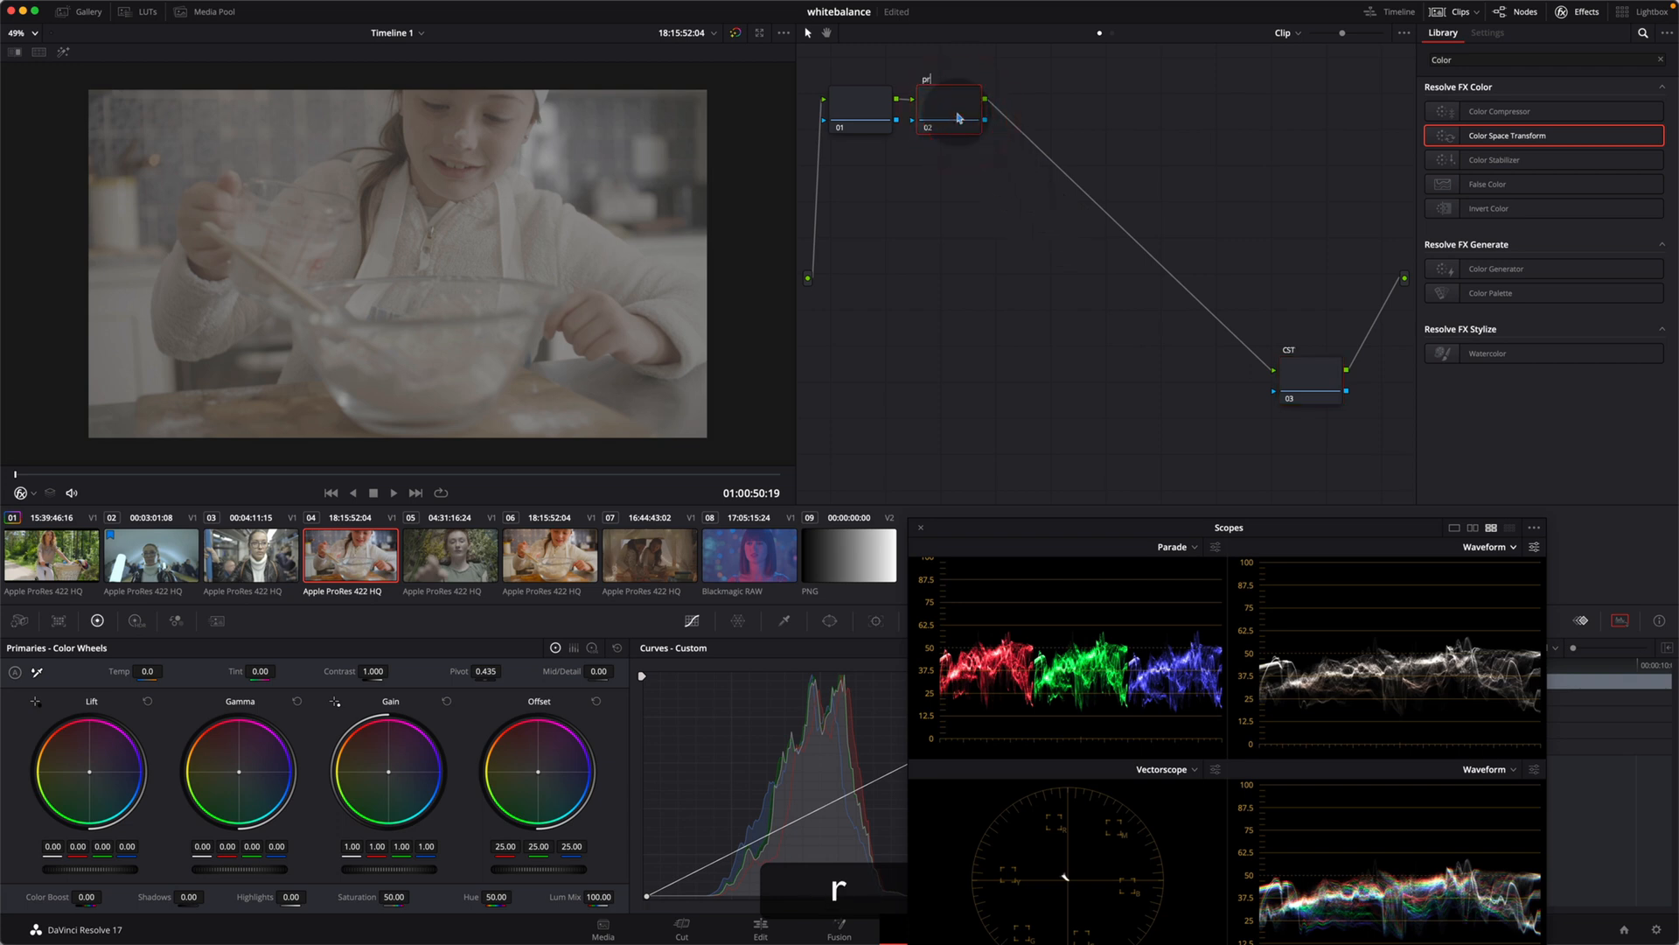
pyautogui.press('Tab')
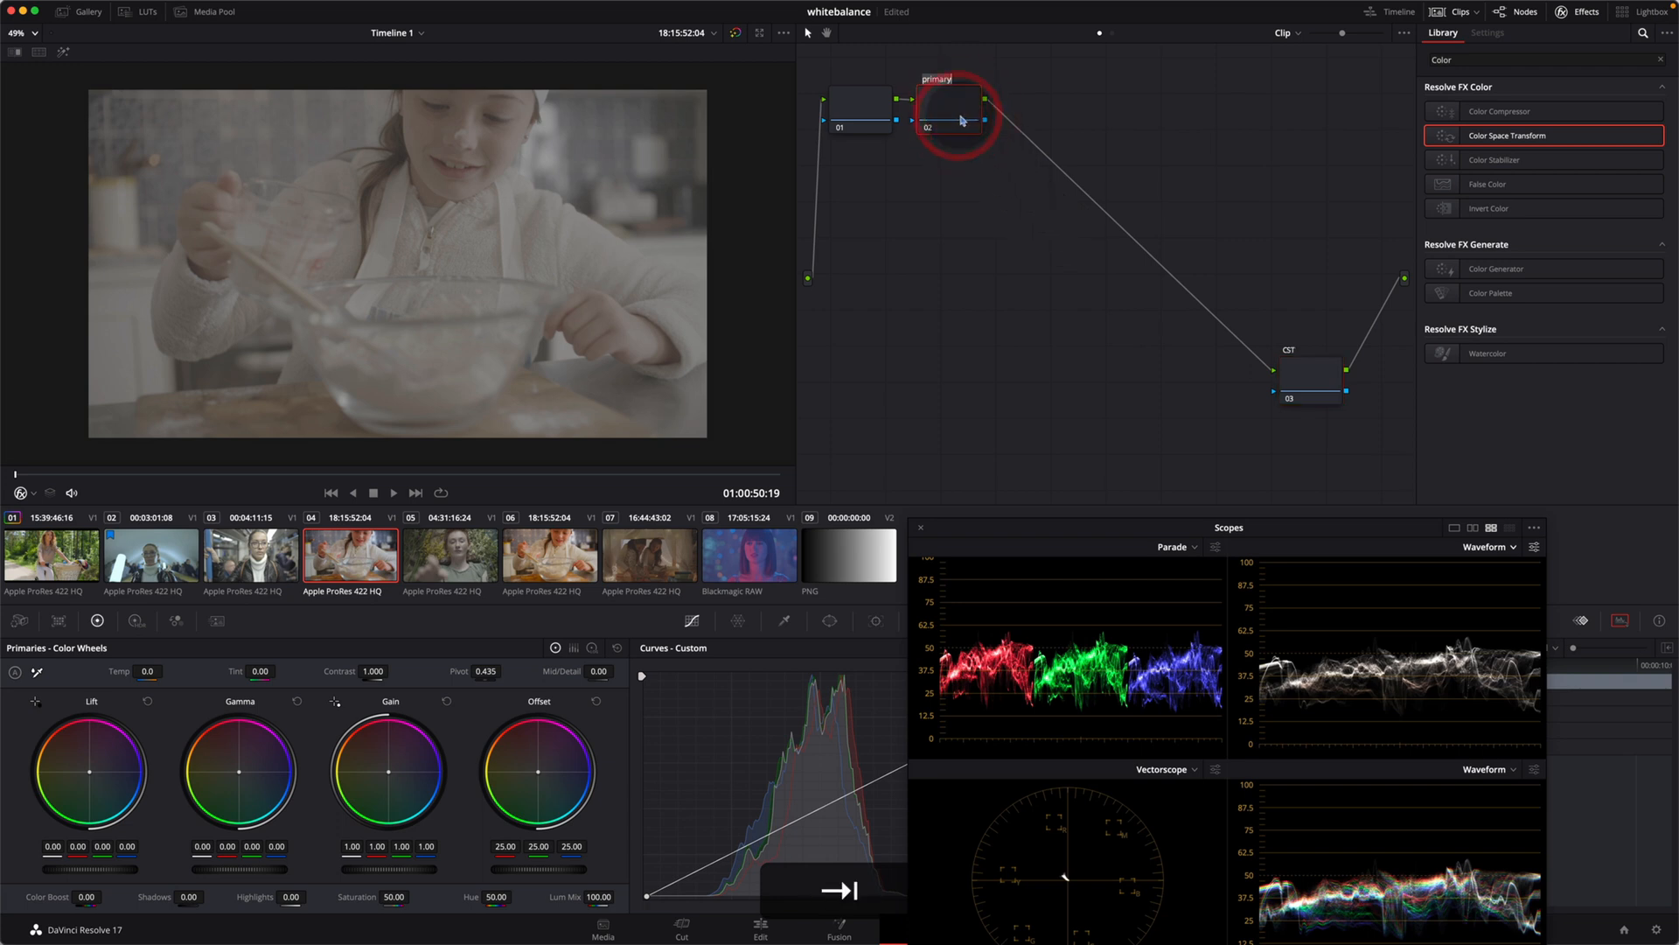
pyautogui.hotkey('alt', 's')
pyautogui.click(1056, 109)
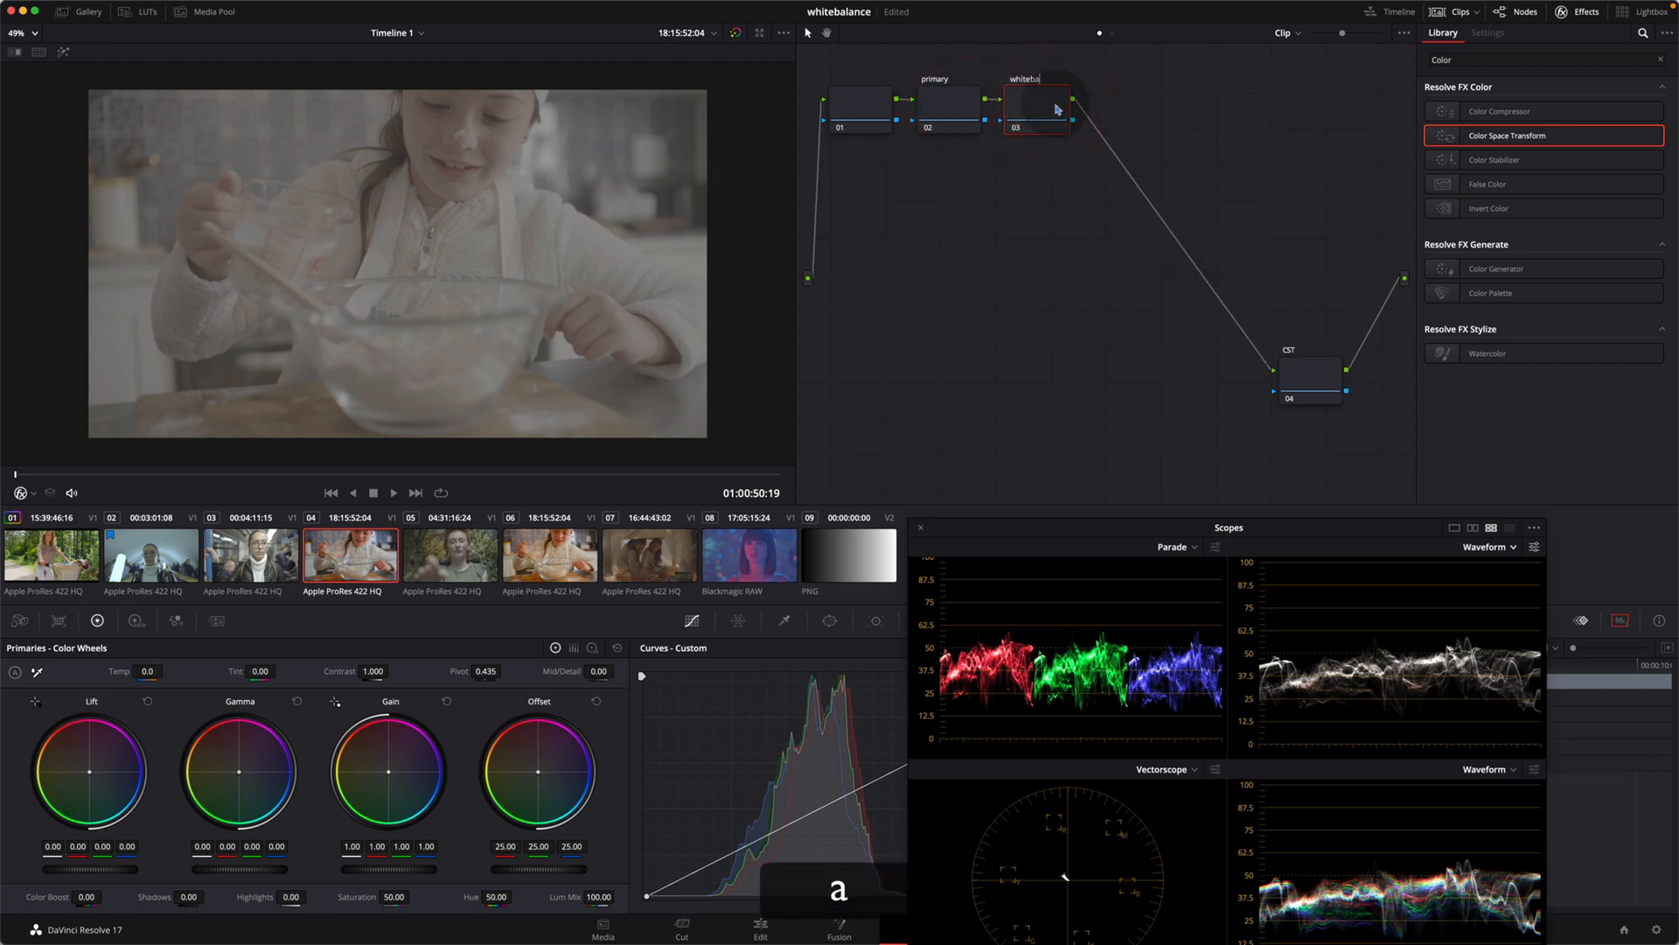
pyautogui.click(1037, 174)
# Step: Apply a Color Space Transform to the CST node, from REDWideGamutRGB and REDlogFilm to Rec.709 and Gamma 2.4, and compare it off and on
pyautogui.moveTo(1505, 135); pyautogui.dragTo(1312, 380)
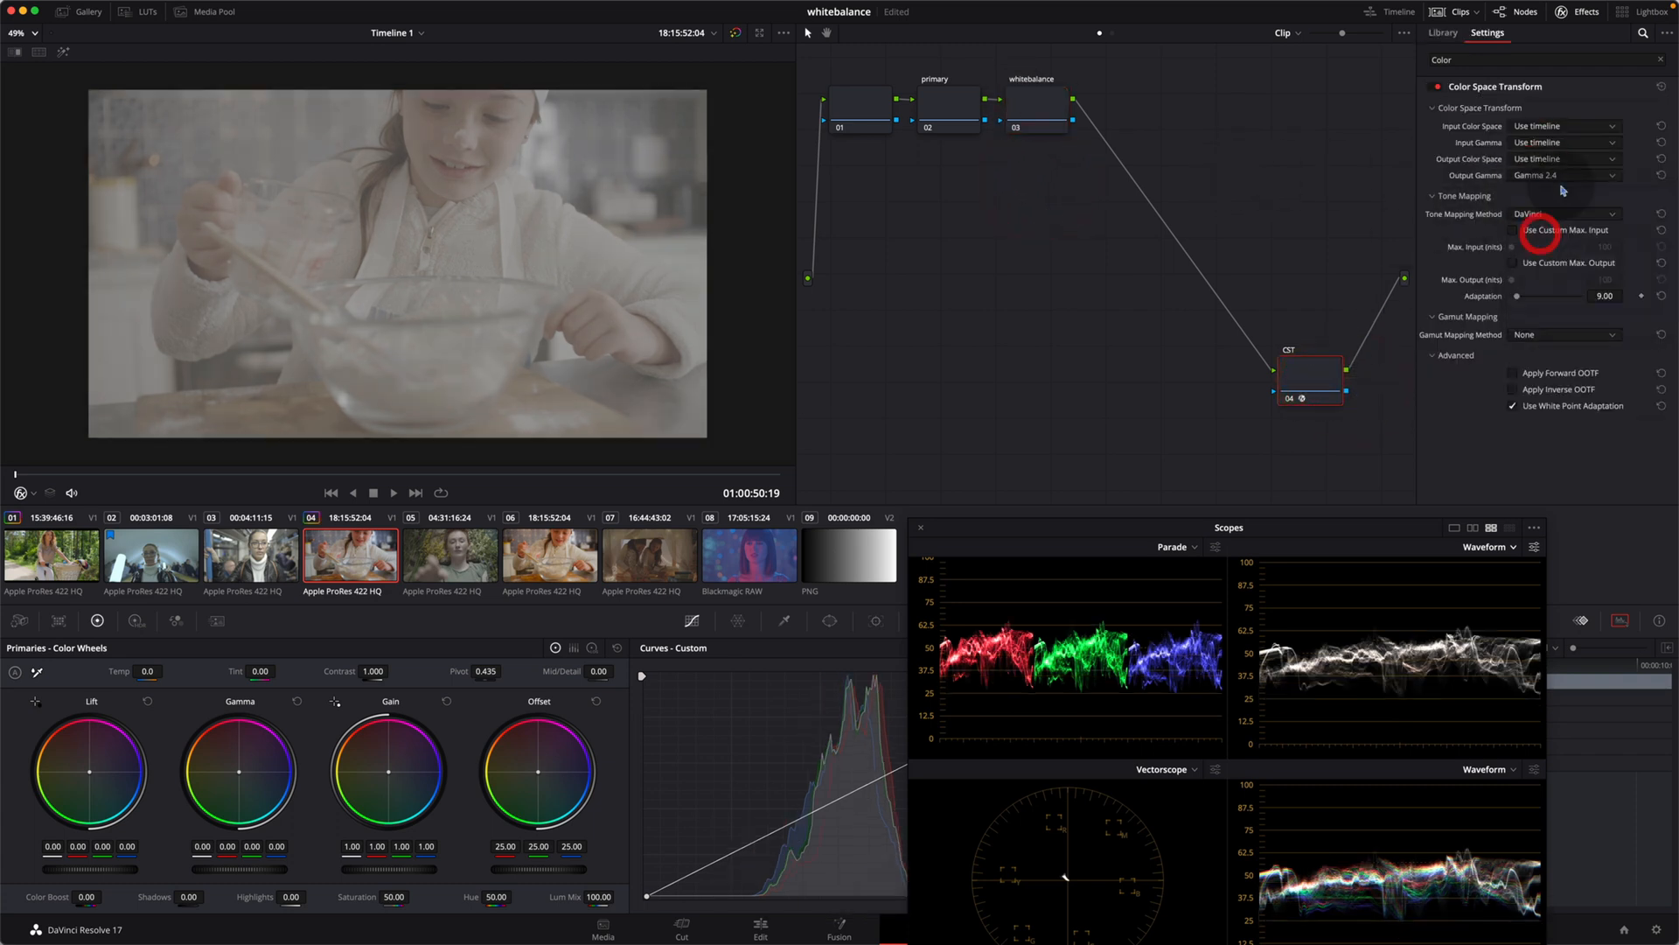
pyautogui.click(1564, 175)
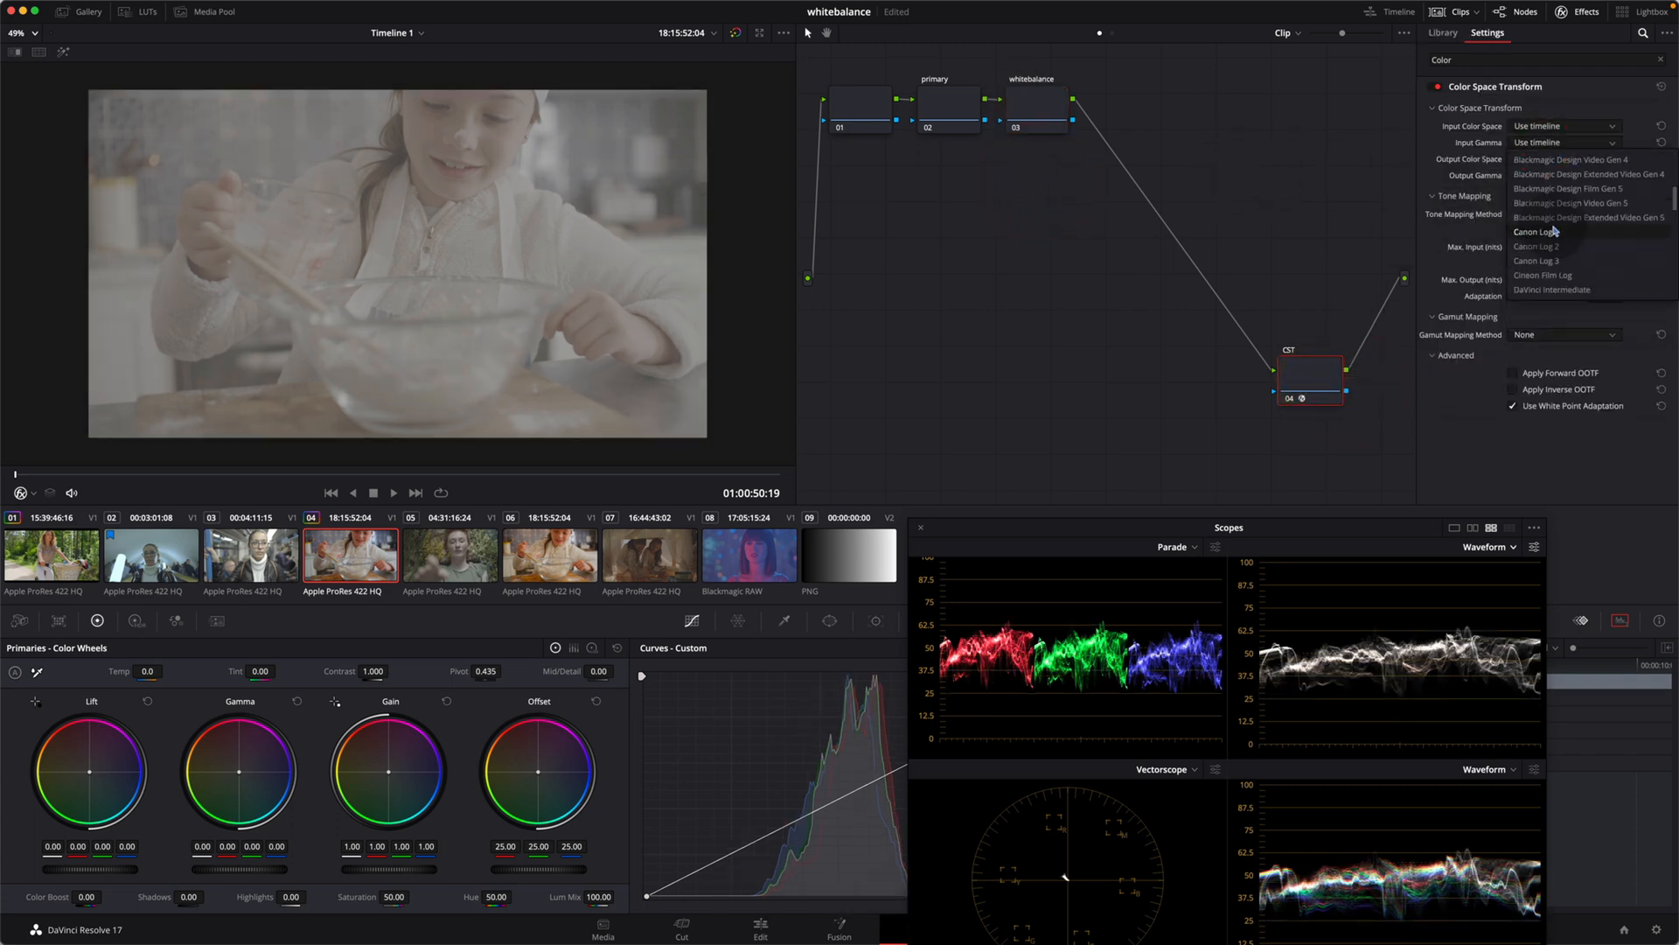
pyautogui.click(1537, 255)
pyautogui.press('super+d')
pyautogui.press('super+d')
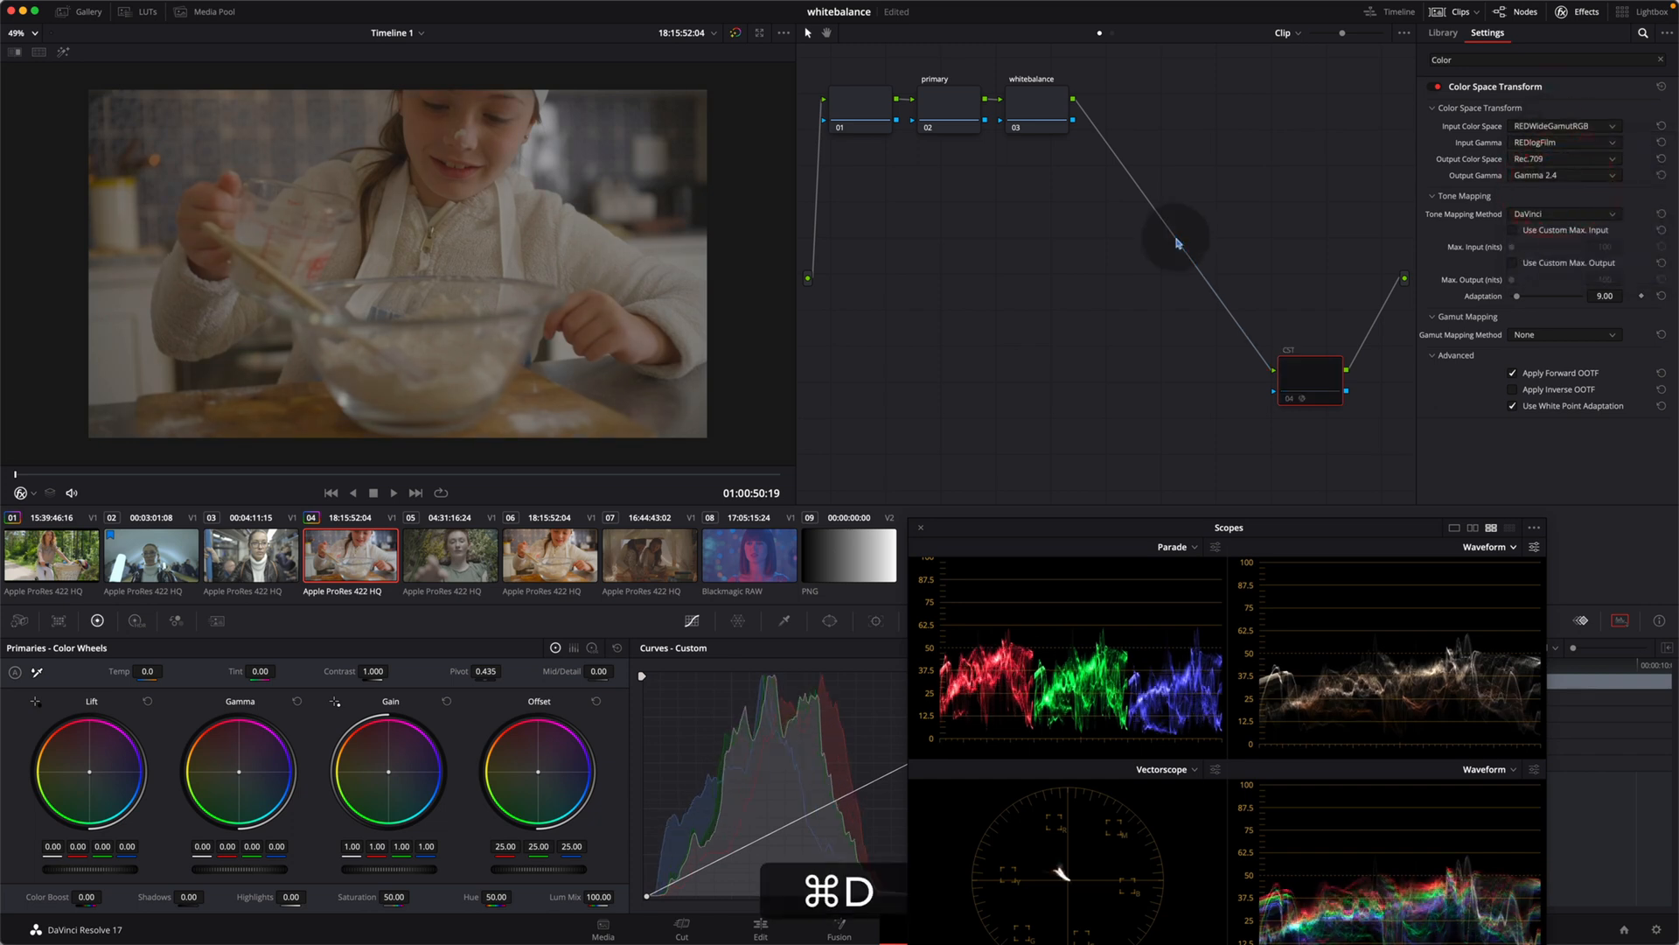
# Step: Save the project and set the primary node's contrast to about 1.294 with a pivot of about 0.187
pyautogui.click(948, 116)
pyautogui.press('super+s')
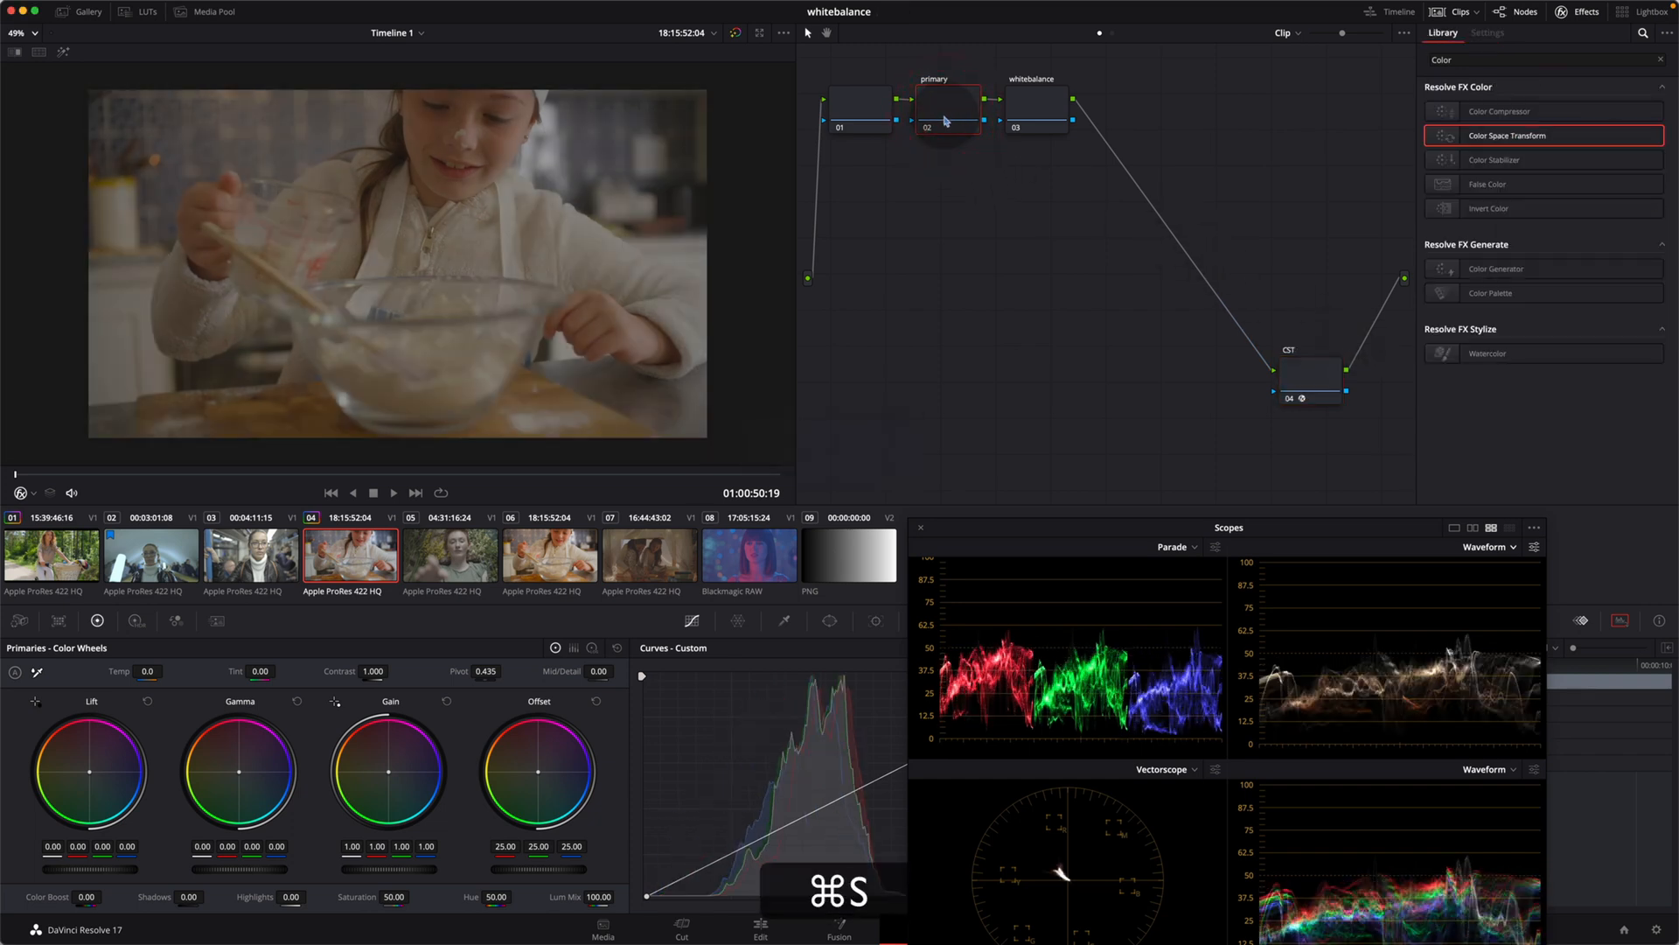
pyautogui.press('super+d')
pyautogui.press('super+d')
pyautogui.moveTo(1088, 530); pyautogui.dragTo(1049, 431)
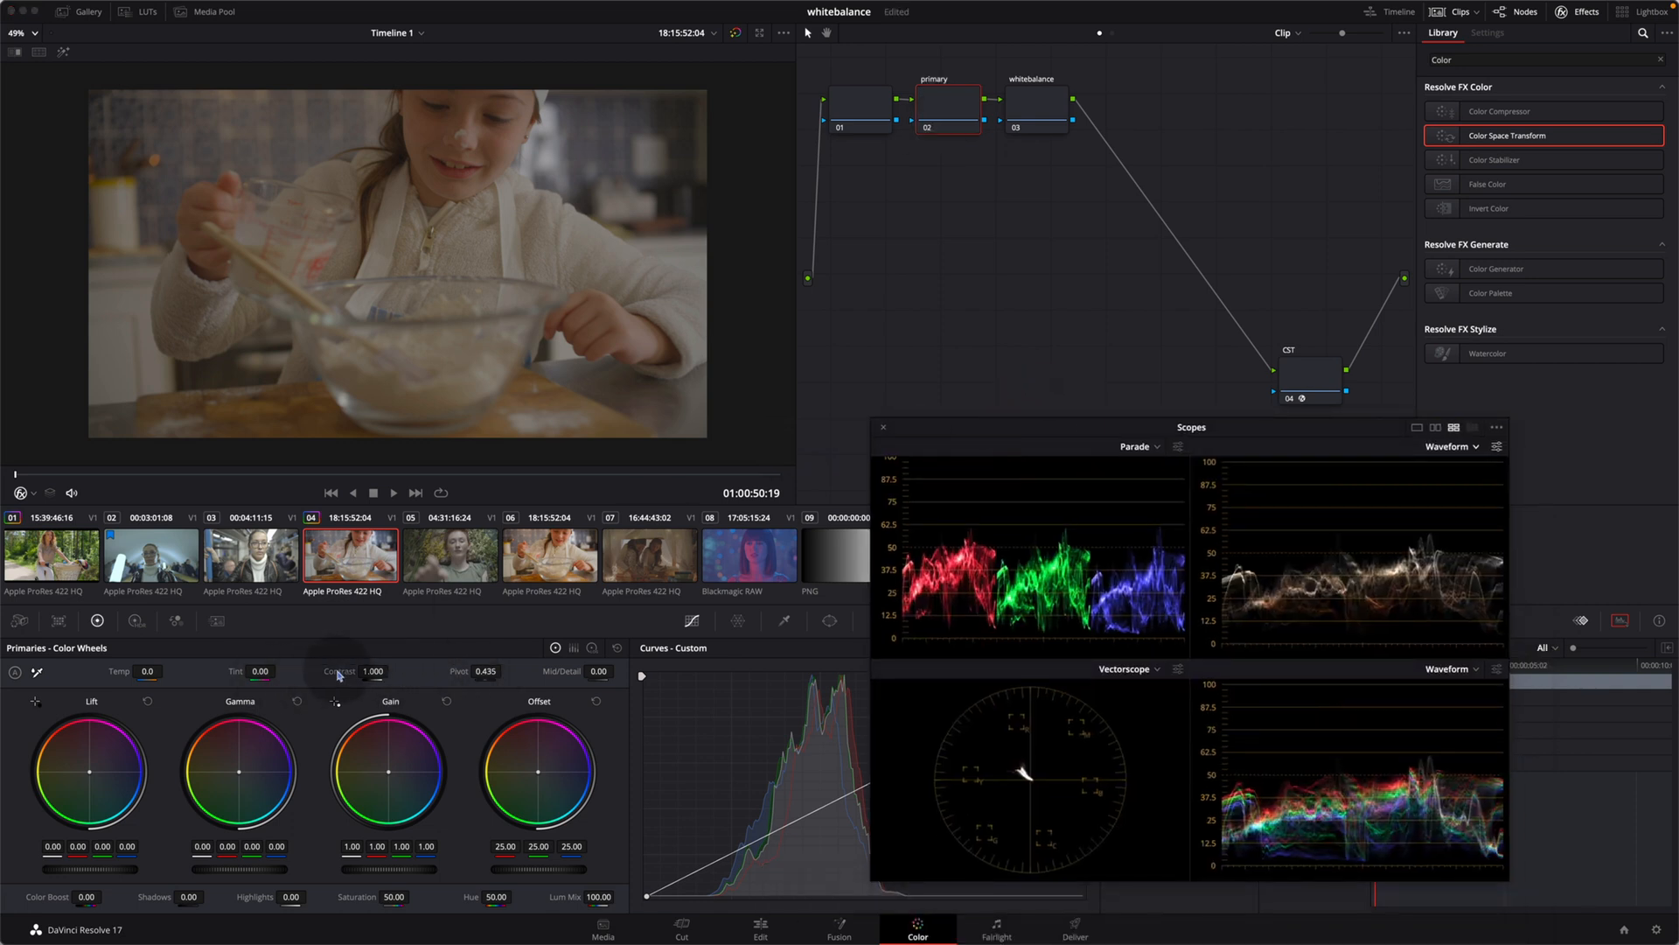
pyautogui.moveTo(339, 672)
pyautogui.mouseDown()
pyautogui.moveTo(535, 675)
pyautogui.moveTo(368, 679)
pyautogui.mouseUp()
pyautogui.press('super+d')
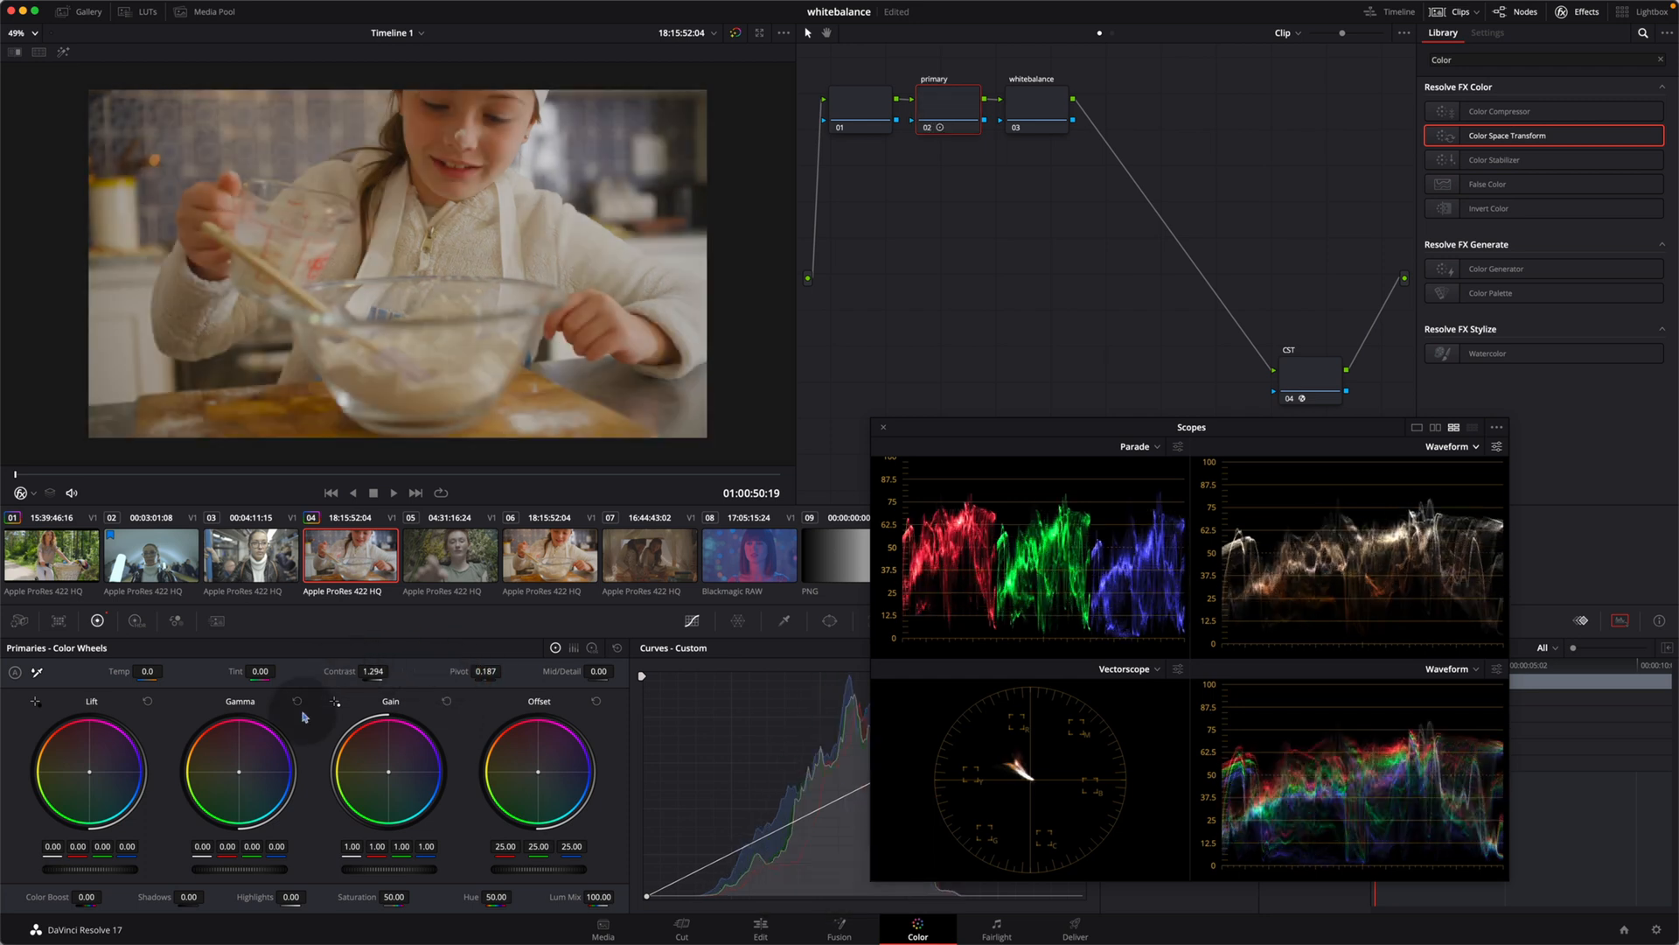
# Step: Raise the primary node's master offset to about 25.85 and compare the image with the node disabled and enabled
pyautogui.moveTo(85, 873); pyautogui.dragTo(83, 871)
pyautogui.moveTo(544, 872); pyautogui.dragTo(544, 872)
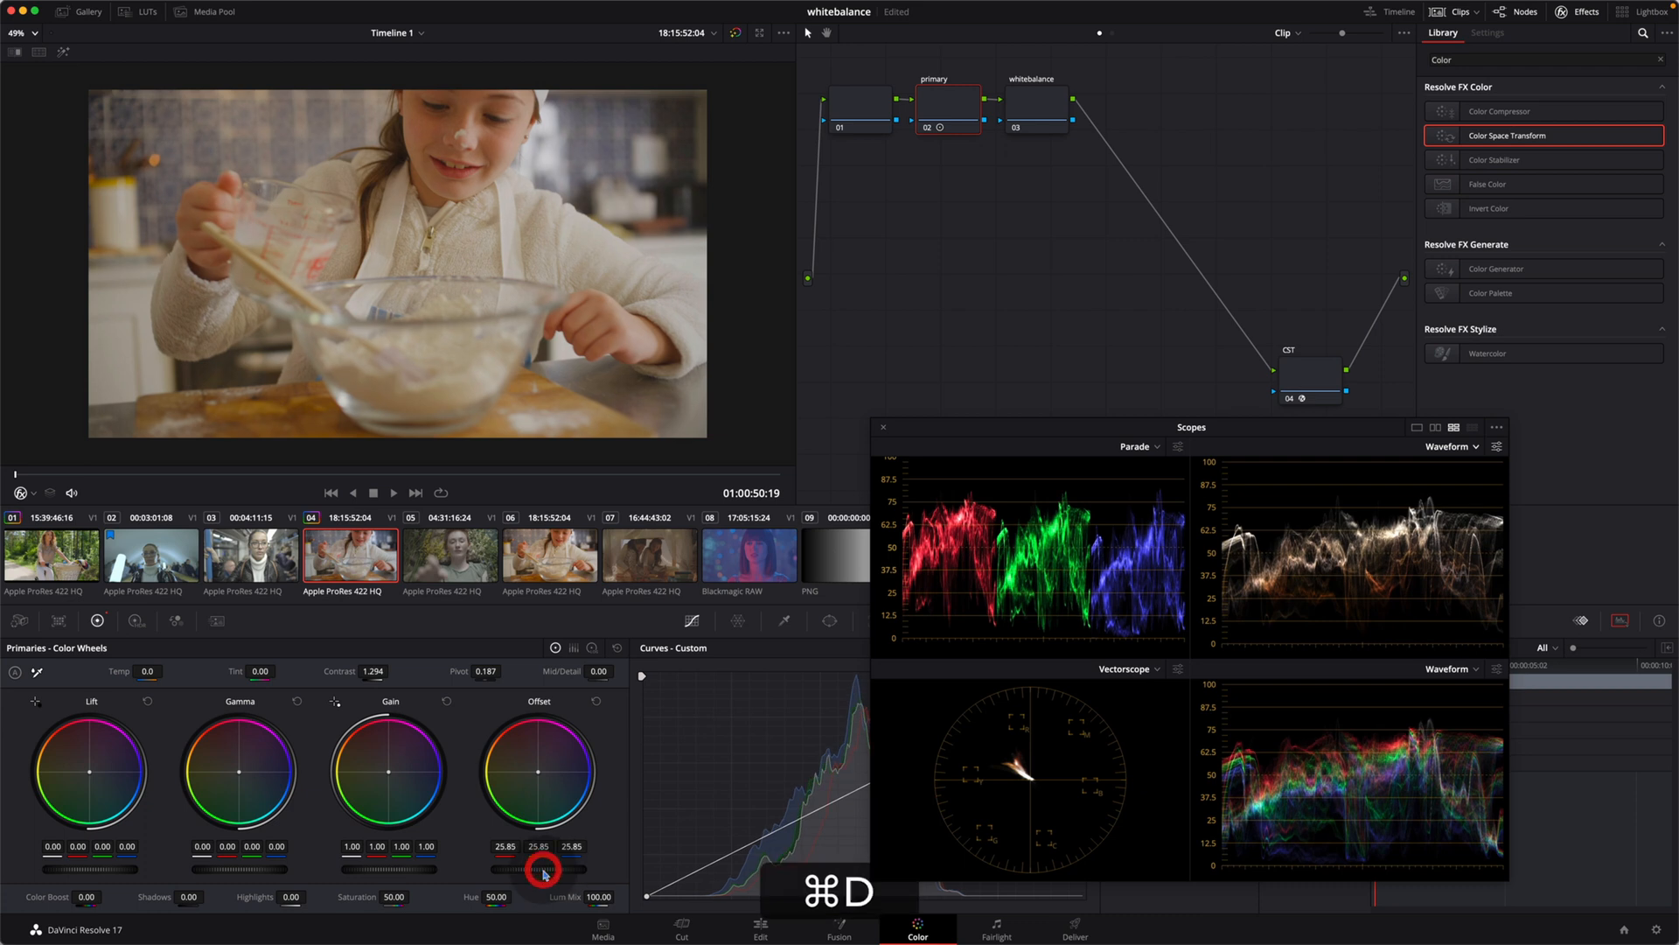
pyautogui.press('super+d')
pyautogui.press('super+d')
pyautogui.press('super+d')
pyautogui.press('super+d')
pyautogui.press('super+d')
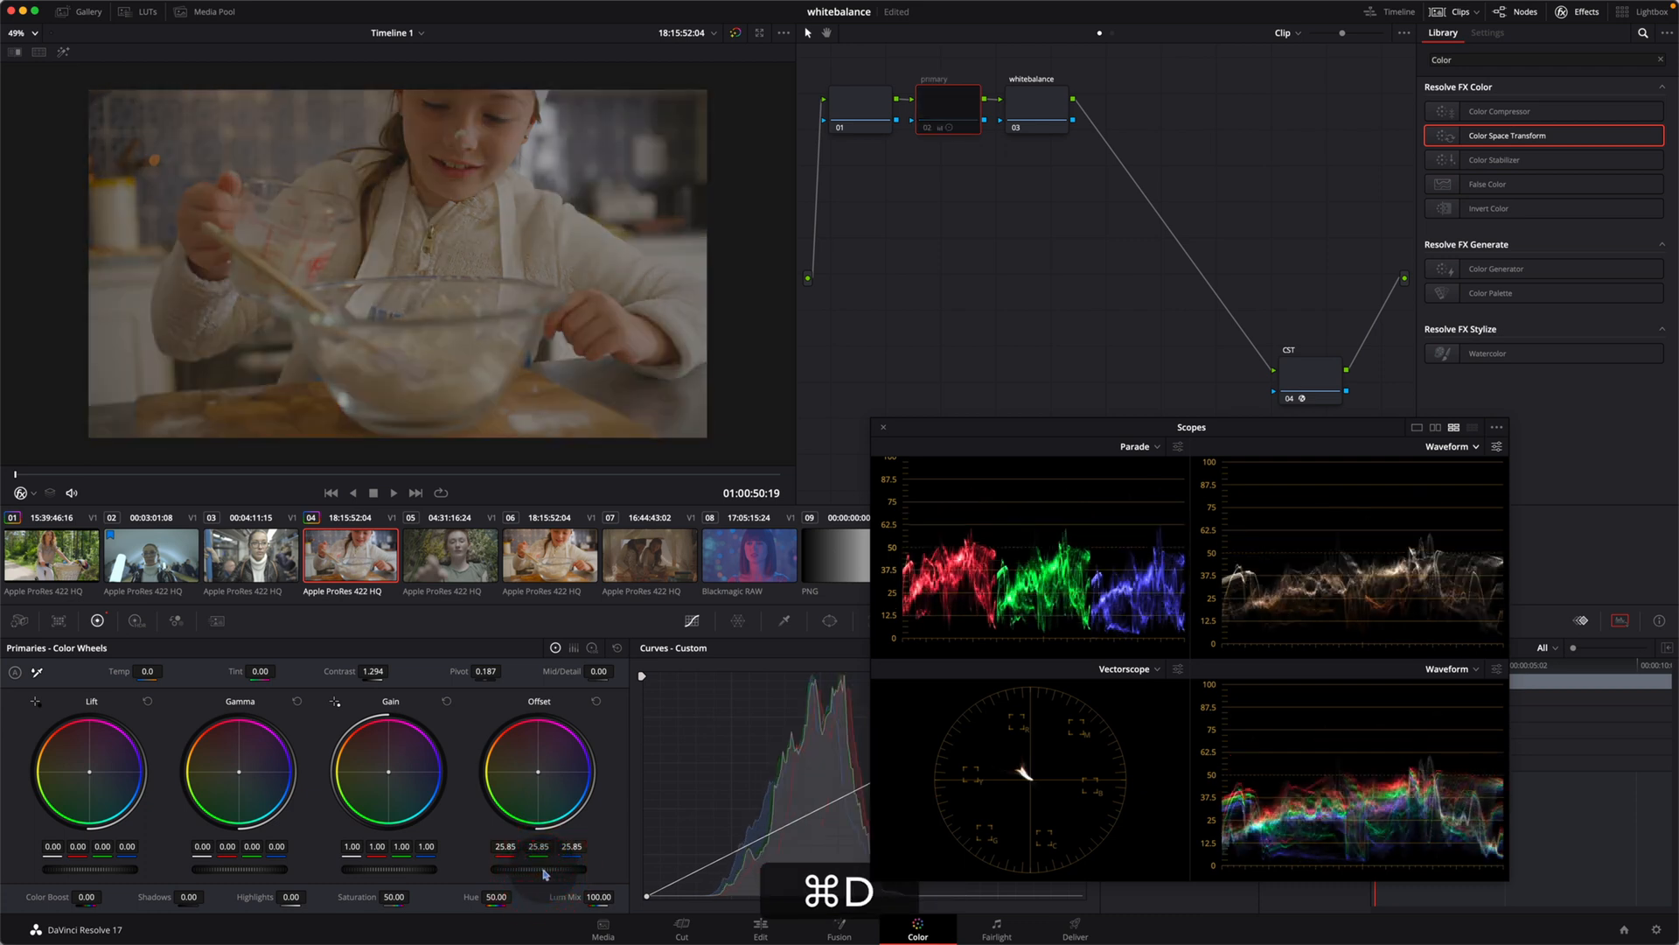
pyautogui.press('super+d')
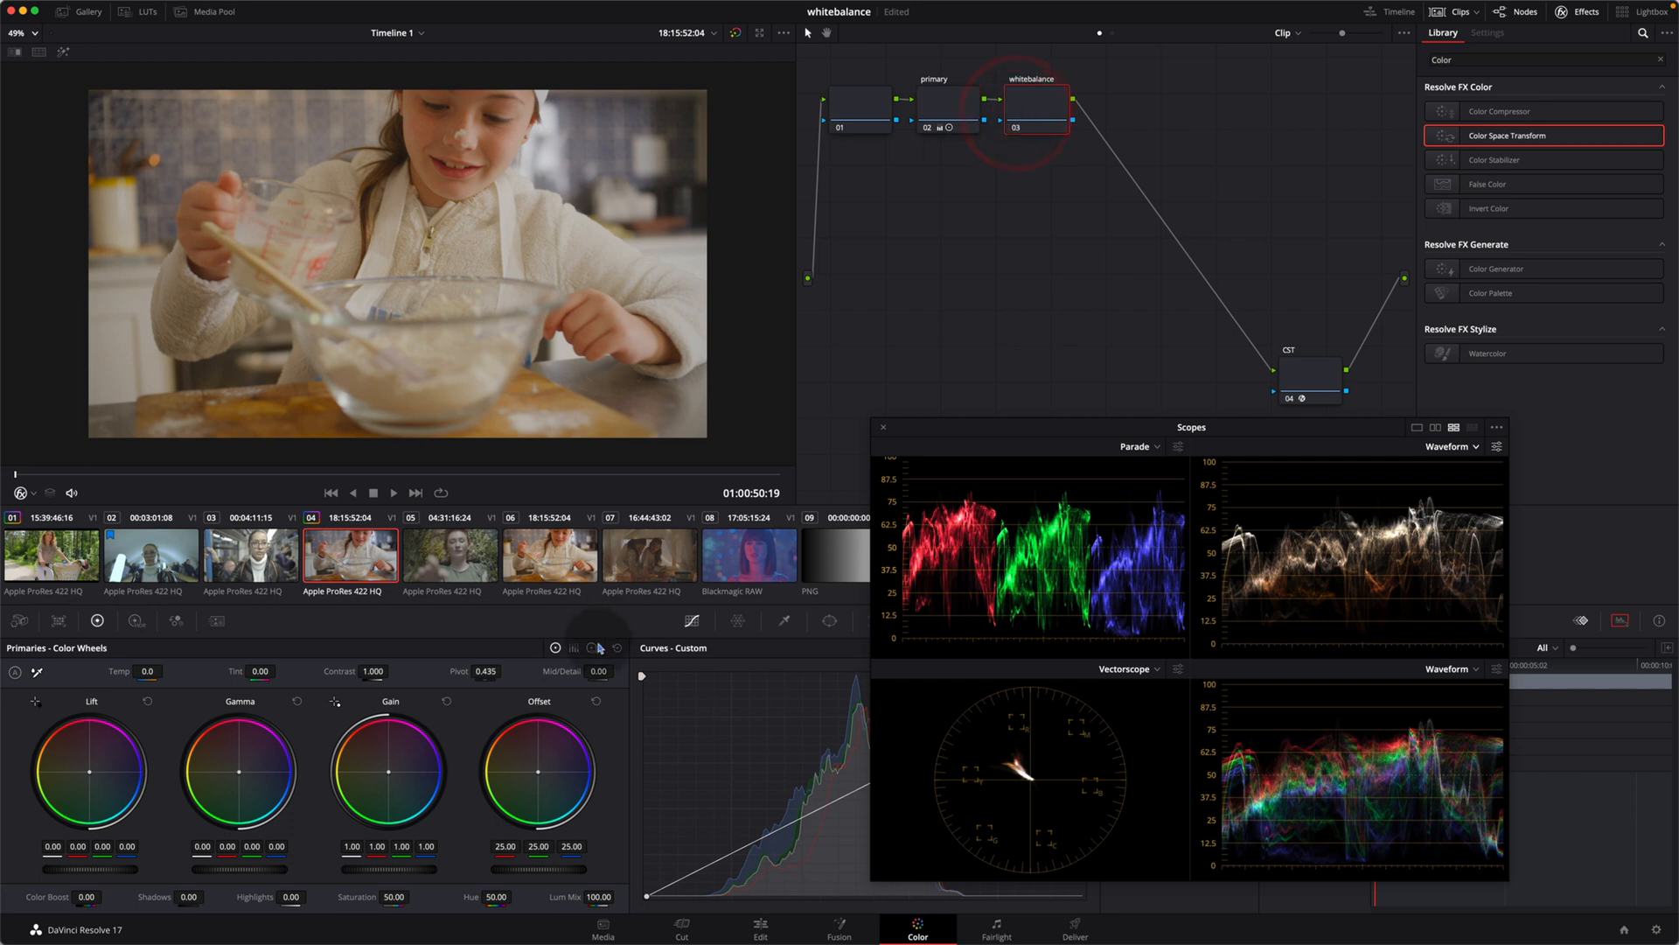
# Step: Place the scopes beside the Offset wheel and turn on the vectorscope's skin tone indicator
pyautogui.moveTo(932, 429); pyautogui.dragTo(703, 444)
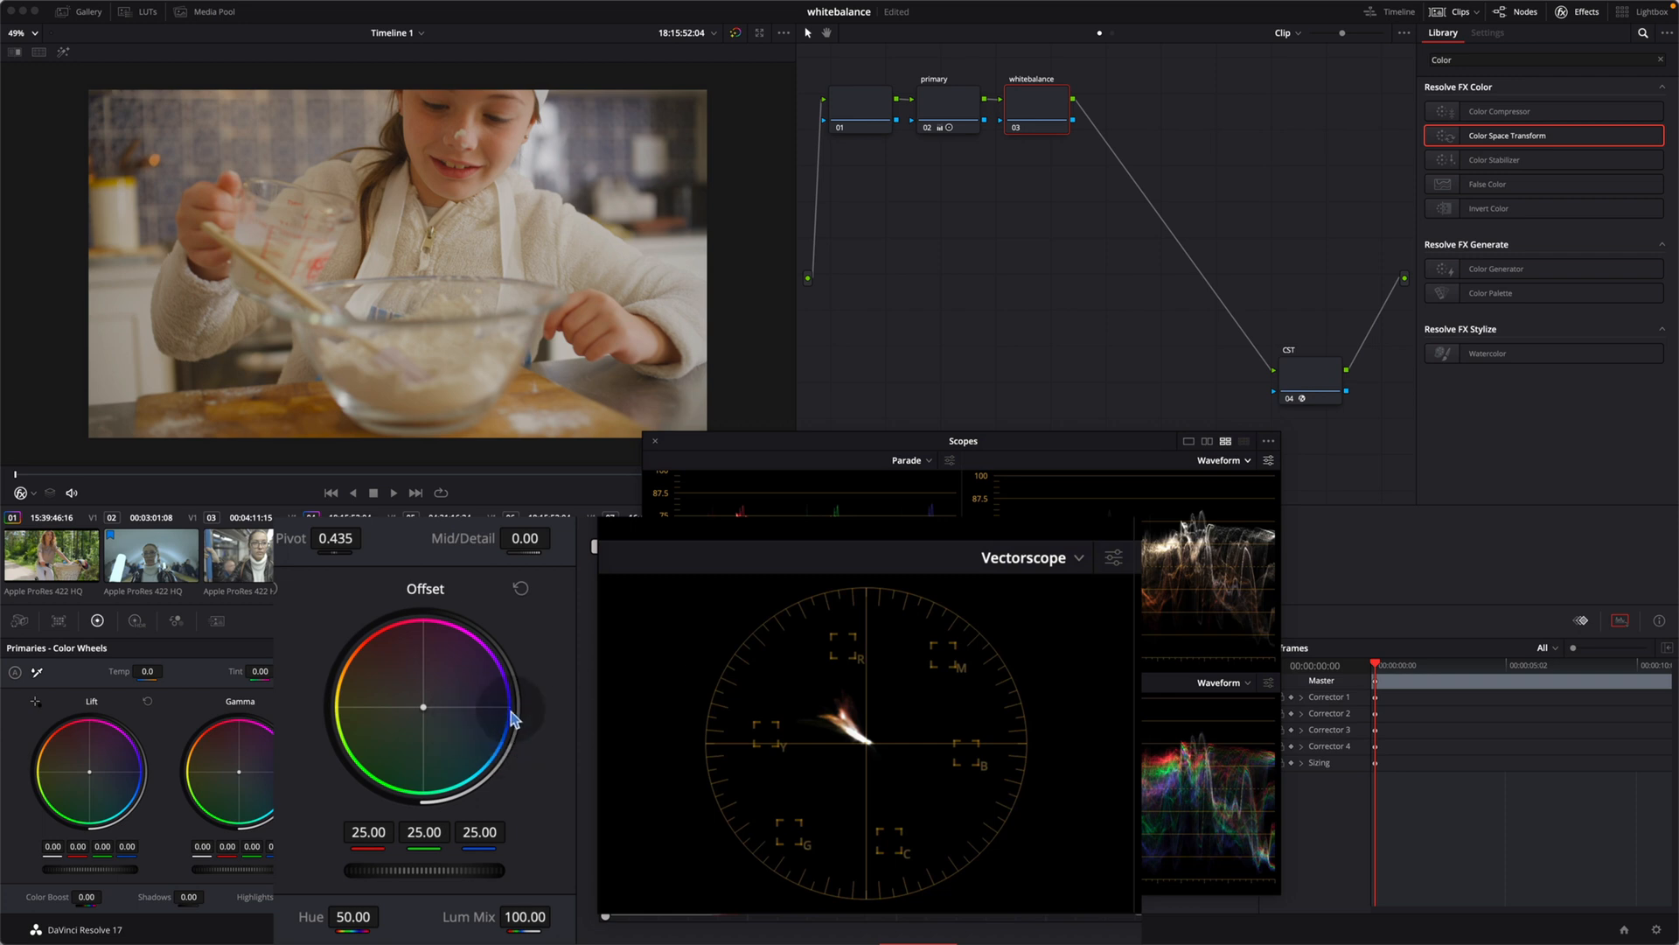
pyautogui.click(1113, 560)
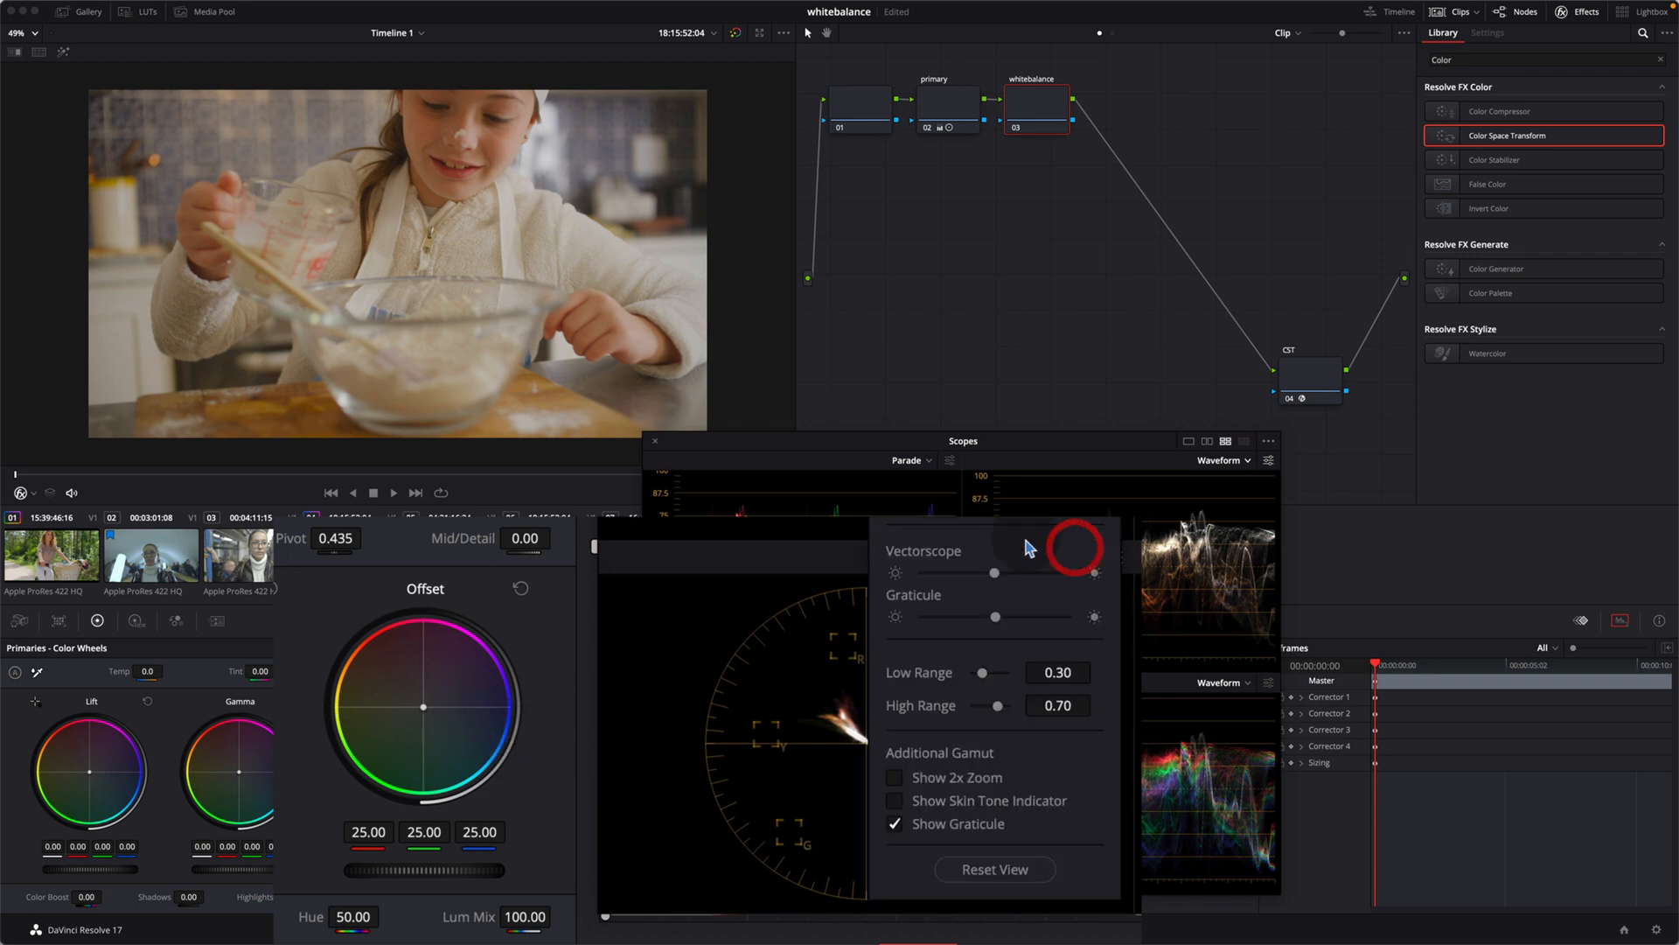
pyautogui.click(919, 803)
pyautogui.click(814, 770)
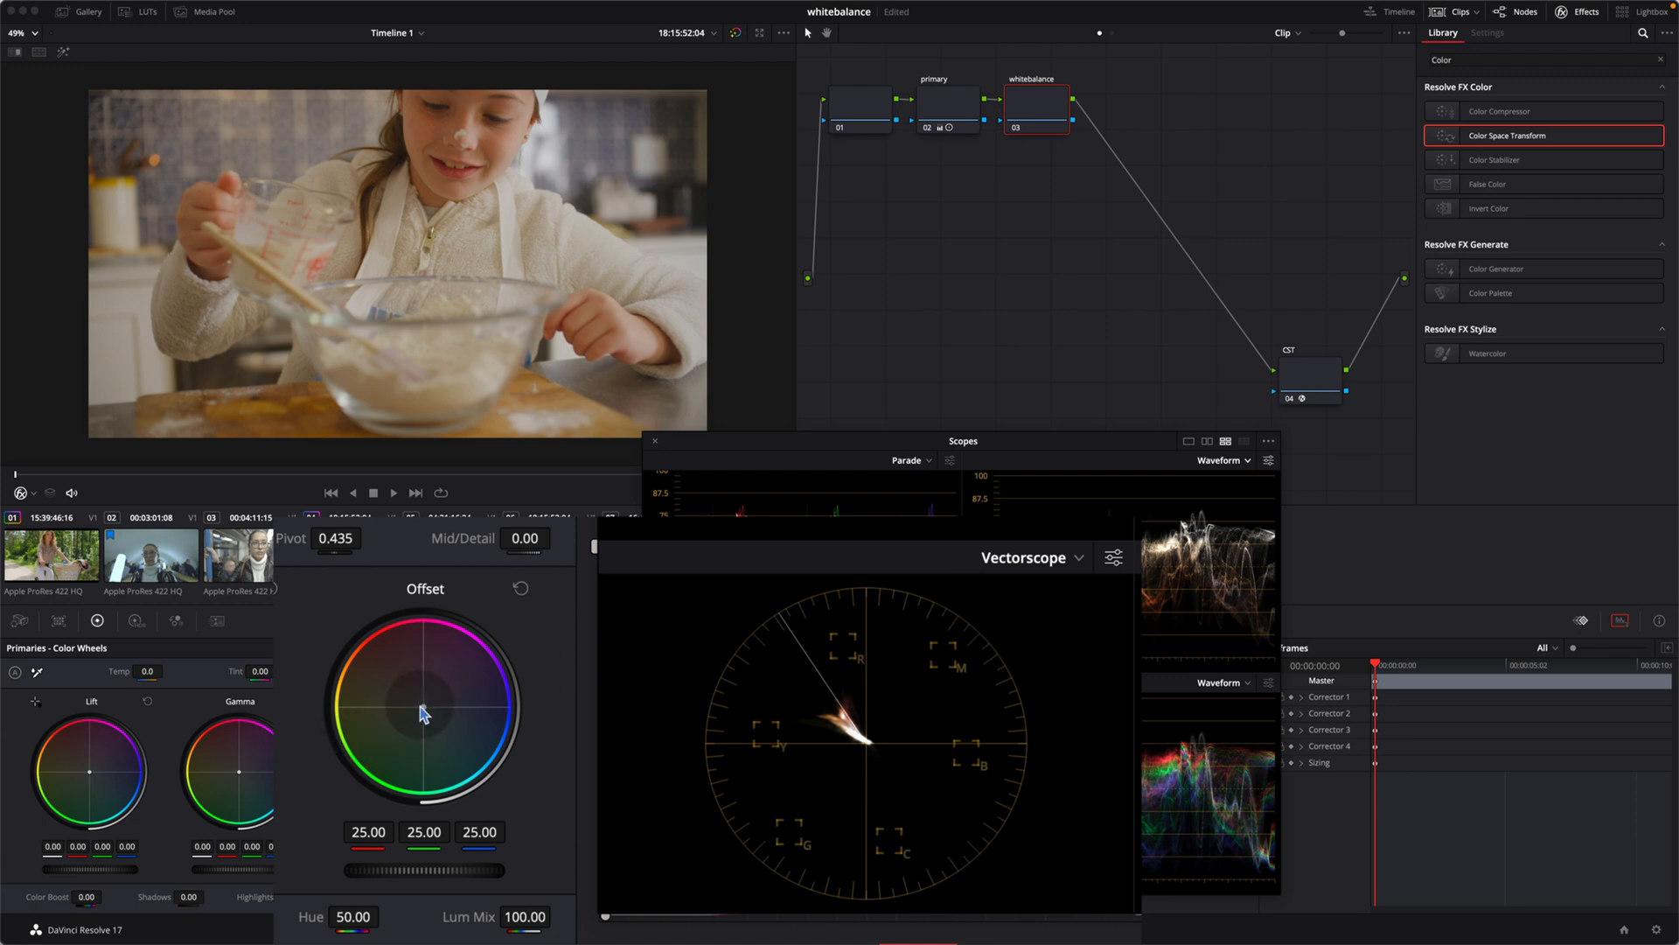
# Step: Shift the whitebalance node's offset toward blue, to about 22.44, 24.67 and 27.10, and turn on the vectorscope's 2x zoom
pyautogui.moveTo(437, 716); pyautogui.dragTo(452, 723)
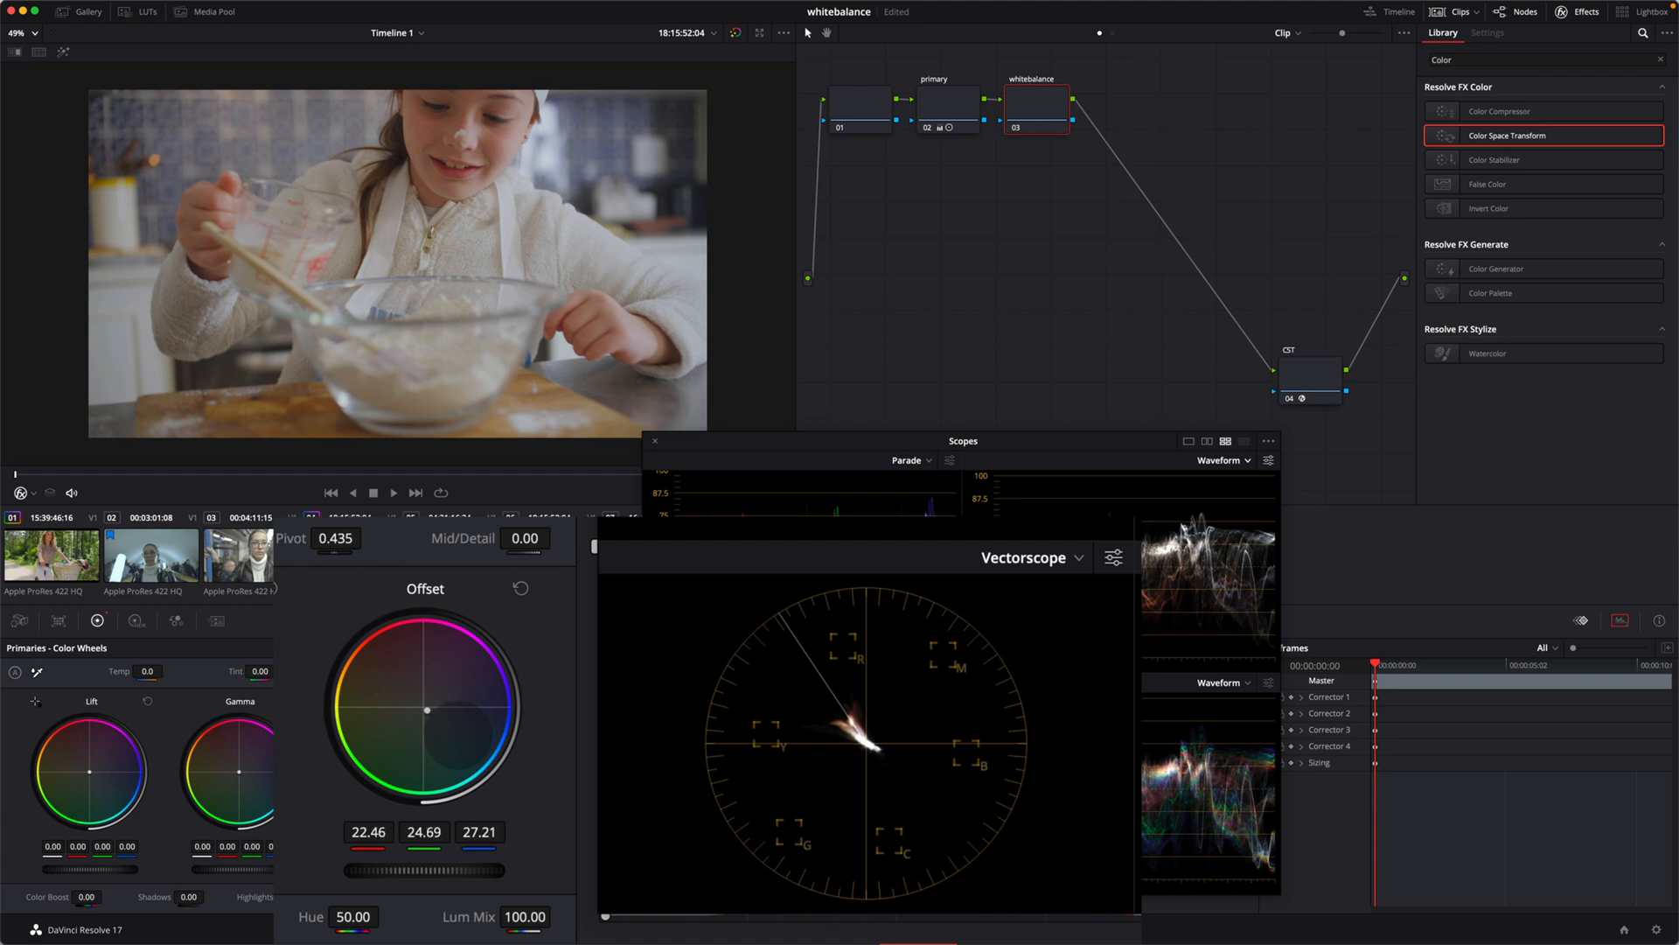
pyautogui.moveTo(455, 728); pyautogui.dragTo(638, 722)
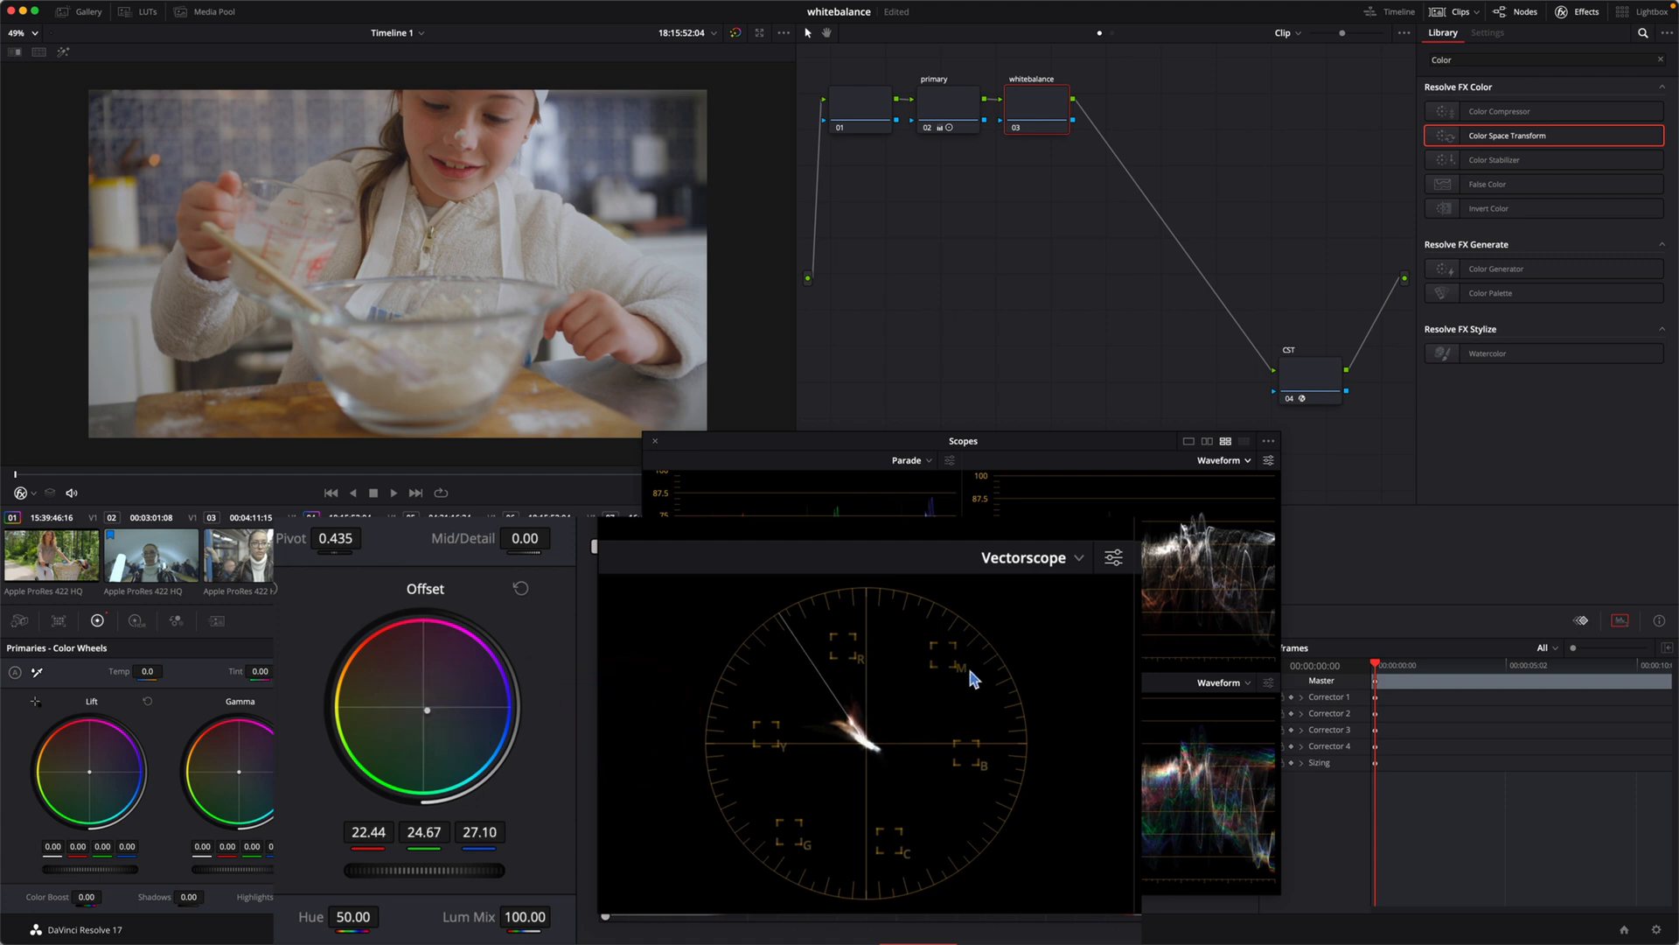
pyautogui.click(1114, 558)
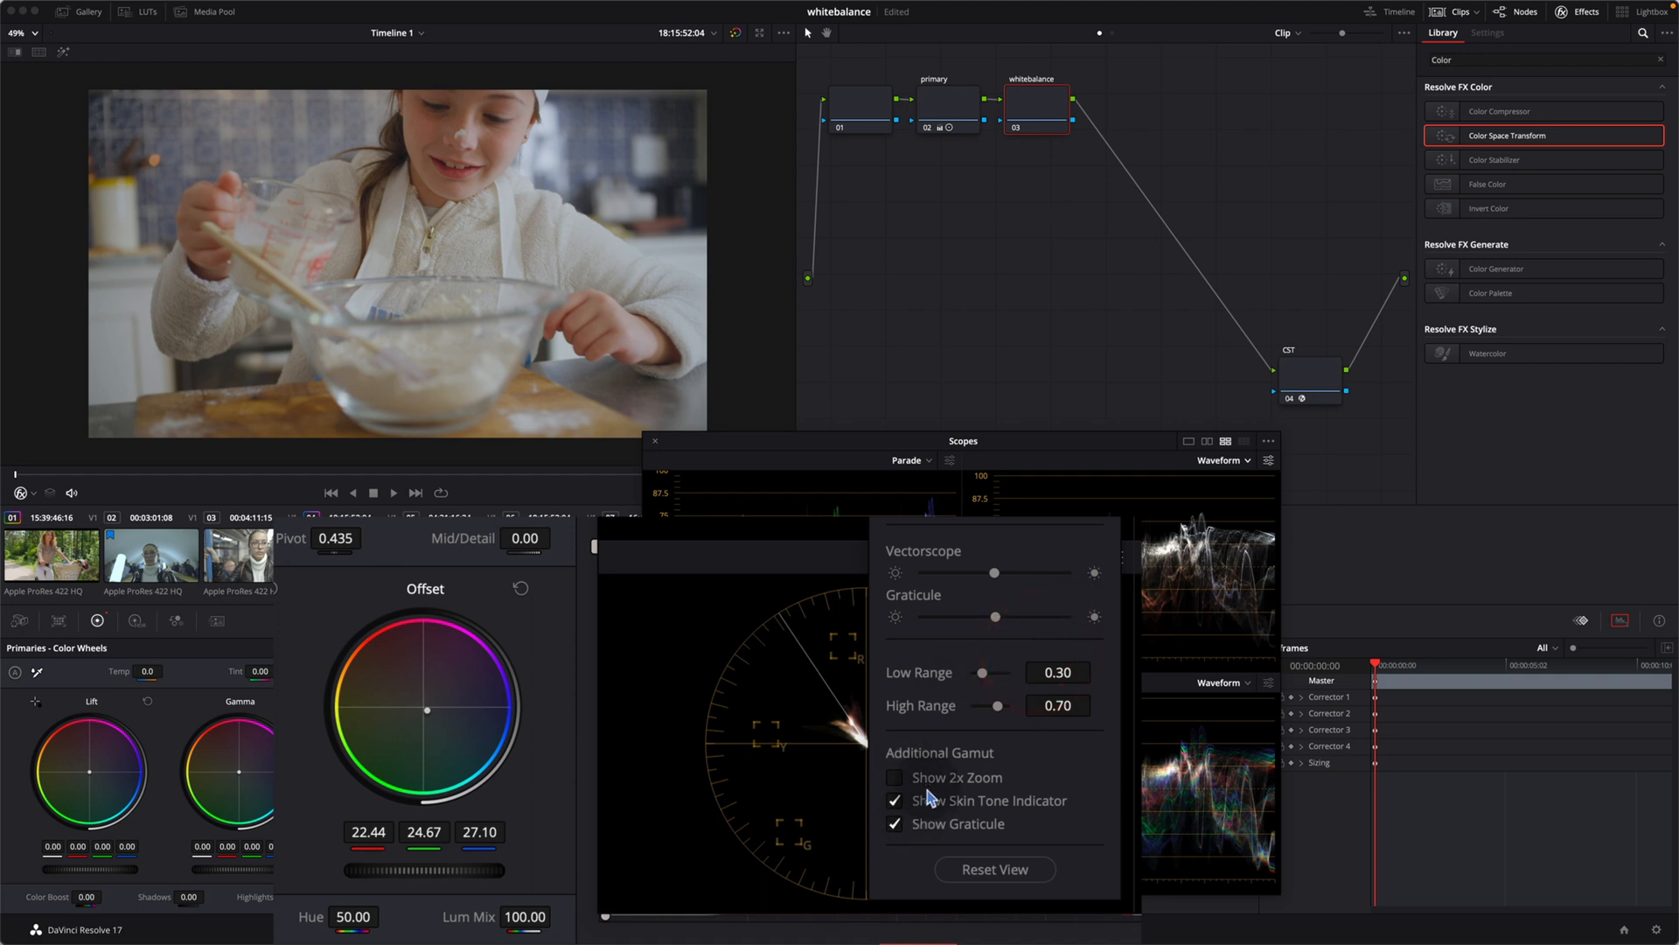
pyautogui.click(894, 778)
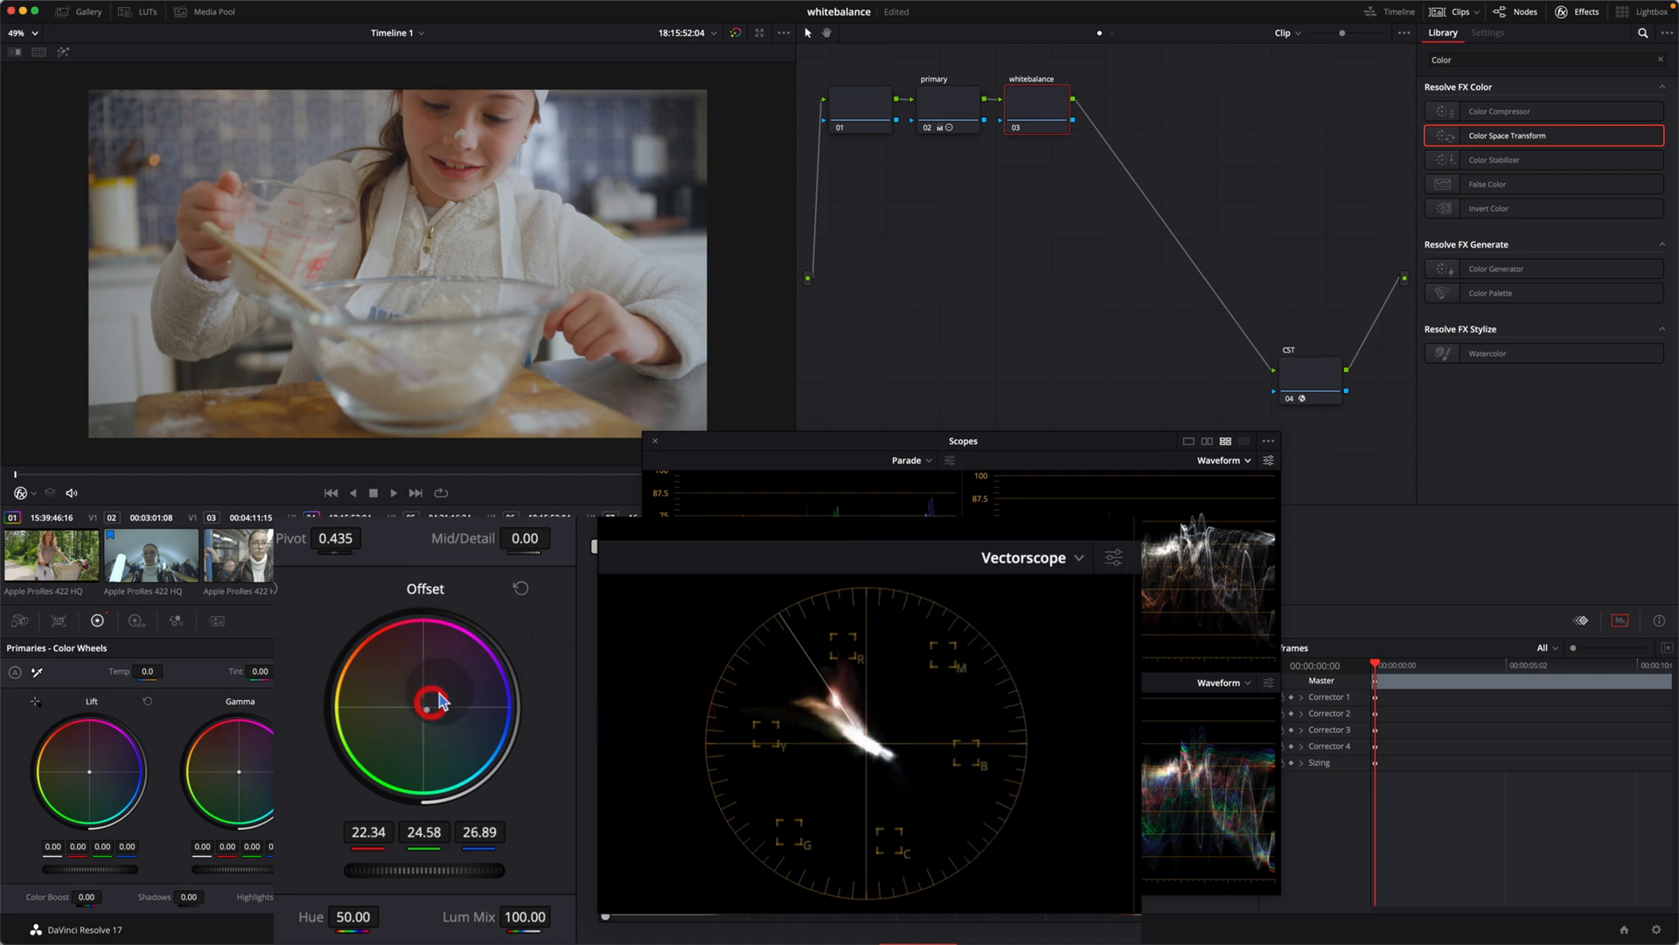
# Step: Reset the whitebalance node's offset and shift it toward blue again, to about 23.11 red, 24.60 green and 26.51 blue
pyautogui.click(521, 590)
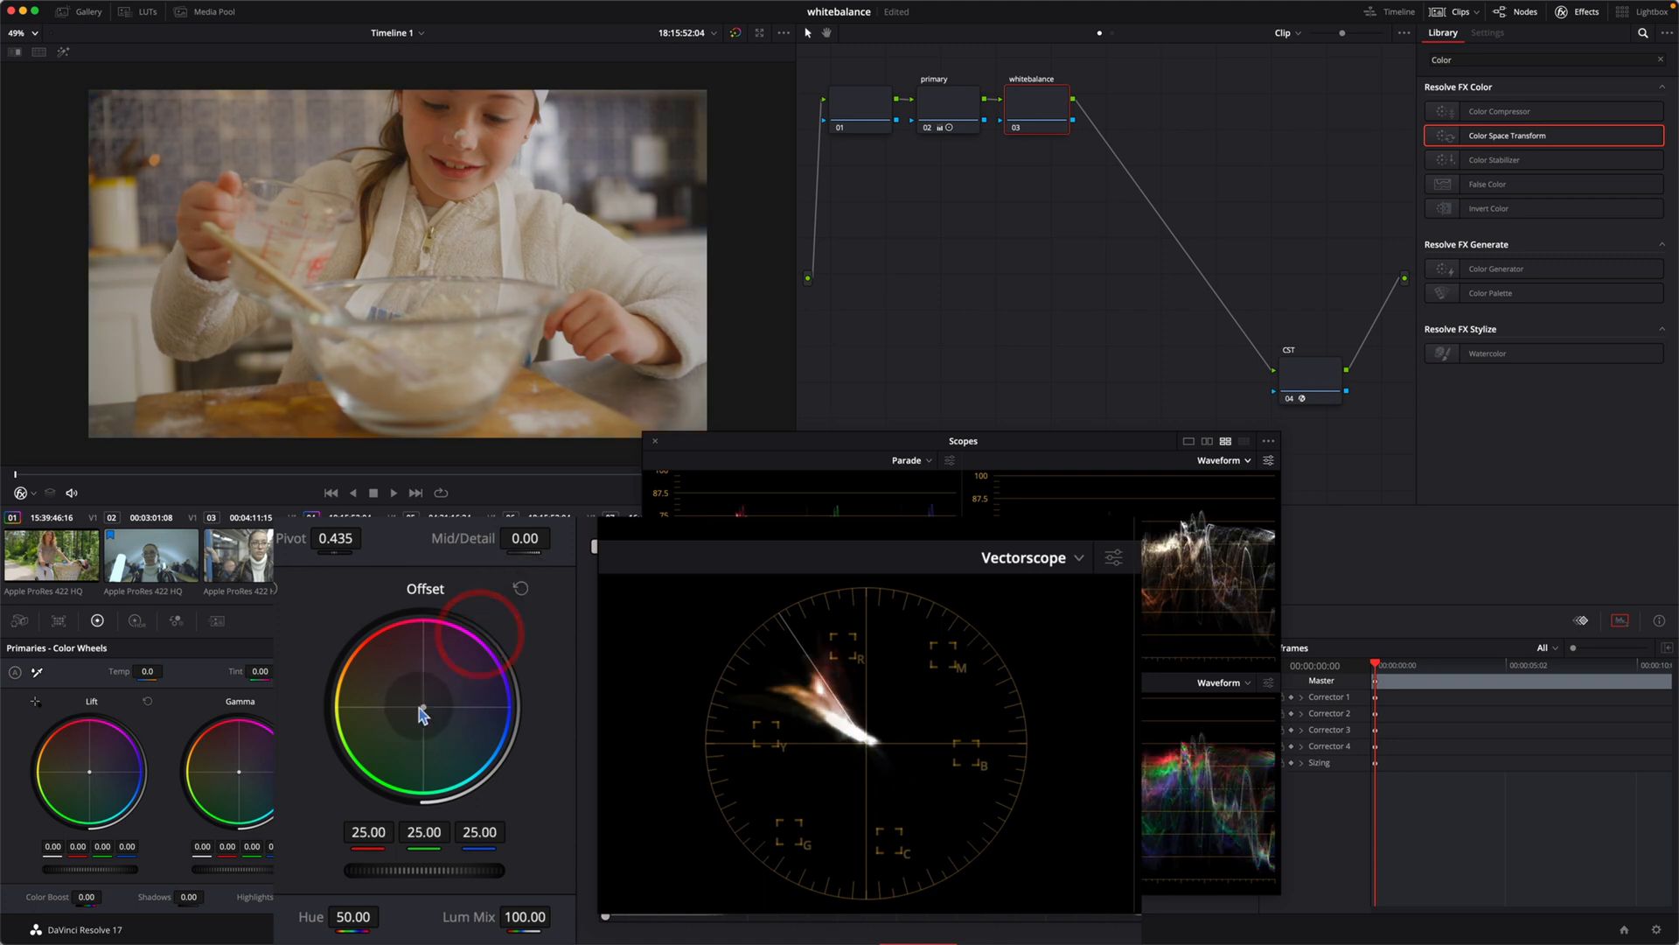
pyautogui.moveTo(422, 713); pyautogui.dragTo(433, 720)
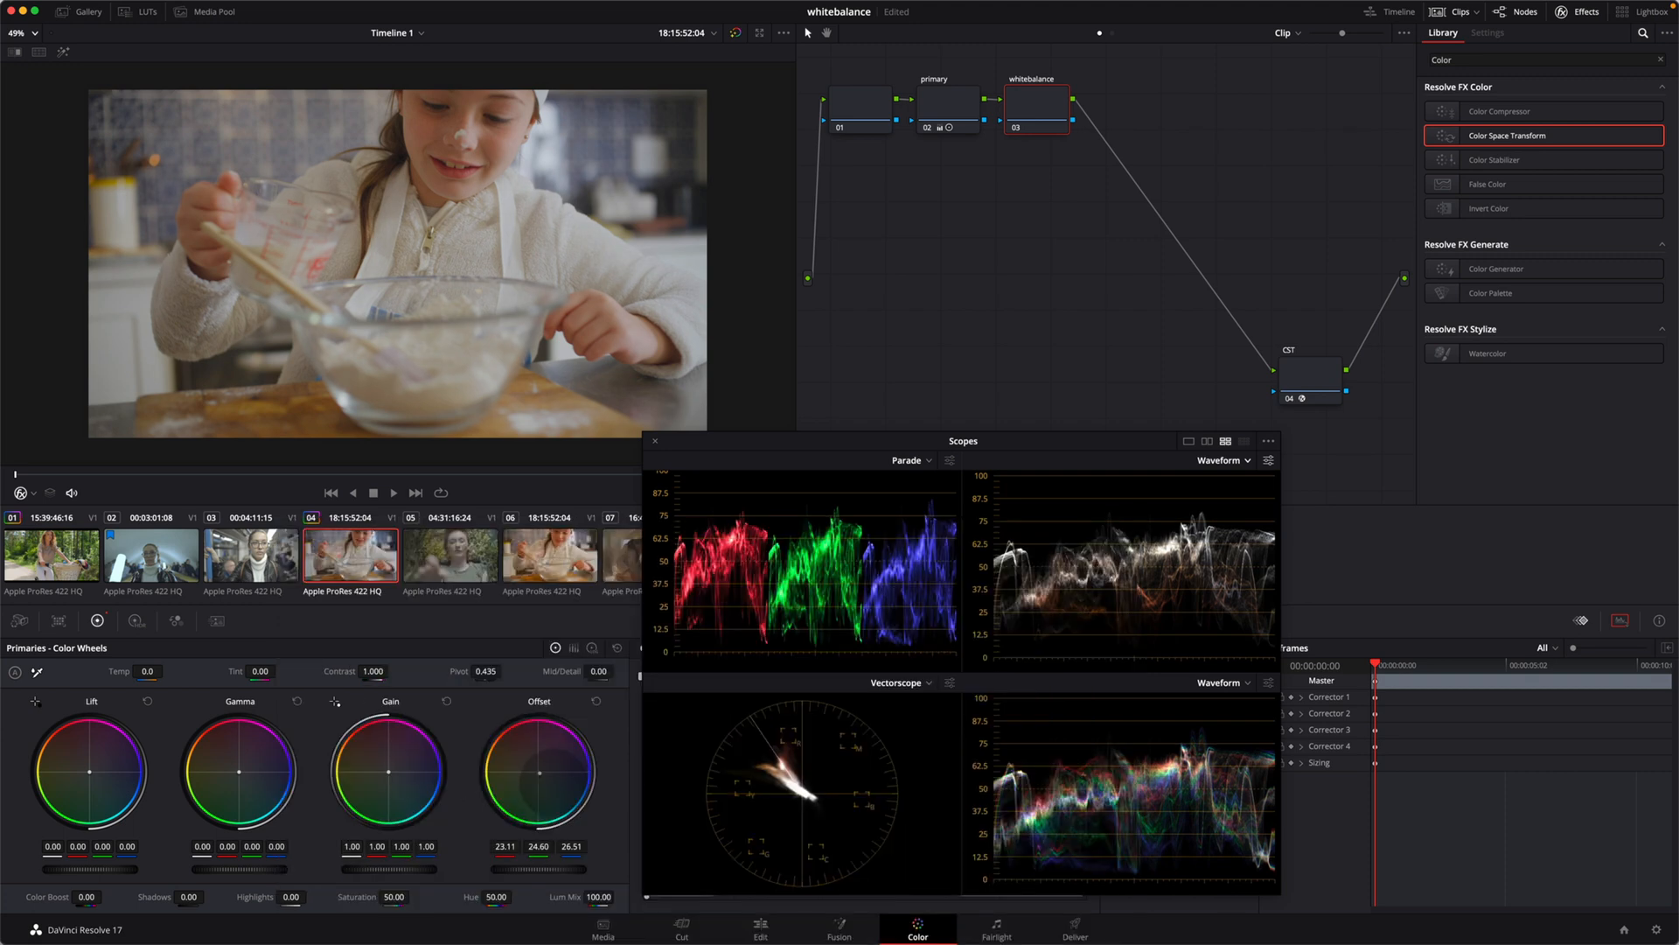
# Step: Shift the whitebalance node's offset further toward blue, to 22.09, 24.16 and 27.18, and compare the image with the node disabled and enabled
pyautogui.moveTo(553, 783); pyautogui.dragTo(555, 787)
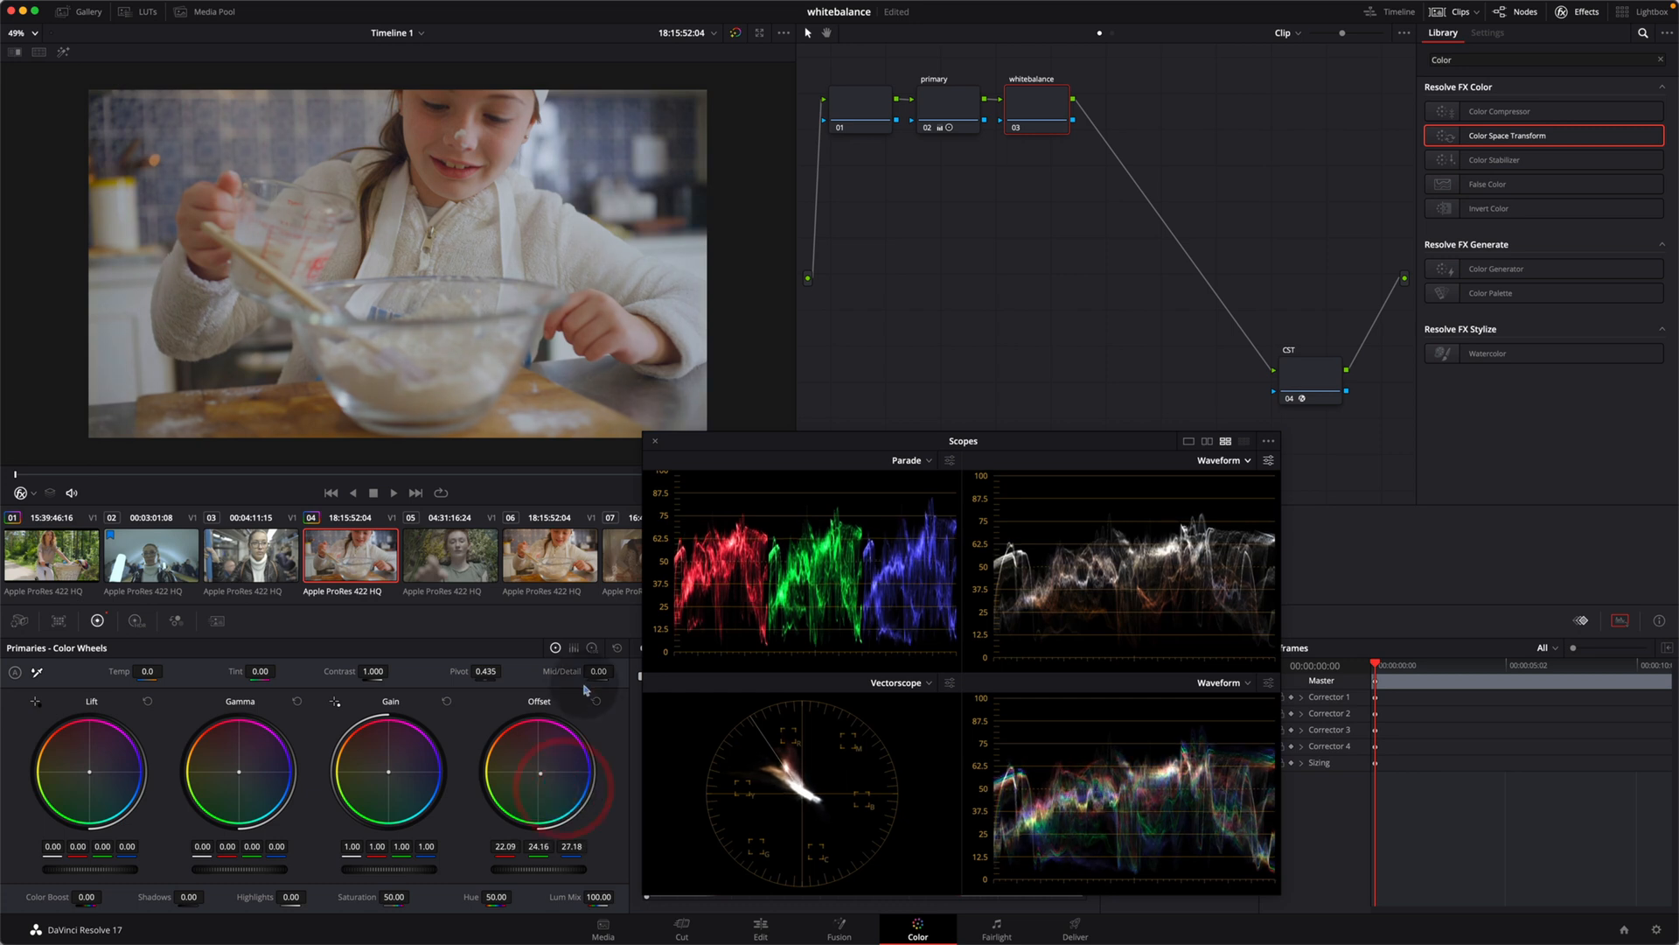
pyautogui.press('super+d')
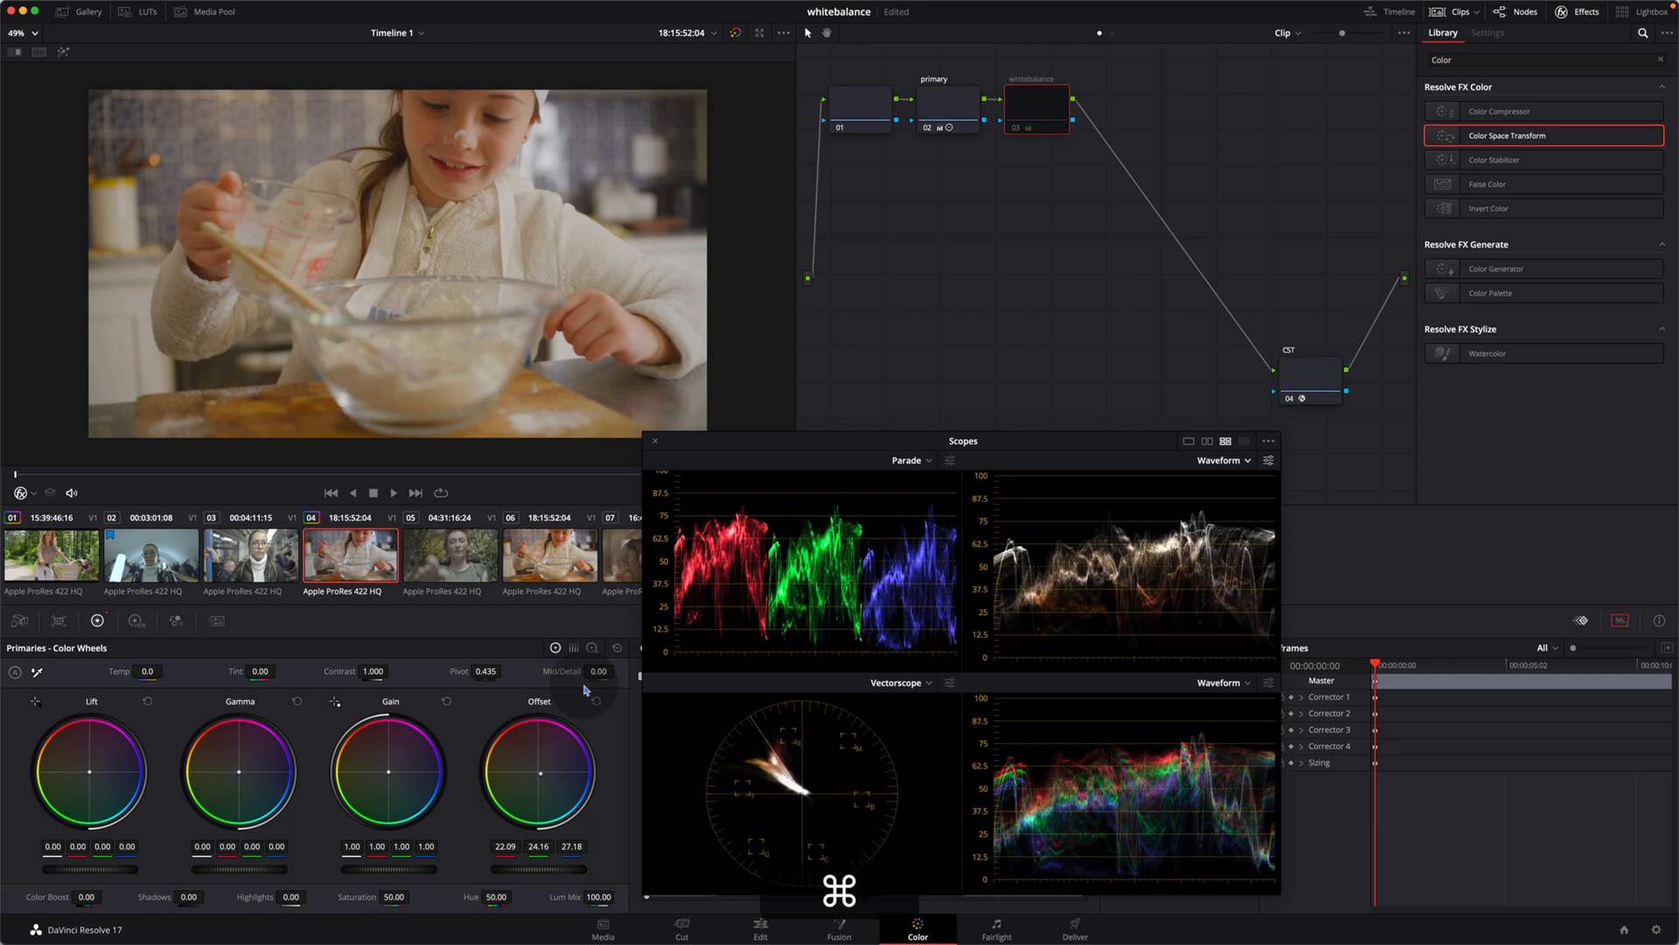
pyautogui.press('super+d')
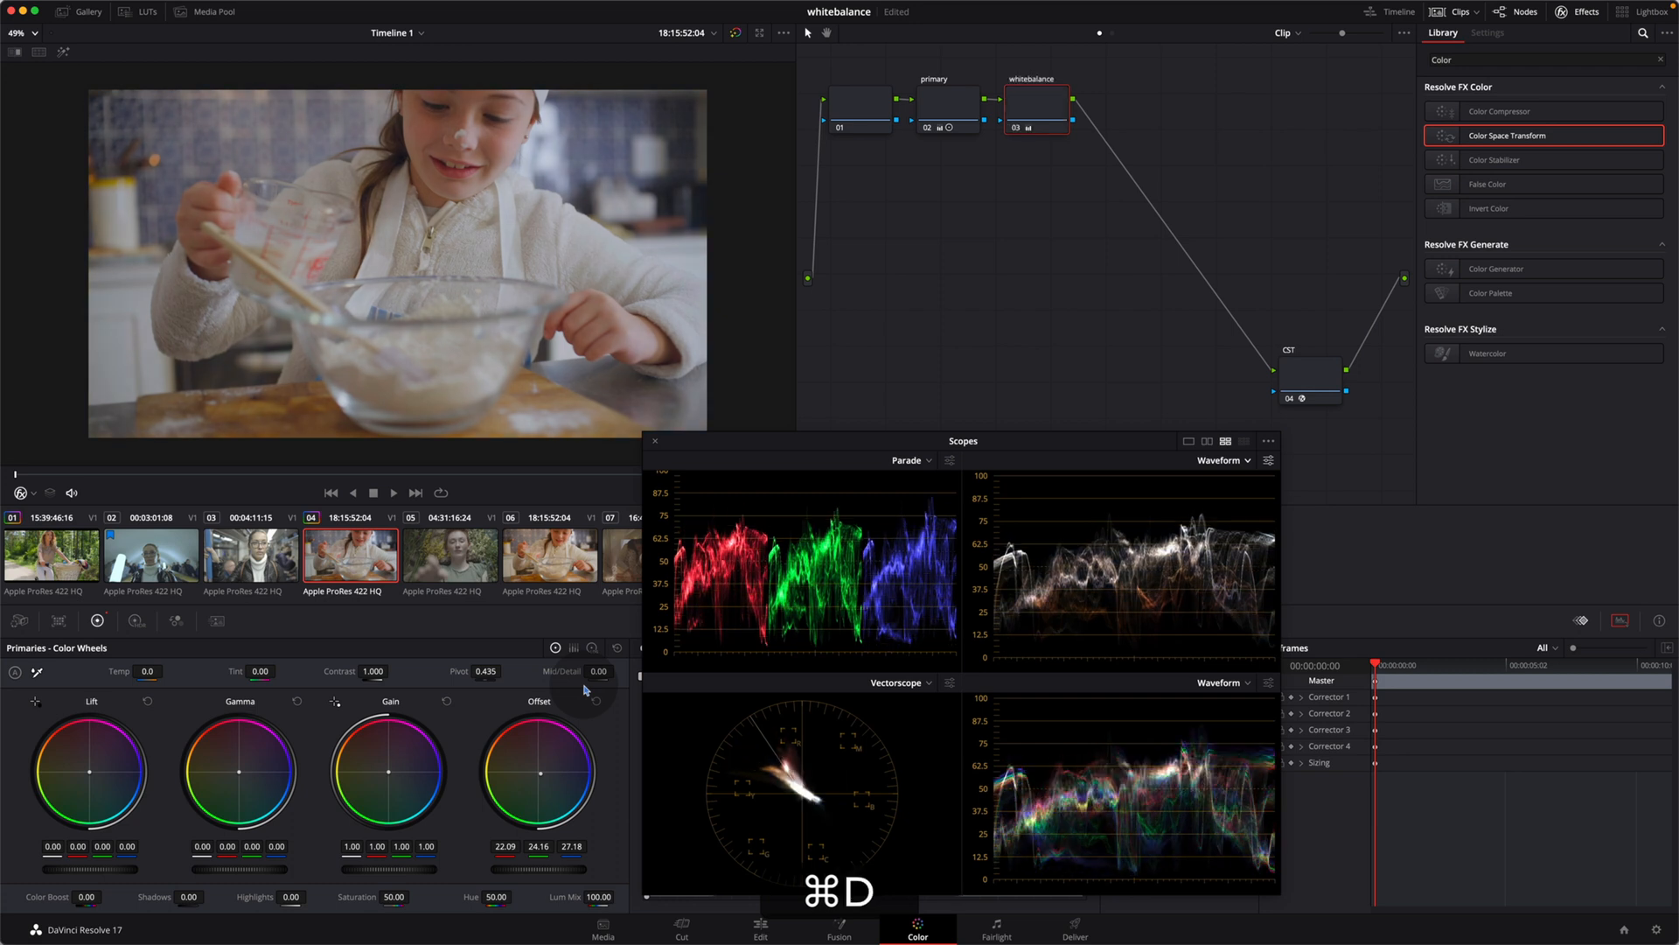
pyautogui.press('super+d')
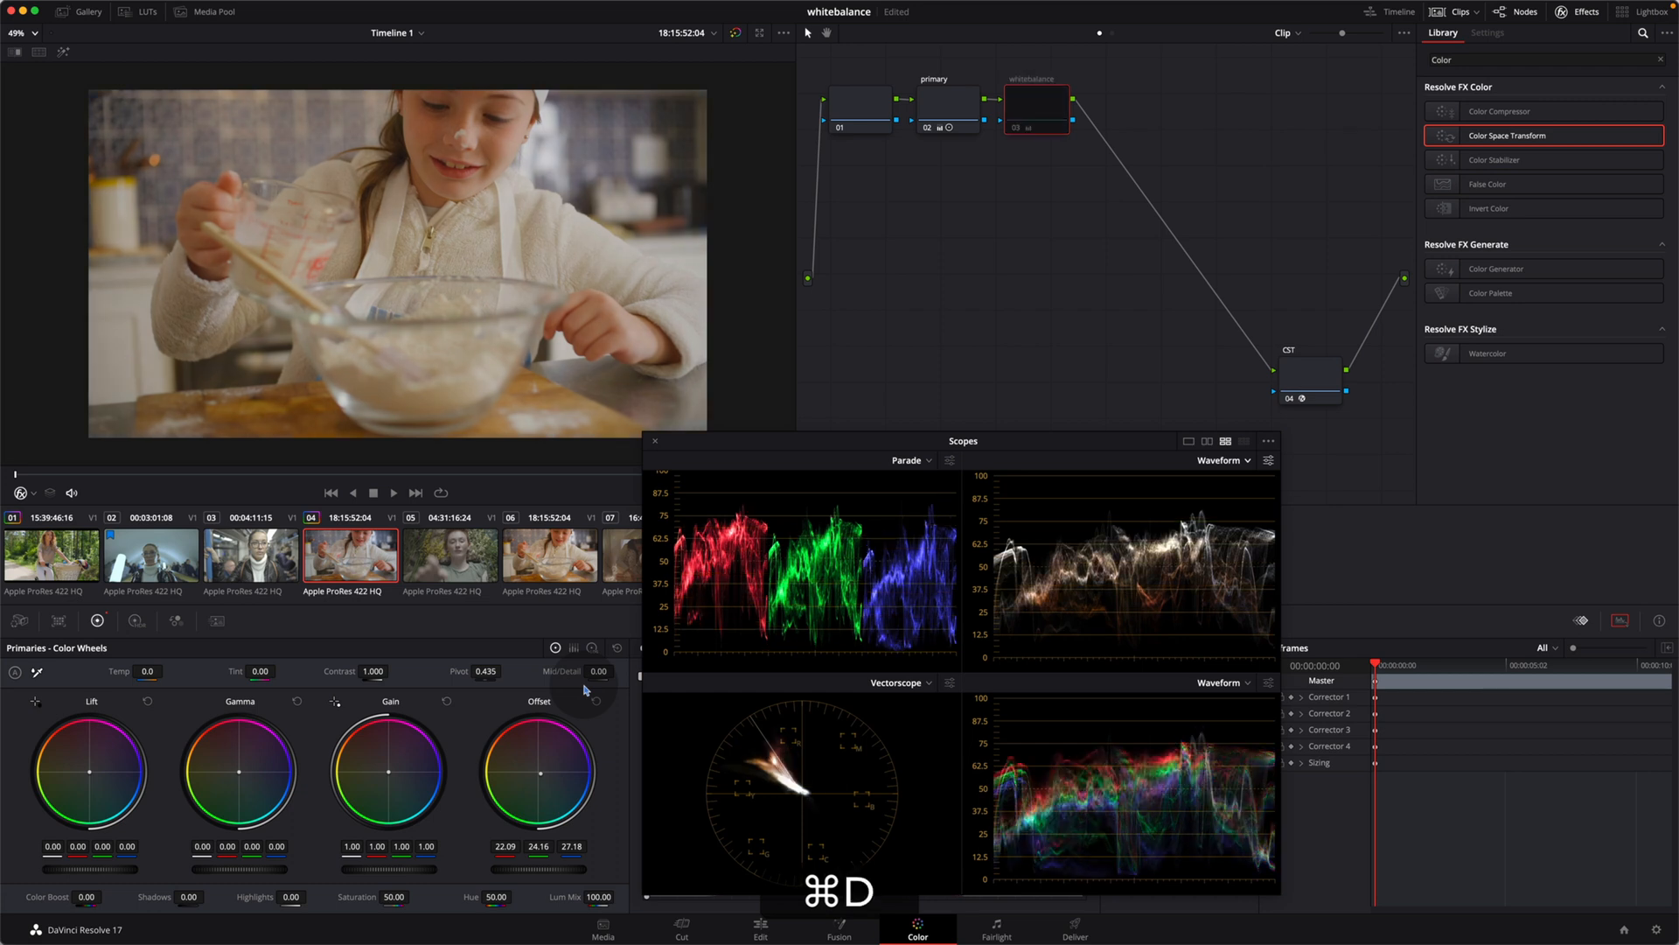
pyautogui.press('super+d')
pyautogui.press('super+d')
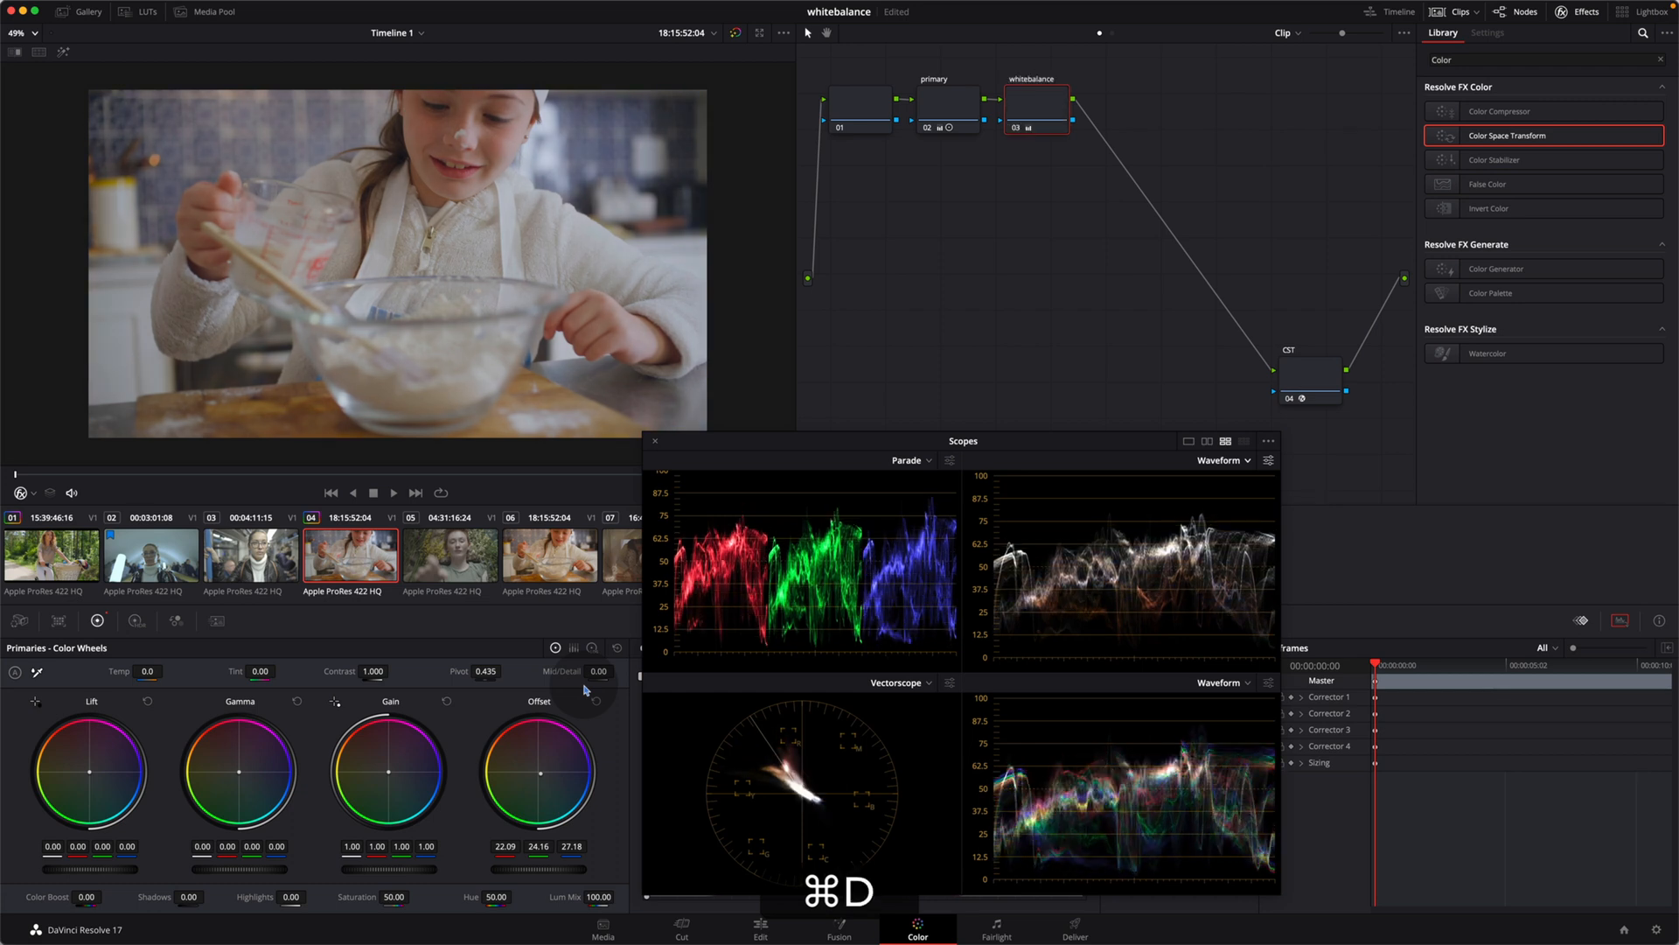
pyautogui.press('super+d')
pyautogui.press('super+d')
# Step: Add a circle window to the whitebalance node, shrink it and place it on the girl's white sleeve beside the apron
pyautogui.moveTo(691, 452); pyautogui.dragTo(993, 459)
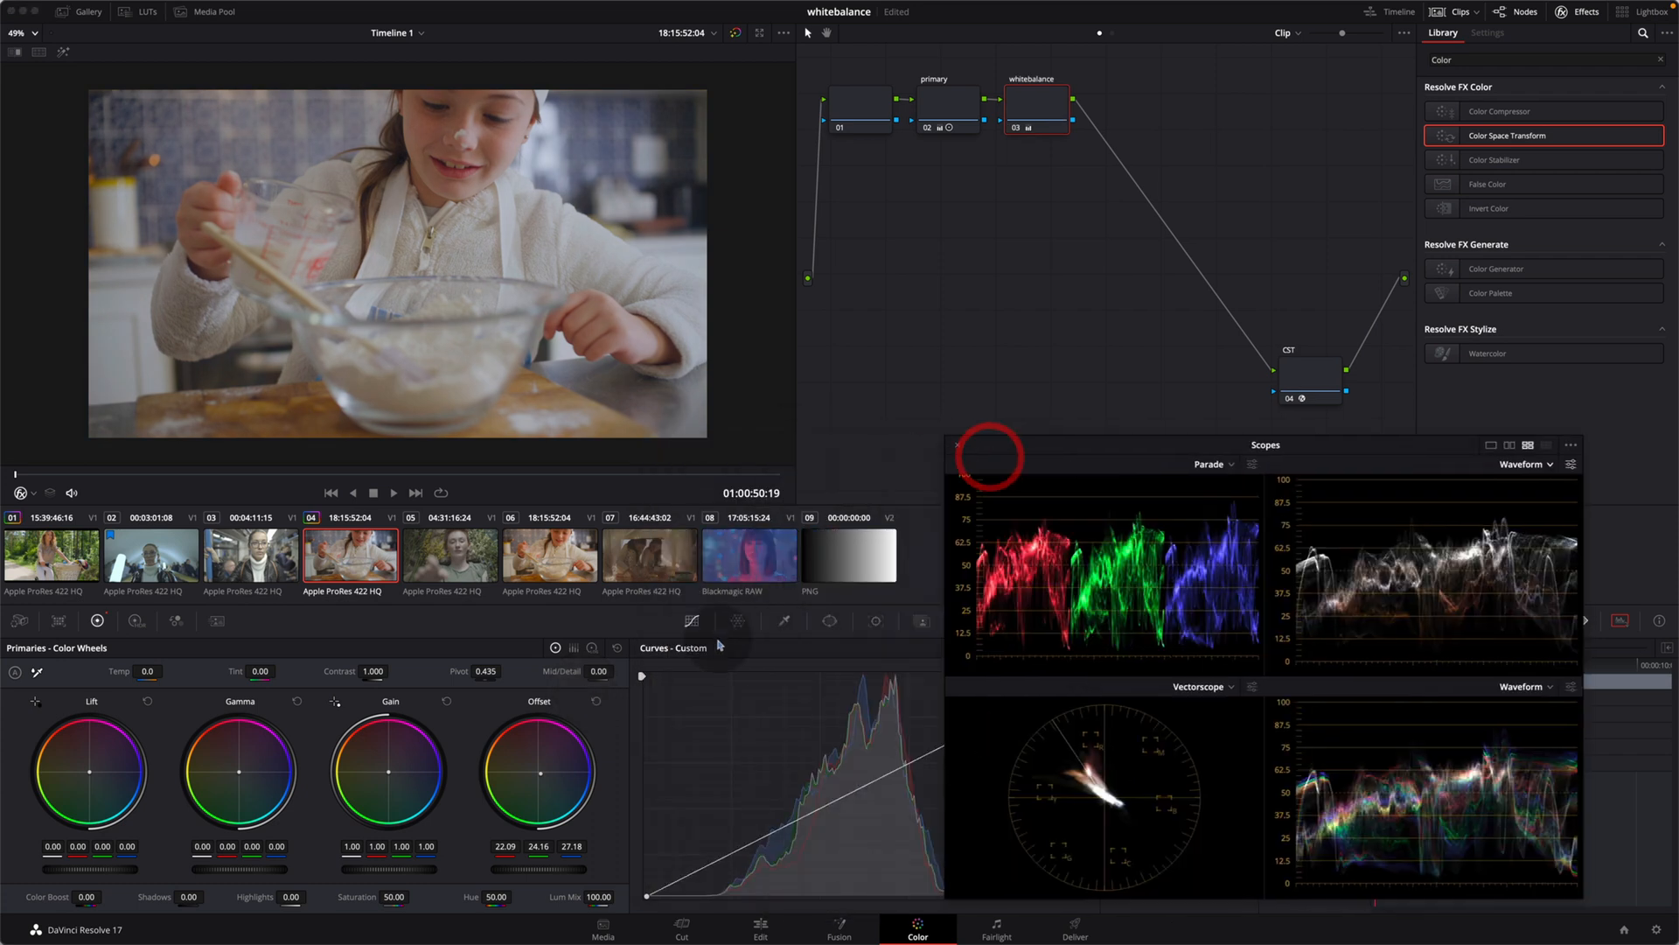
pyautogui.click(829, 621)
pyautogui.click(659, 740)
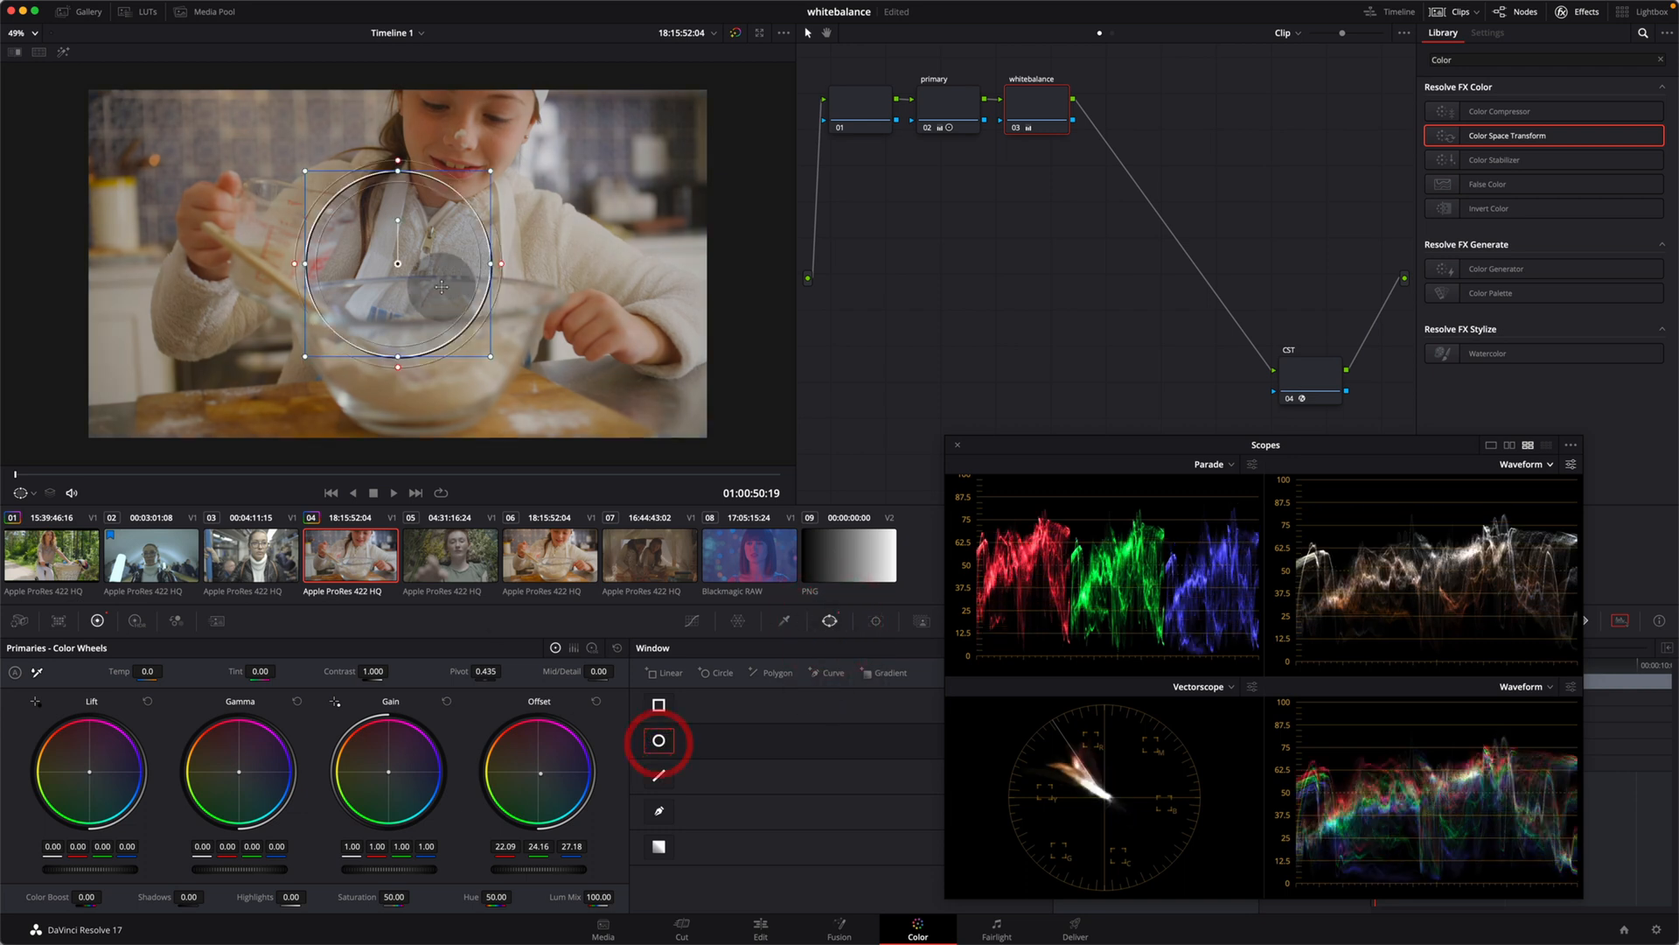
pyautogui.moveTo(304, 172); pyautogui.dragTo(372, 243)
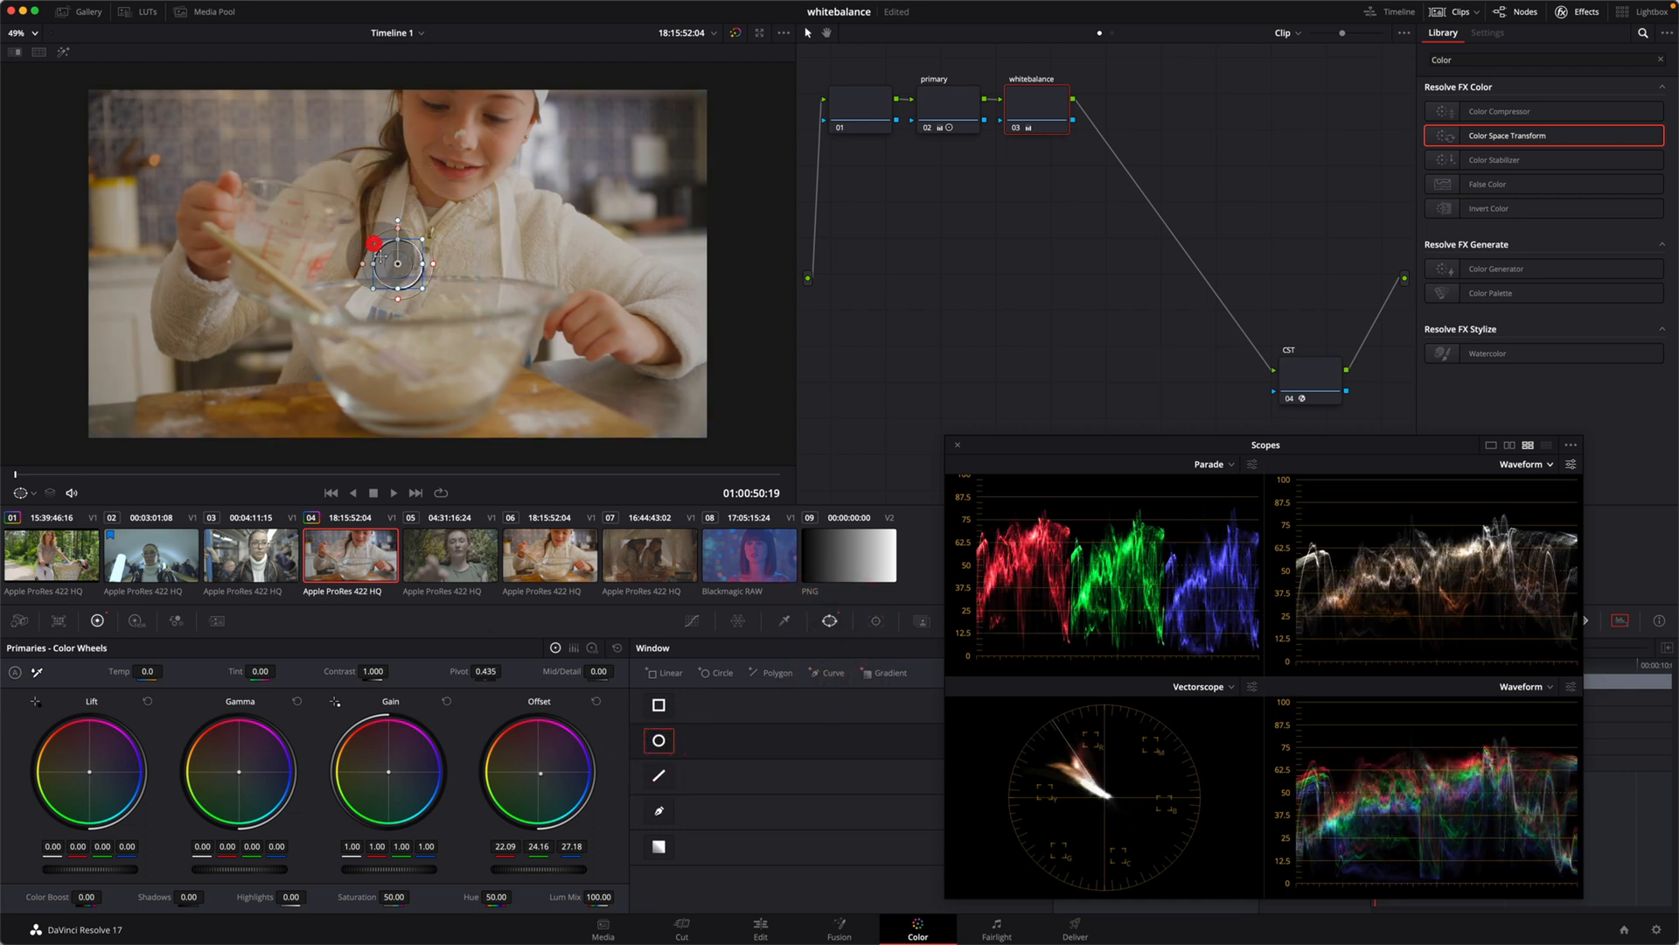
pyautogui.moveTo(478, 258); pyautogui.dragTo(586, 251)
# Step: Isolate the circled sleeve with Highlight, balance it on the scopes by setting the offset's blue to 26.14, and turn Highlight off
pyautogui.scroll(-1, 85, 63)
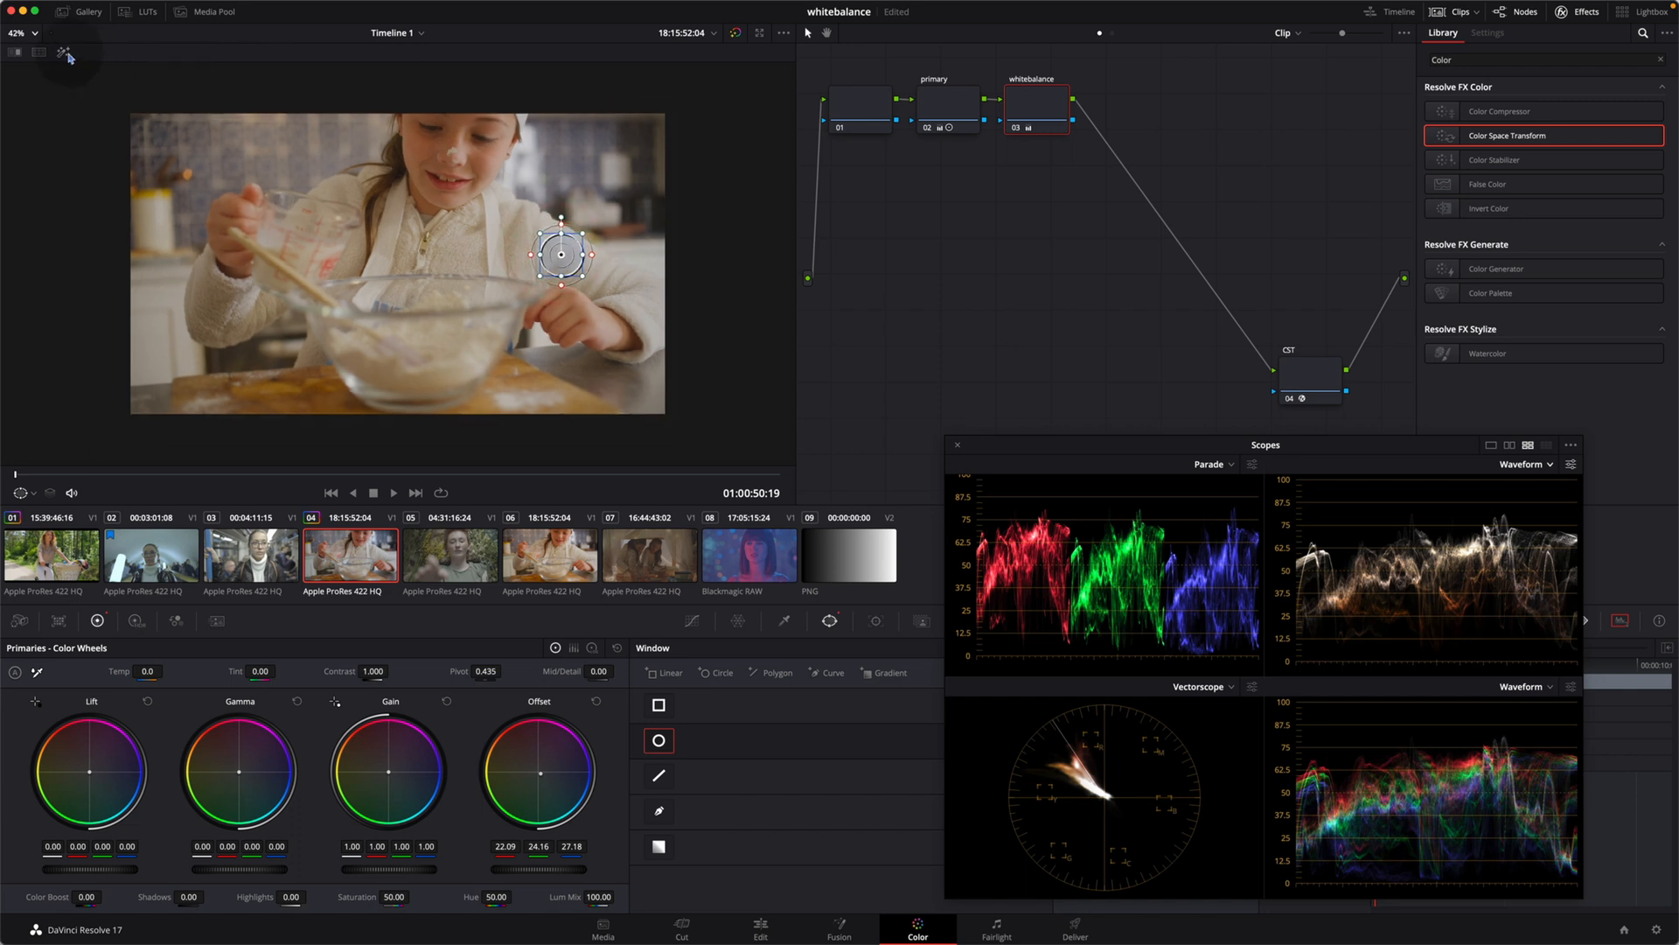
pyautogui.click(67, 55)
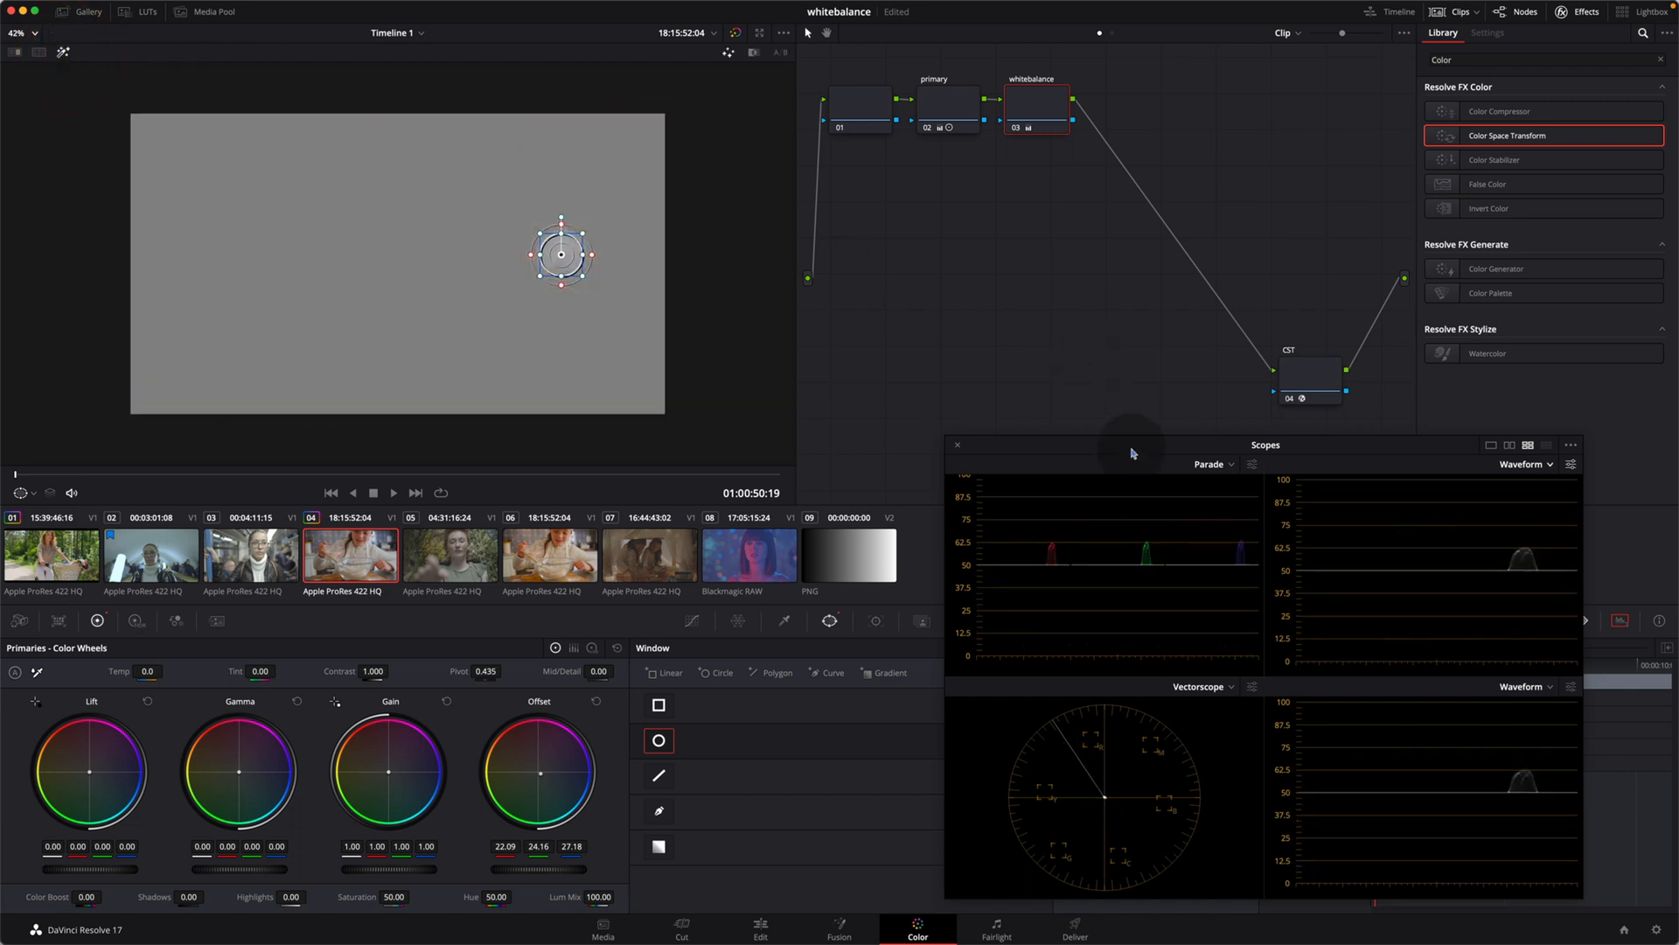
pyautogui.moveTo(1128, 450); pyautogui.dragTo(826, 369)
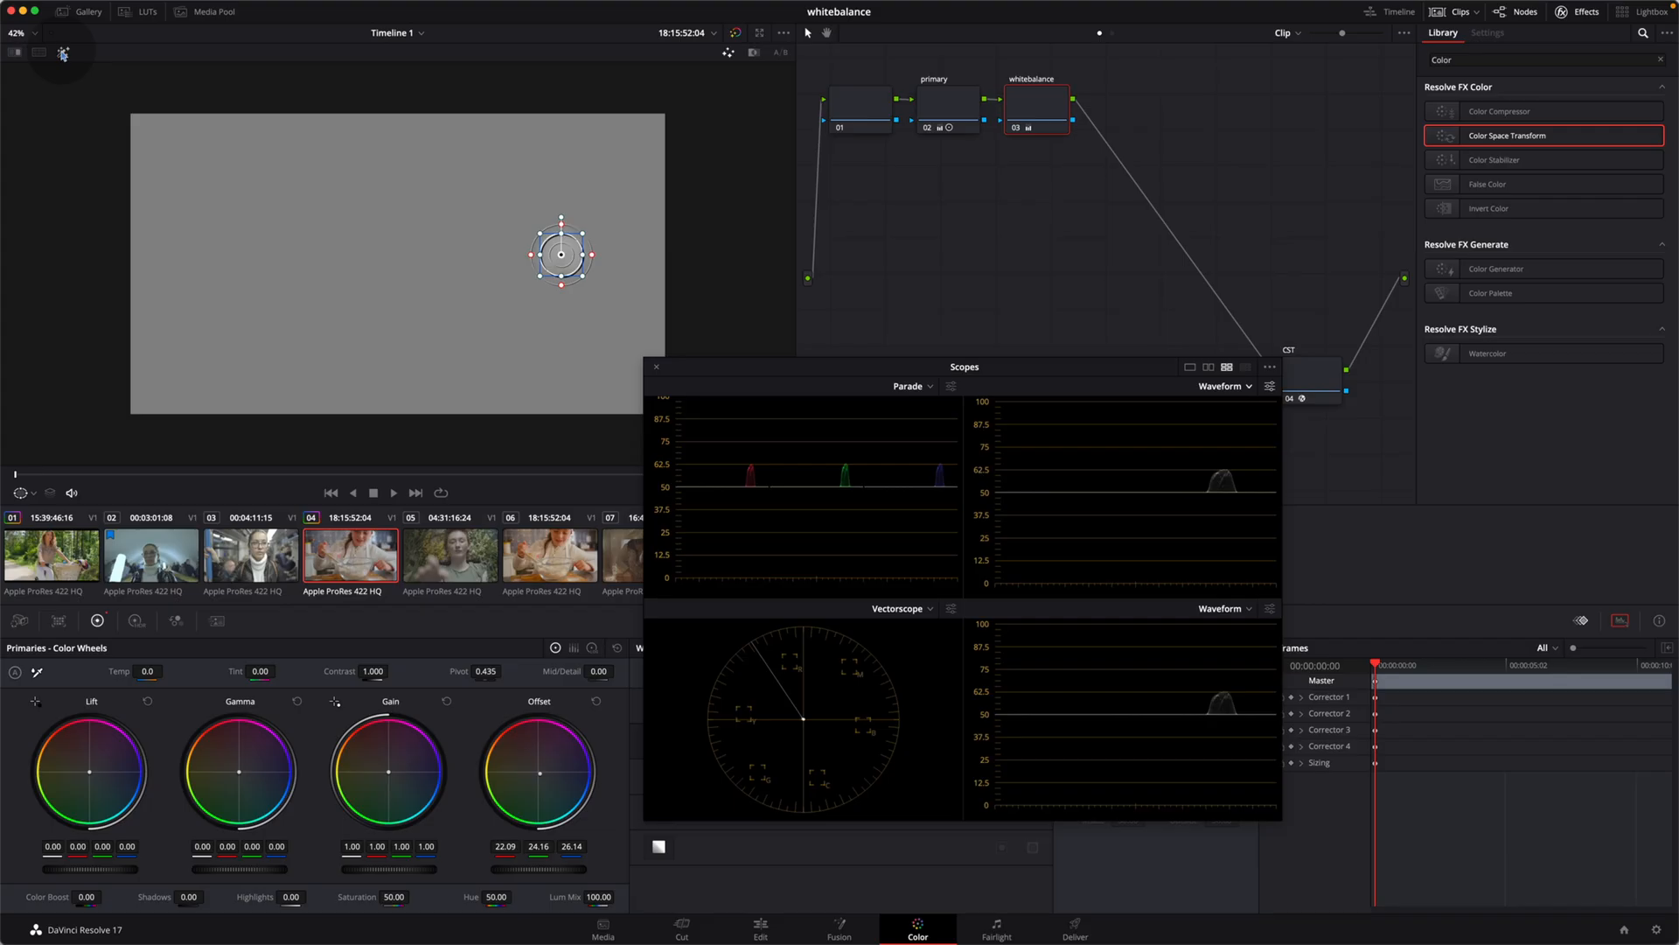
pyautogui.click(63, 51)
pyautogui.moveTo(797, 361); pyautogui.dragTo(1040, 384)
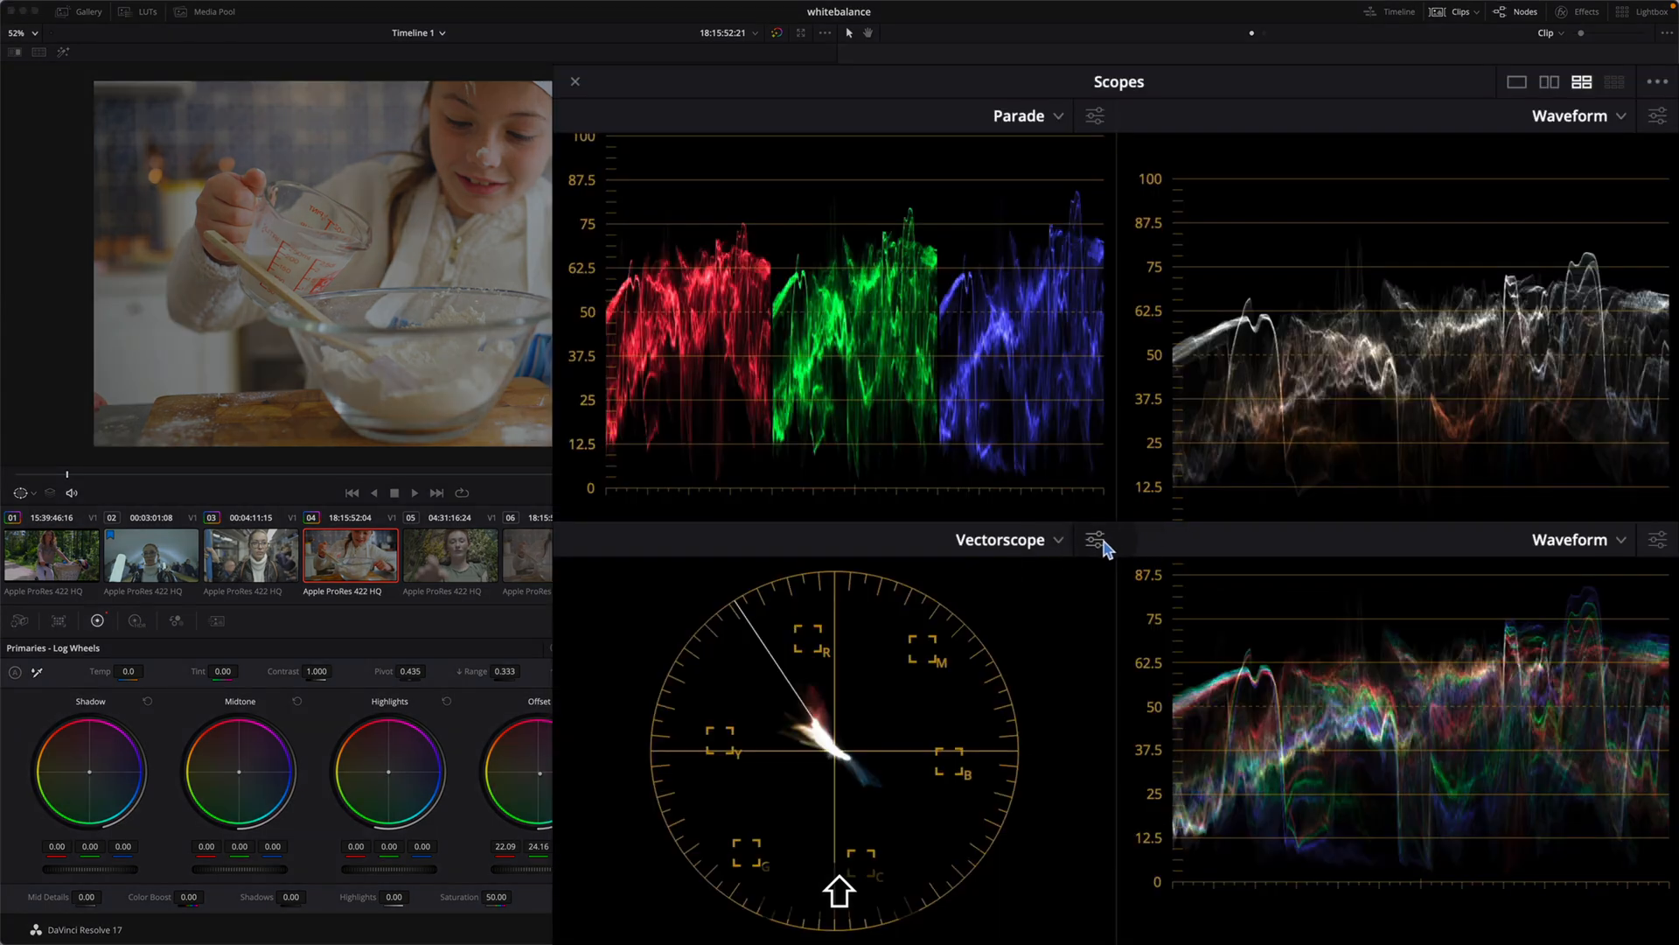
# Step: Toggle the skin tone indicator off and on in the vectorscope options, leave it on and close the options
pyautogui.click(1098, 542)
pyautogui.moveTo(1057, 425); pyautogui.dragTo(1260, 417)
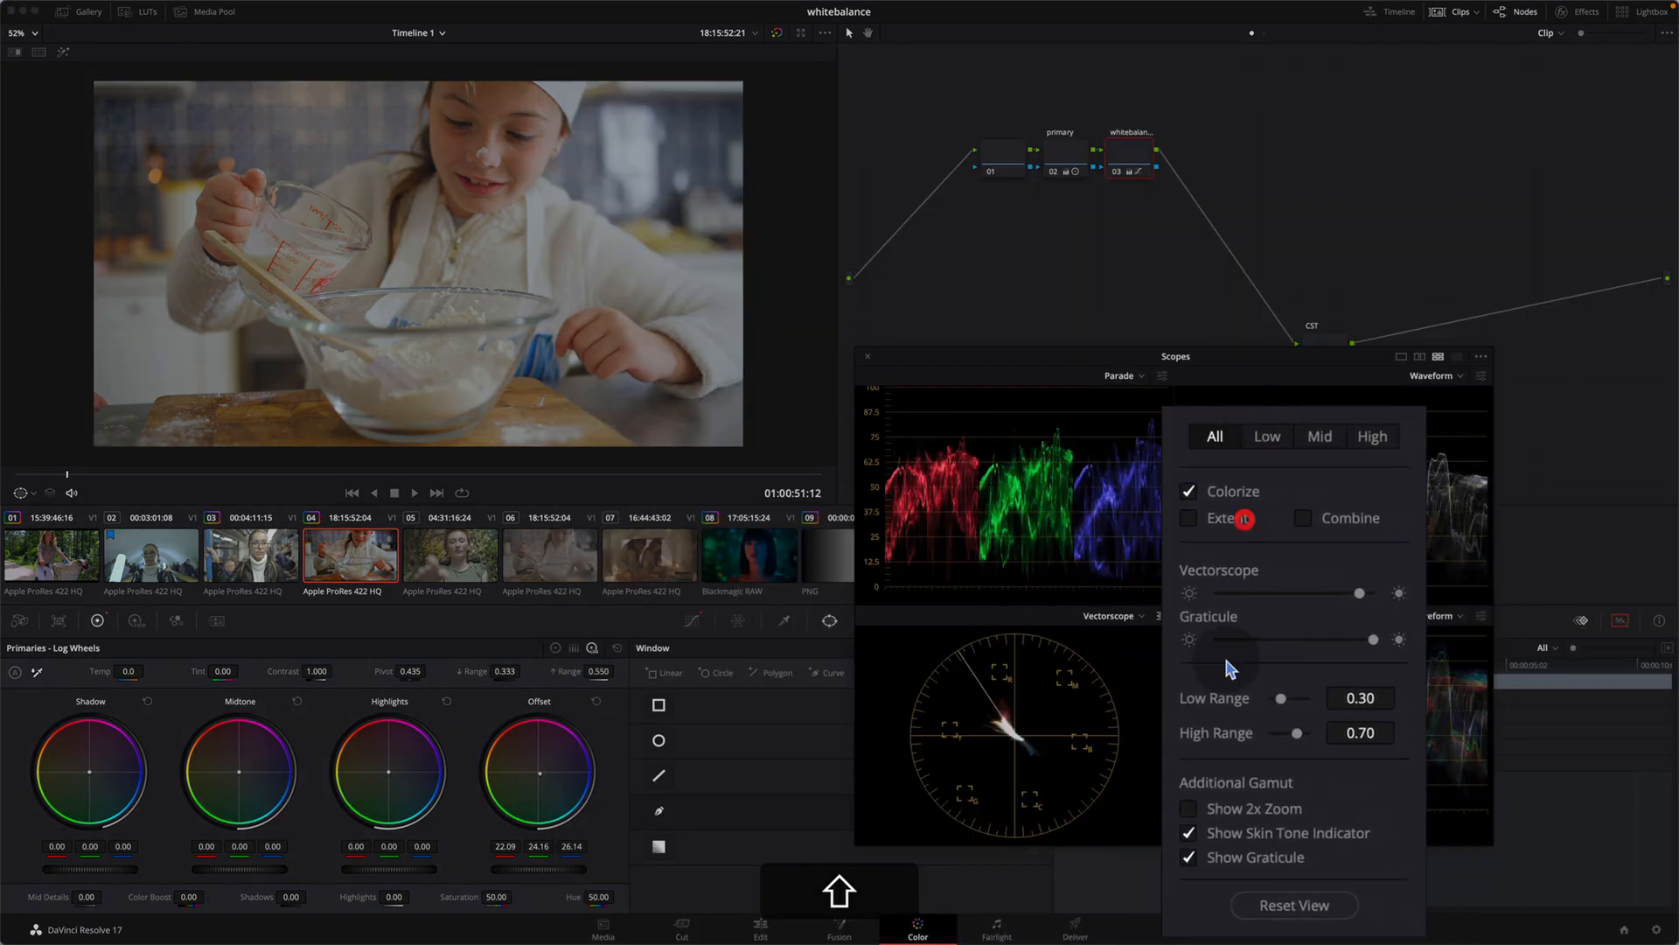
pyautogui.click(1254, 828)
pyautogui.click(1253, 826)
pyautogui.click(1255, 829)
pyautogui.click(1255, 829)
pyautogui.click(1256, 829)
pyautogui.click(1282, 833)
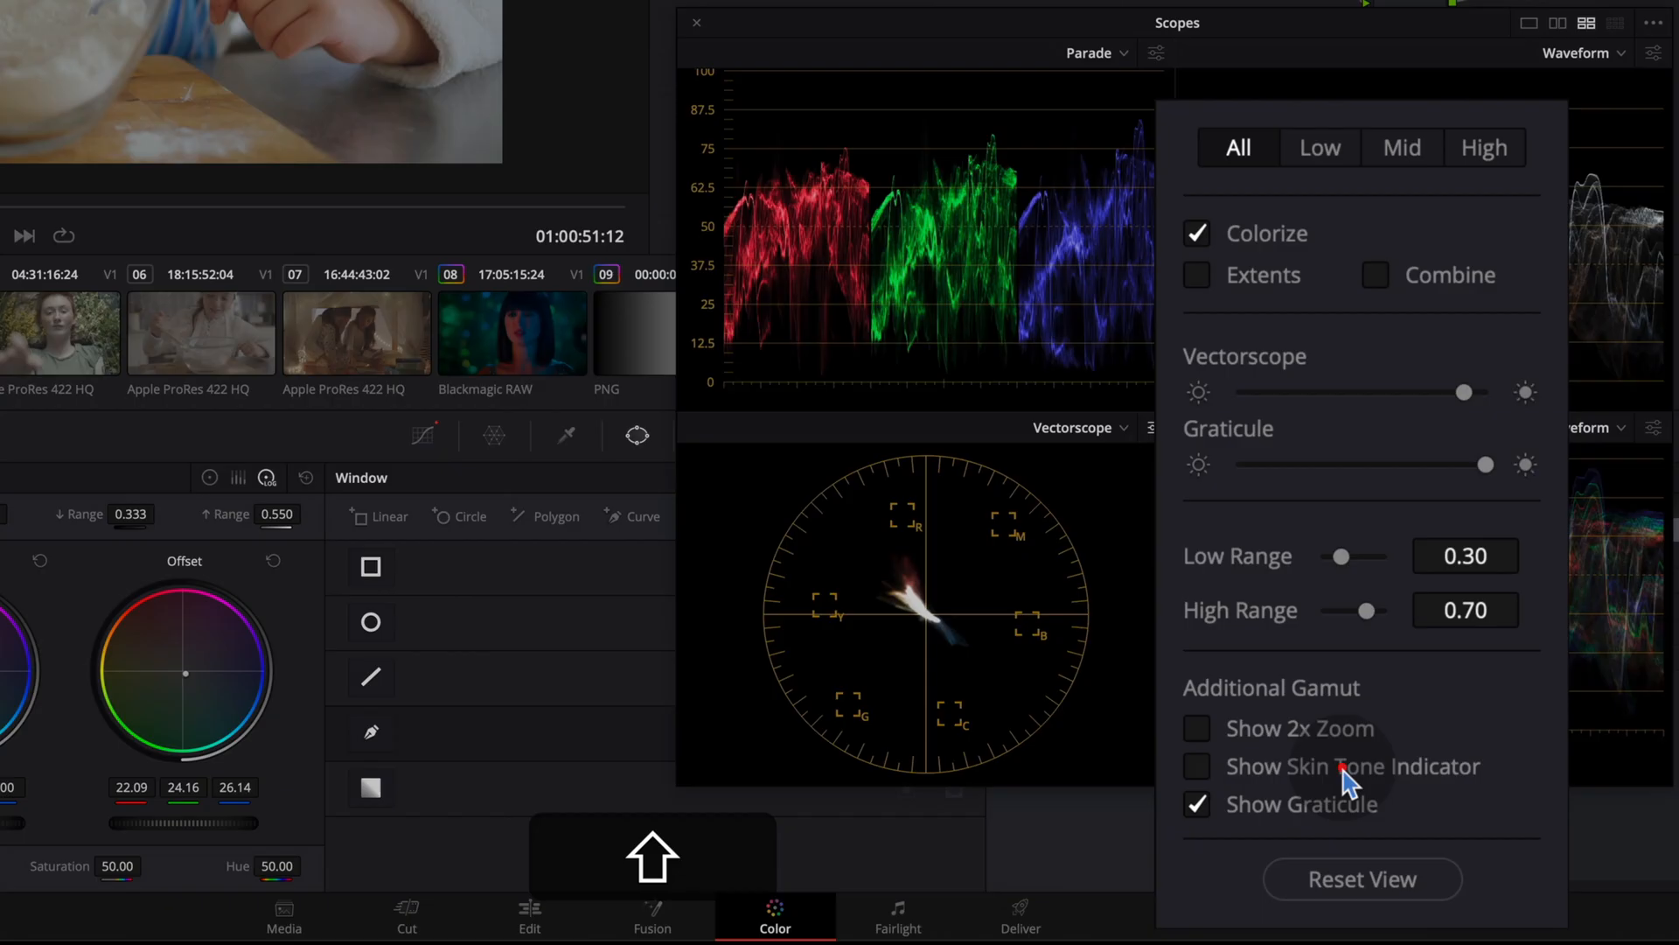
pyautogui.click(1282, 834)
pyautogui.click(1281, 834)
pyautogui.click(1282, 833)
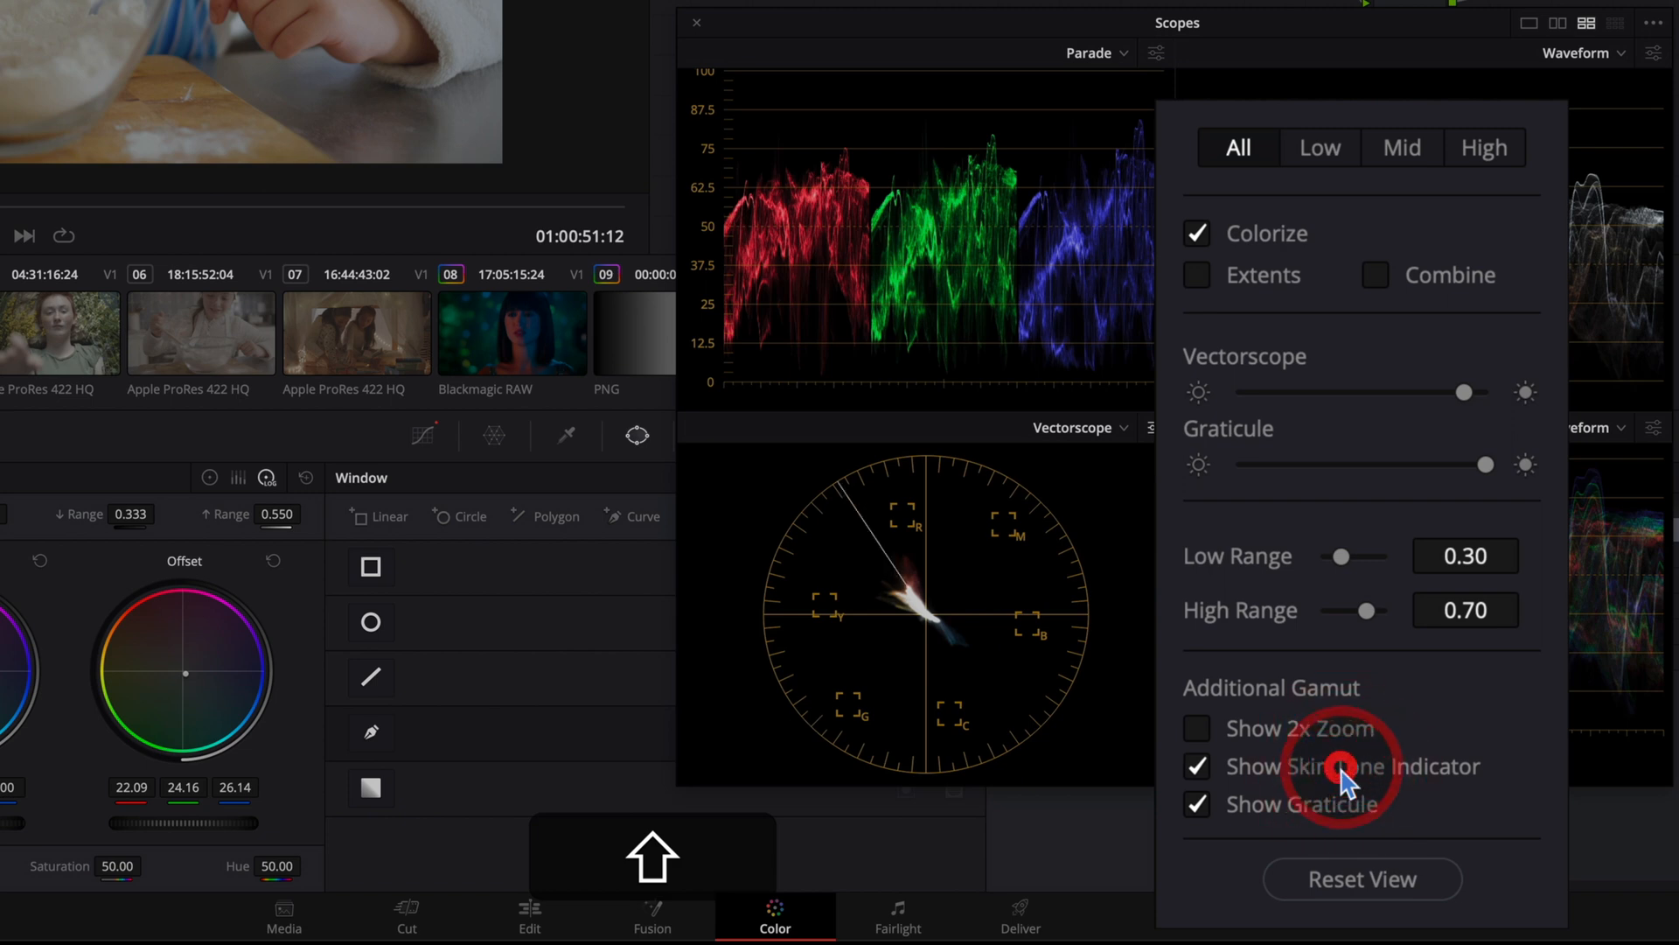
pyautogui.click(1341, 771)
pyautogui.click(1342, 773)
pyautogui.click(1347, 776)
pyautogui.click(1365, 779)
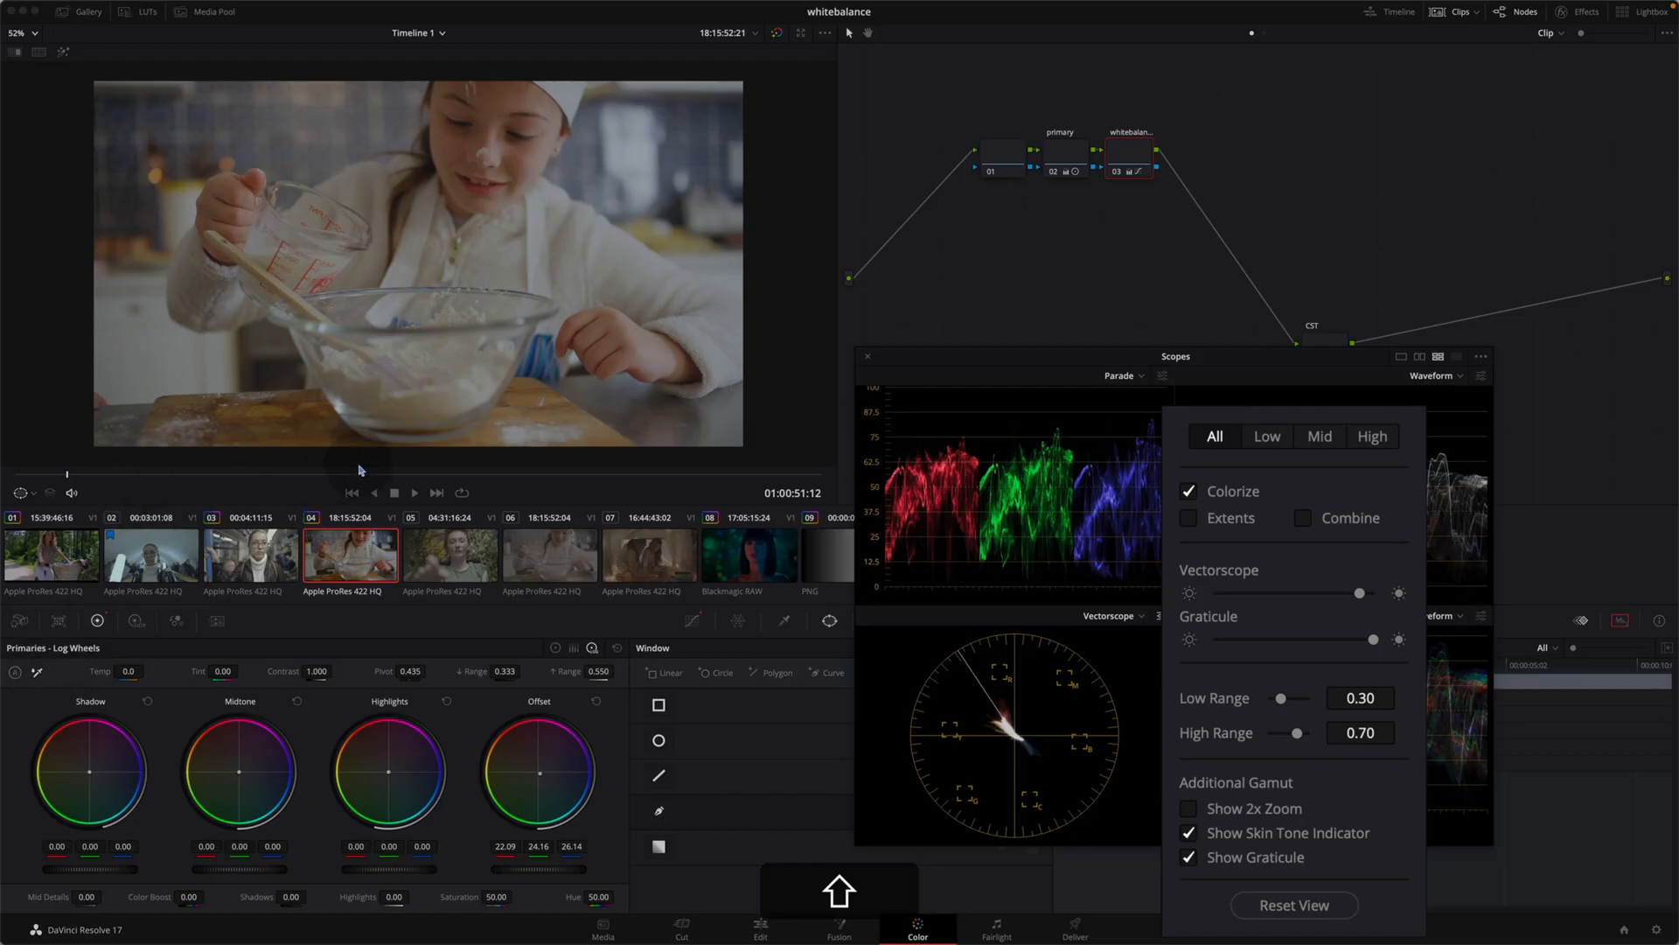
pyautogui.hotkey('shift', 'q')
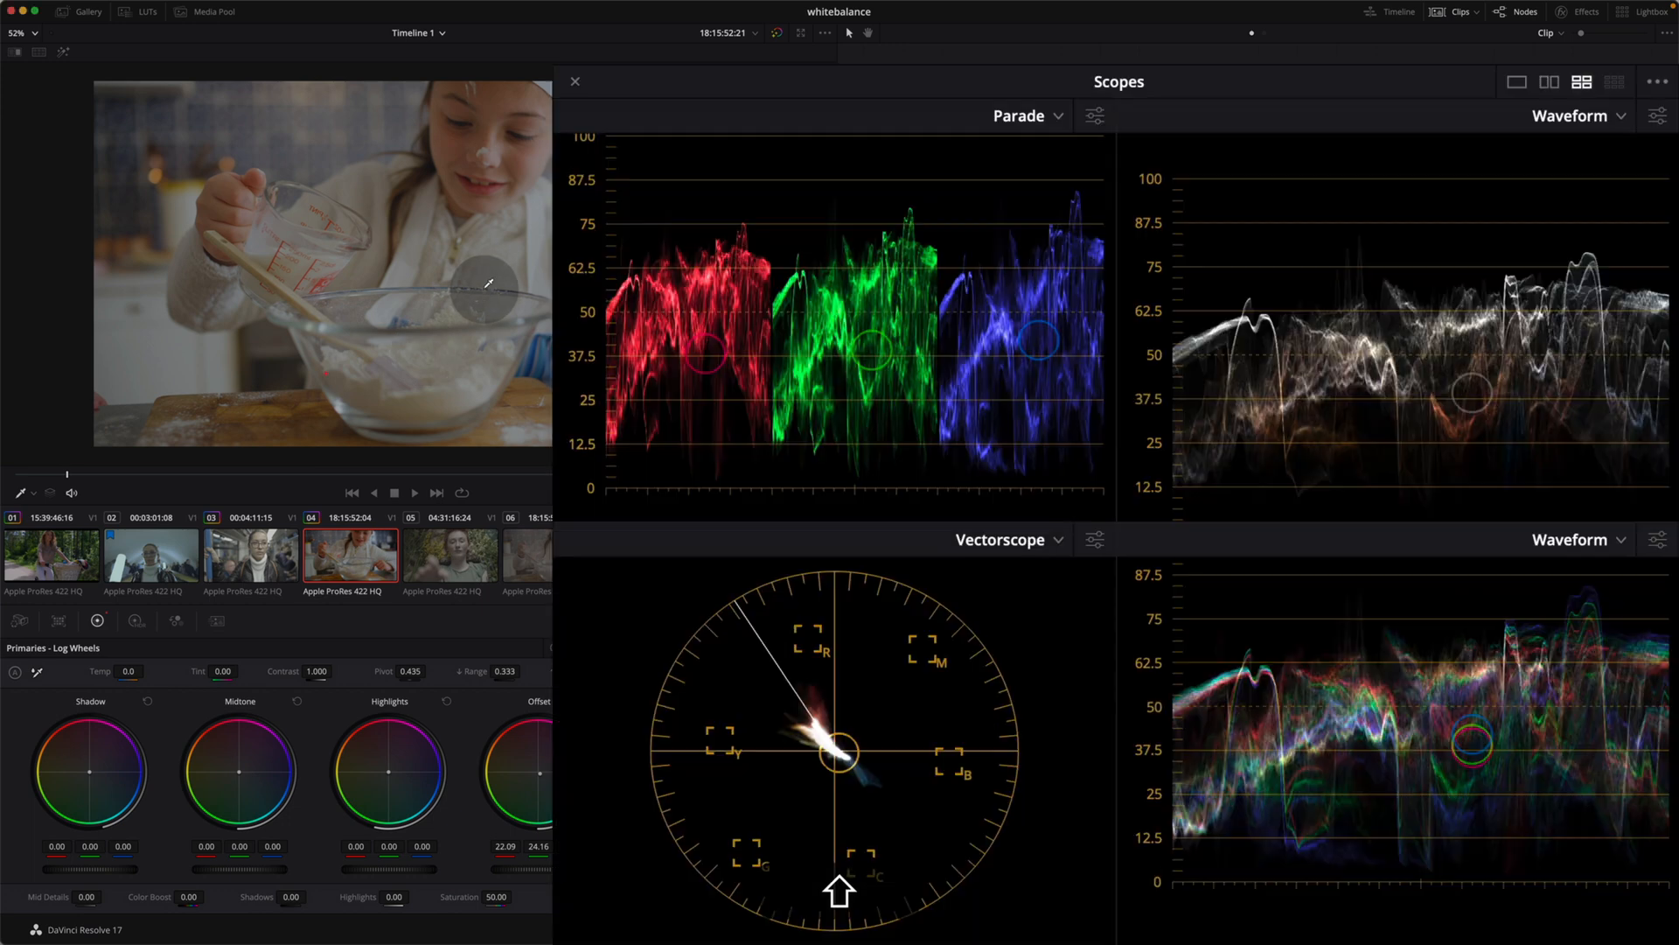
pyautogui.click(497, 281)
pyautogui.hotkey('shift', 'q')
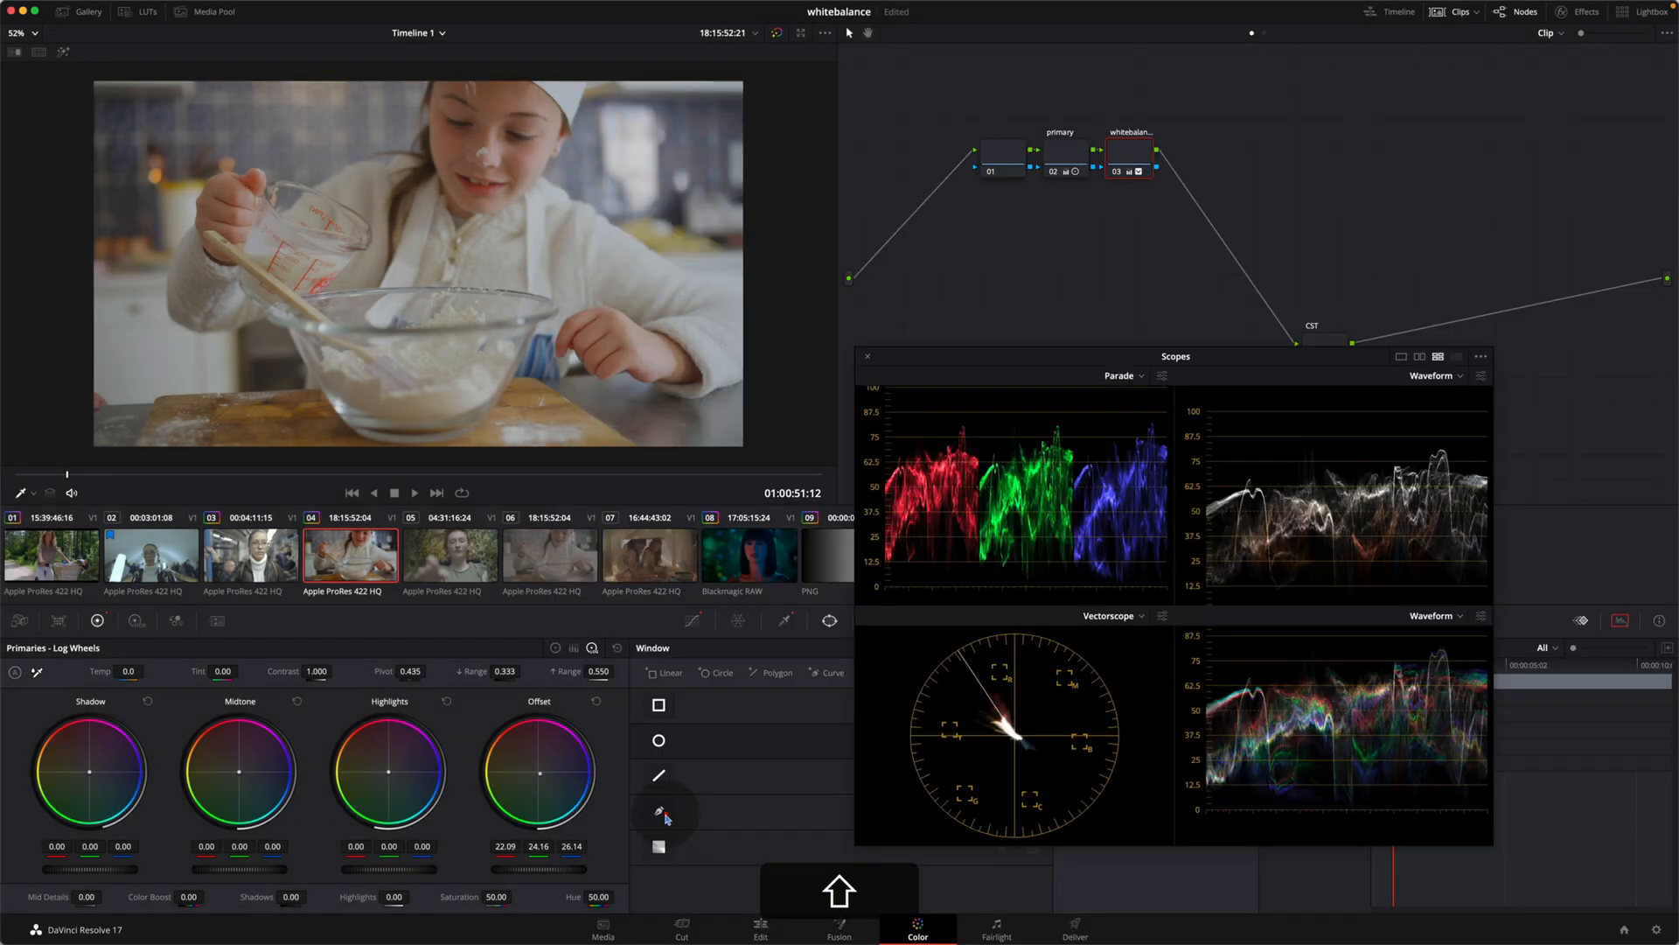
# Step: Outline the girl's cheek with a curve window and isolate it with Highlight to examine its skin tone on the vectorscope
pyautogui.click(662, 813)
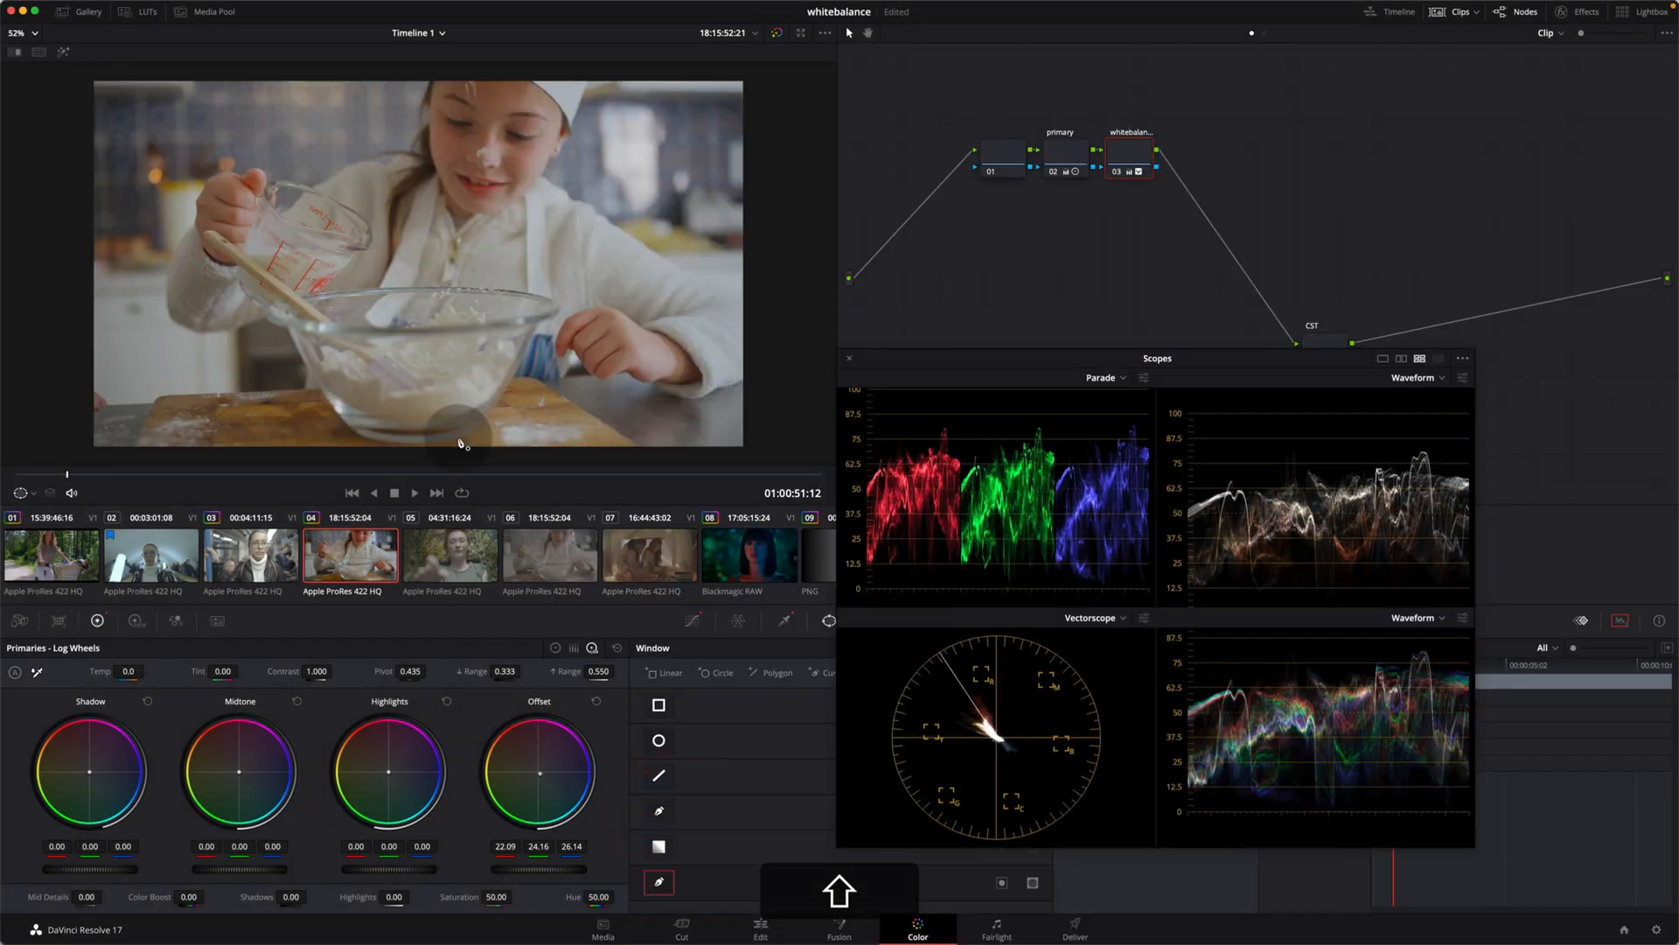
pyautogui.click(539, 109)
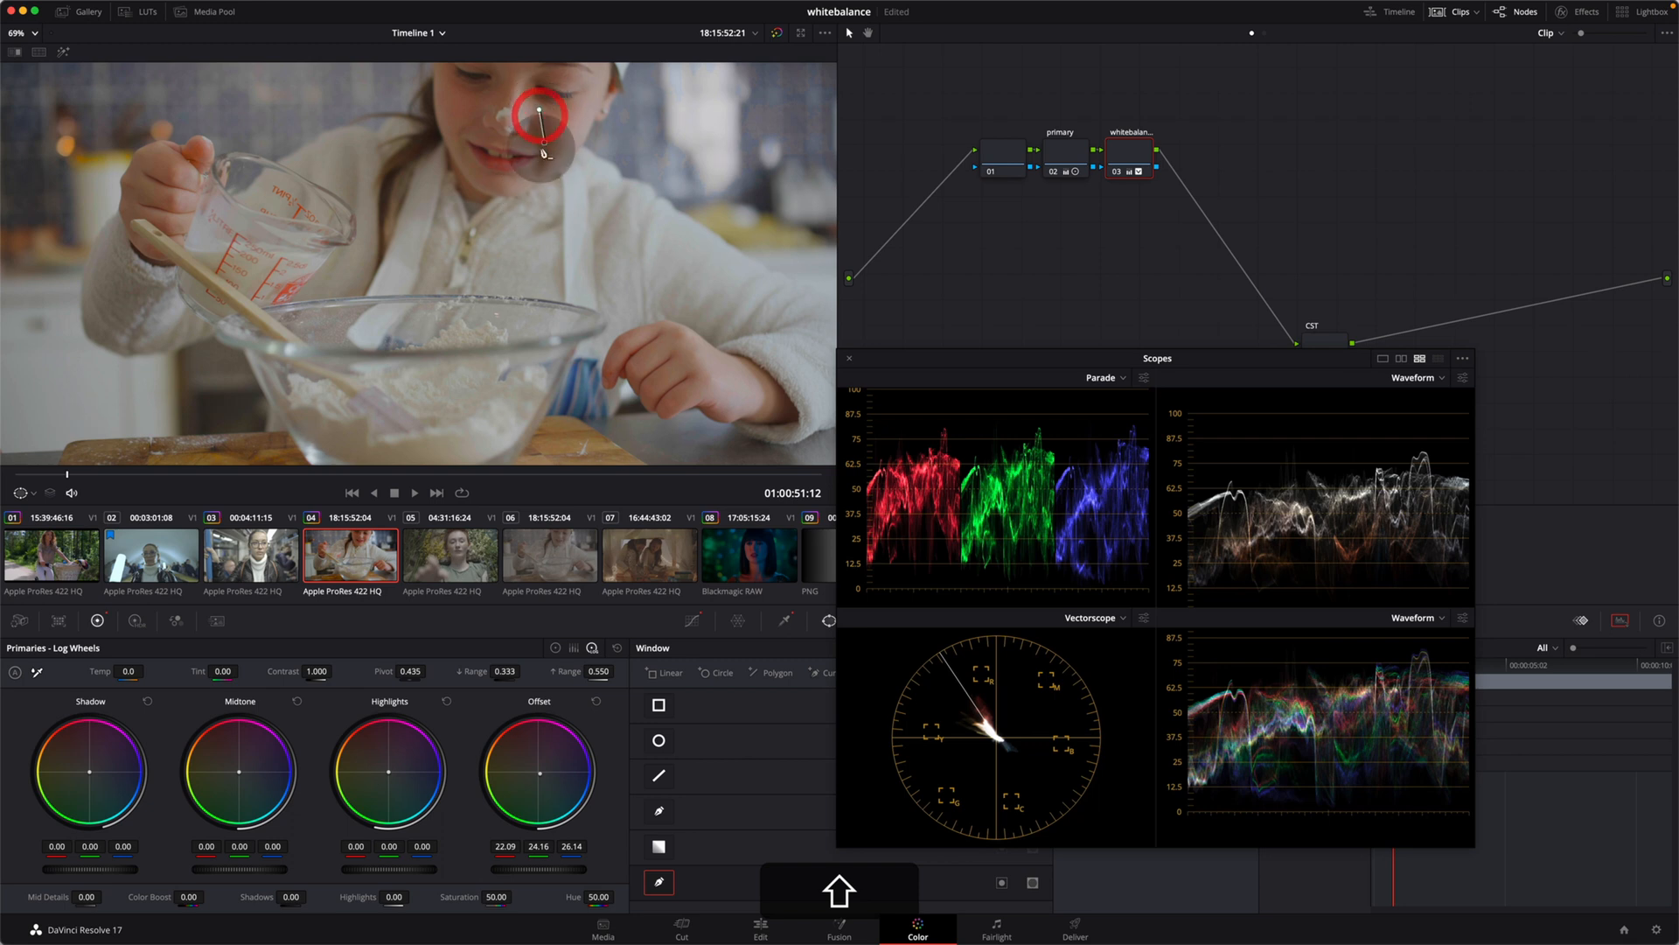
pyautogui.click(544, 142)
pyautogui.click(525, 172)
pyautogui.click(520, 187)
pyautogui.click(529, 188)
pyautogui.click(578, 131)
pyautogui.click(599, 97)
pyautogui.click(569, 108)
pyautogui.click(539, 109)
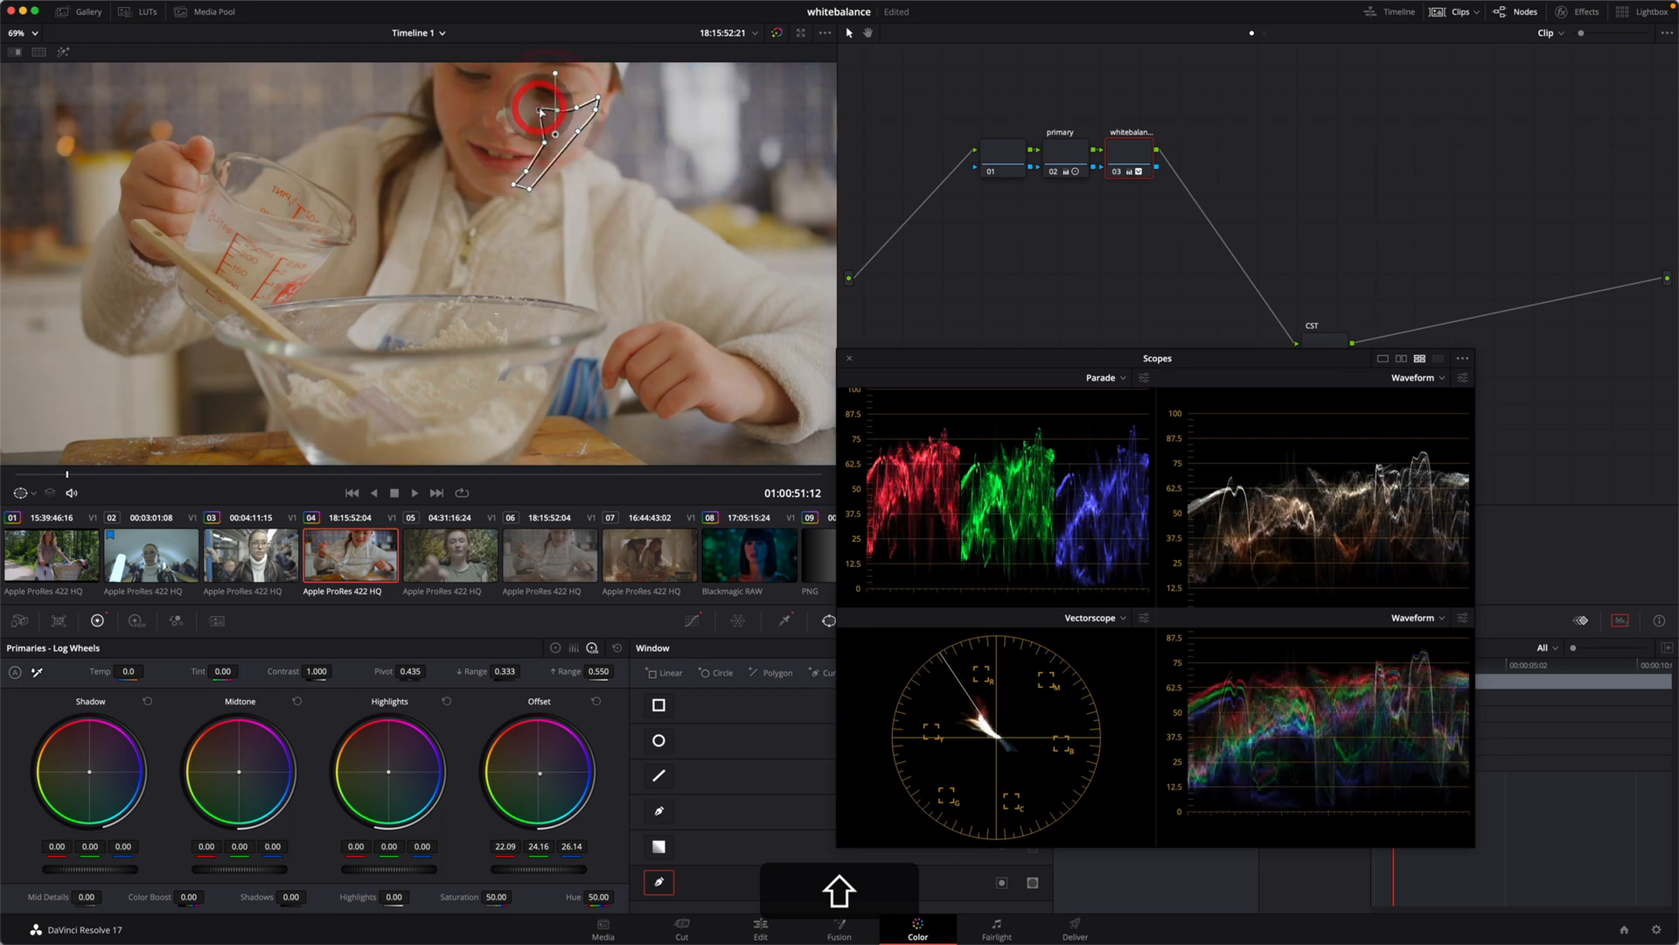
pyautogui.click(62, 54)
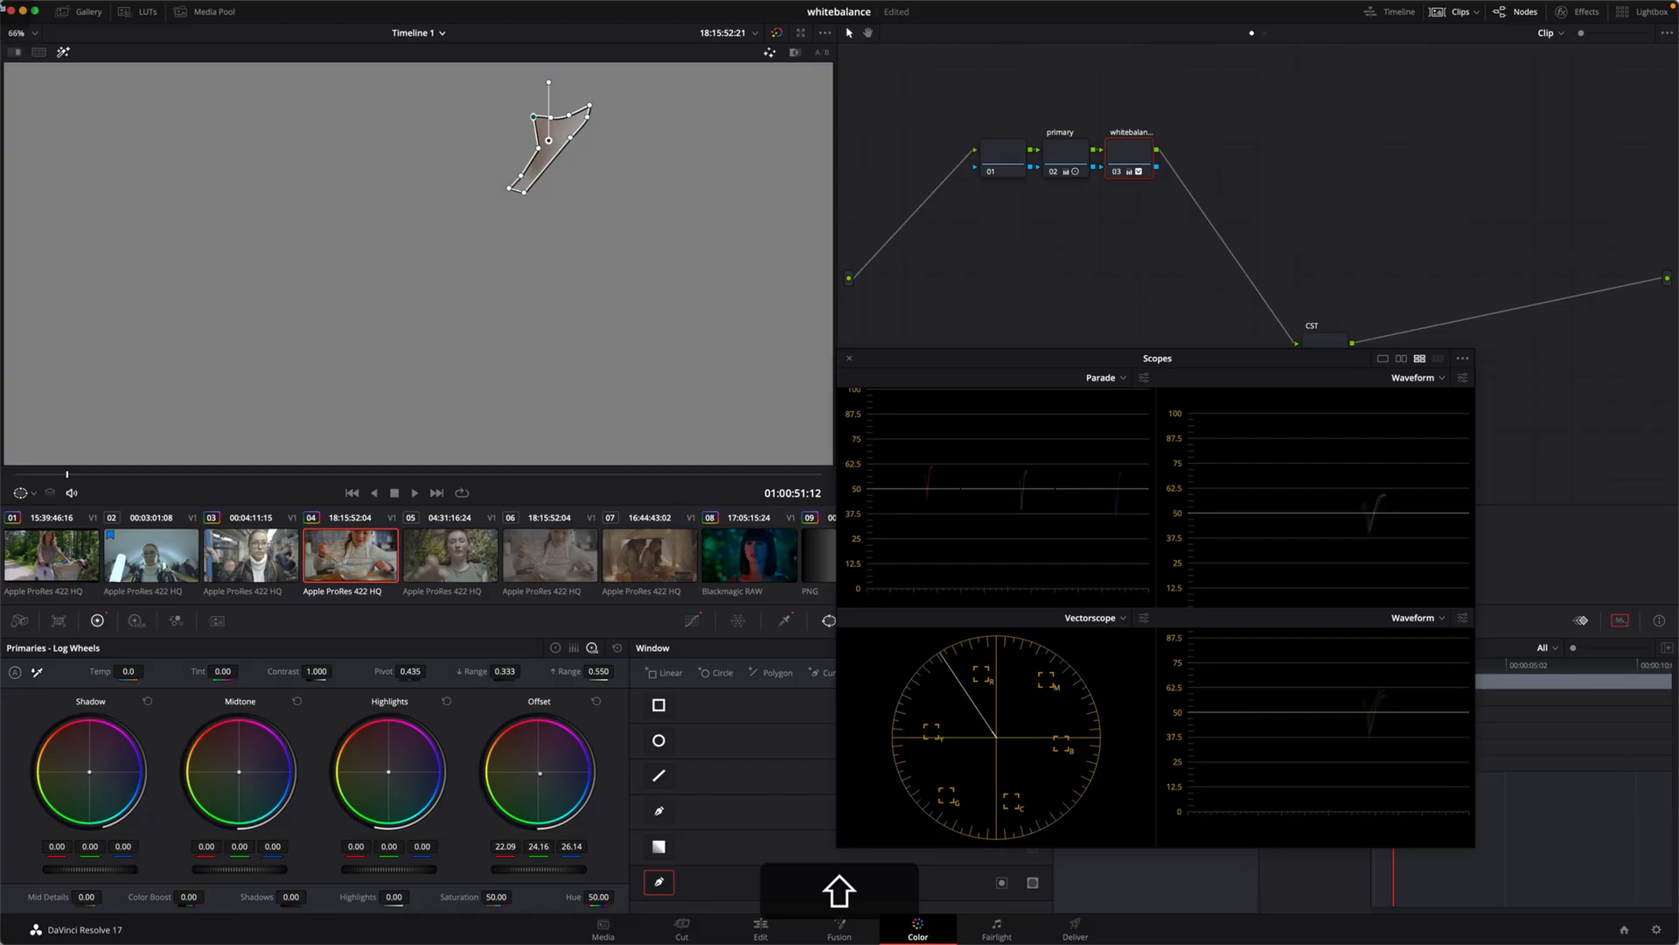
pyautogui.click(62, 51)
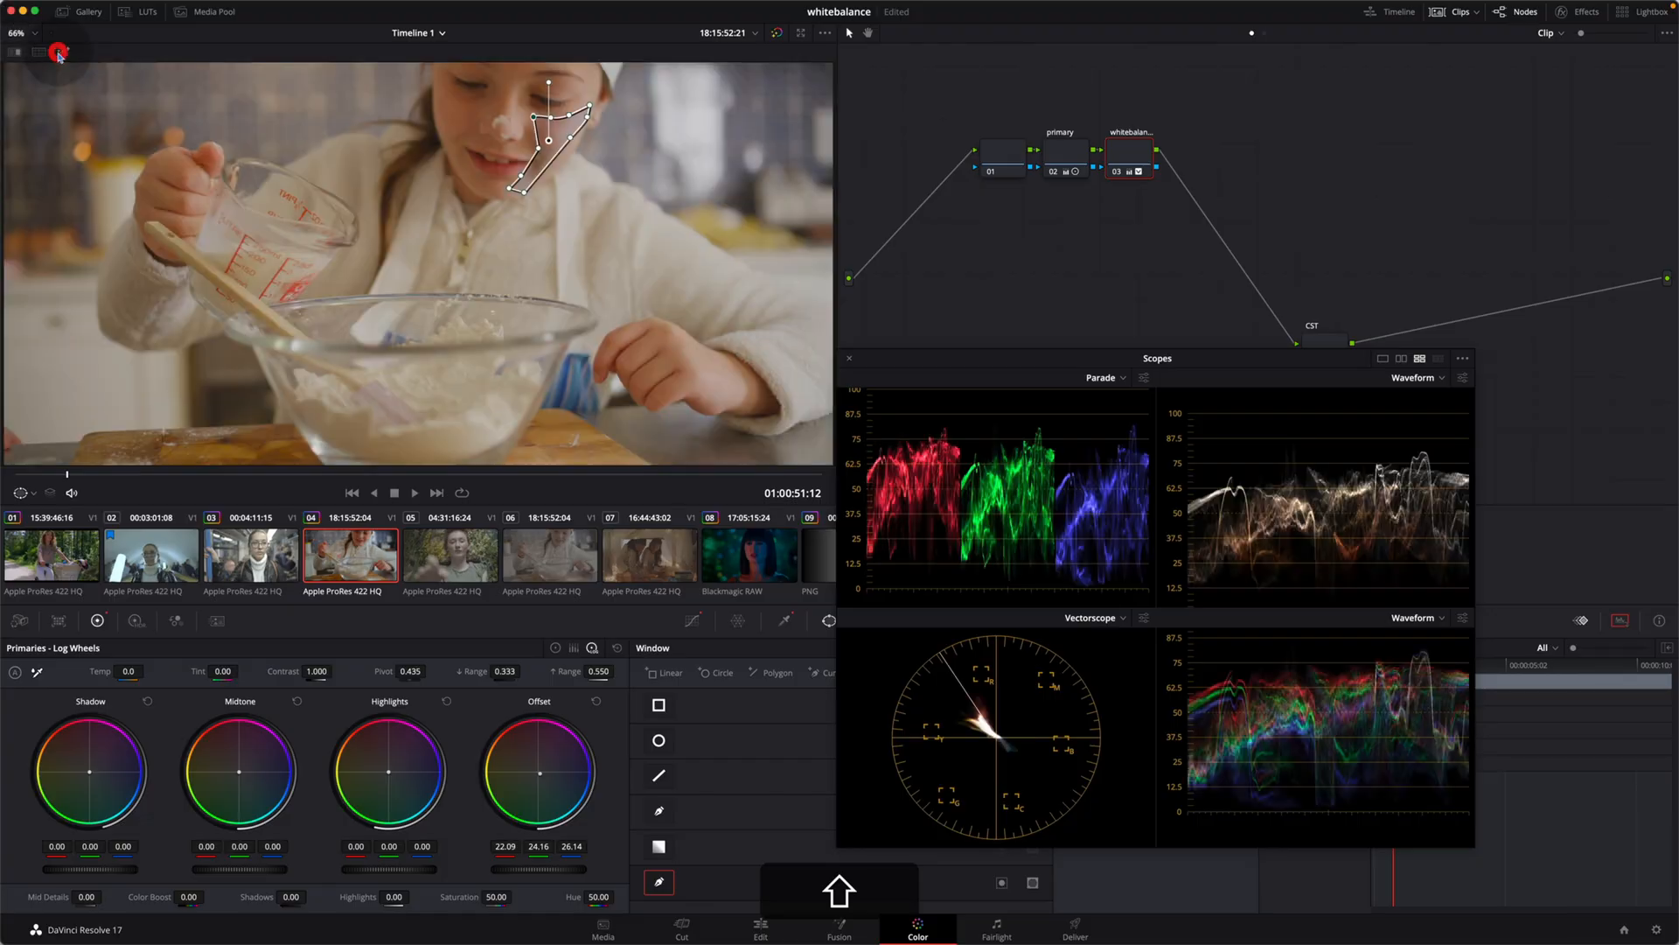
# Step: Reset all windows on the whitebalance node and reposition the scopes beside the viewer
pyautogui.moveTo(927, 358); pyautogui.dragTo(1356, 360)
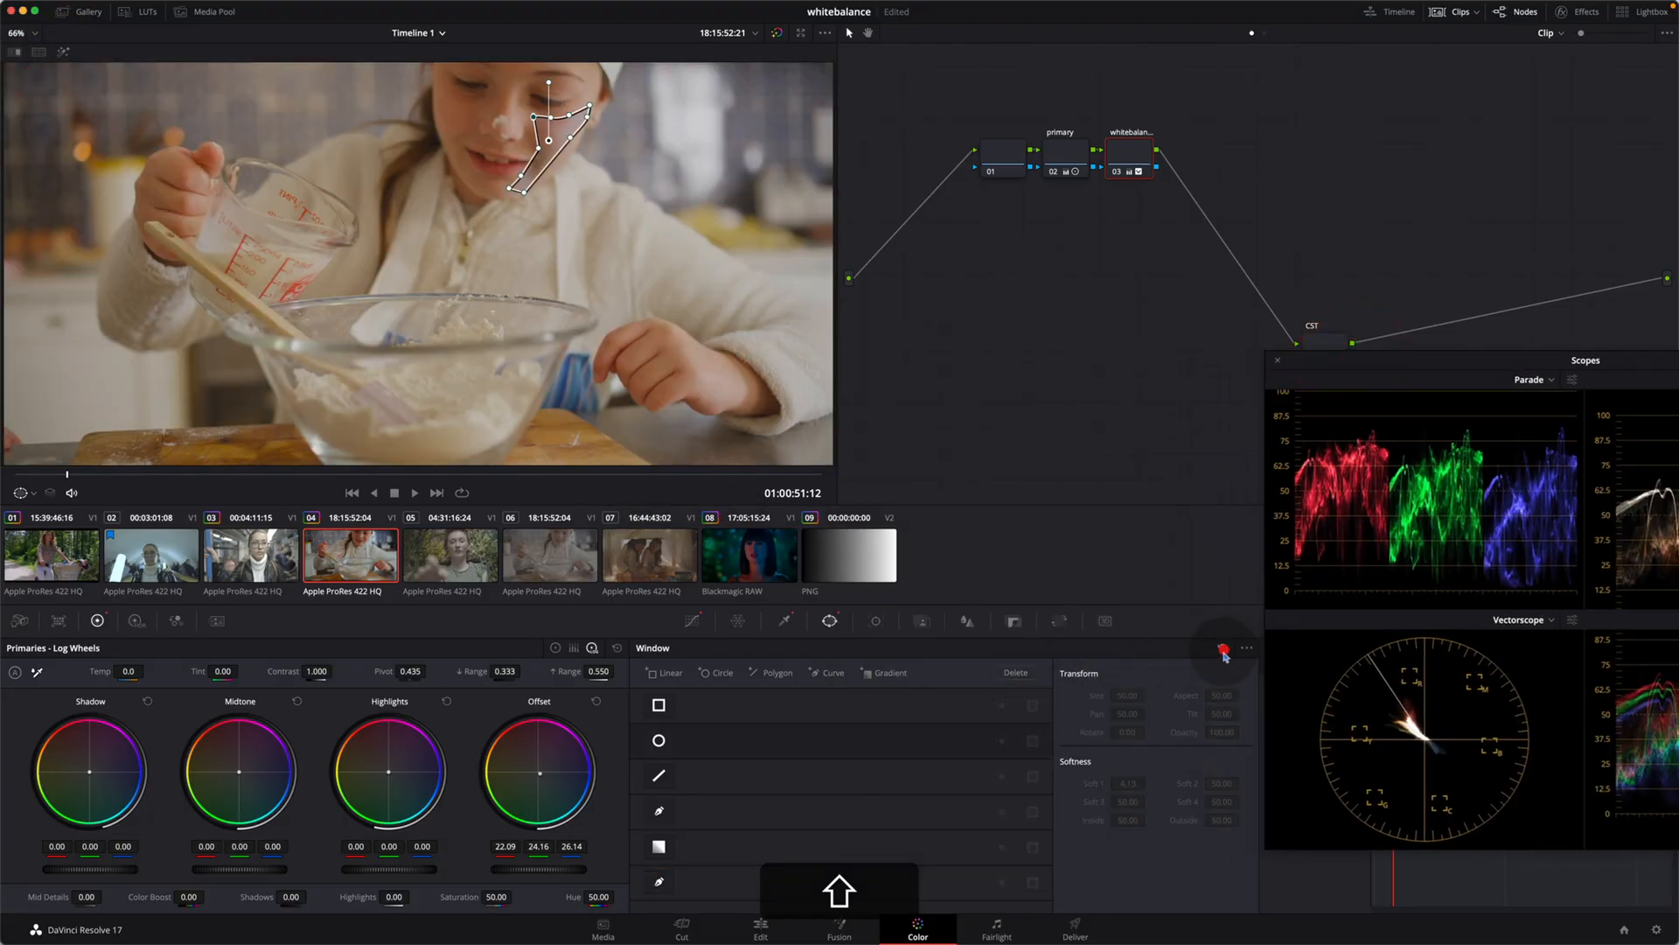
pyautogui.click(1223, 647)
pyautogui.moveTo(1411, 368); pyautogui.dragTo(1110, 366)
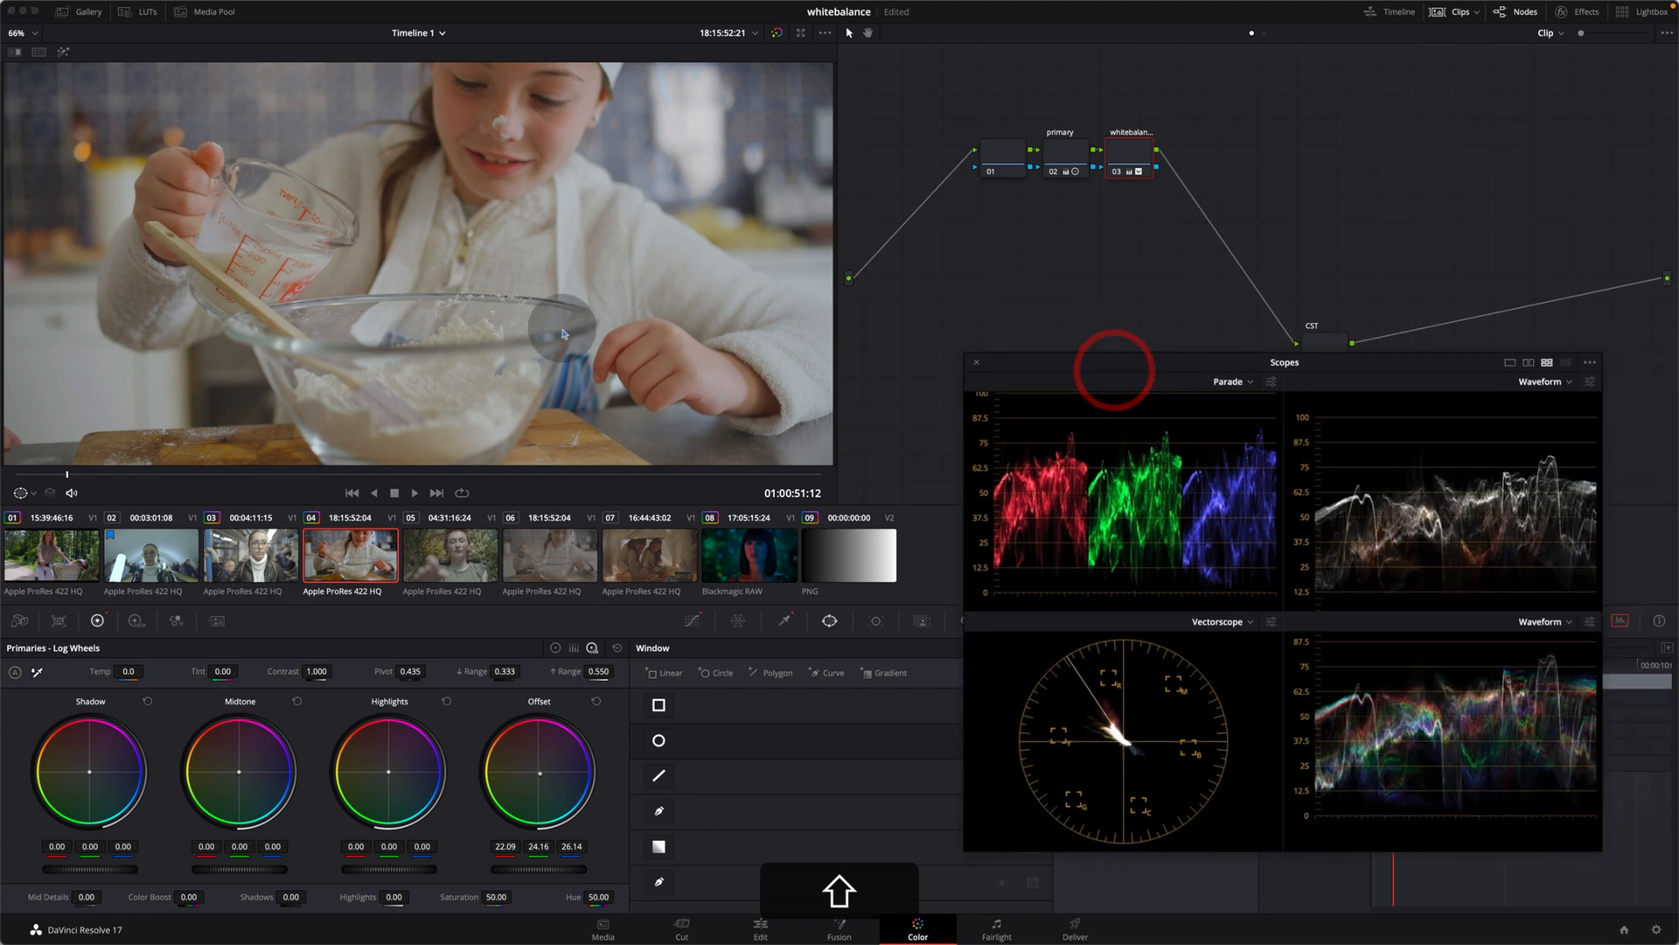
pyautogui.scroll(-2, 564, 334)
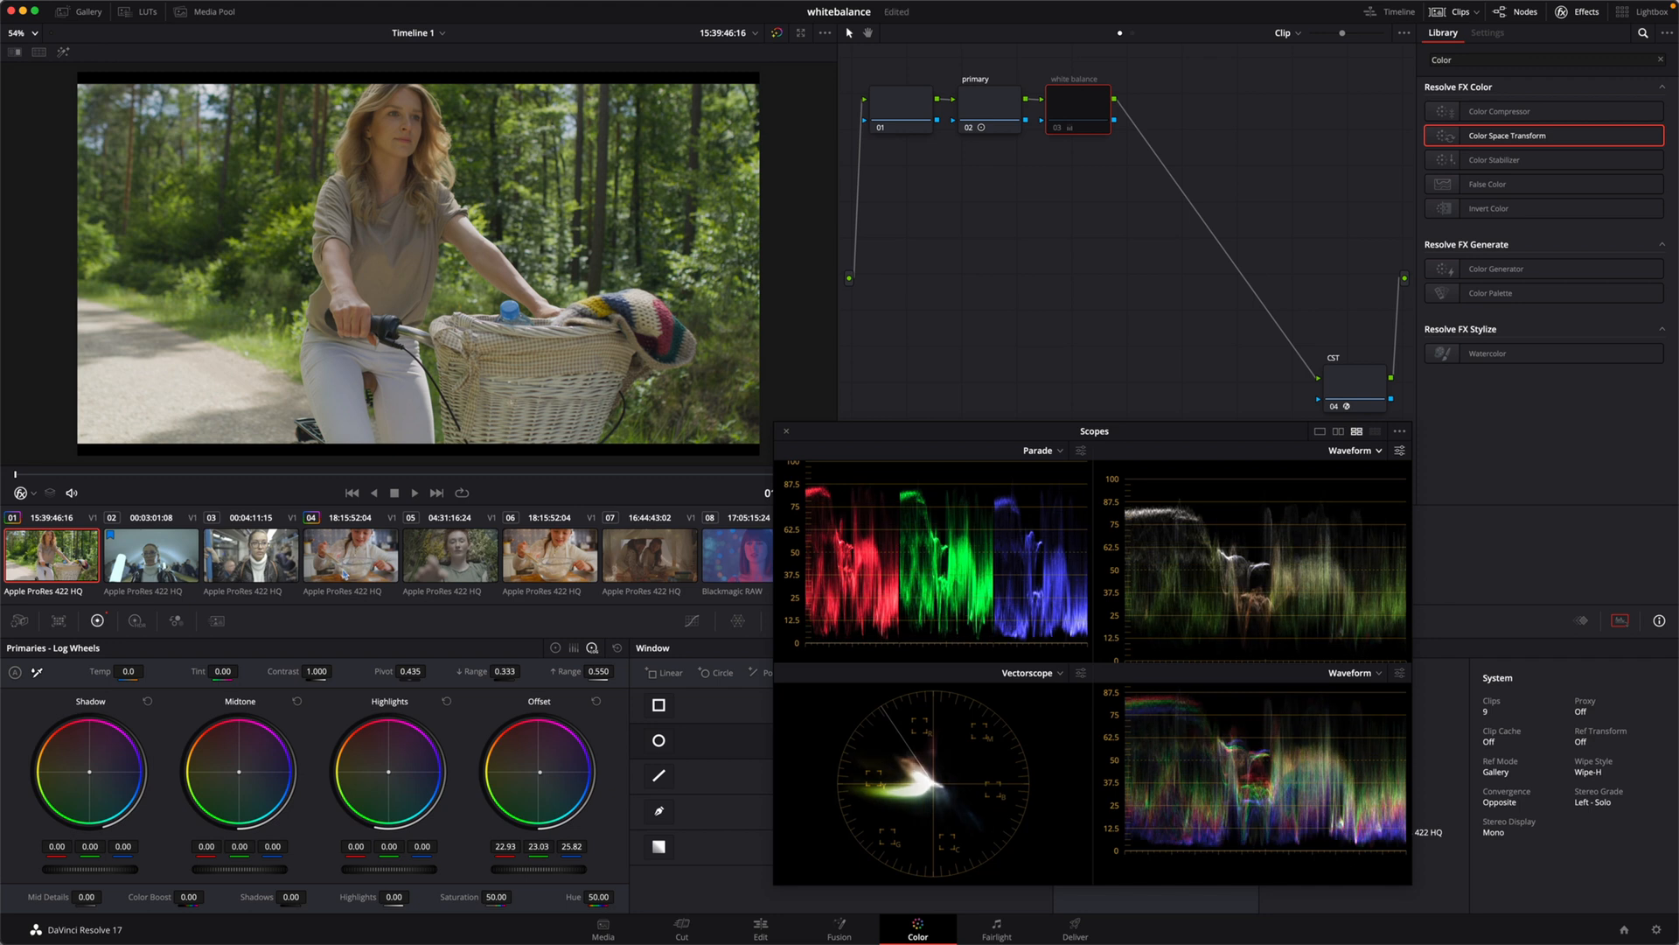
# Step: Revisit clip 04 of the girl baking, then switch to Blackmagic RAW clip 08 of the woman with bangs and play it
pyautogui.click(347, 573)
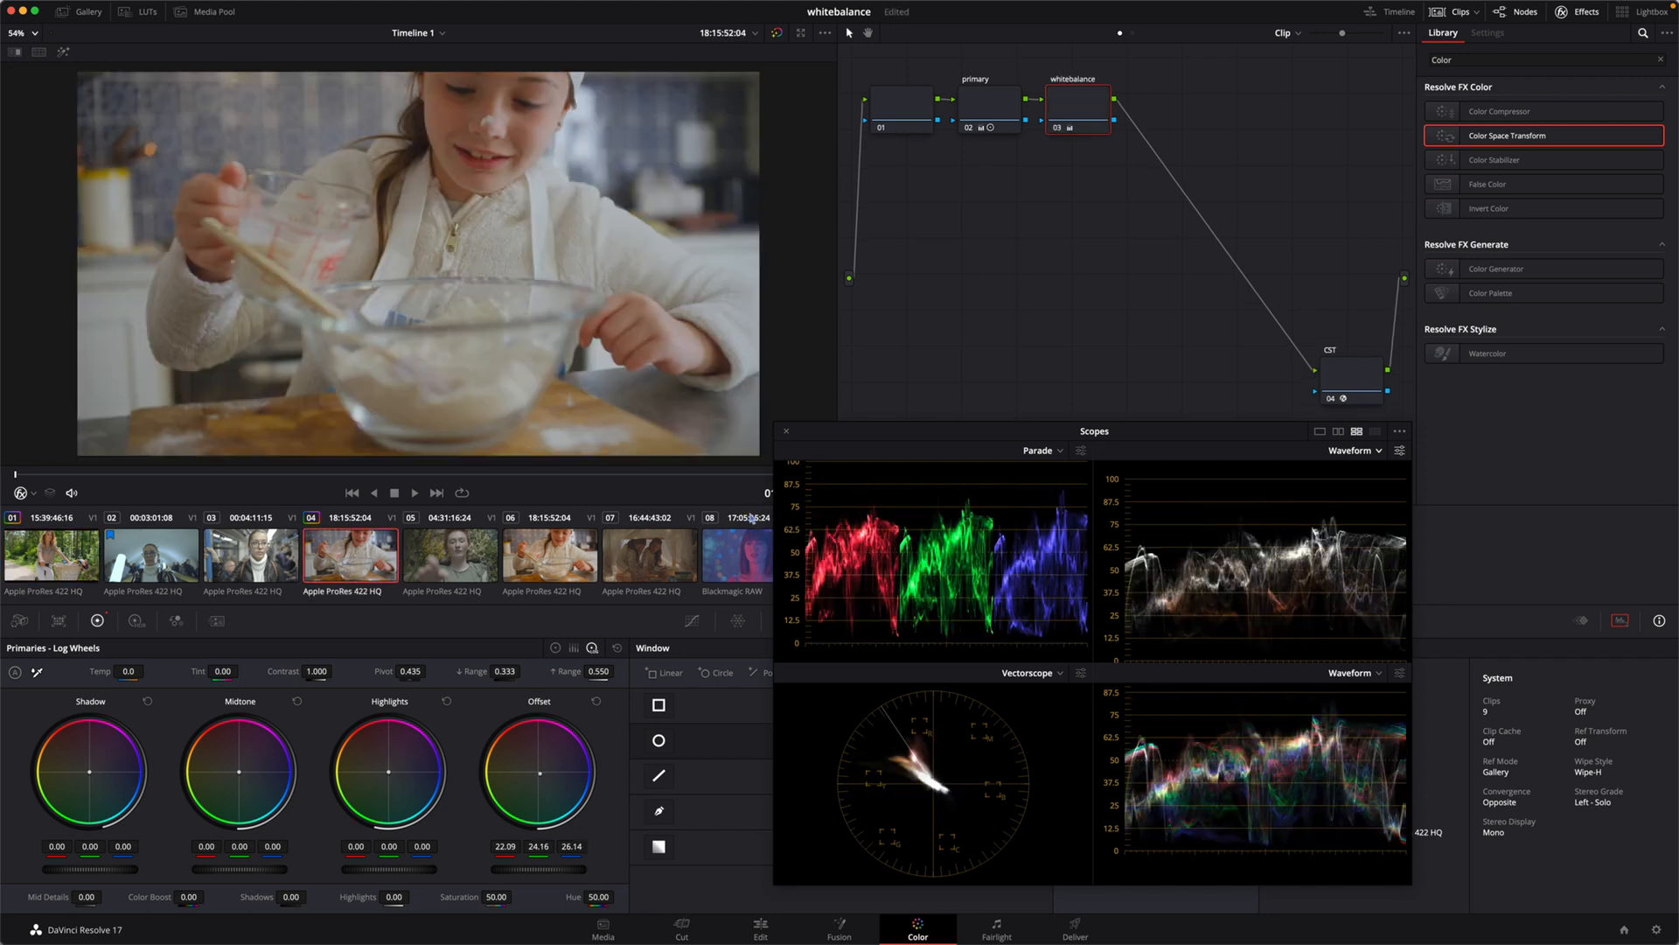
pyautogui.moveTo(866, 436); pyautogui.dragTo(878, 439)
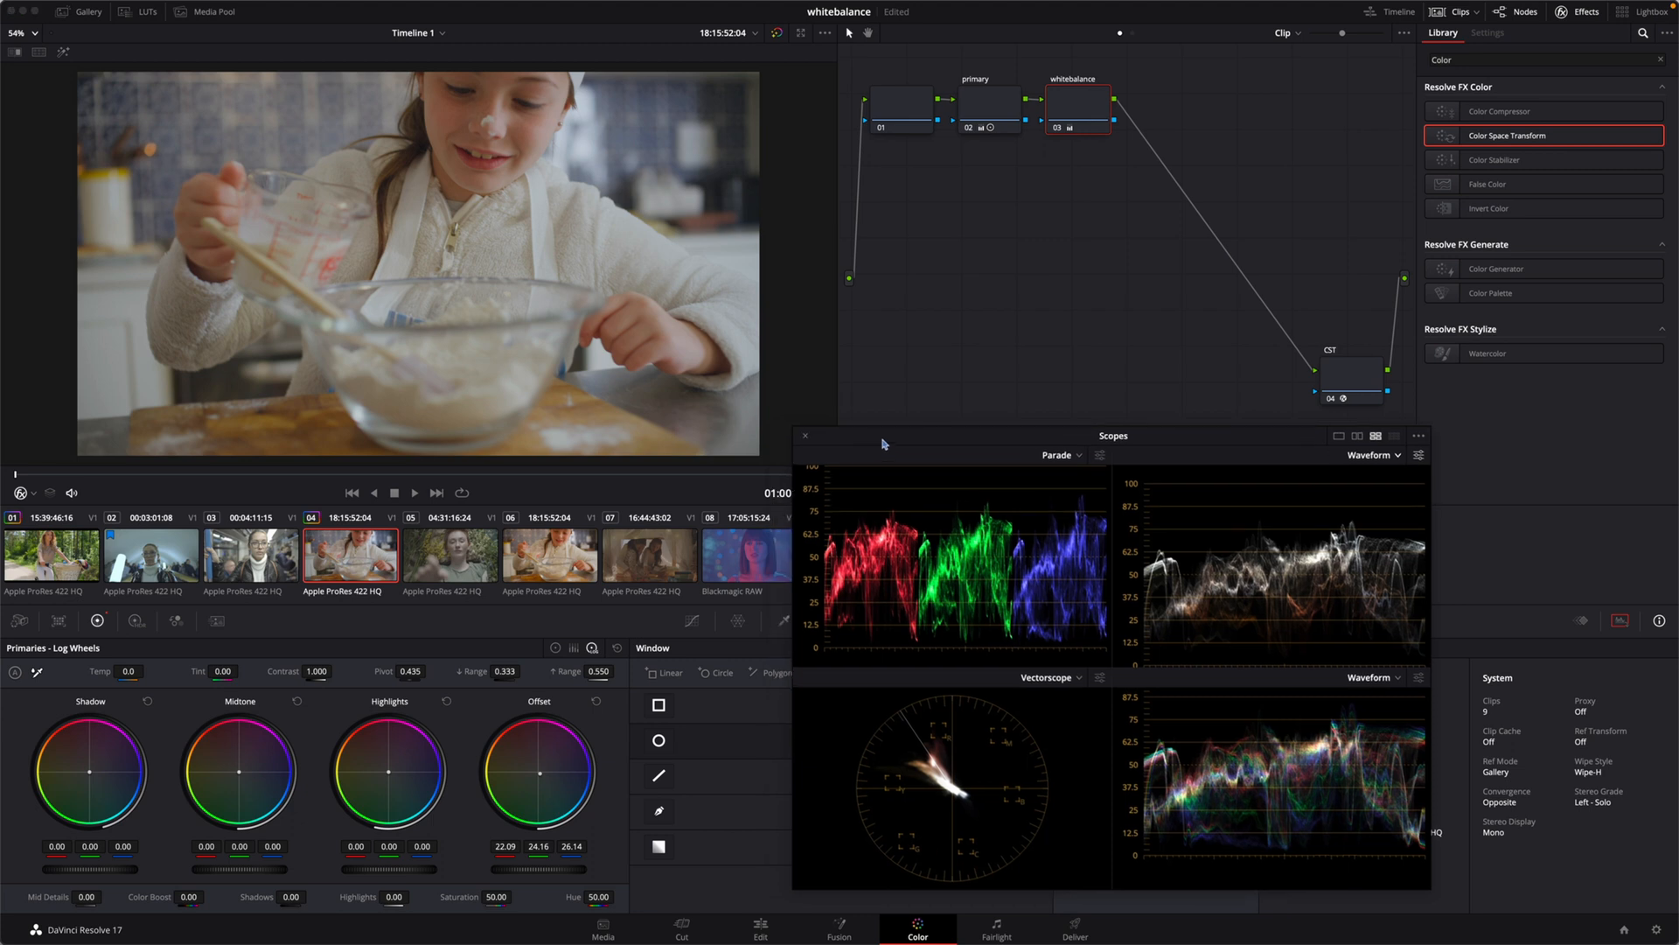
pyautogui.click(720, 558)
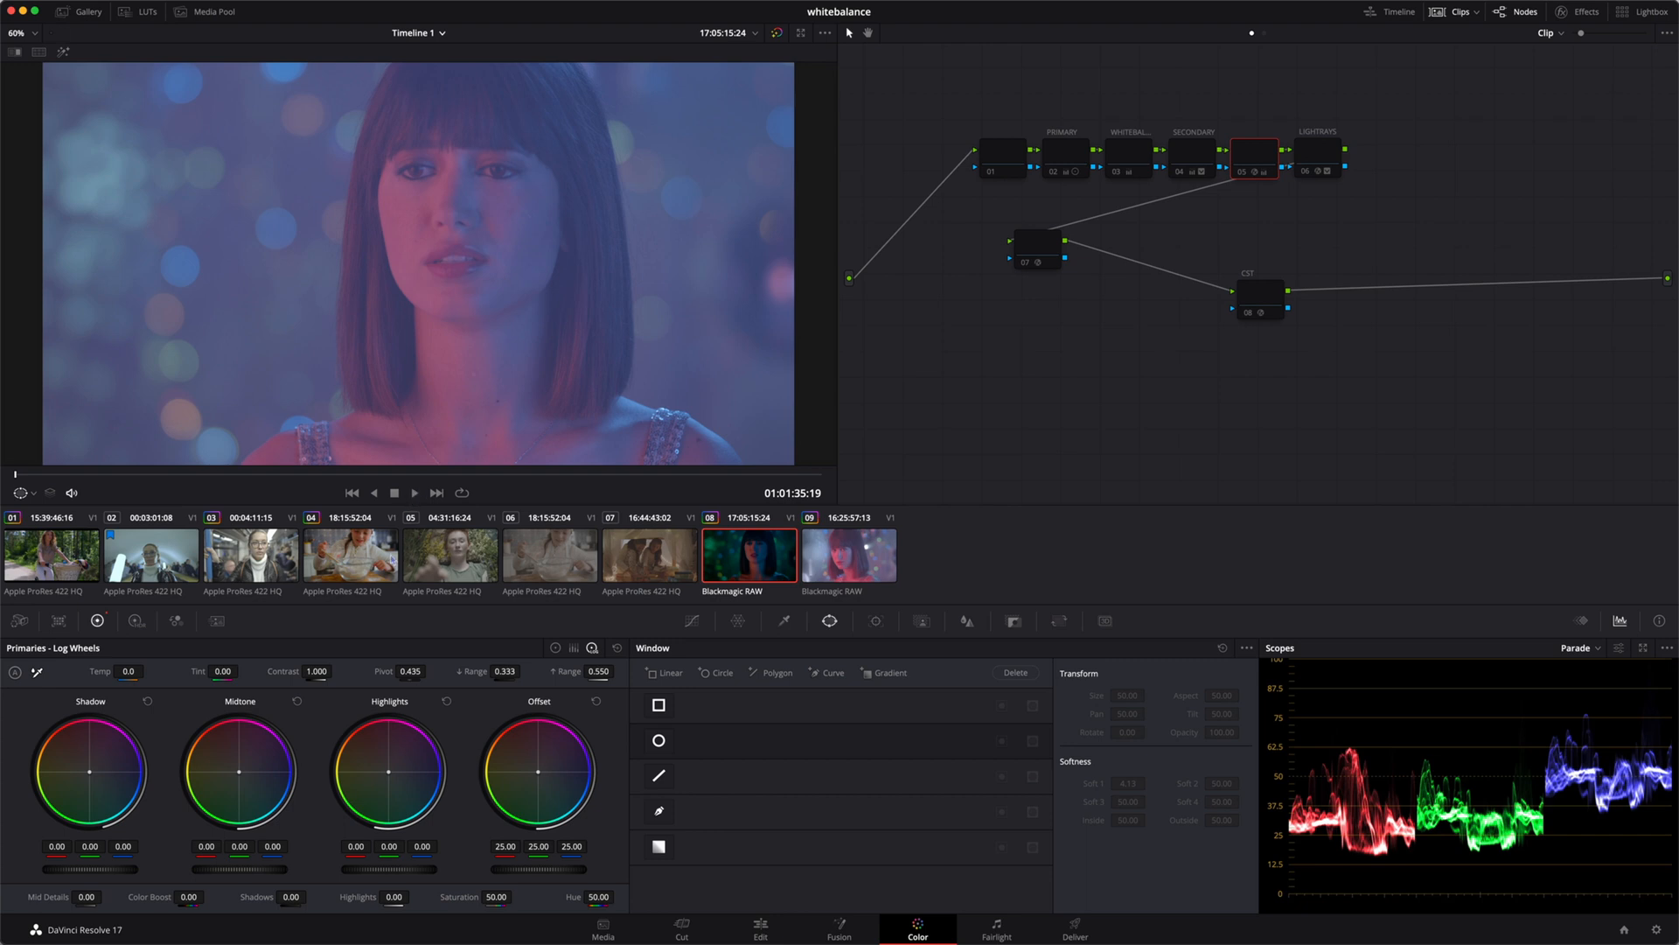
pyautogui.press('space')
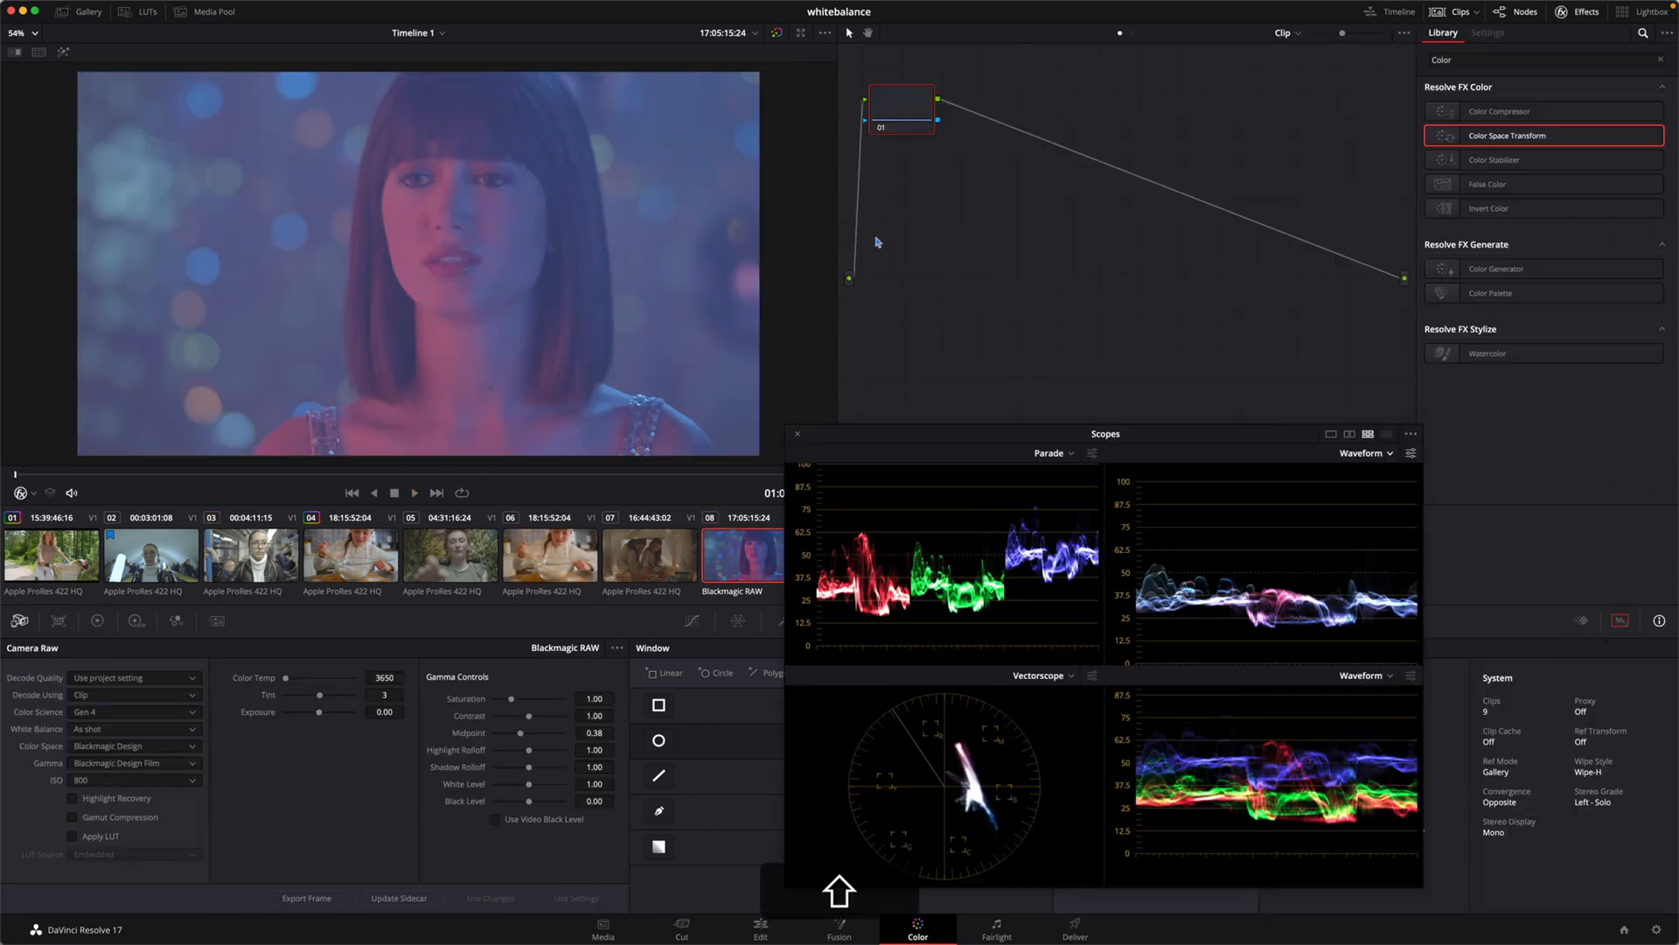
# Step: Extend the clip's node tree to four serial nodes and label the second PRIMARY and the third WHITEBALANCE
pyautogui.hotkey('alt', 'shift', 's')
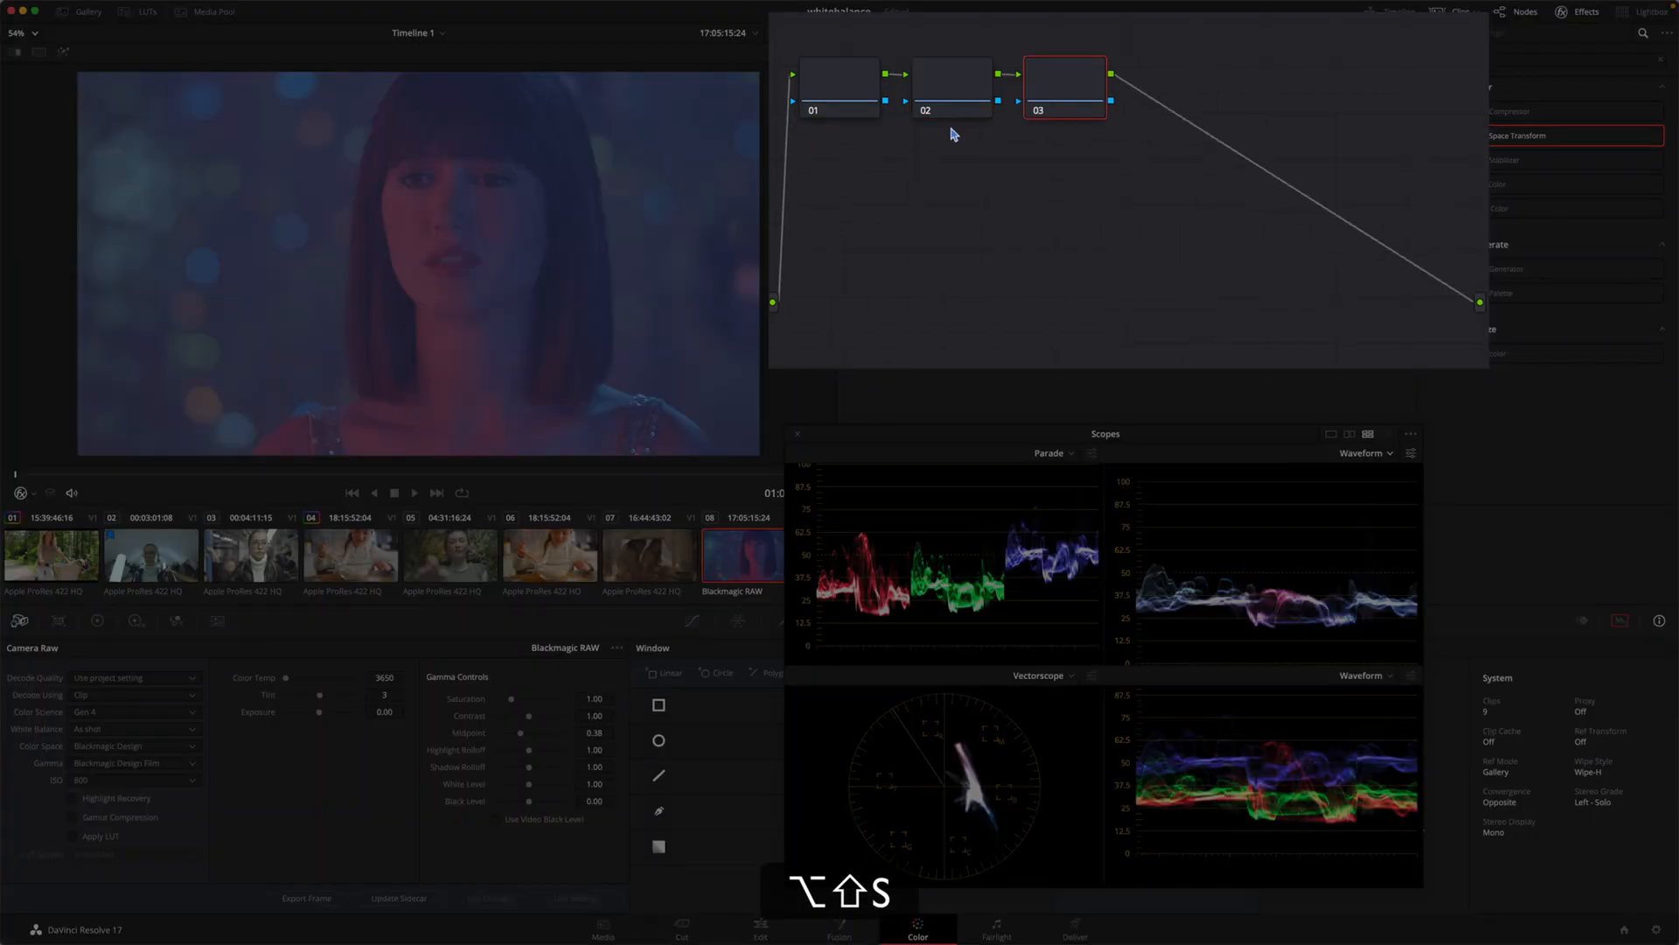
pyautogui.click(965, 84)
pyautogui.write('PRIM')
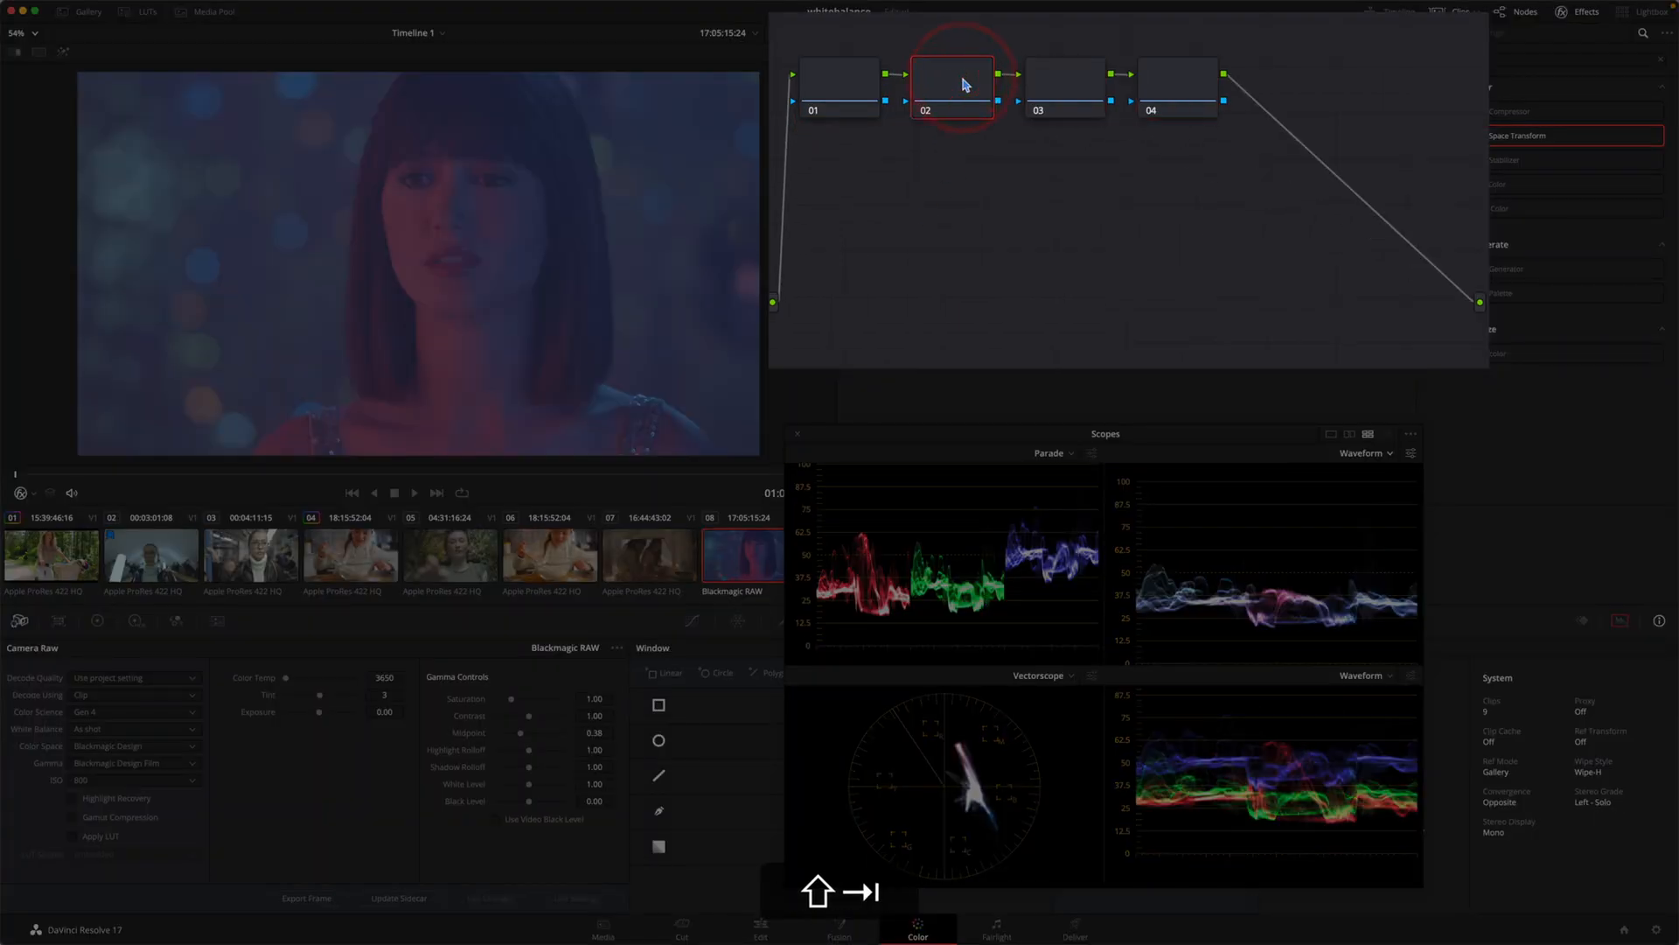
pyautogui.write('ARY')
pyautogui.hotkey('shift', 'Tab')
pyautogui.click(1078, 87)
pyautogui.hotkey('shift', 'Tab')
pyautogui.write('WH')
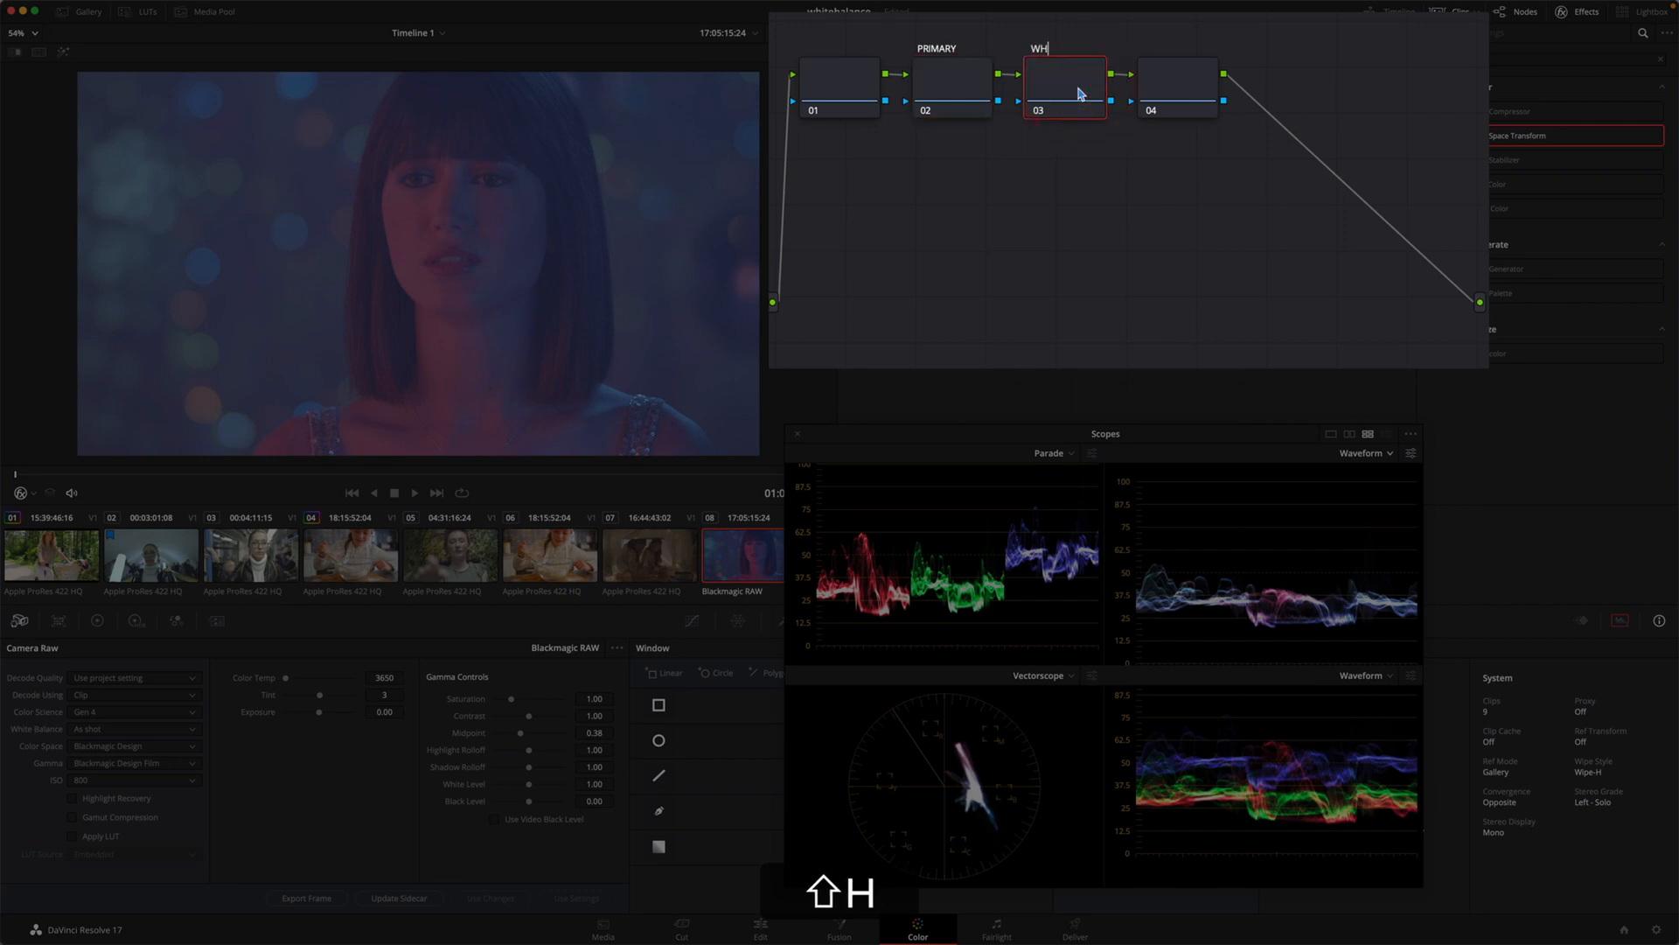
pyautogui.write('ITEBALANCE')
# Step: Label the fourth node CST, set it apart near the output, and apply the Color Space Transform effect to it
pyautogui.click(1197, 78)
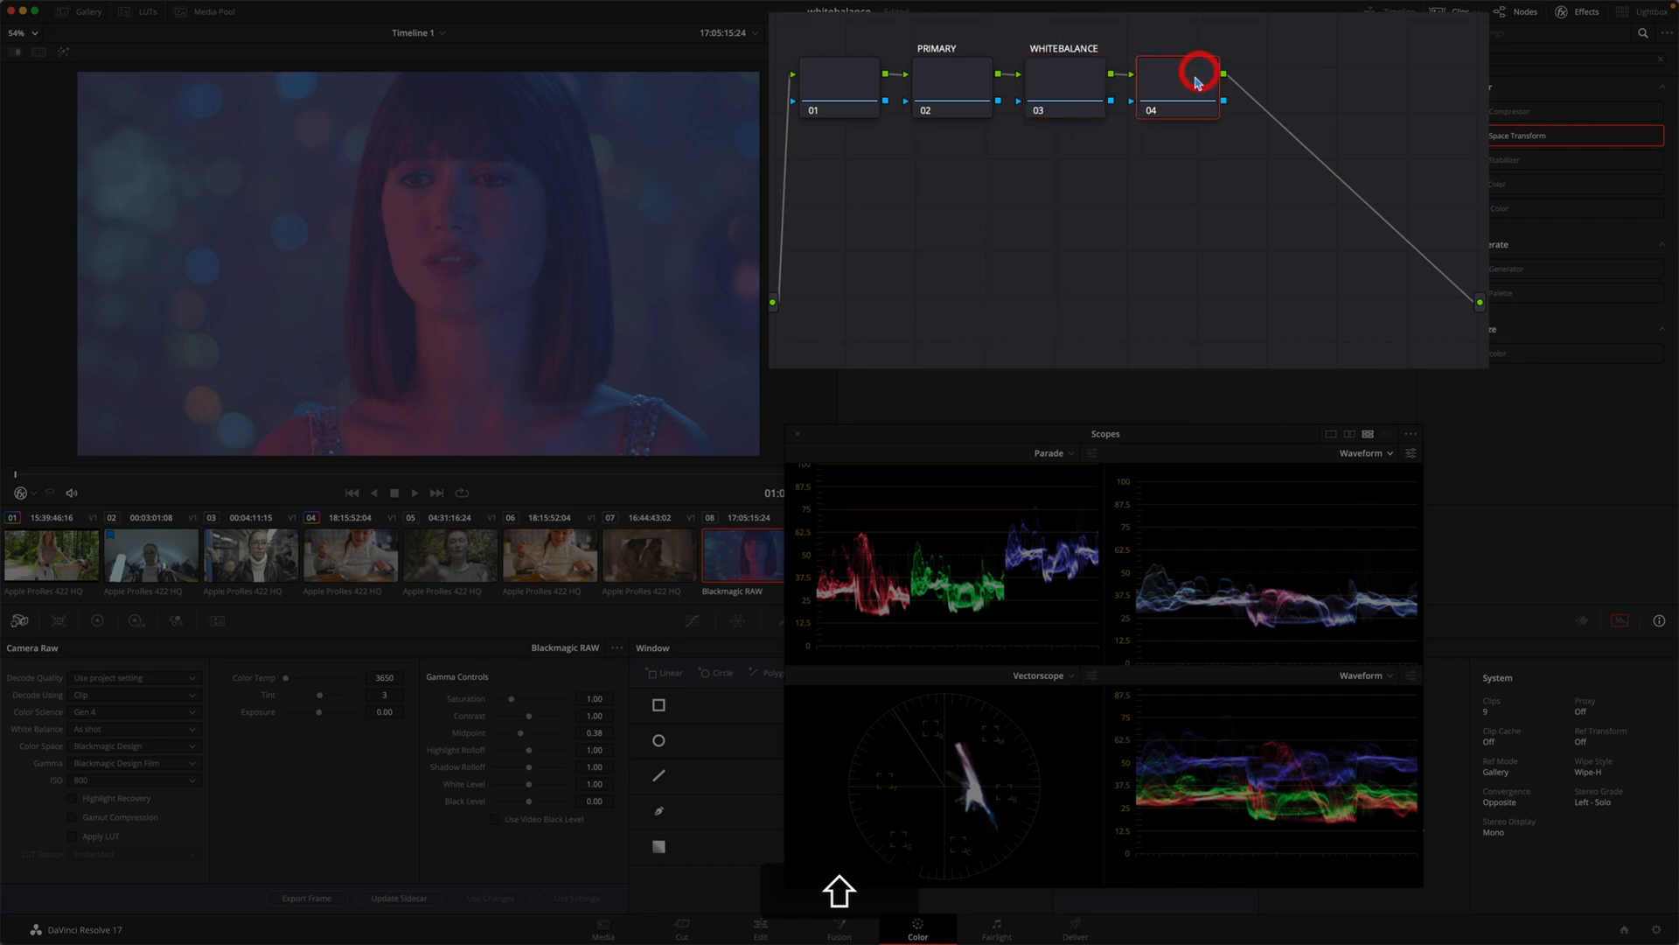
pyautogui.hotkey('shift', 's')
pyautogui.press('super+shift+z')
pyautogui.doubleClick(1184, 97)
pyautogui.write('CST')
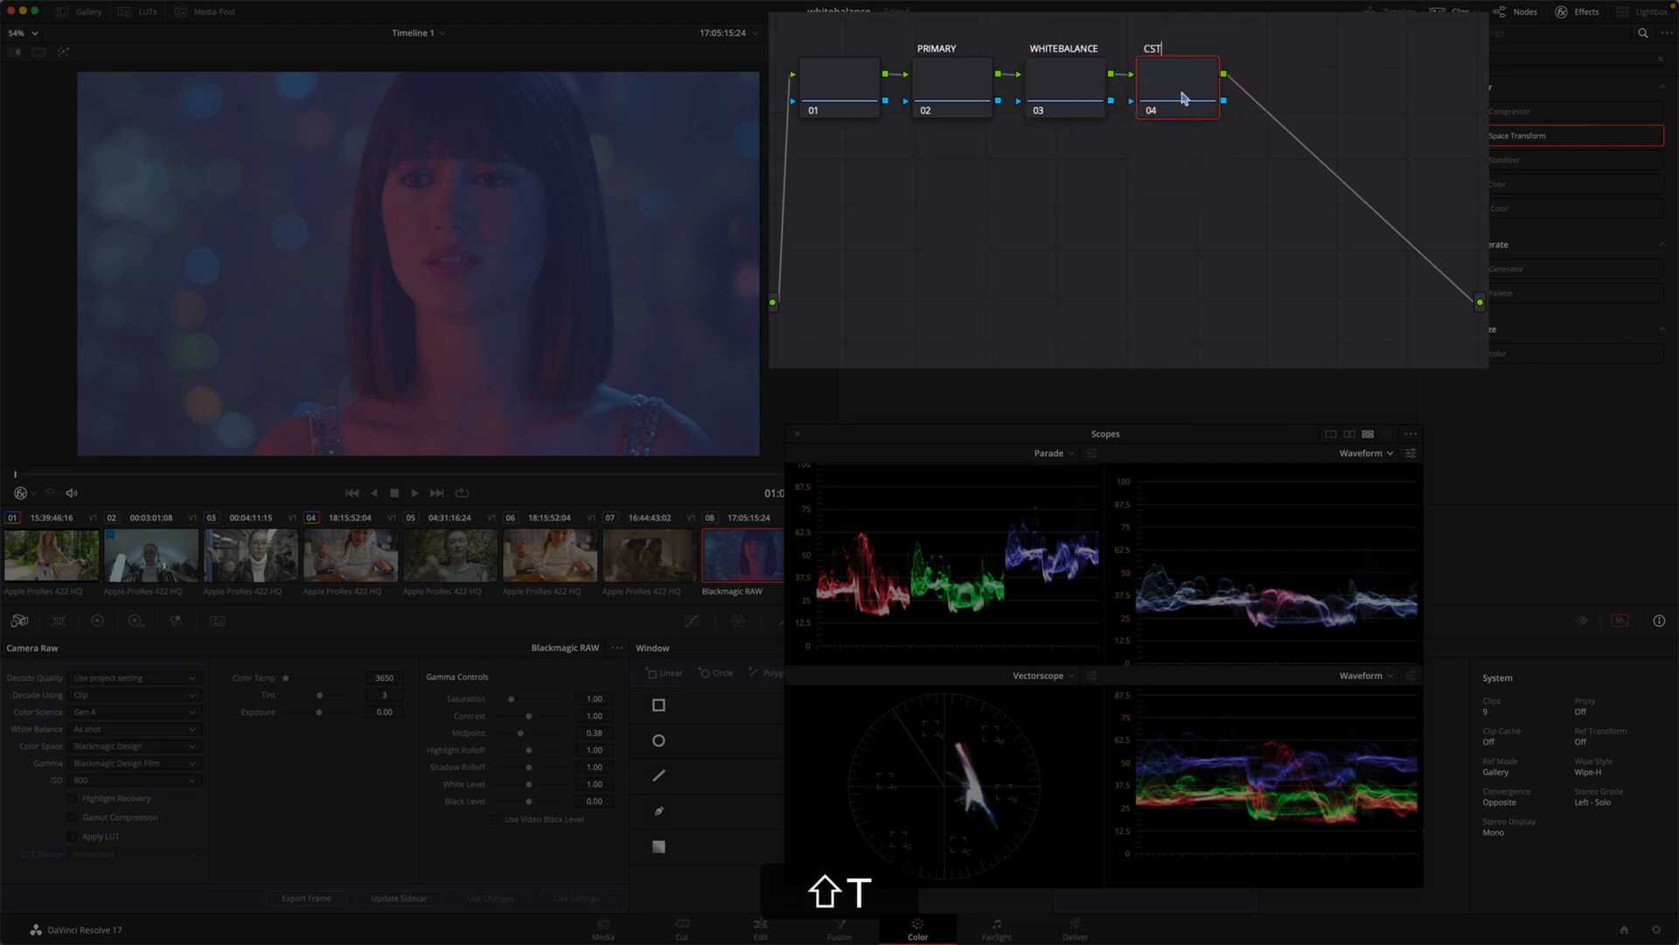
pyautogui.moveTo(1175, 95); pyautogui.dragTo(1304, 333)
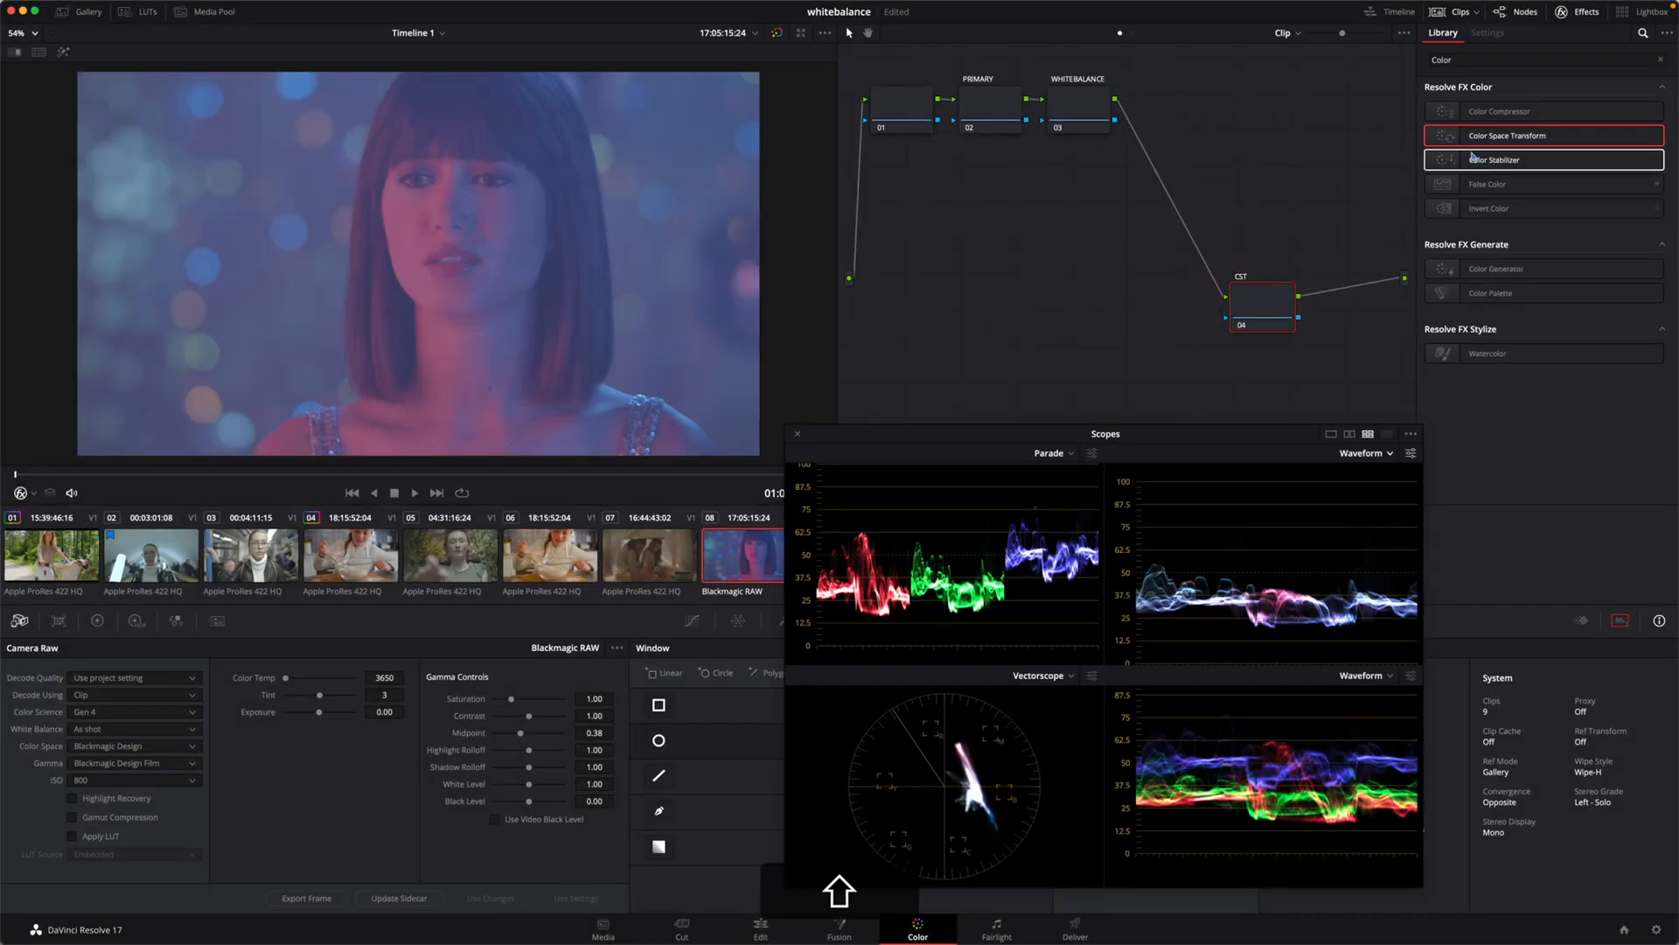
pyautogui.moveTo(1464, 138); pyautogui.dragTo(1267, 310)
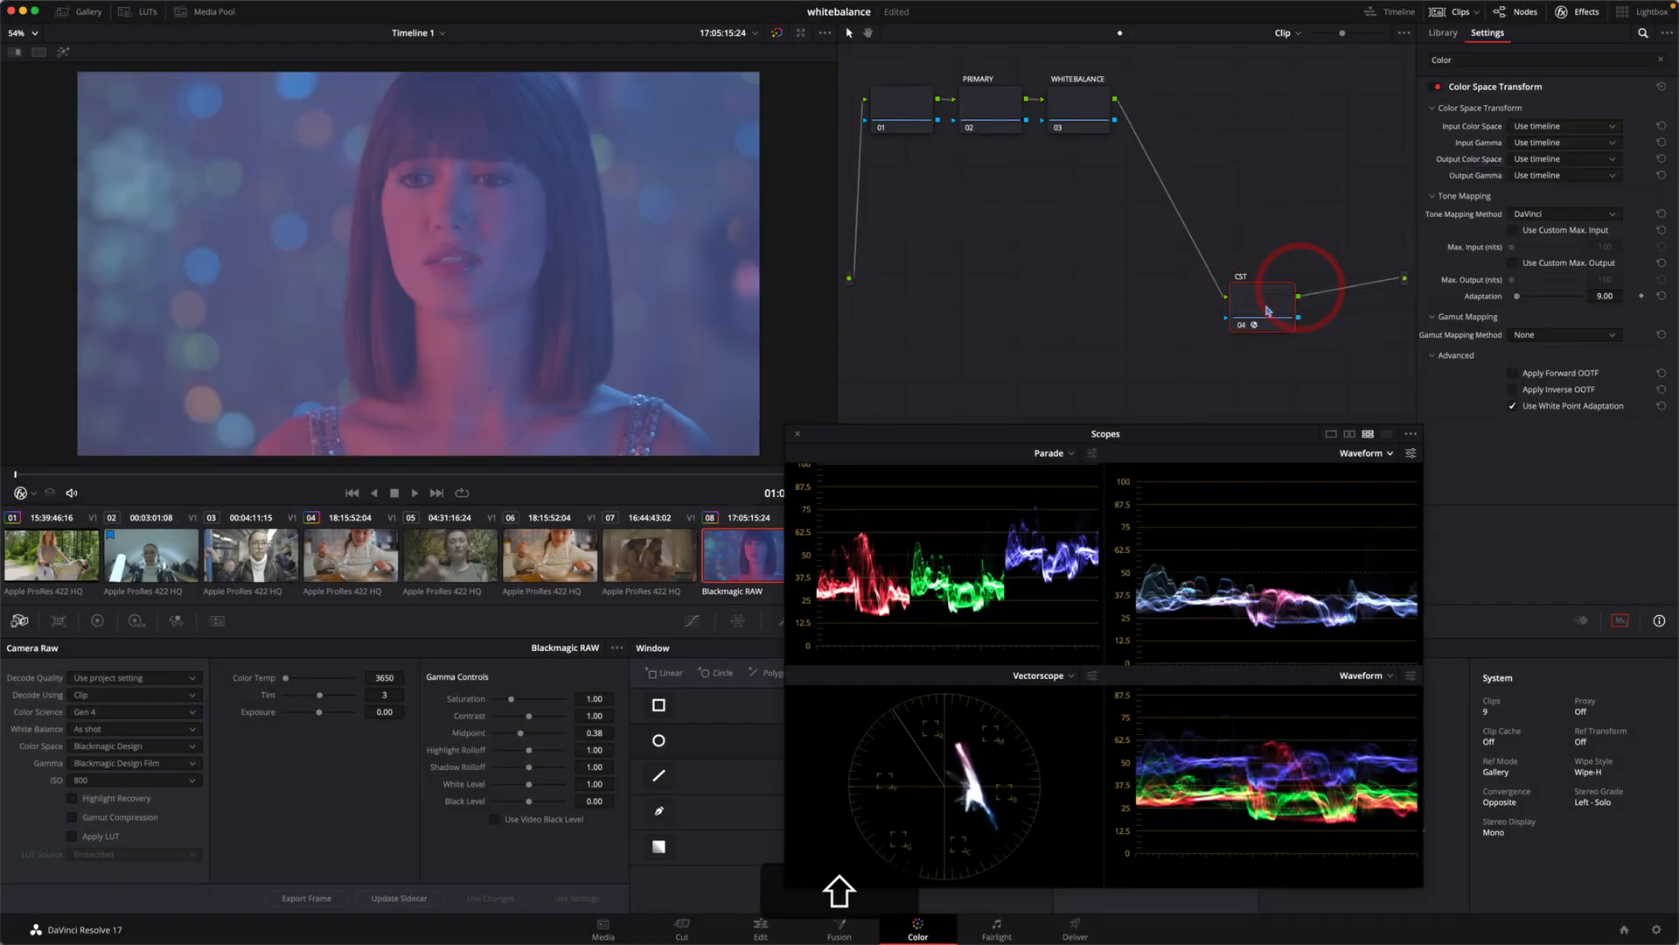
# Step: Set the CST node's input gamma to Blackmagic Design Video Gen 4 and its input color space to a Blackmagic Film Gen 4 option
pyautogui.click(1548, 142)
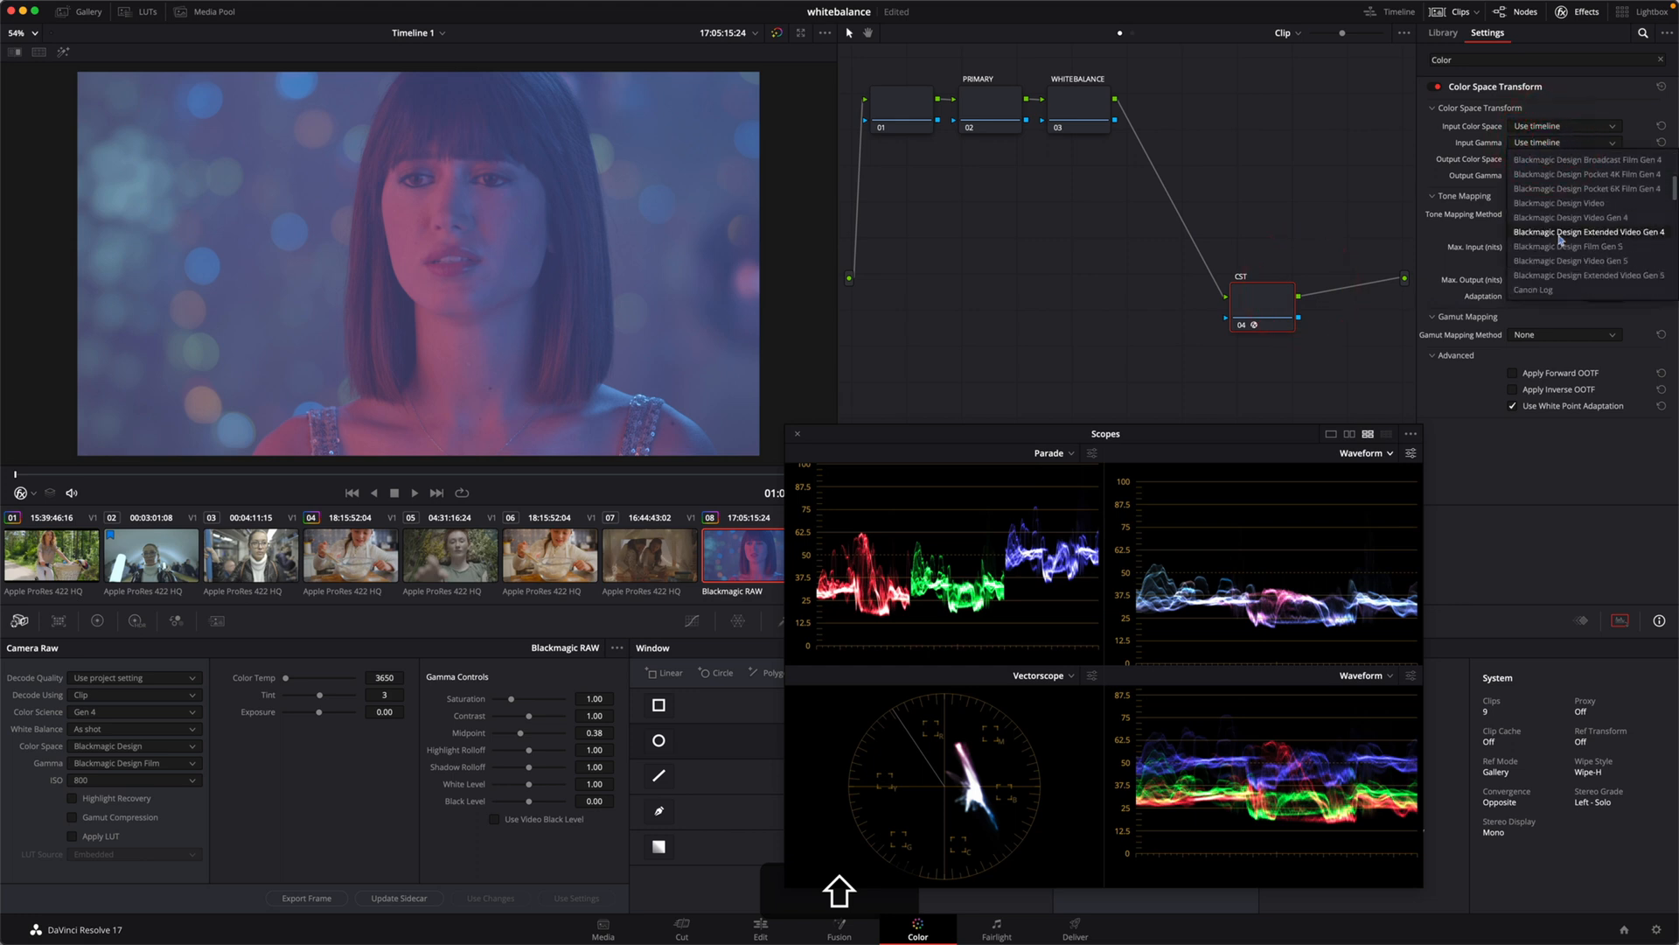
pyautogui.click(1570, 218)
pyautogui.click(1562, 127)
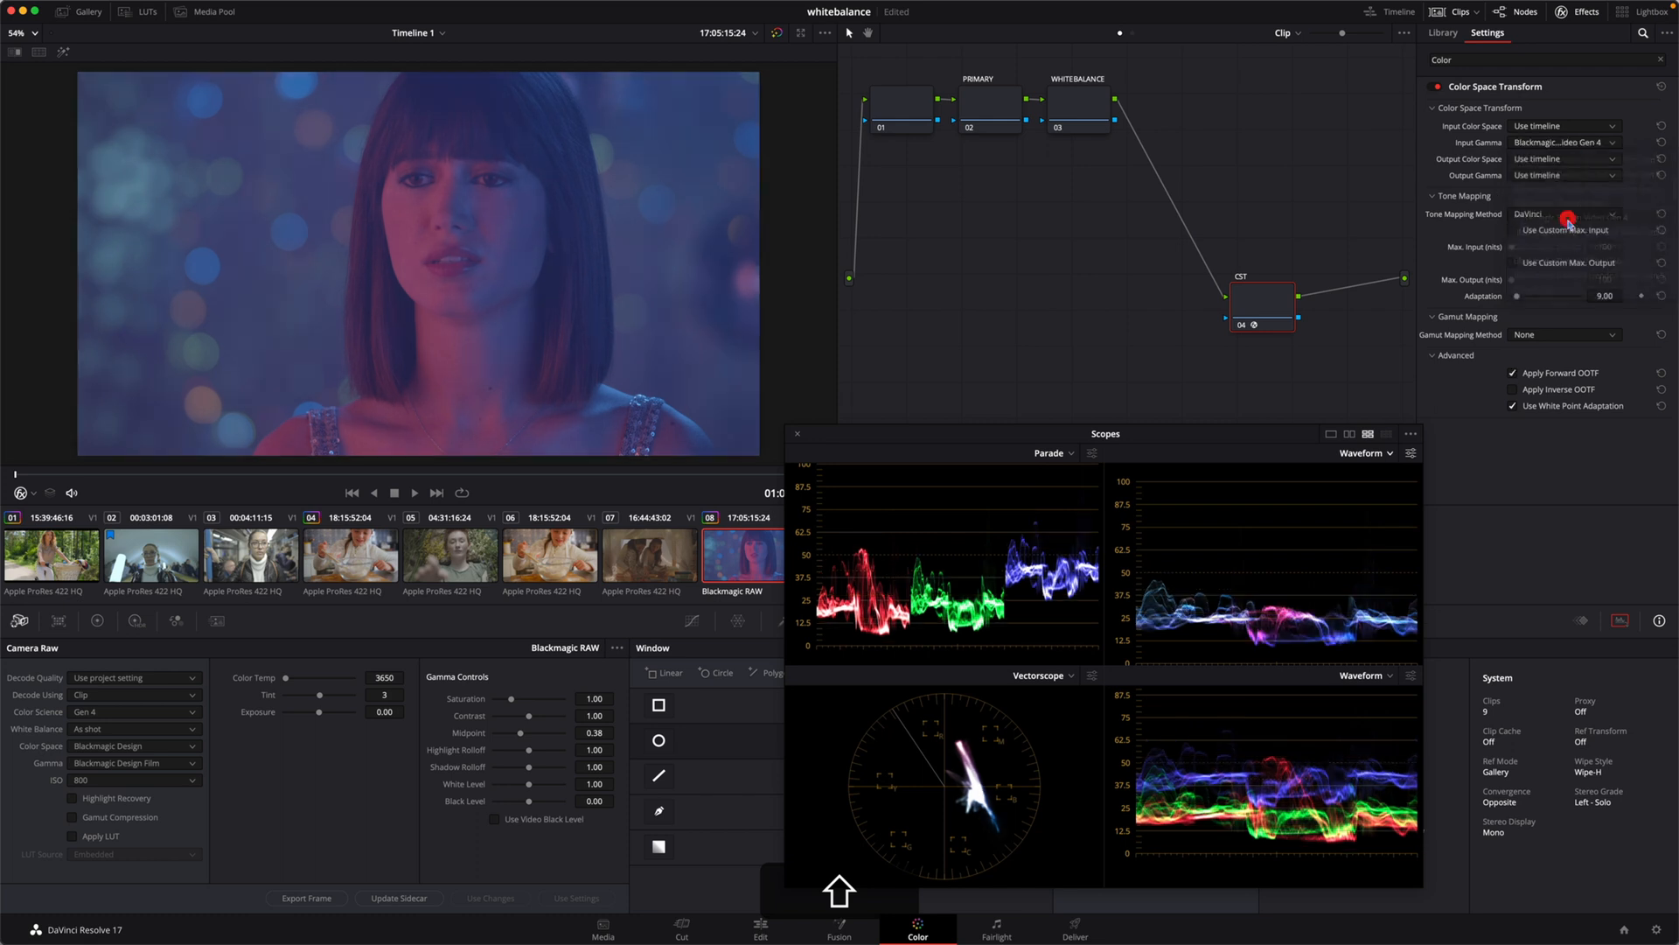
pyautogui.scroll(-5, 1575, 226)
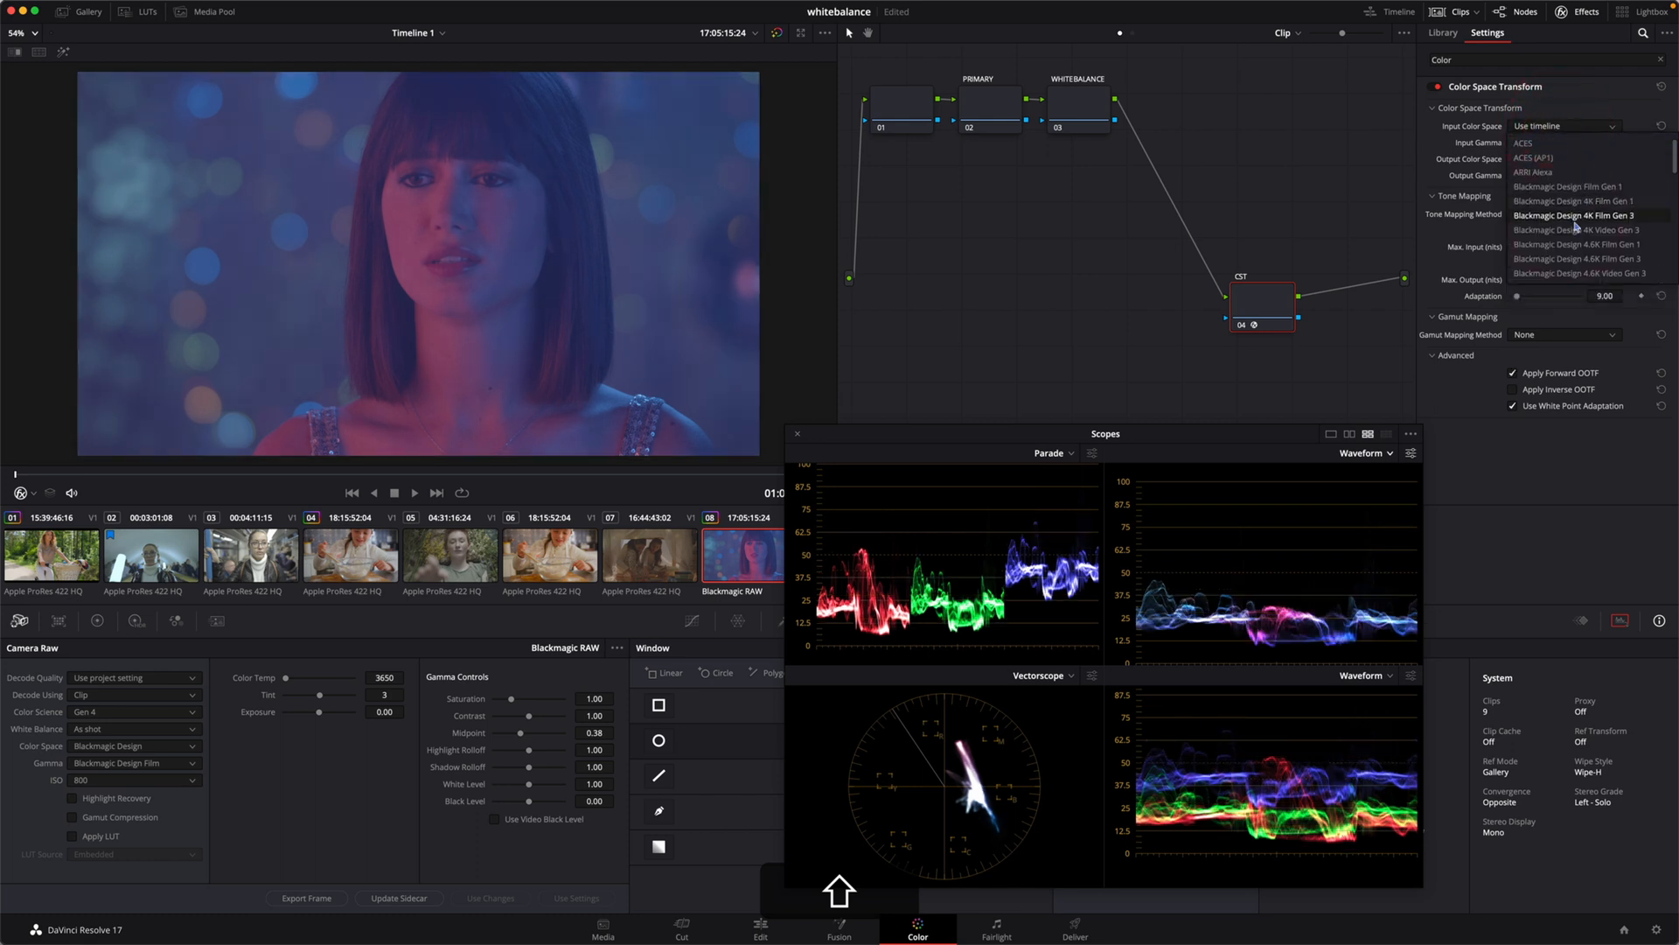
pyautogui.click(1577, 231)
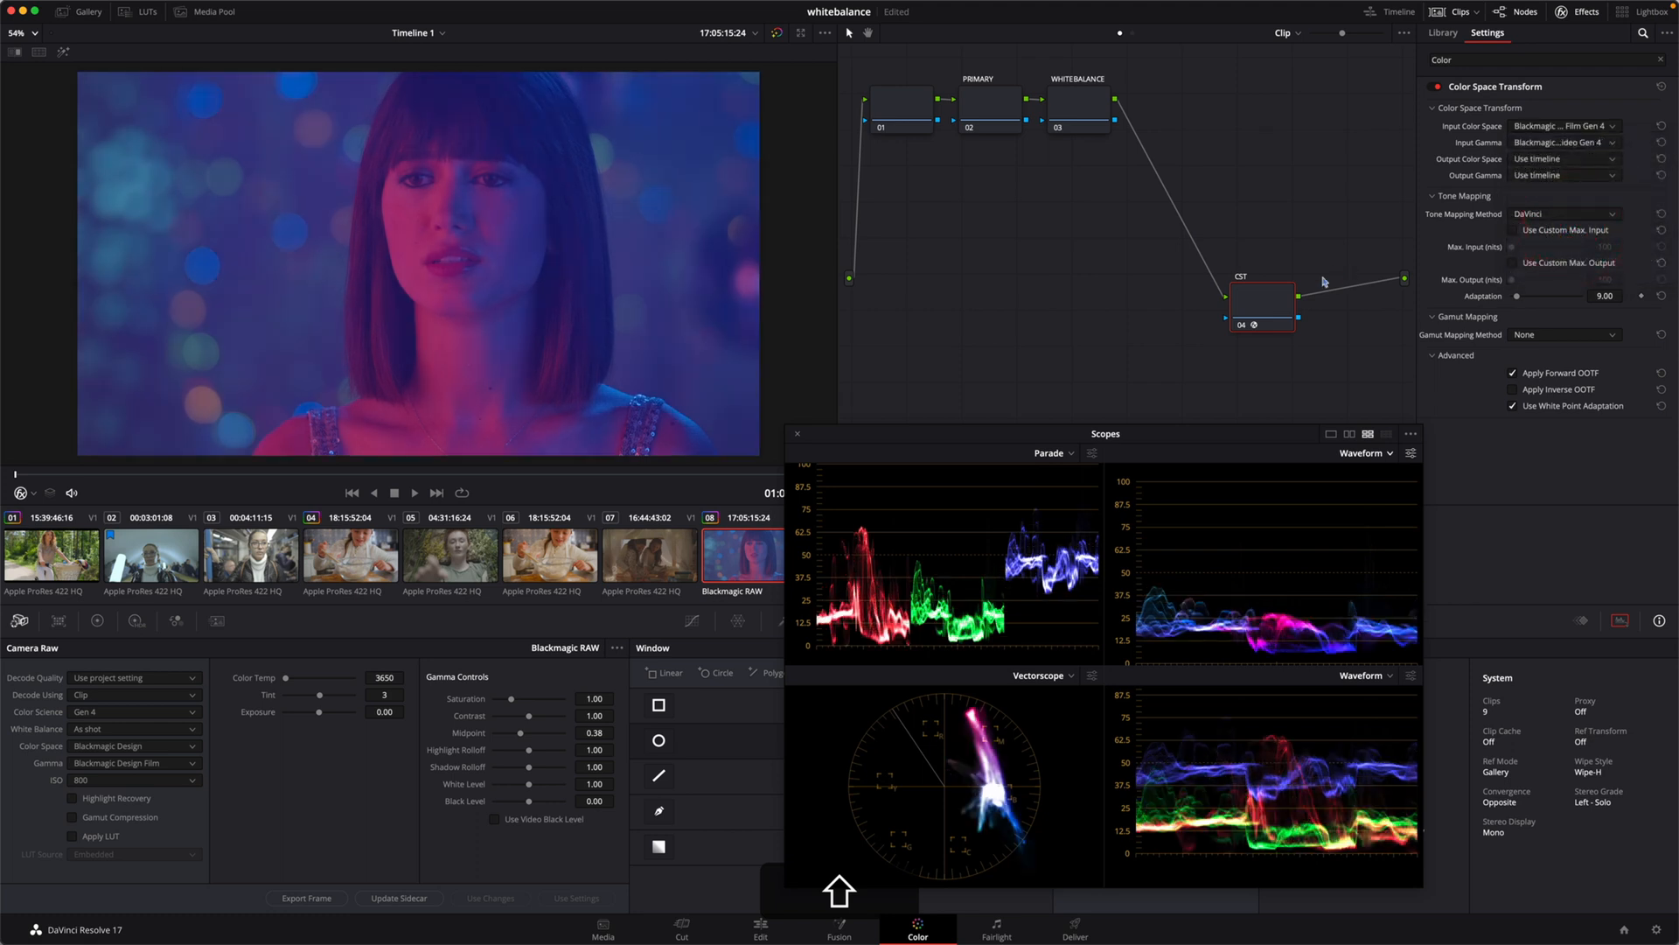
# Step: Toggle the CST node off and on to compare the image before and after the color space transform
pyautogui.press('shift+super+d')
pyautogui.press('shift+super+d')
pyautogui.press('shift+super+d')
pyautogui.press('shift+super+d')
pyautogui.press('shift+super+d')
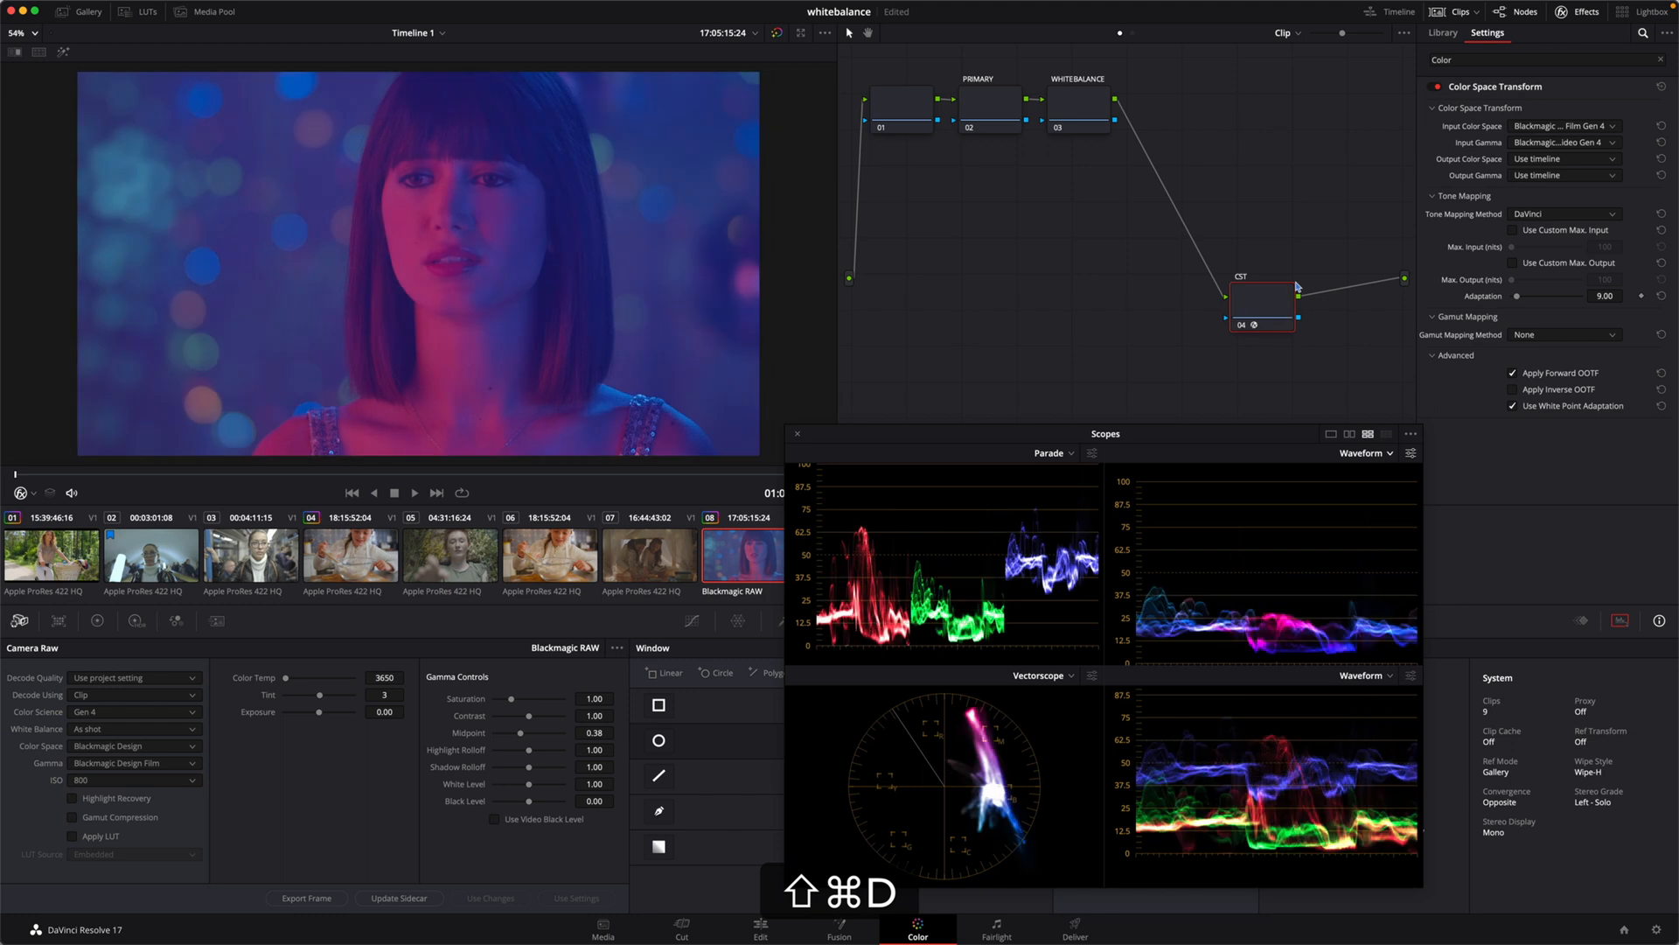
pyautogui.press('shift+super+d')
pyautogui.press('shift+super+d')
pyautogui.press('shift+super+d')
# Step: On the PRIMARY node, set contrast to 1.132 and pivot to 0.108, and lower the offset to 22.85
pyautogui.click(1000, 111)
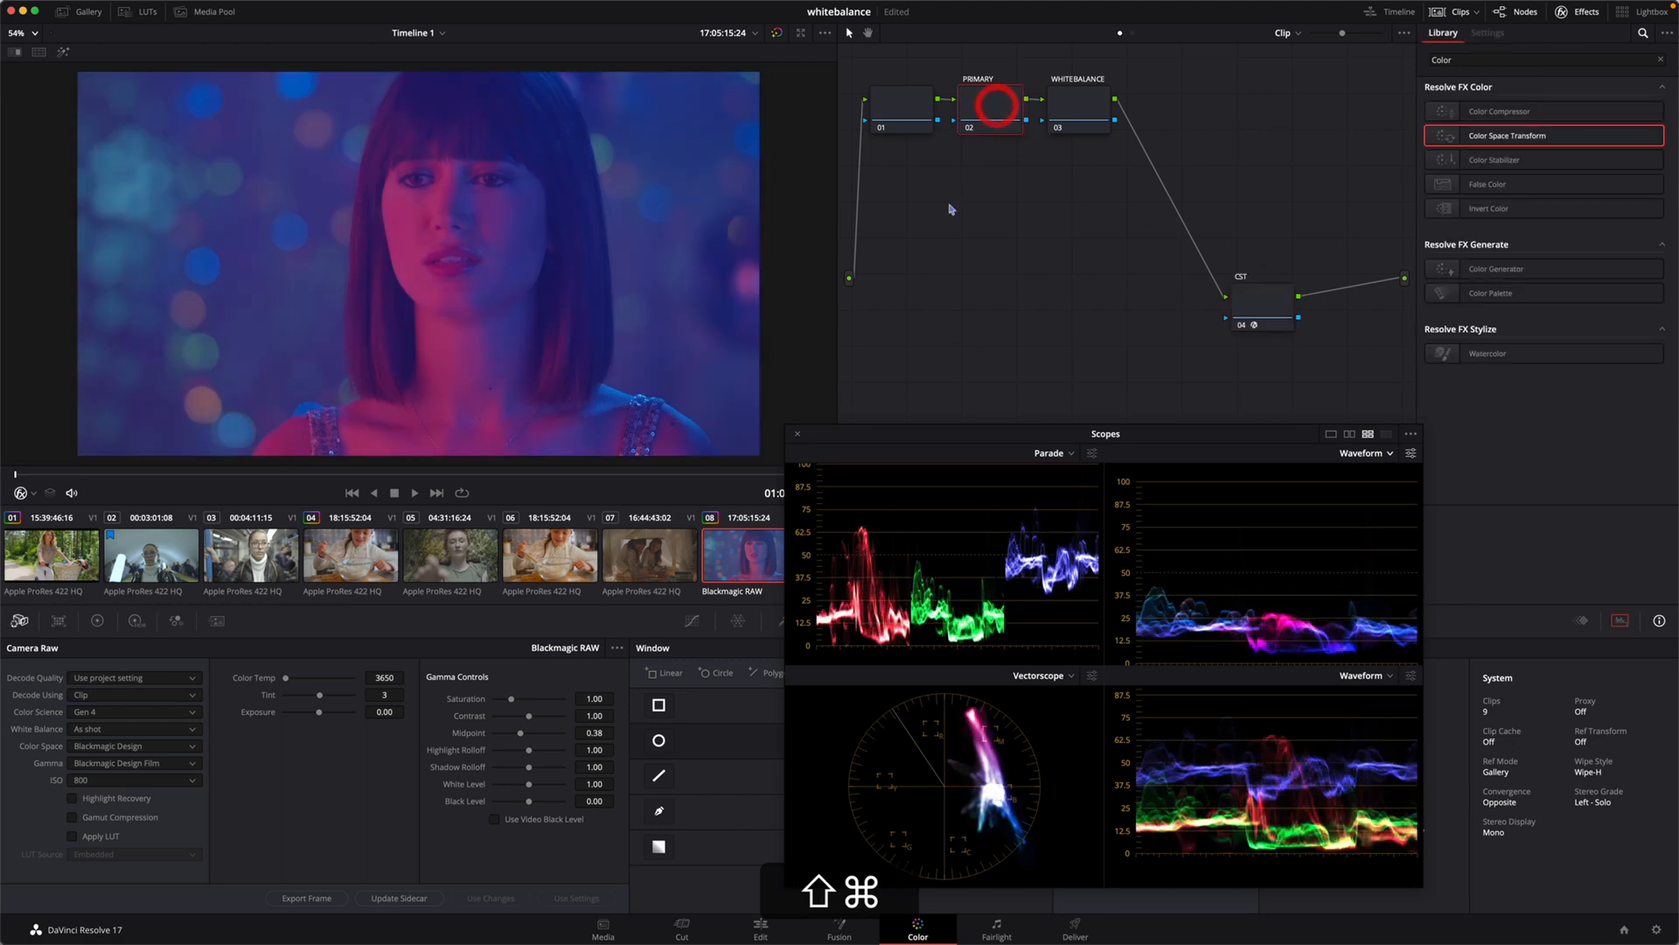
pyautogui.click(97, 620)
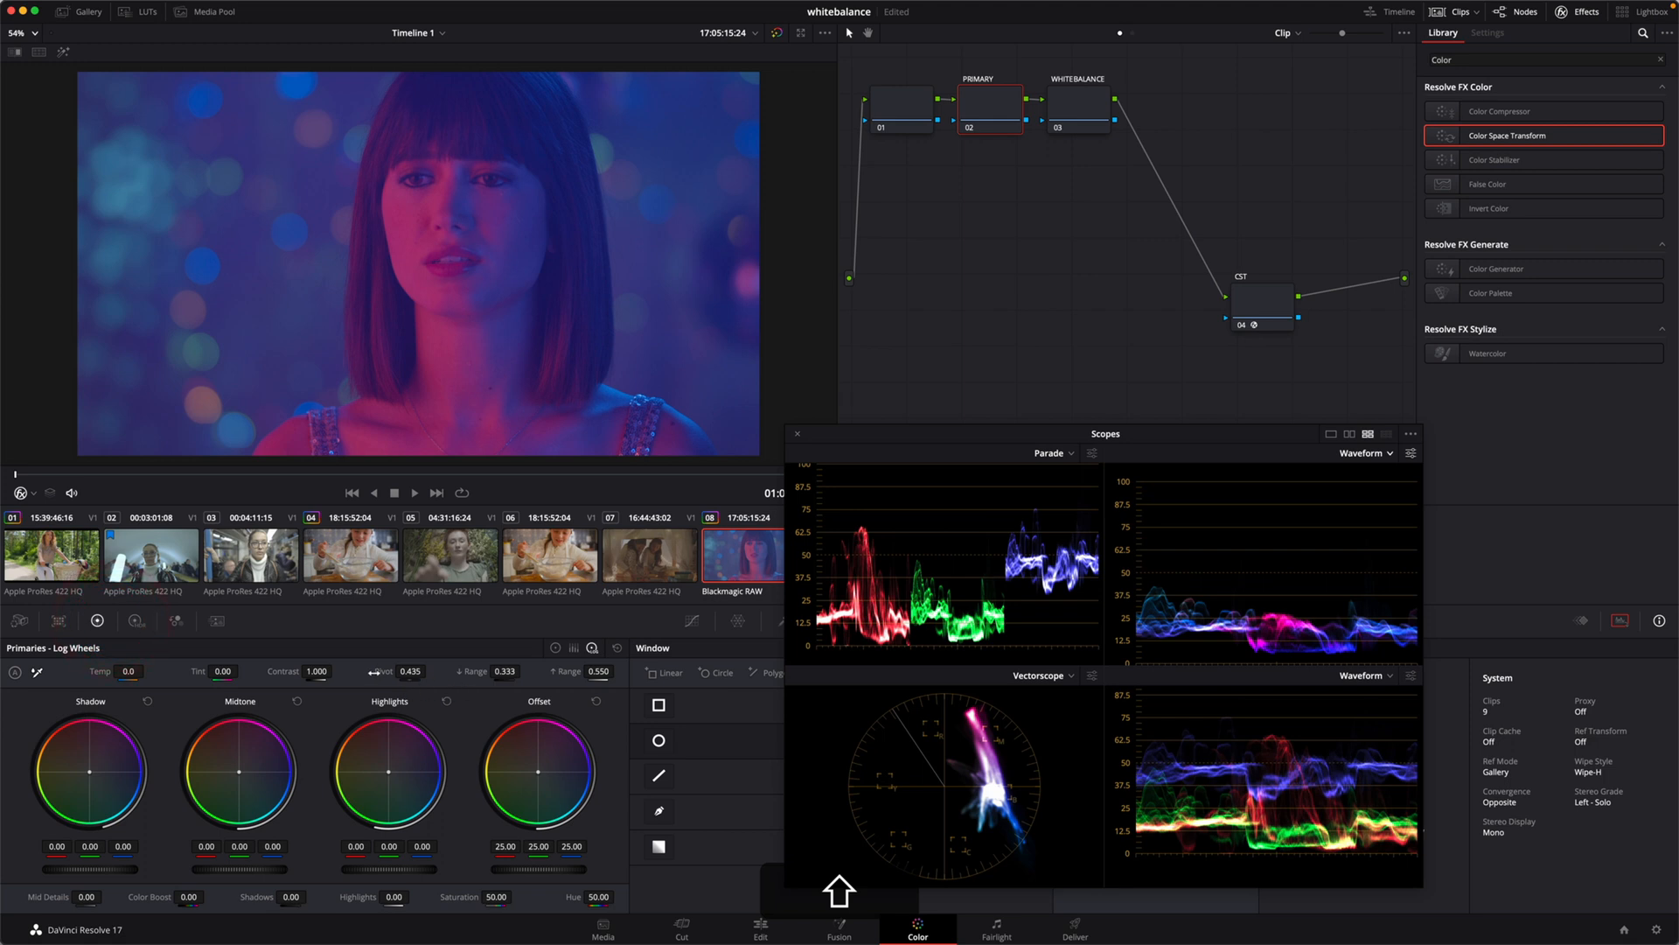
pyautogui.click(556, 648)
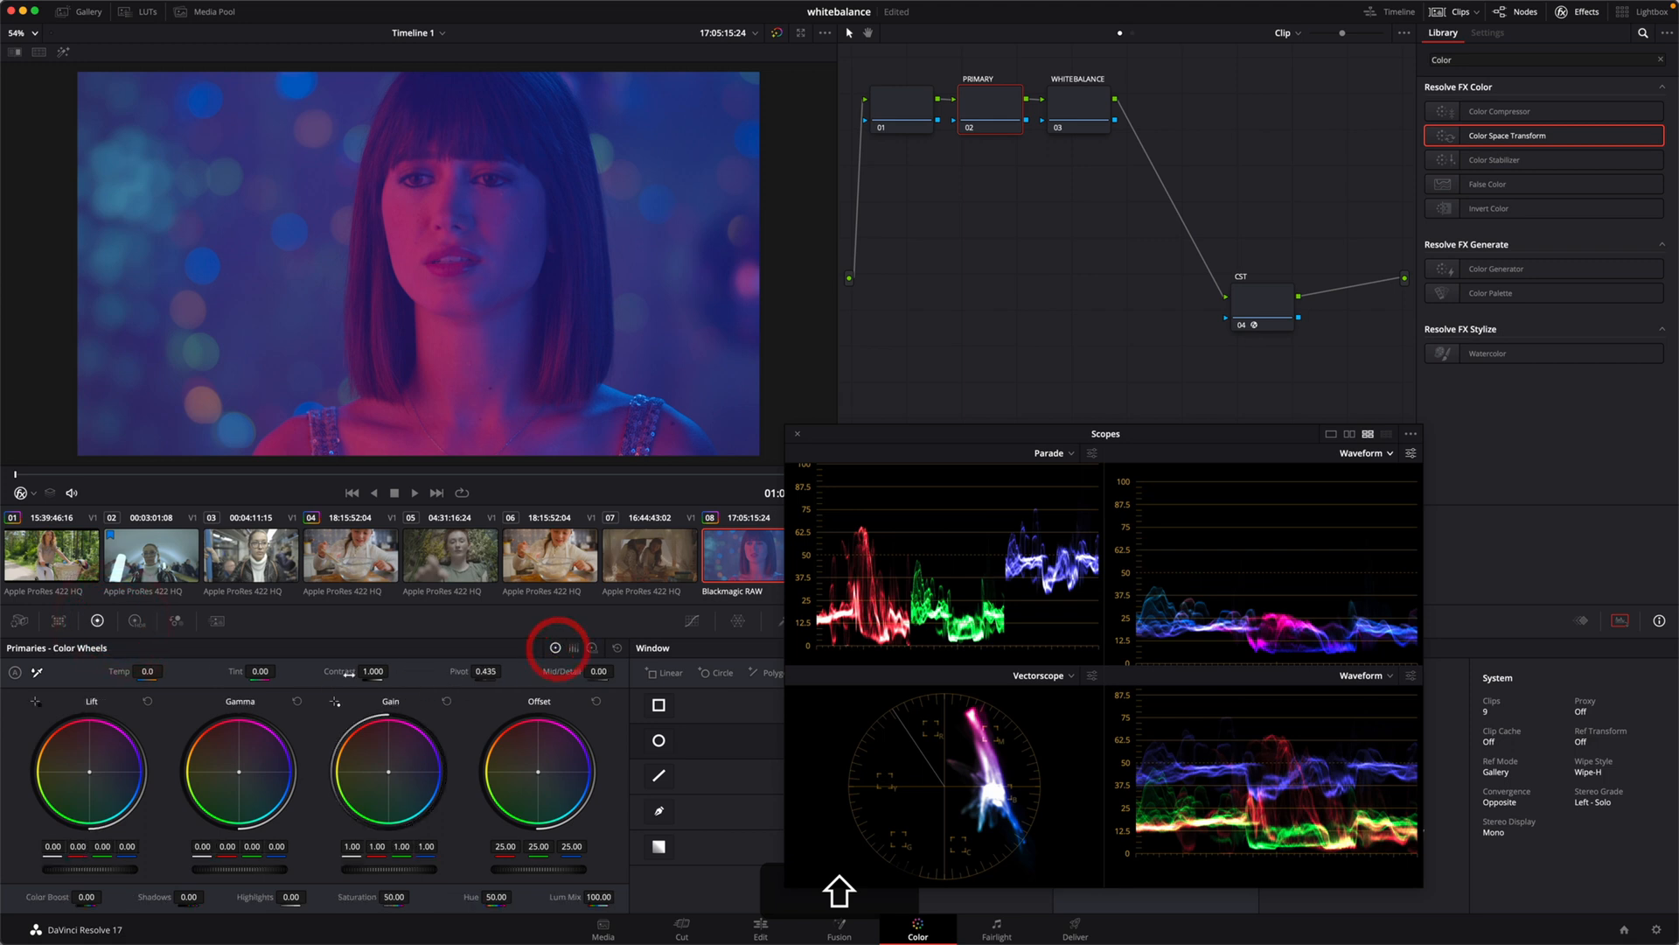
pyautogui.moveTo(332, 671); pyautogui.dragTo(352, 671)
pyautogui.moveTo(464, 671)
pyautogui.mouseDown()
pyautogui.moveTo(417, 671)
pyautogui.moveTo(463, 671)
pyautogui.mouseUp()
pyautogui.moveTo(349, 672); pyautogui.dragTo(347, 672)
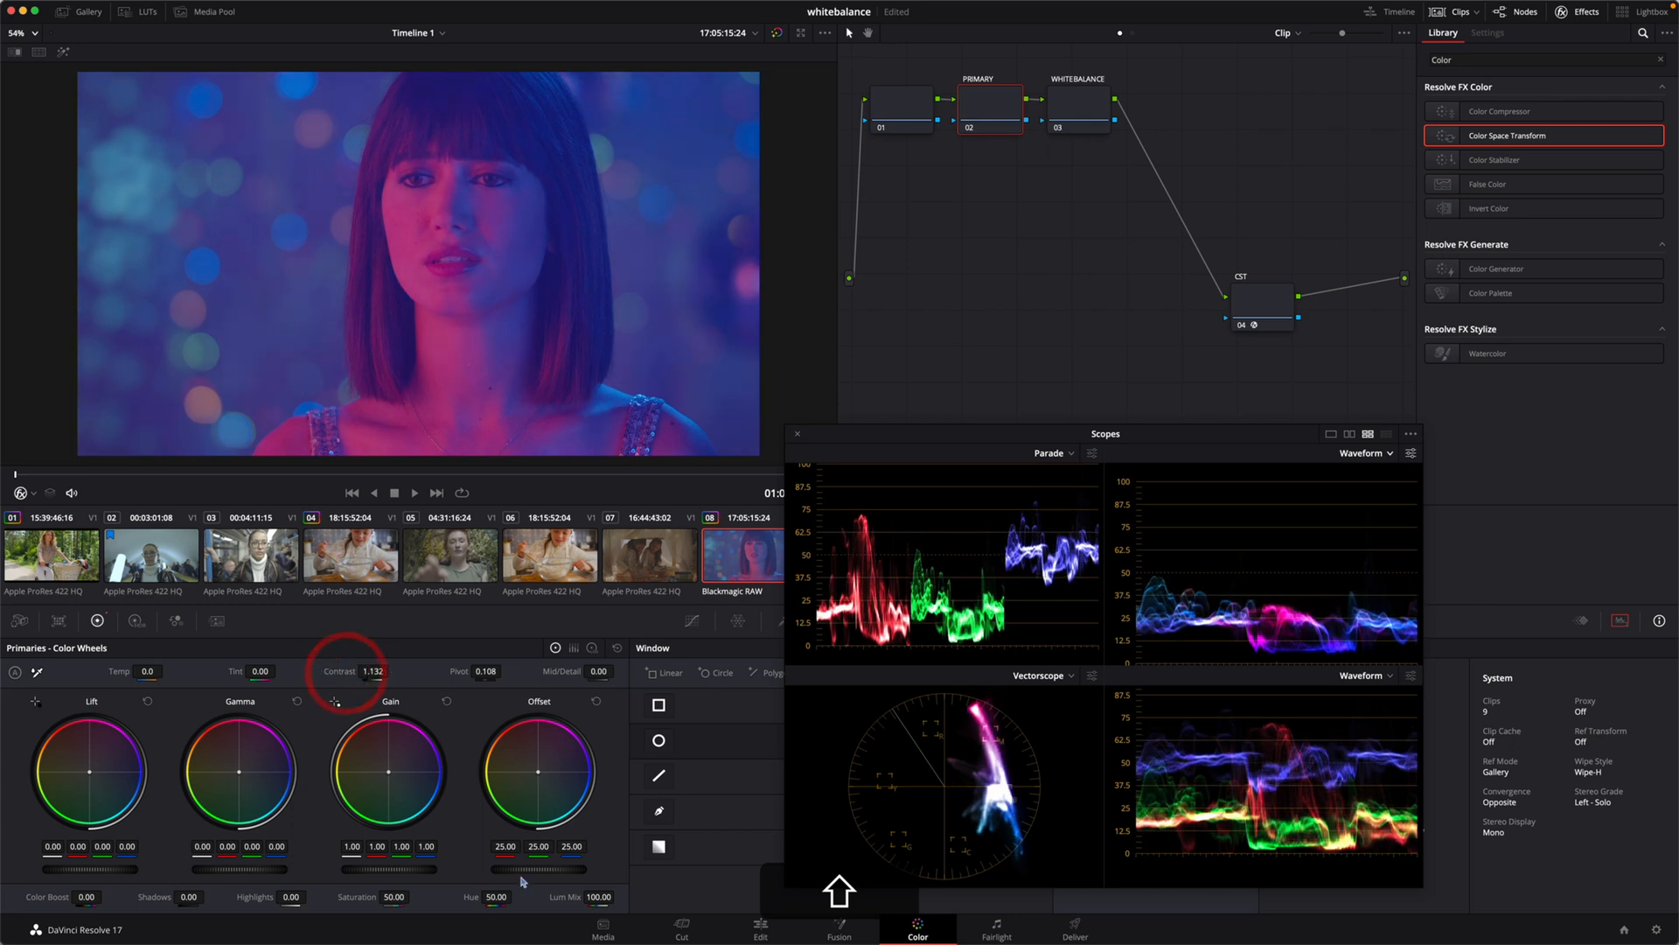
pyautogui.moveTo(538, 869); pyautogui.dragTo(514, 869)
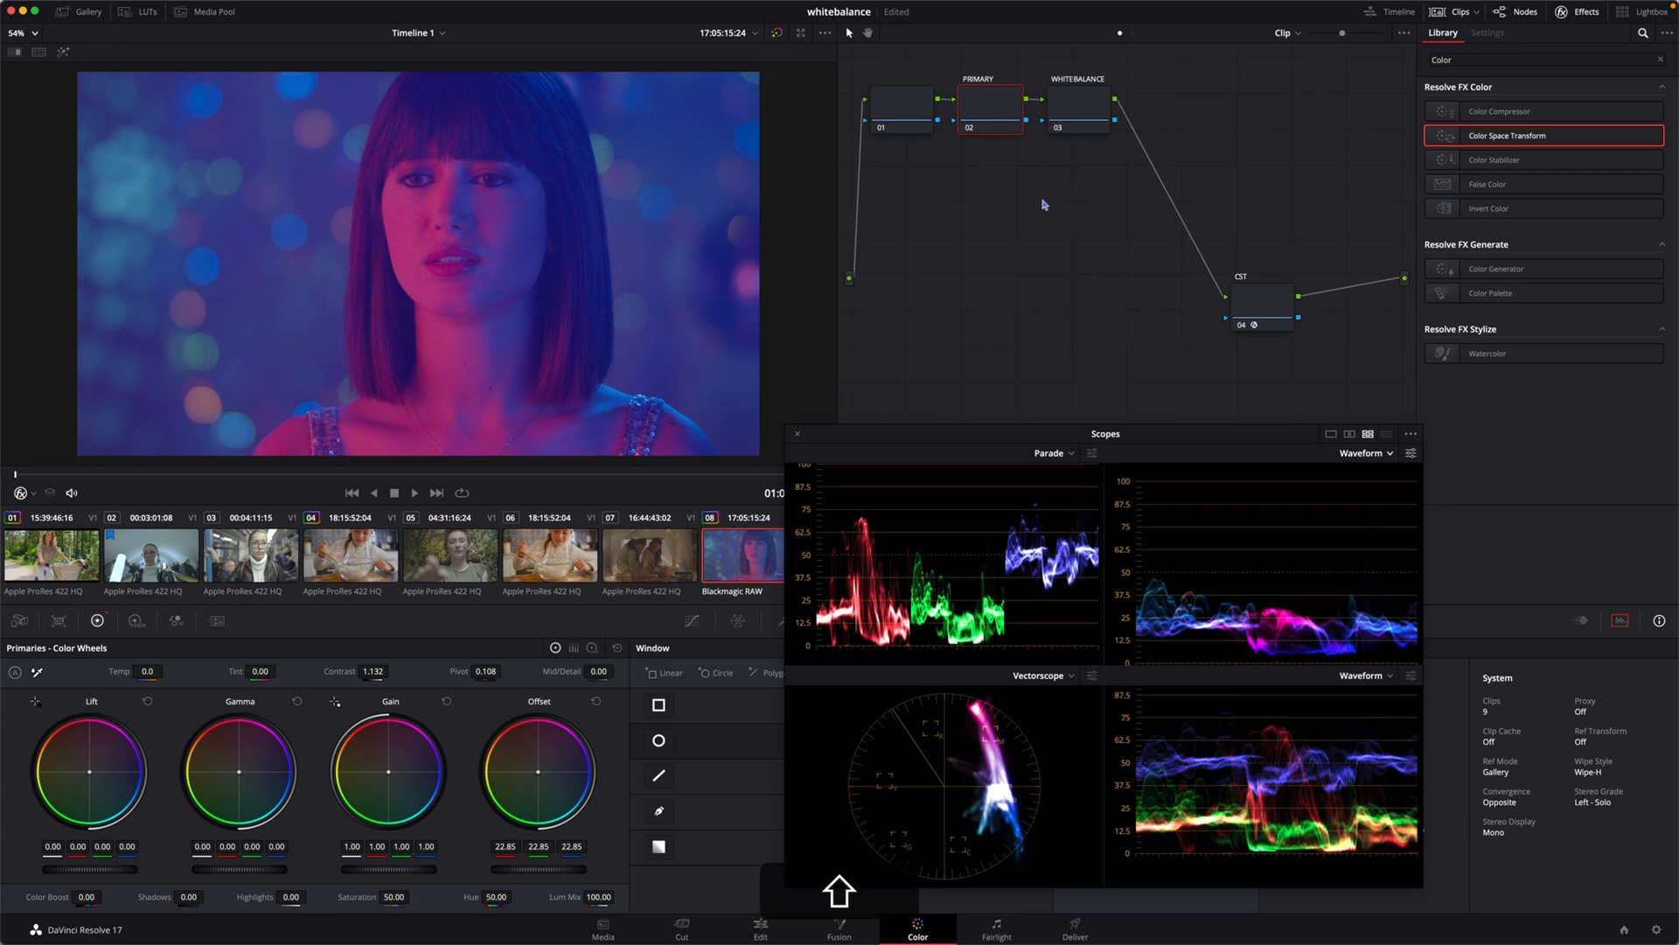
# Step: On the WHITEBALANCE node, align the parade channels by setting the offset to red 27.42, green 23.32 and blue -2.41
pyautogui.click(1077, 108)
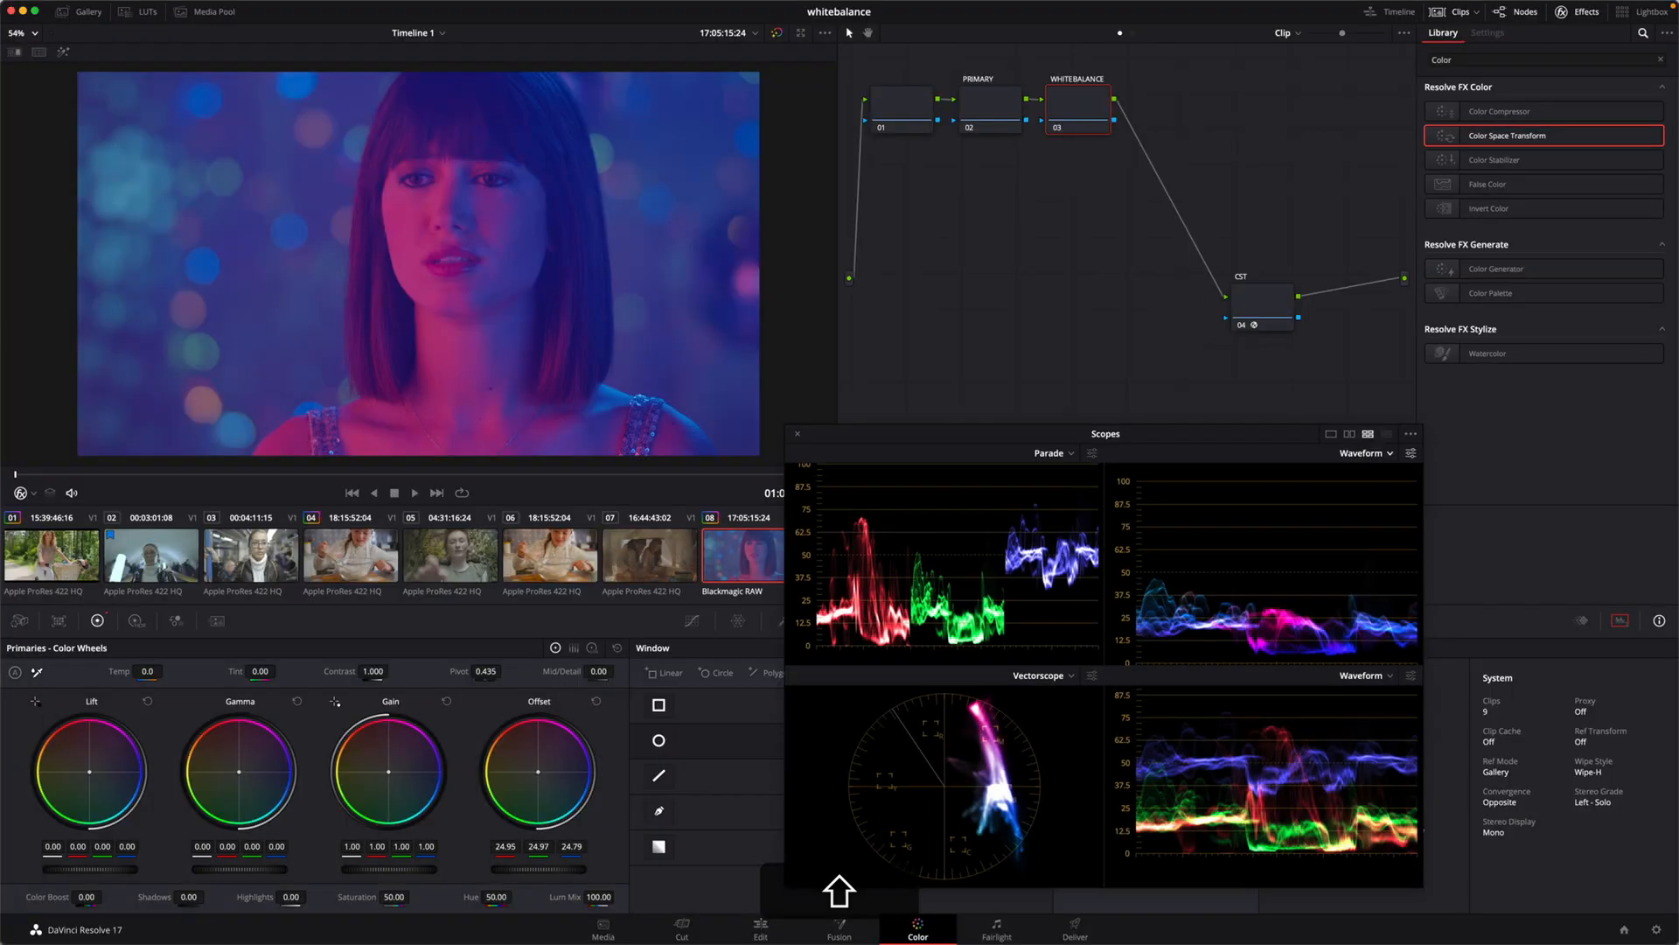
pyautogui.moveTo(539, 775); pyautogui.dragTo(535, 779)
pyautogui.moveTo(960, 433); pyautogui.dragTo(801, 444)
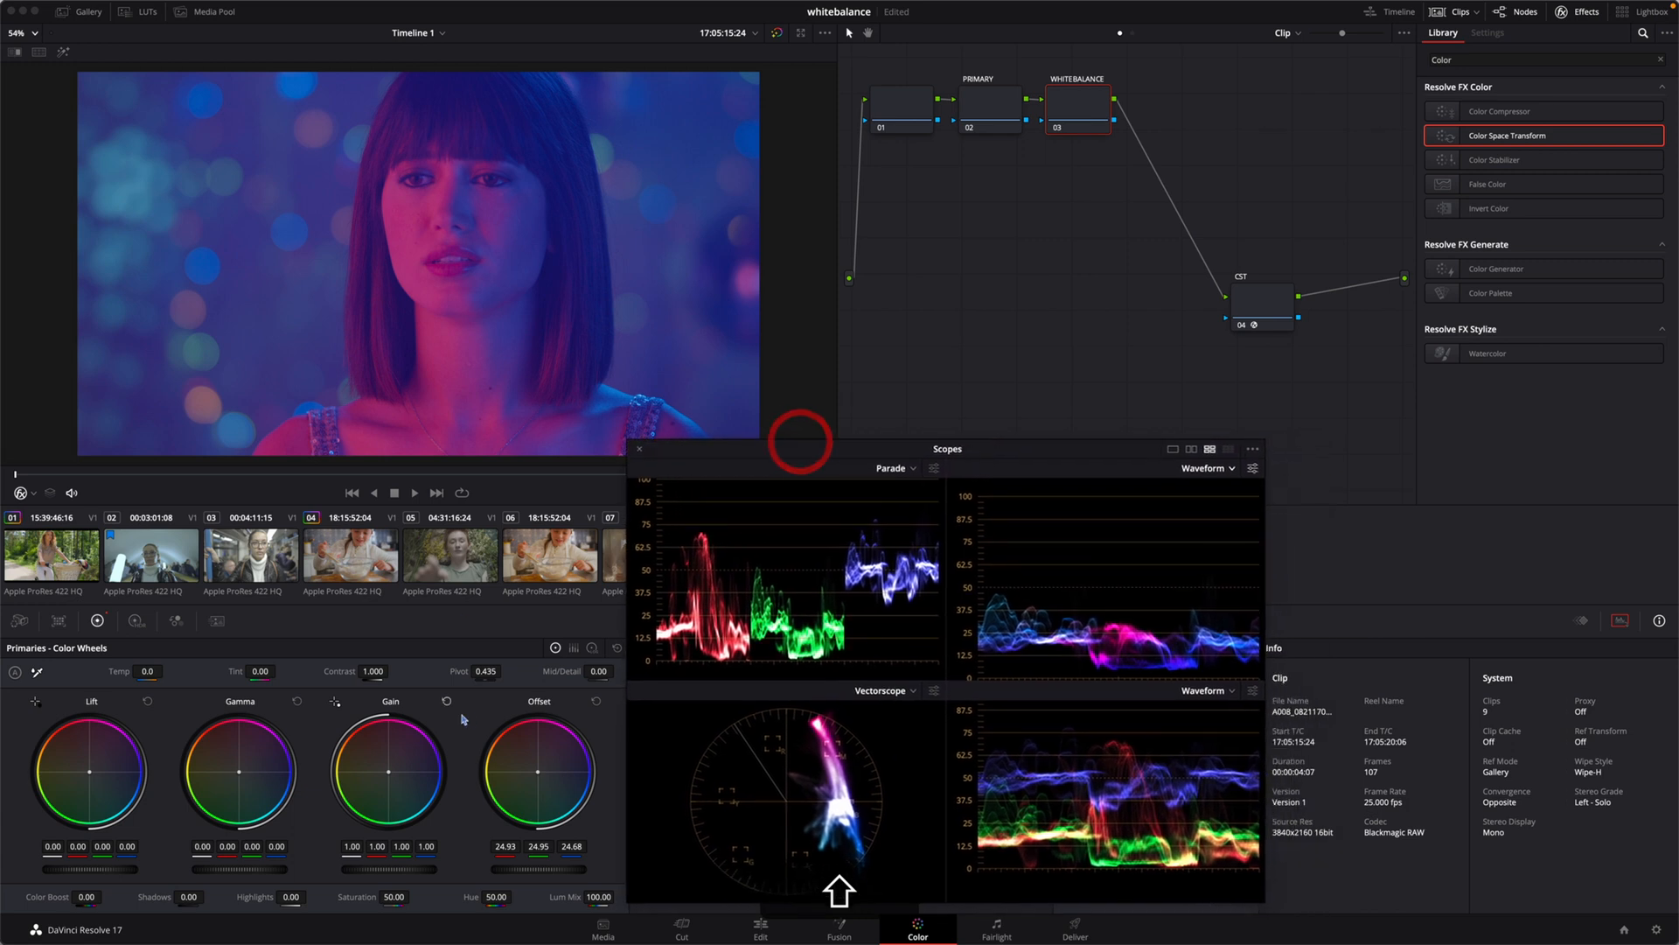
pyautogui.moveTo(539, 774); pyautogui.dragTo(505, 727)
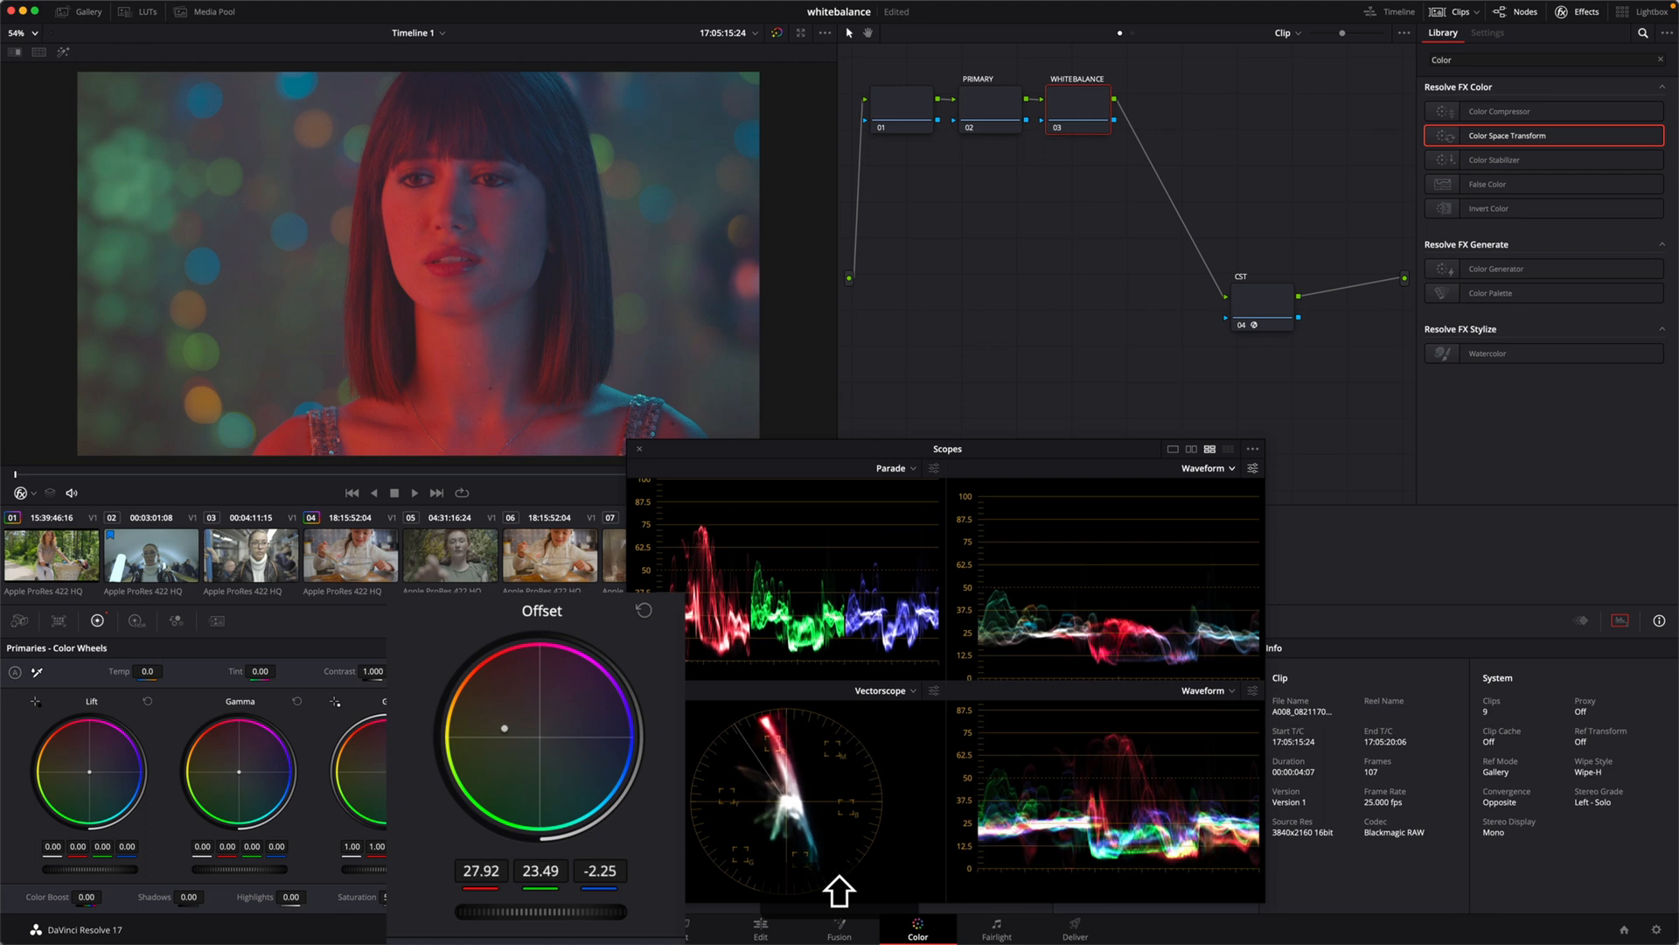
pyautogui.moveTo(504, 727); pyautogui.dragTo(505, 728)
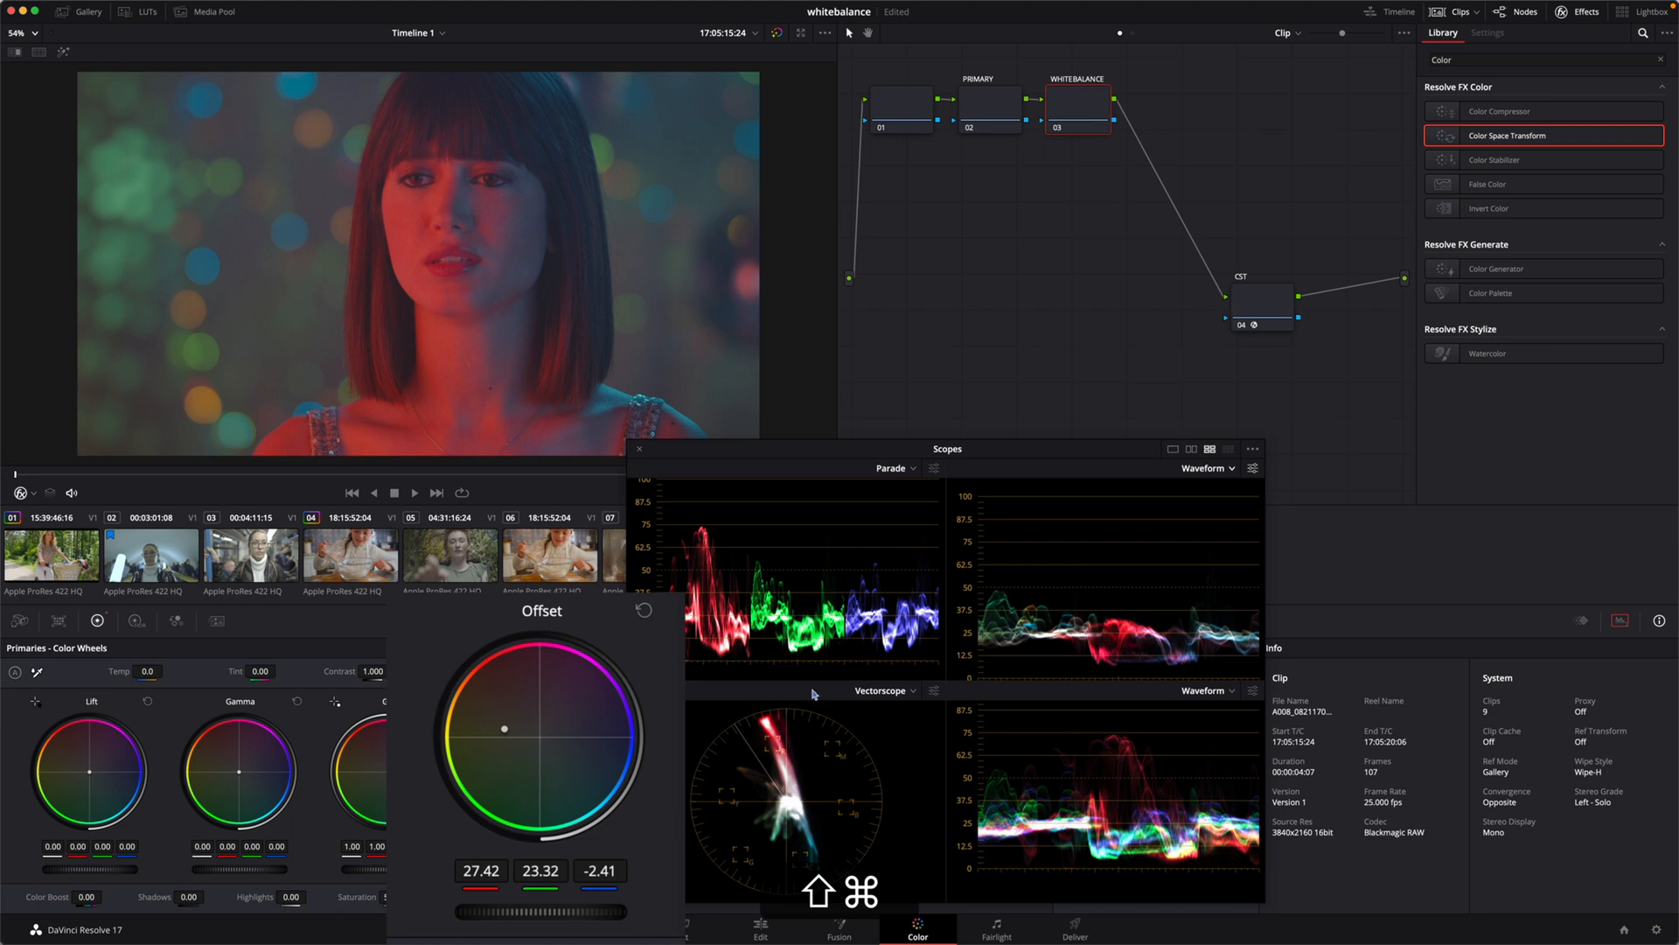
# Step: Toggle the WHITEBALANCE node off and on to compare the image and scopes before and after the correction
pyautogui.press('shift+super+d')
pyautogui.press('shift+super+d')
pyautogui.press('shift+super+d')
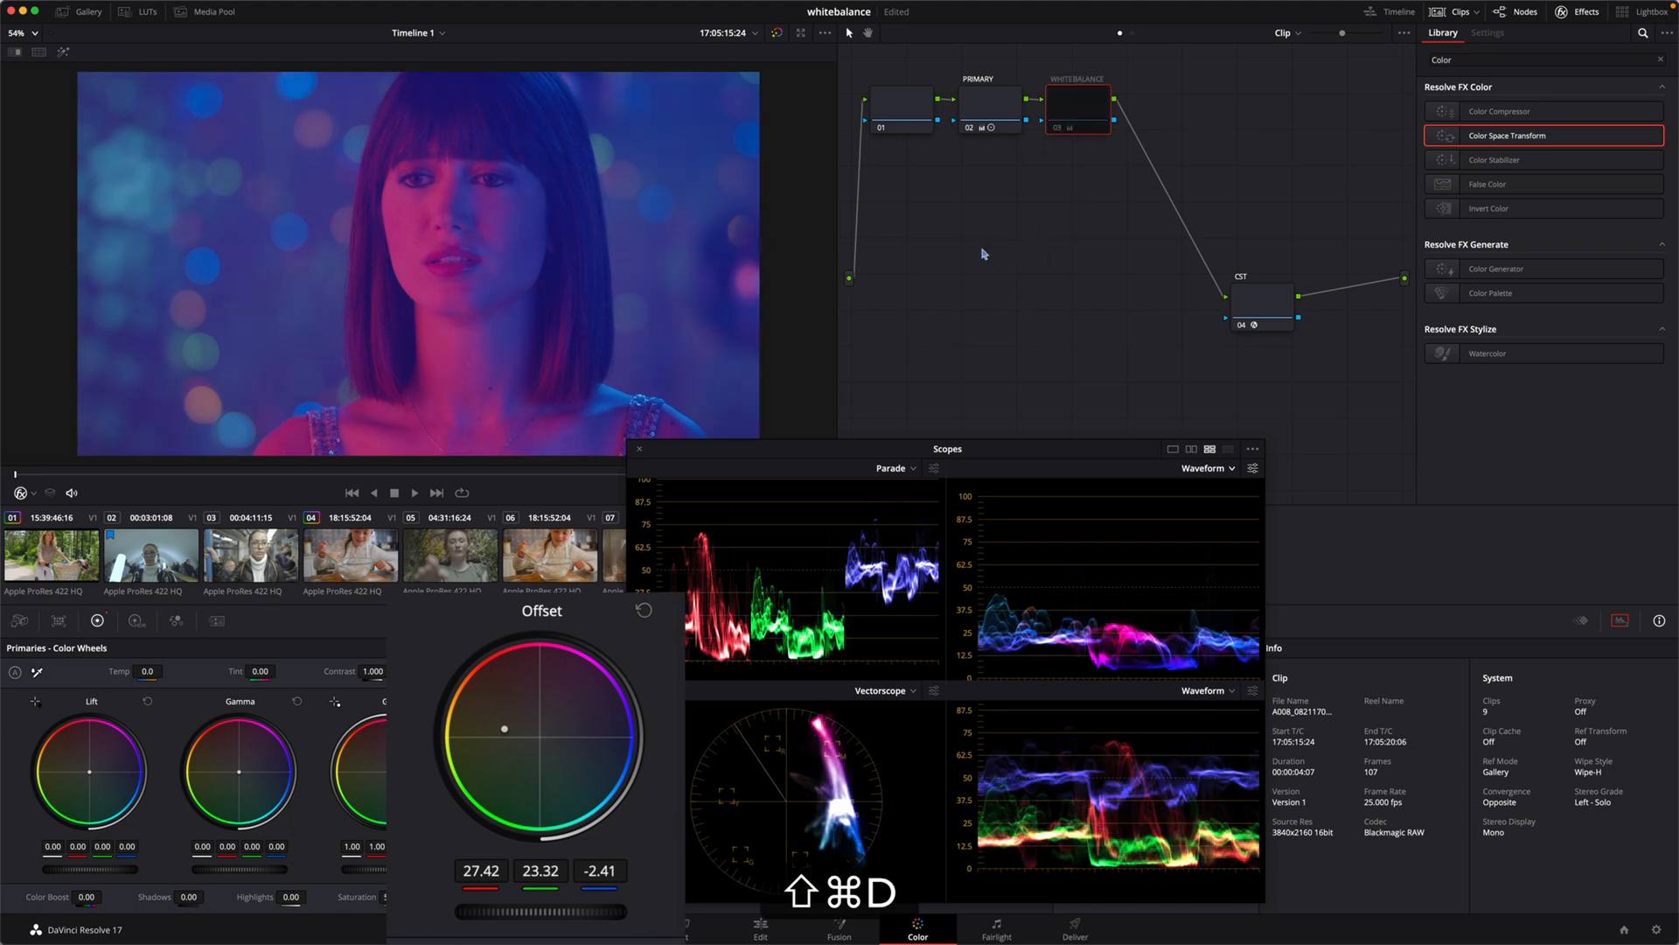
pyautogui.press('shift+super+d')
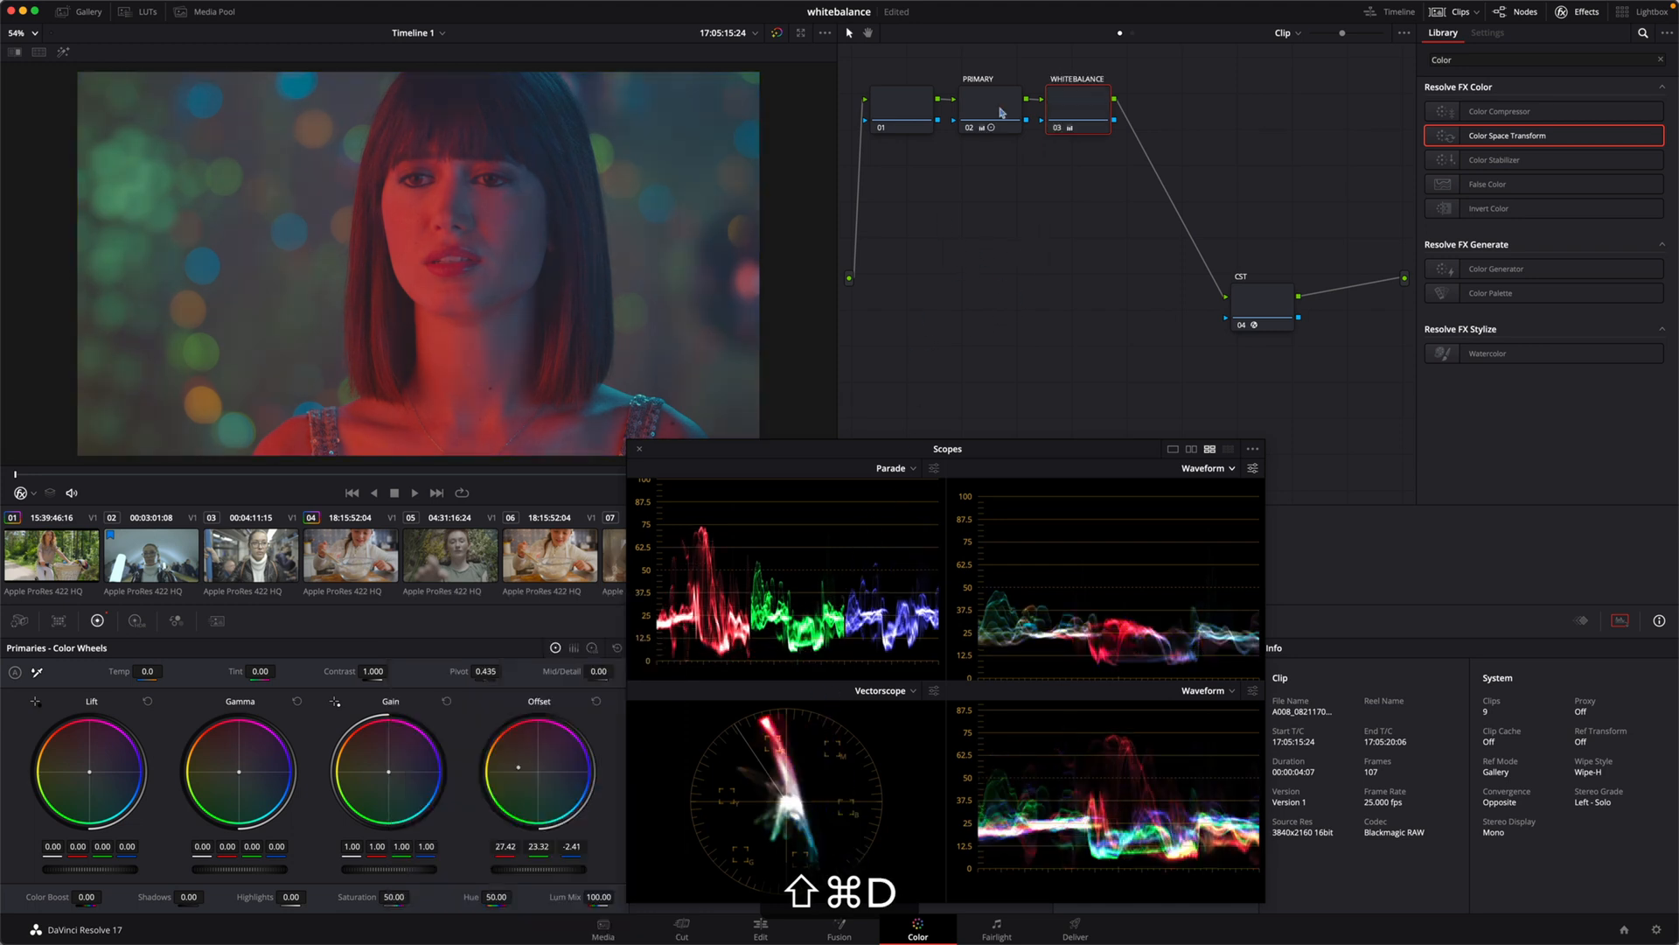
pyautogui.press('shift+super+d')
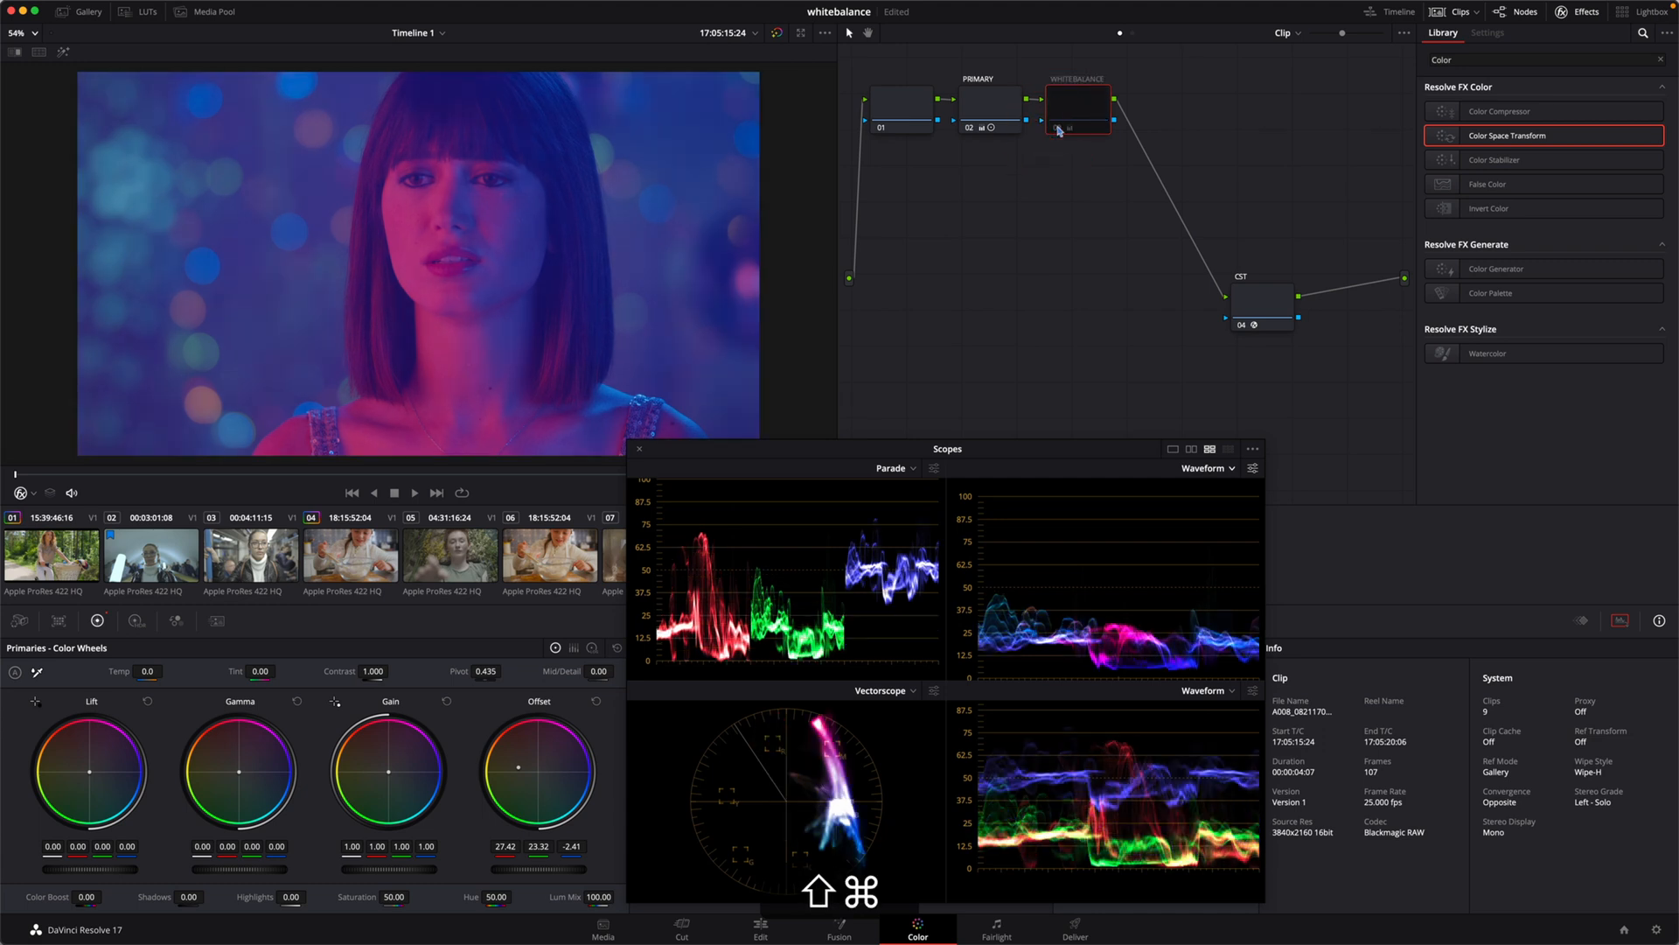
pyautogui.press('shift+super+d')
pyautogui.press('shift+super+d')
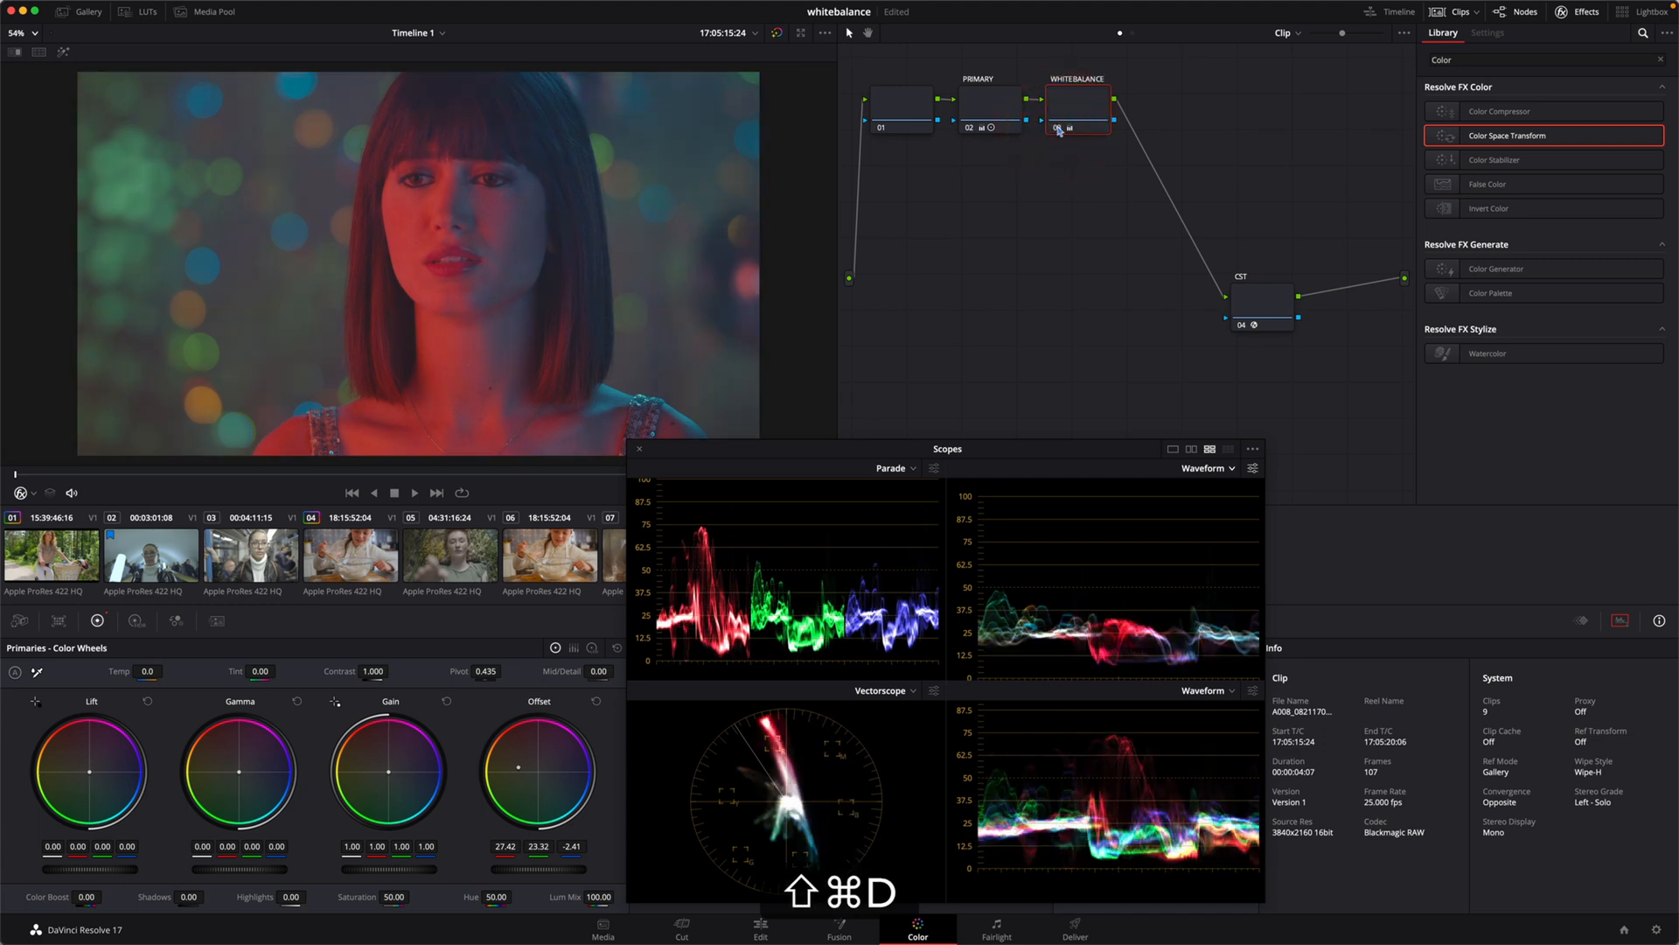
pyautogui.press('shift+super+d')
pyautogui.press('shift+super+d')
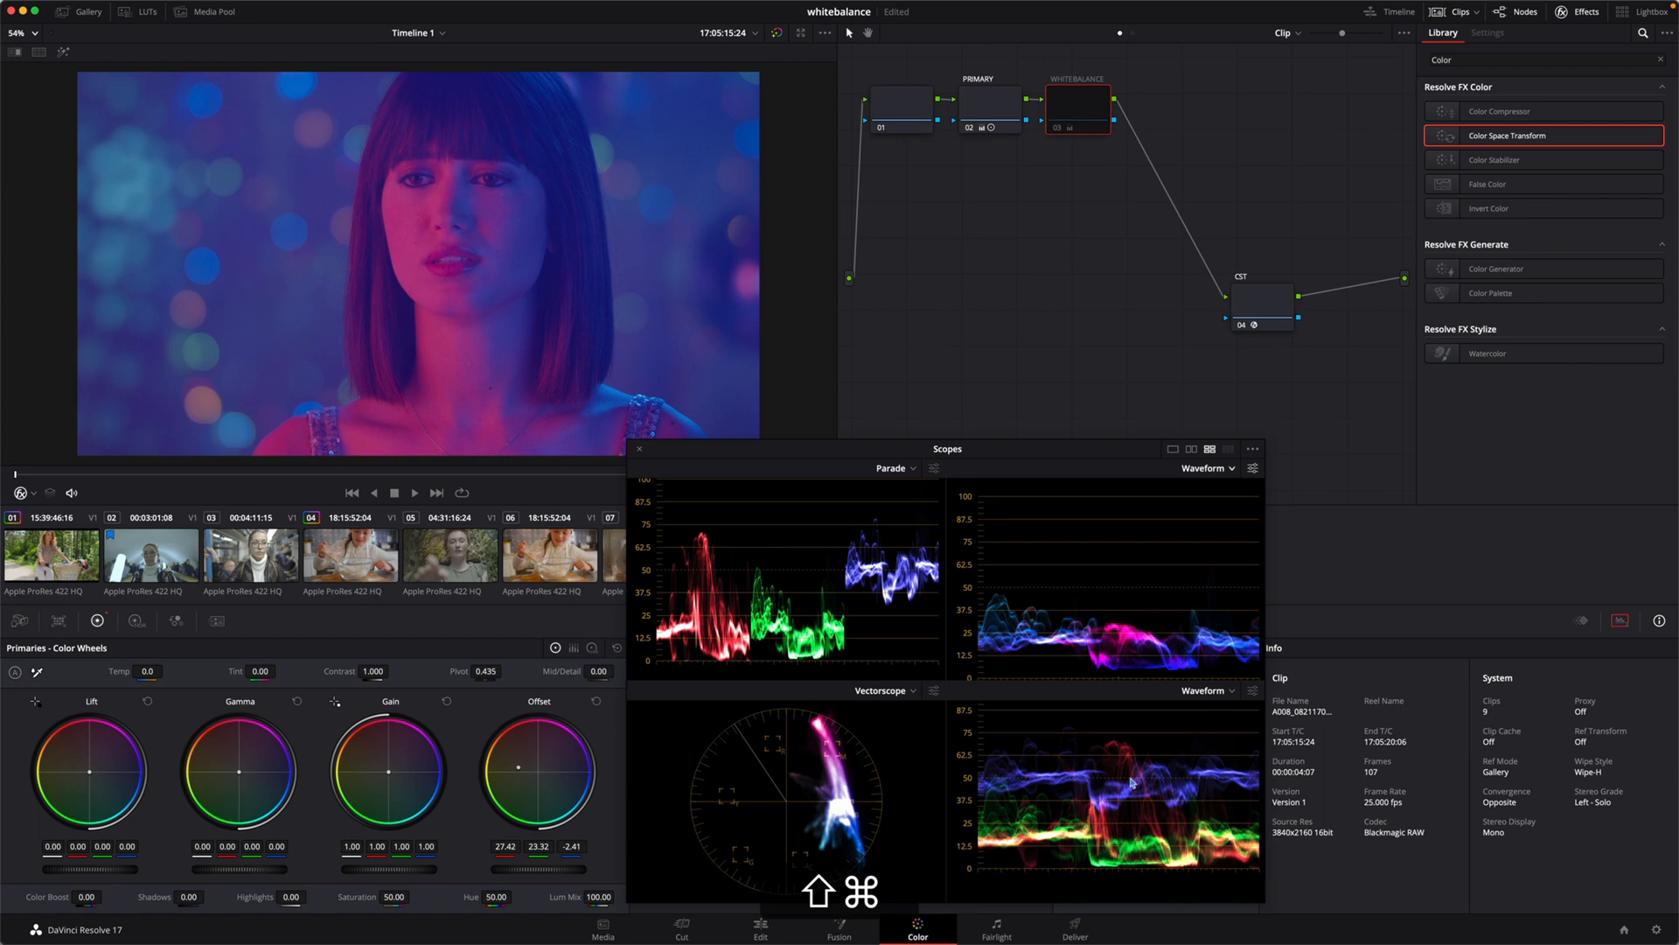
pyautogui.press('shift+super+d')
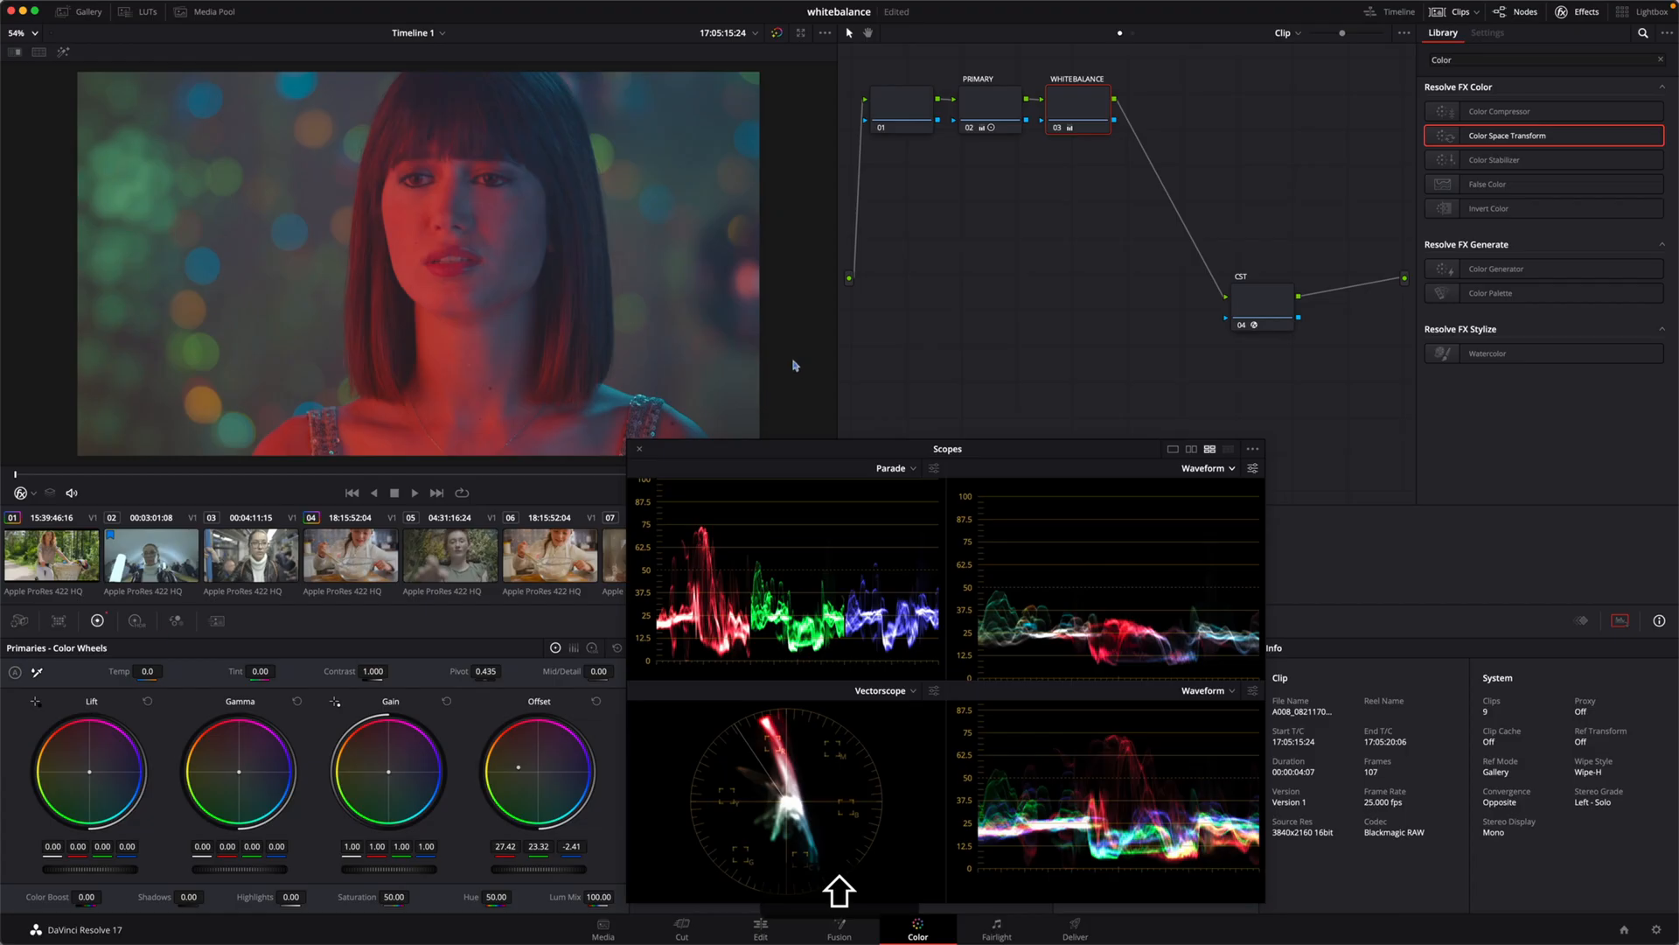
# Step: Add a serial node after WHITEBALANCE and label it SECONDARY
pyautogui.press('shift+super+s')
pyautogui.press('alt+shift+super+s')
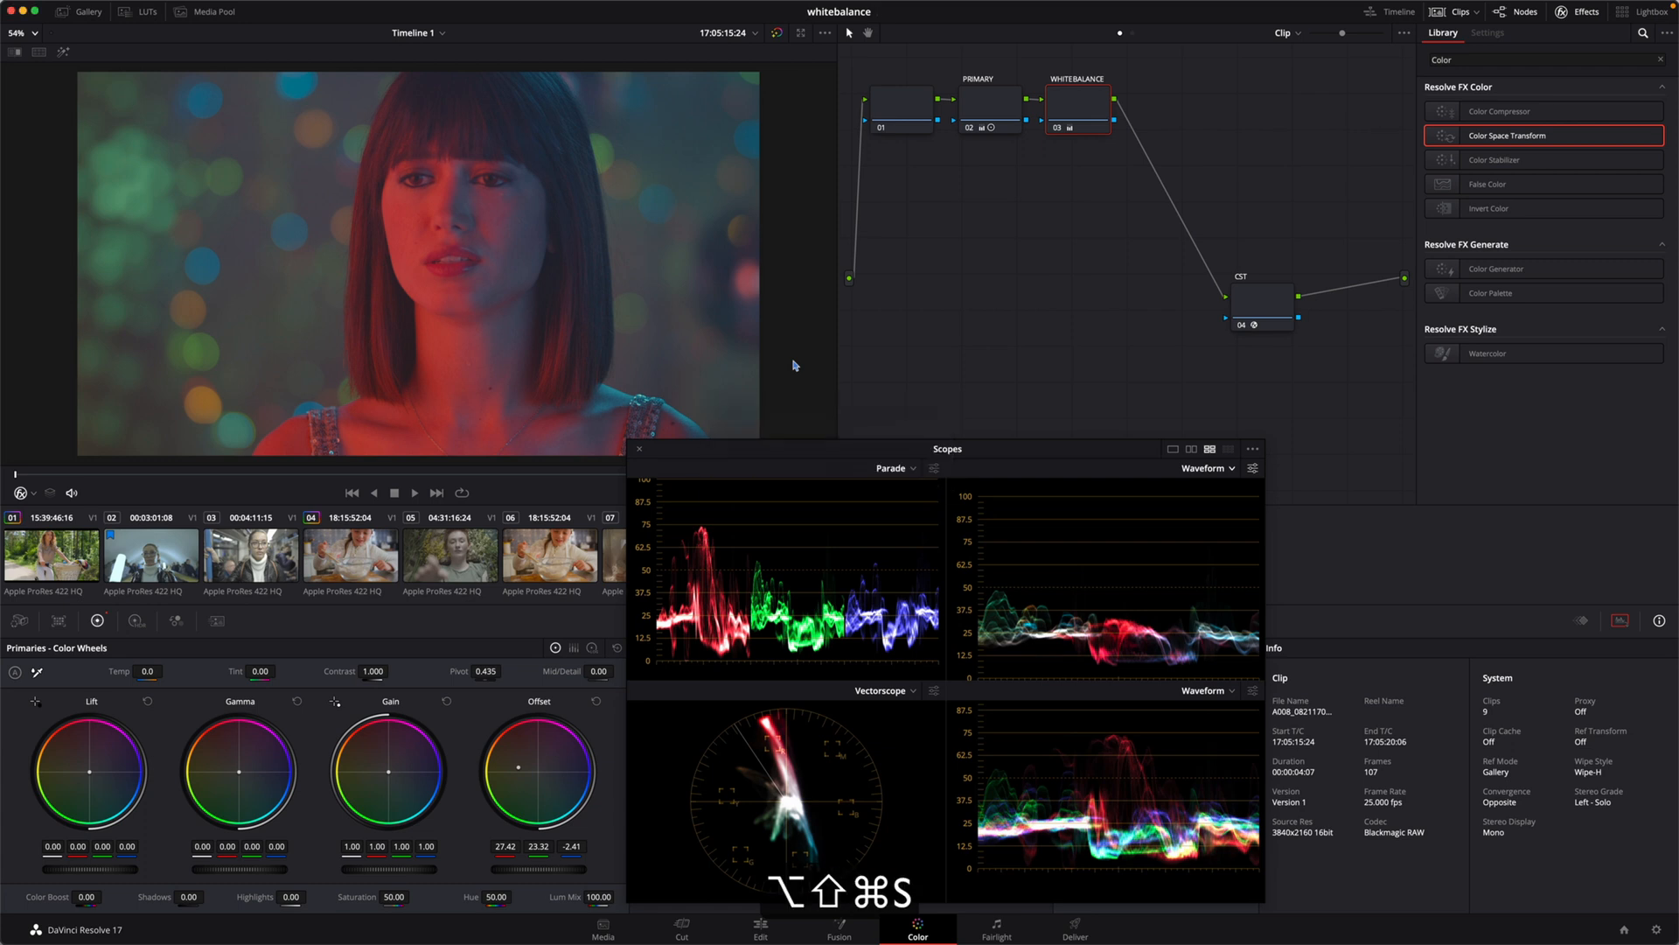
pyautogui.hotkey('shift', 'Tab')
pyautogui.write('second')
pyautogui.press('BackSpace')
pyautogui.press('BackSpace')
pyautogui.press('BackSpace')
pyautogui.press('BackSpace')
pyautogui.press('BackSpace')
pyautogui.press('BackSpace')
pyautogui.write('SEC')
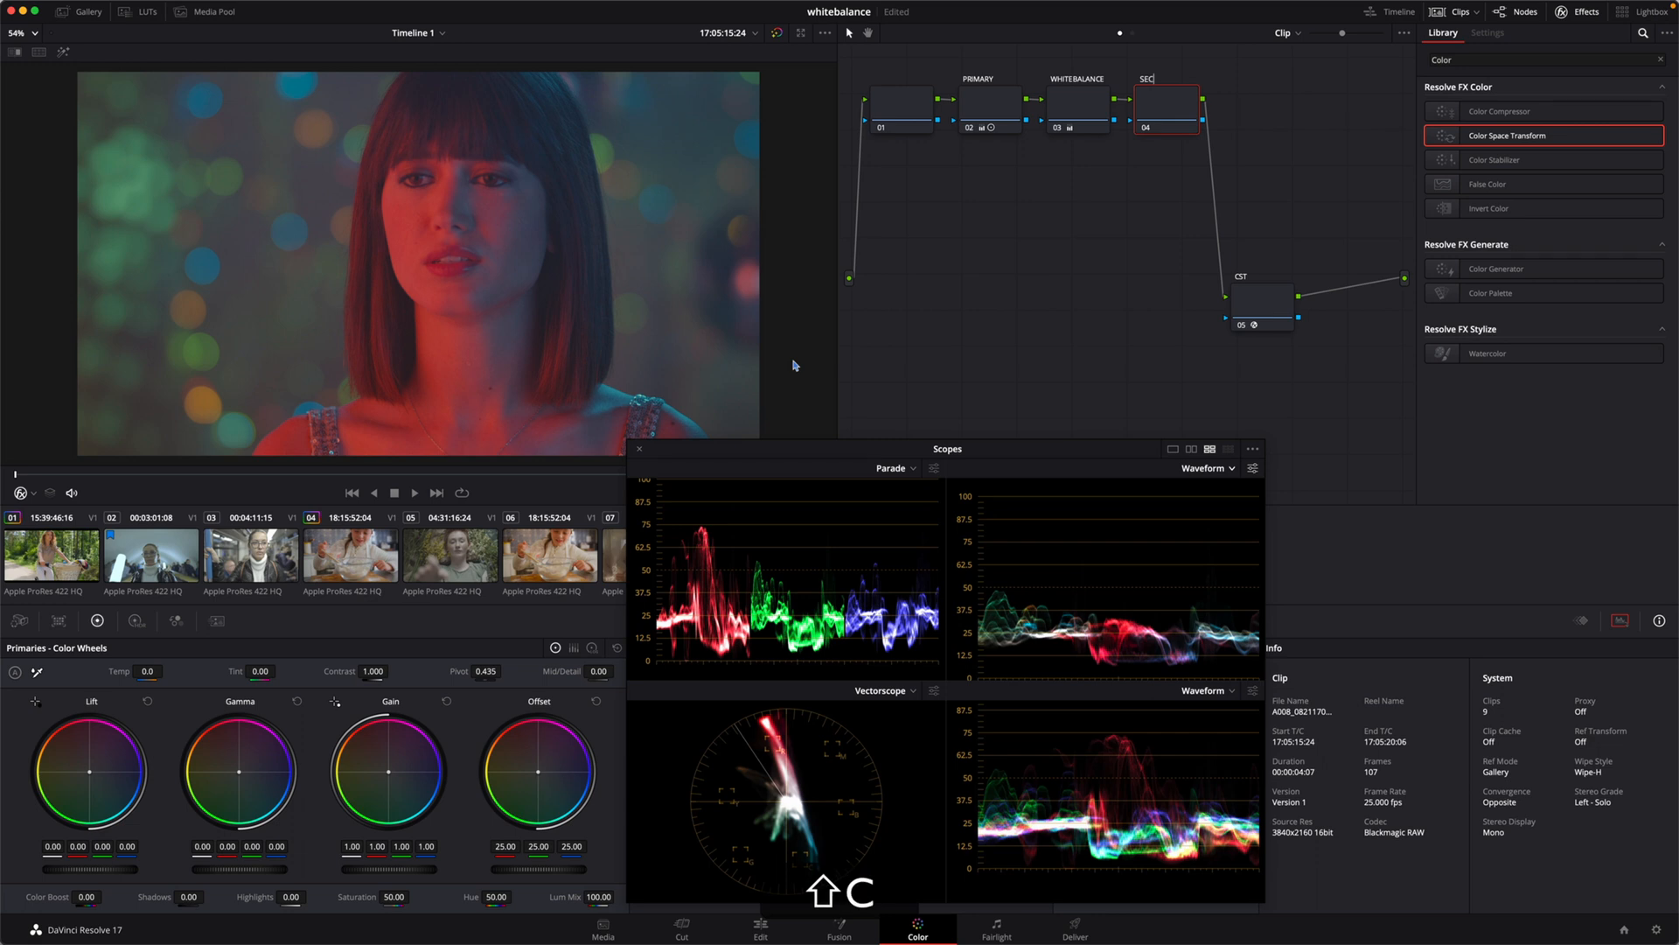
pyautogui.write('ONDARY')
pyautogui.click(1084, 303)
# Step: On the SECONDARY node, reduce the red gain to 0.70 and lower the master lift to -0.03
pyautogui.moveTo(366, 838); pyautogui.dragTo(293, 834)
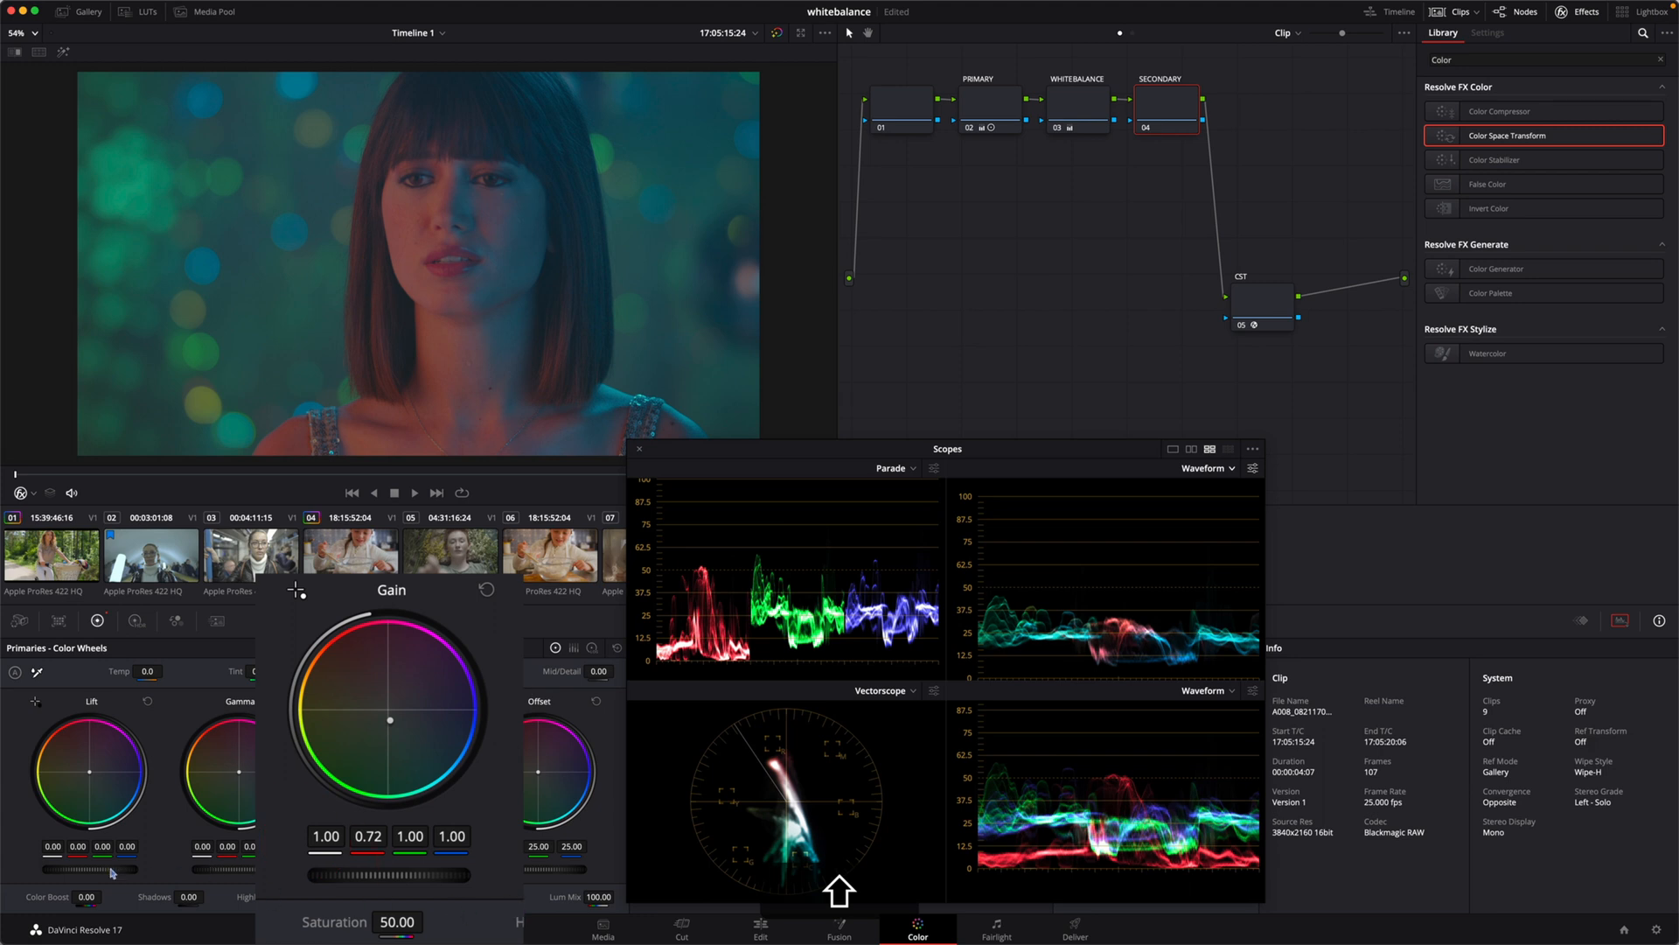
pyautogui.moveTo(96, 869); pyautogui.dragTo(85, 868)
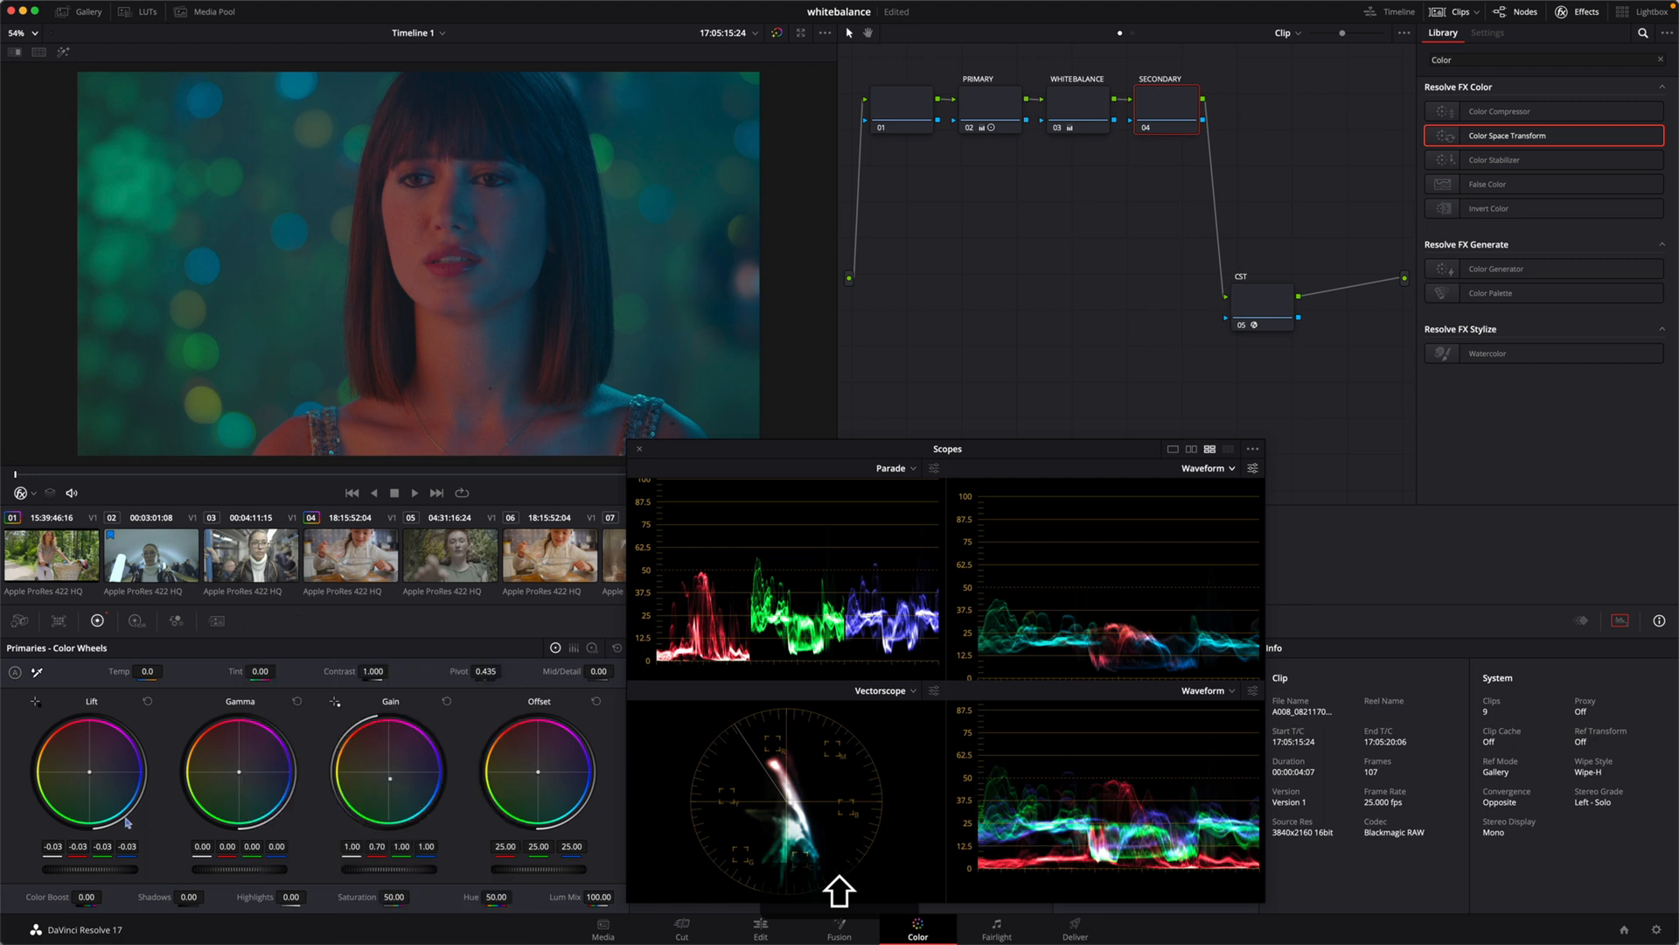
# Step: Enable the picker RGB value display in the viewer and warm the lift to red -0.01, green -0.03 and blue -0.06
pyautogui.hotkey('shift', 'q')
pyautogui.rightClick(521, 230)
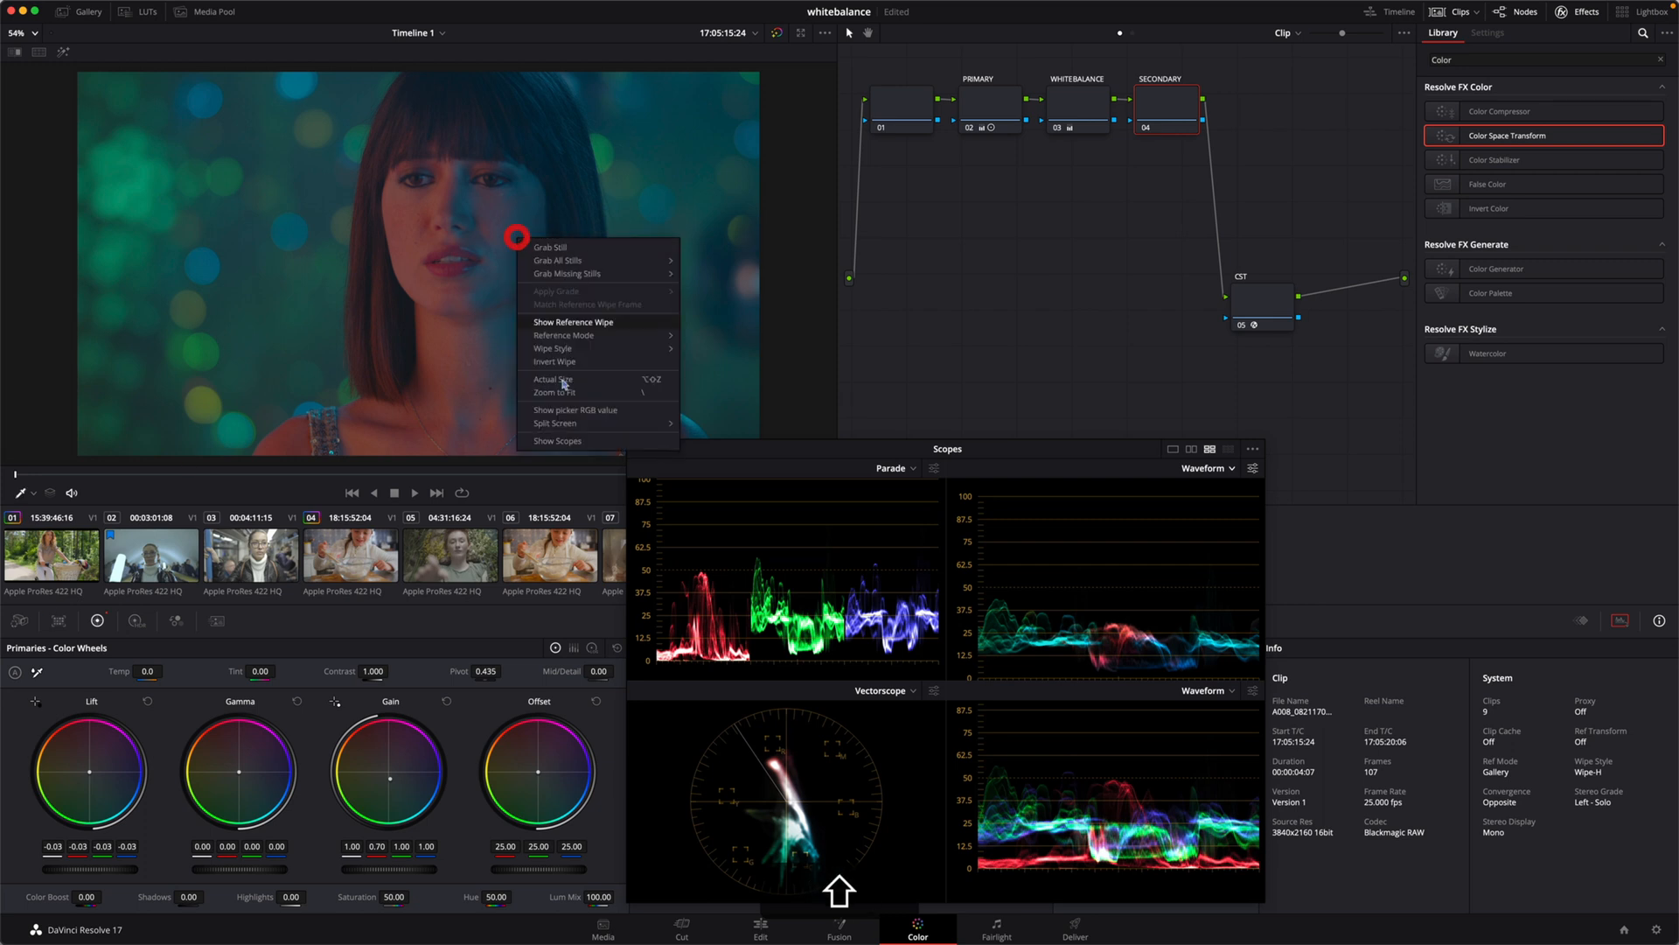
pyautogui.click(576, 408)
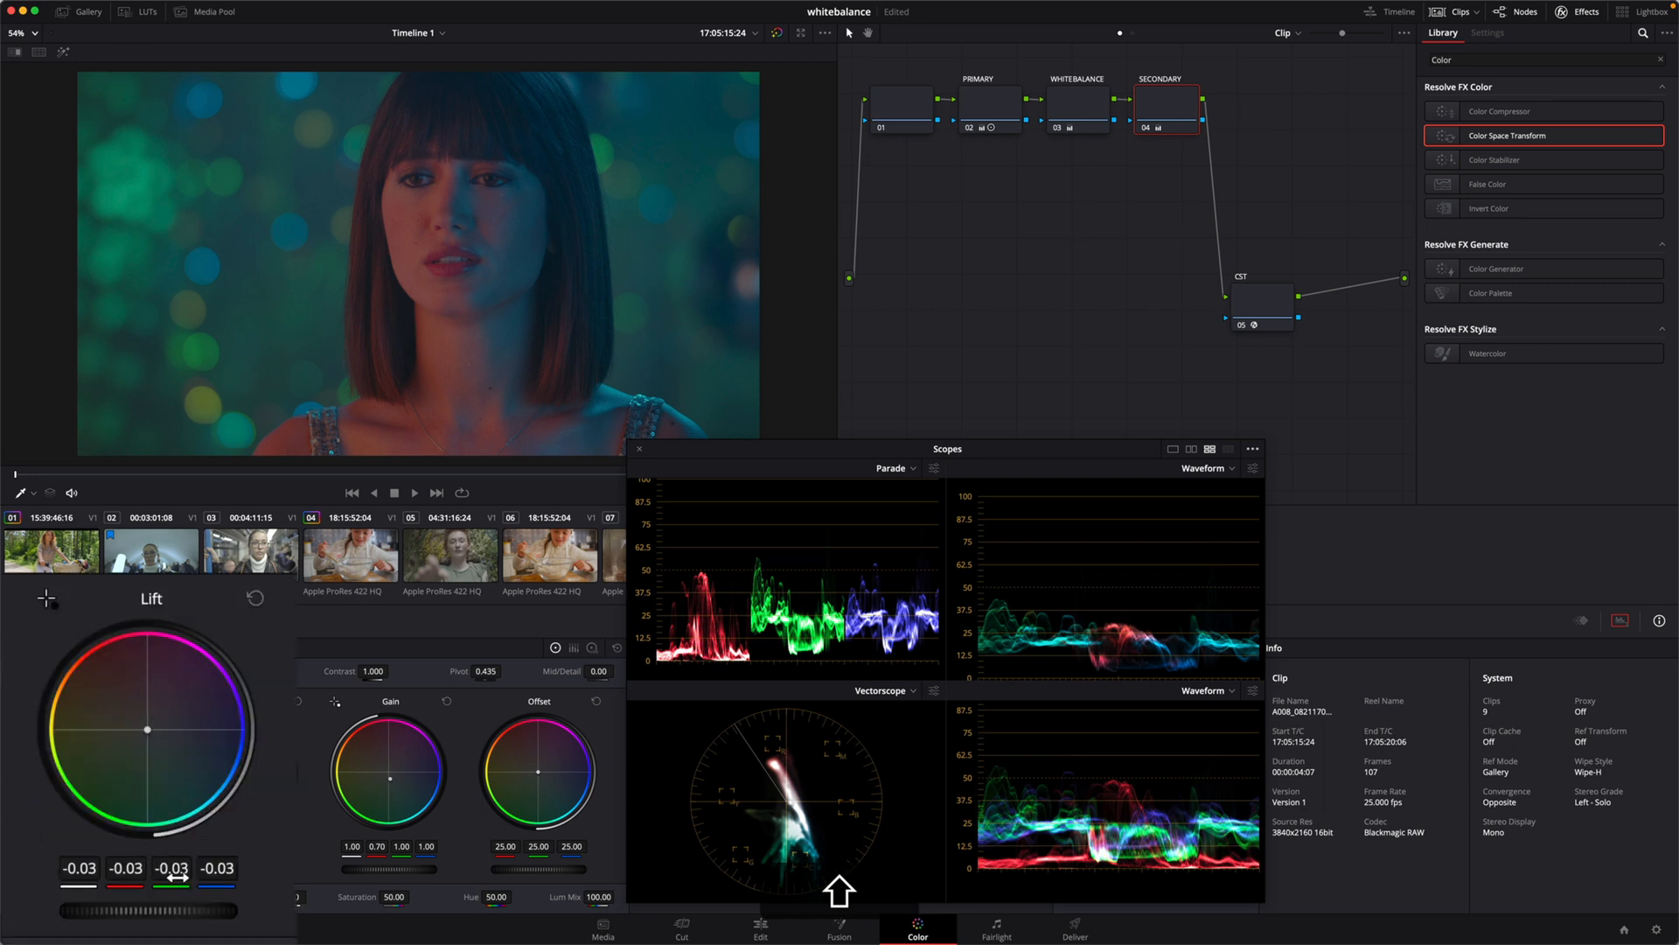
pyautogui.moveTo(148, 730); pyautogui.dragTo(143, 726)
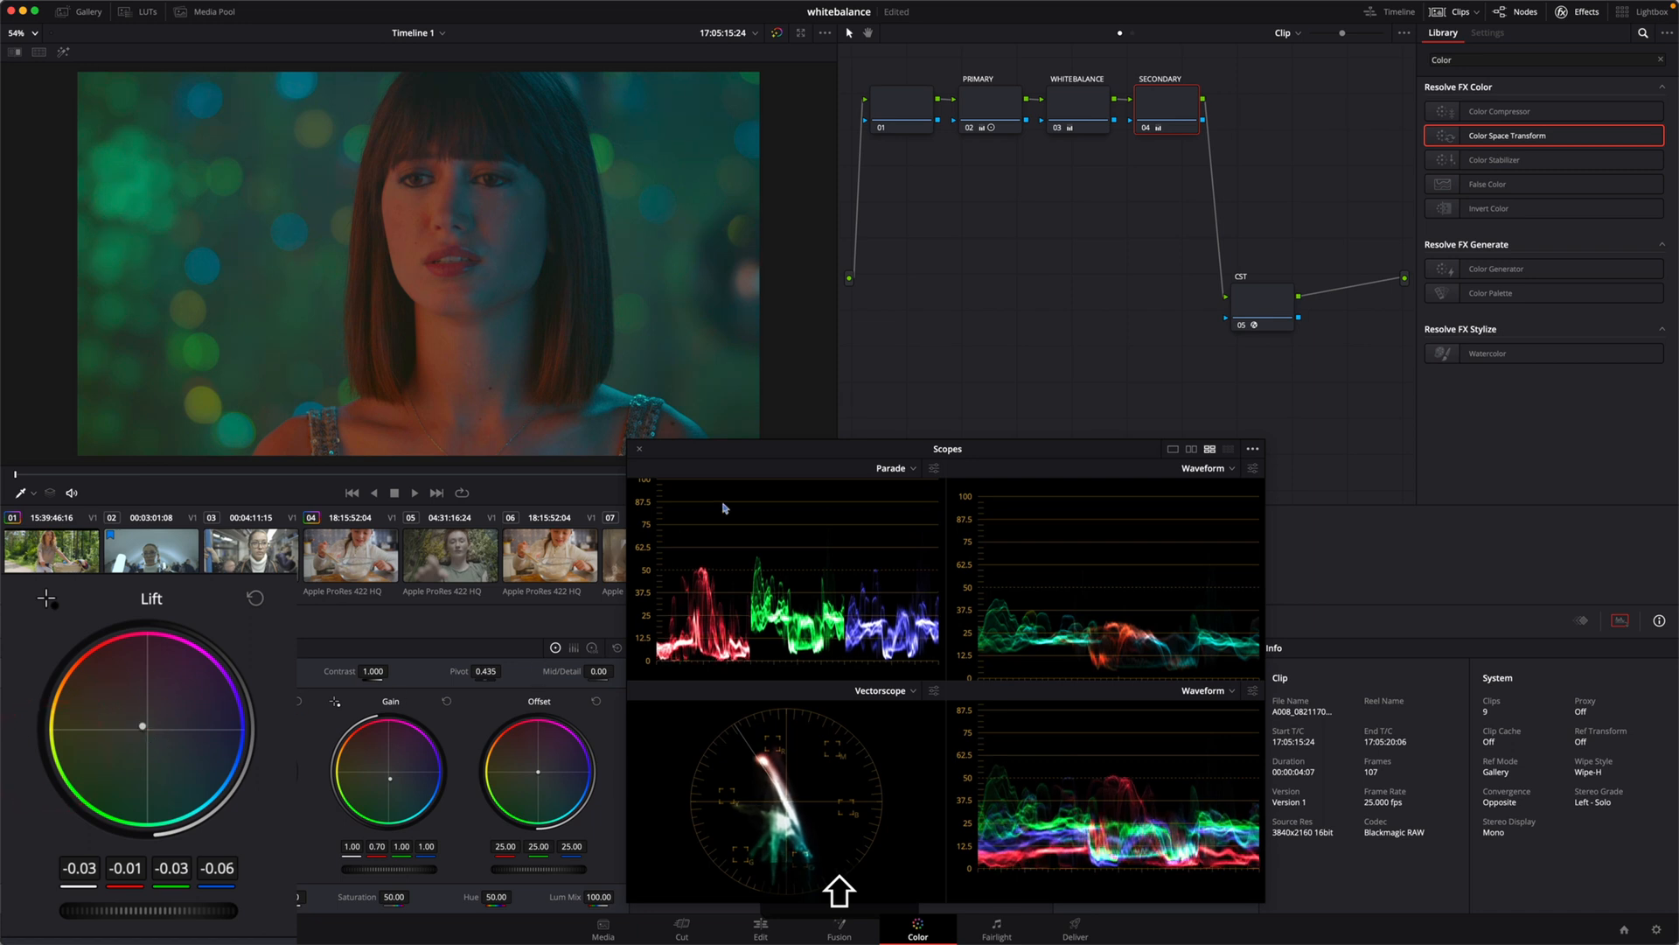
# Step: Move the scopes aside and set the Log Shadow wheel of the SECONDARY node to red -0.20, green -0.04 and blue 0.07
pyautogui.moveTo(733, 456); pyautogui.dragTo(800, 460)
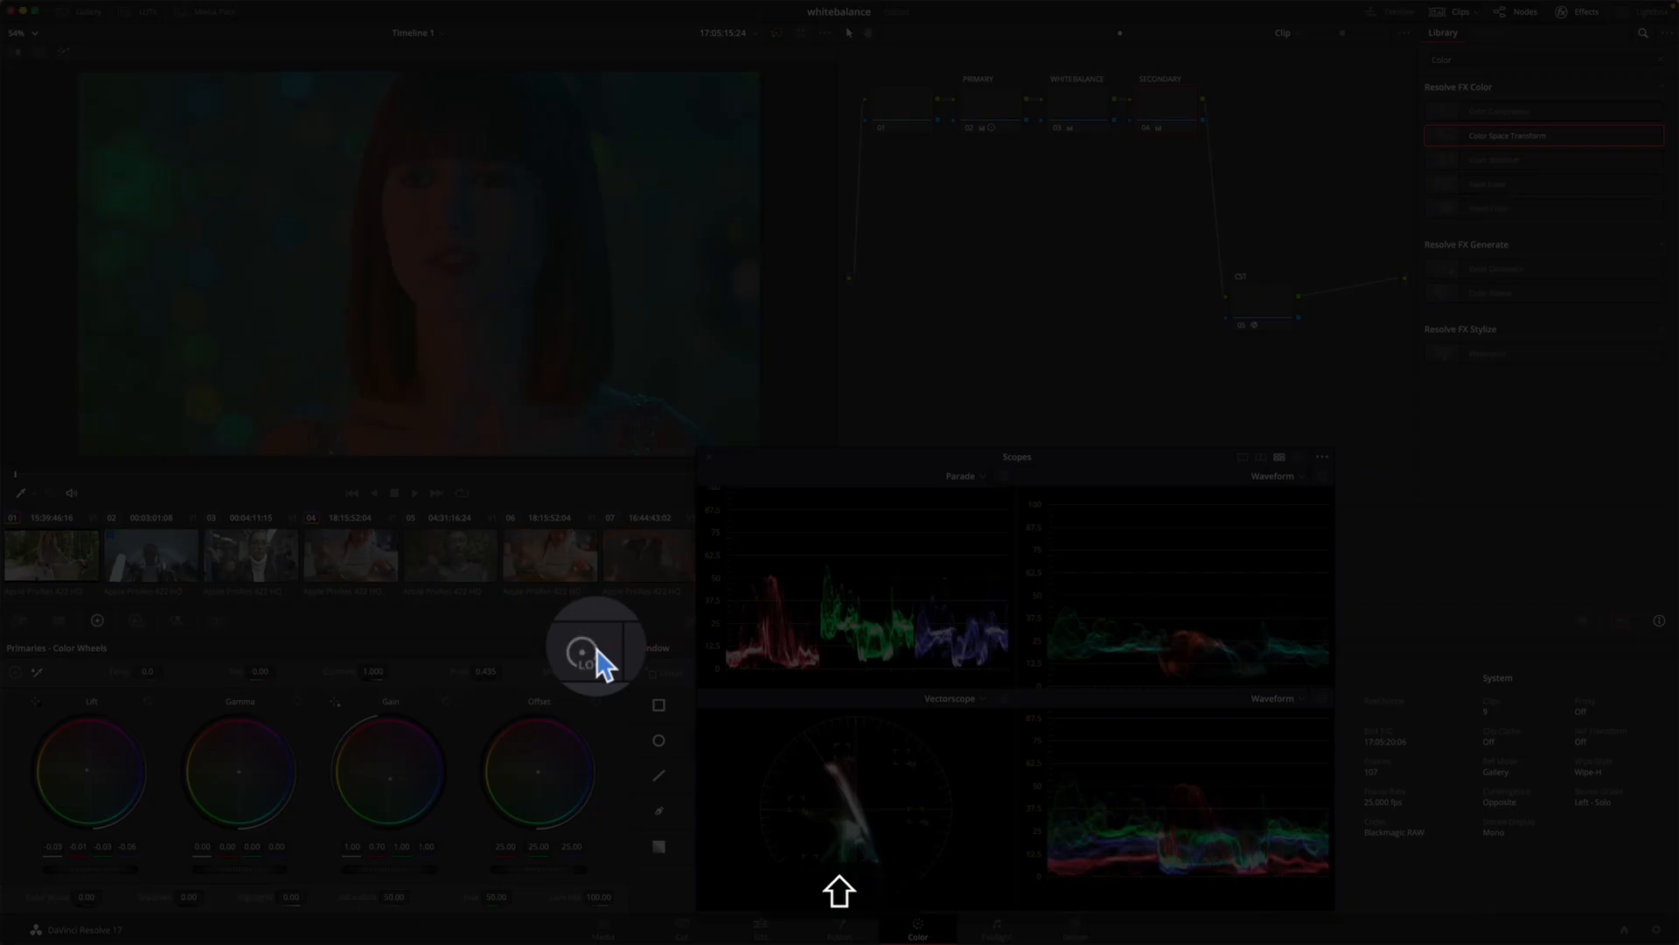
pyautogui.click(592, 647)
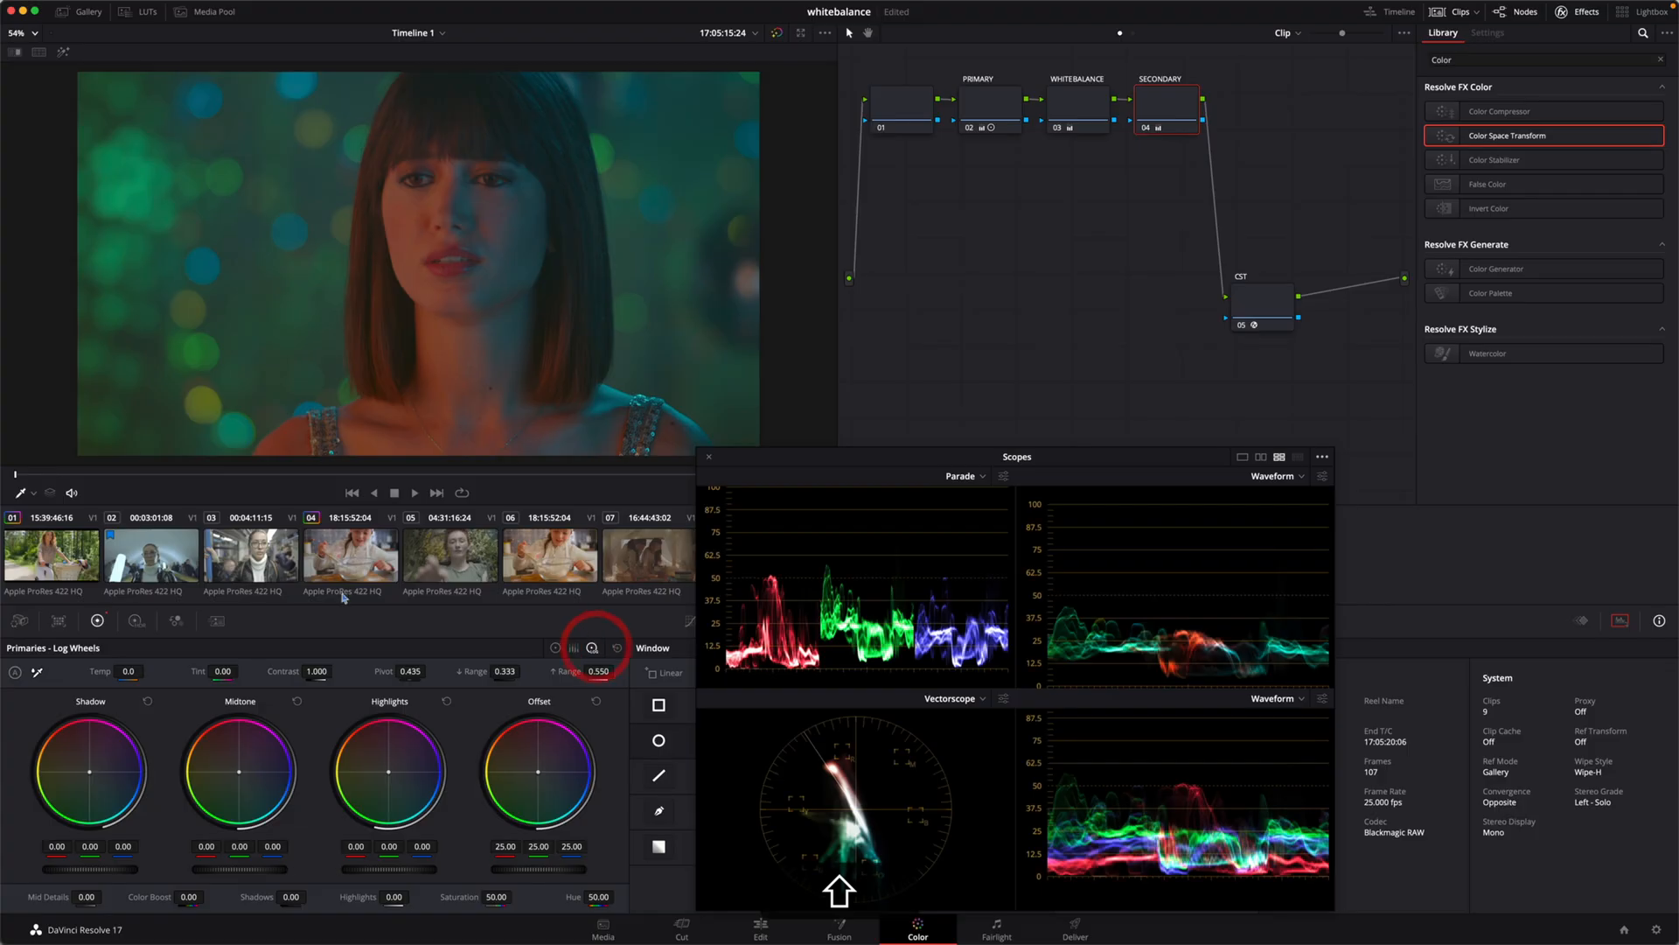
pyautogui.moveTo(112, 818)
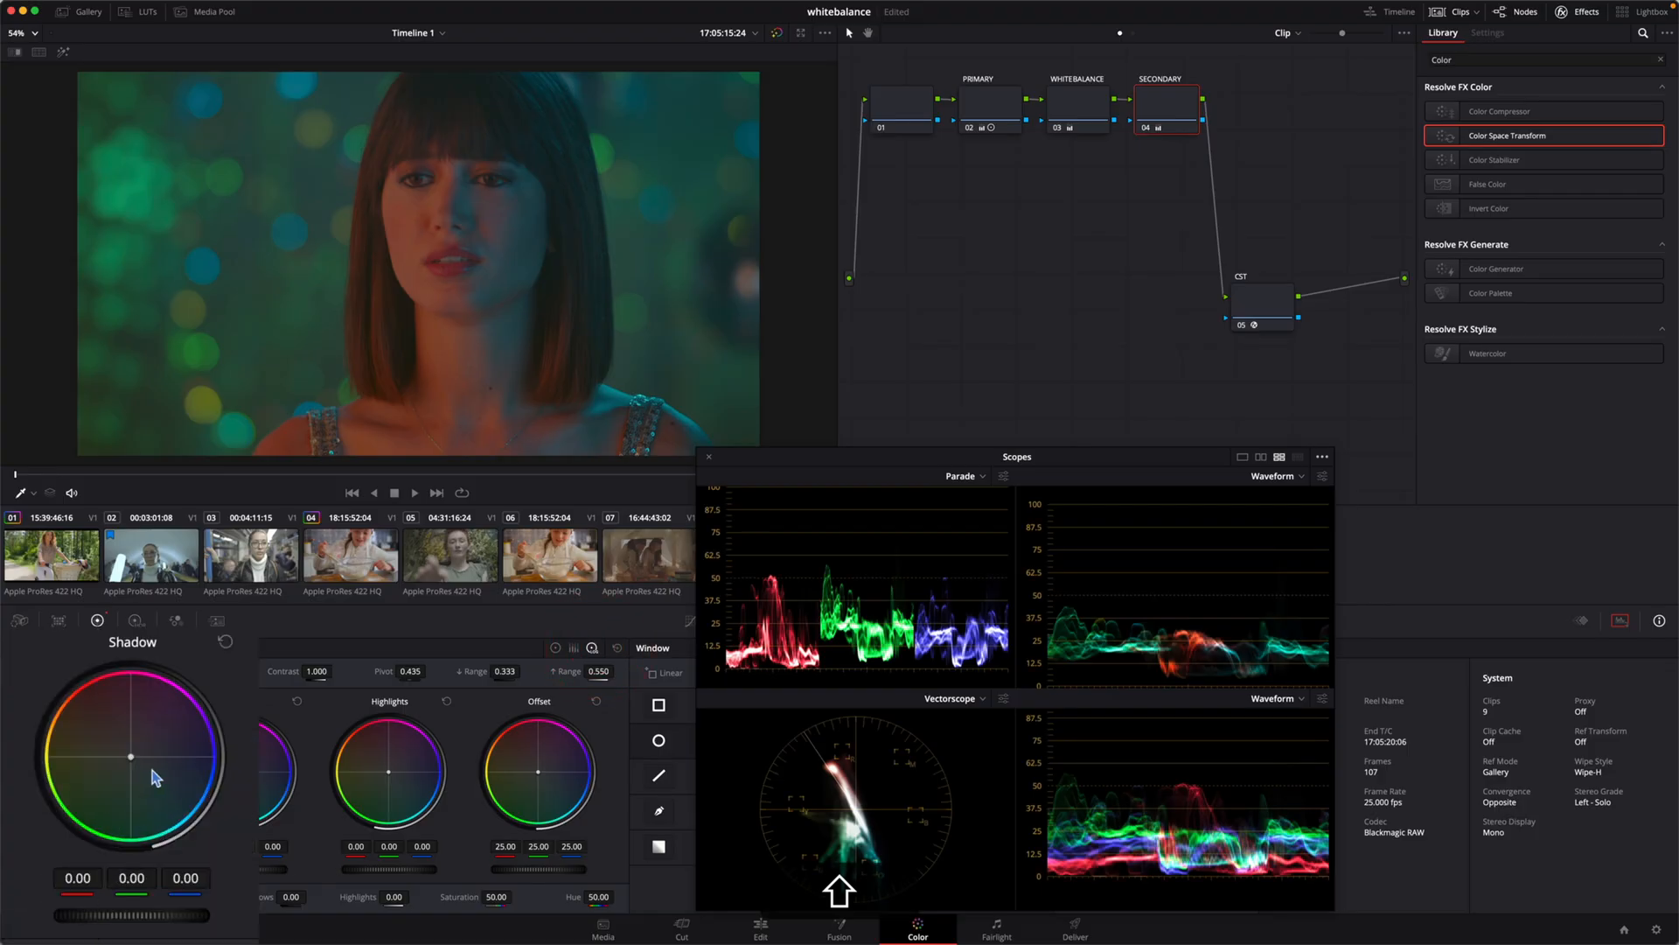
pyautogui.moveTo(130, 756)
pyautogui.mouseDown()
pyautogui.moveTo(142, 766)
pyautogui.moveTo(140, 749)
pyautogui.moveTo(123, 768)
pyautogui.mouseUp()
pyautogui.click(225, 642)
pyautogui.moveTo(130, 756)
pyautogui.mouseDown()
pyautogui.moveTo(159, 753)
pyautogui.moveTo(139, 766)
pyautogui.mouseUp()
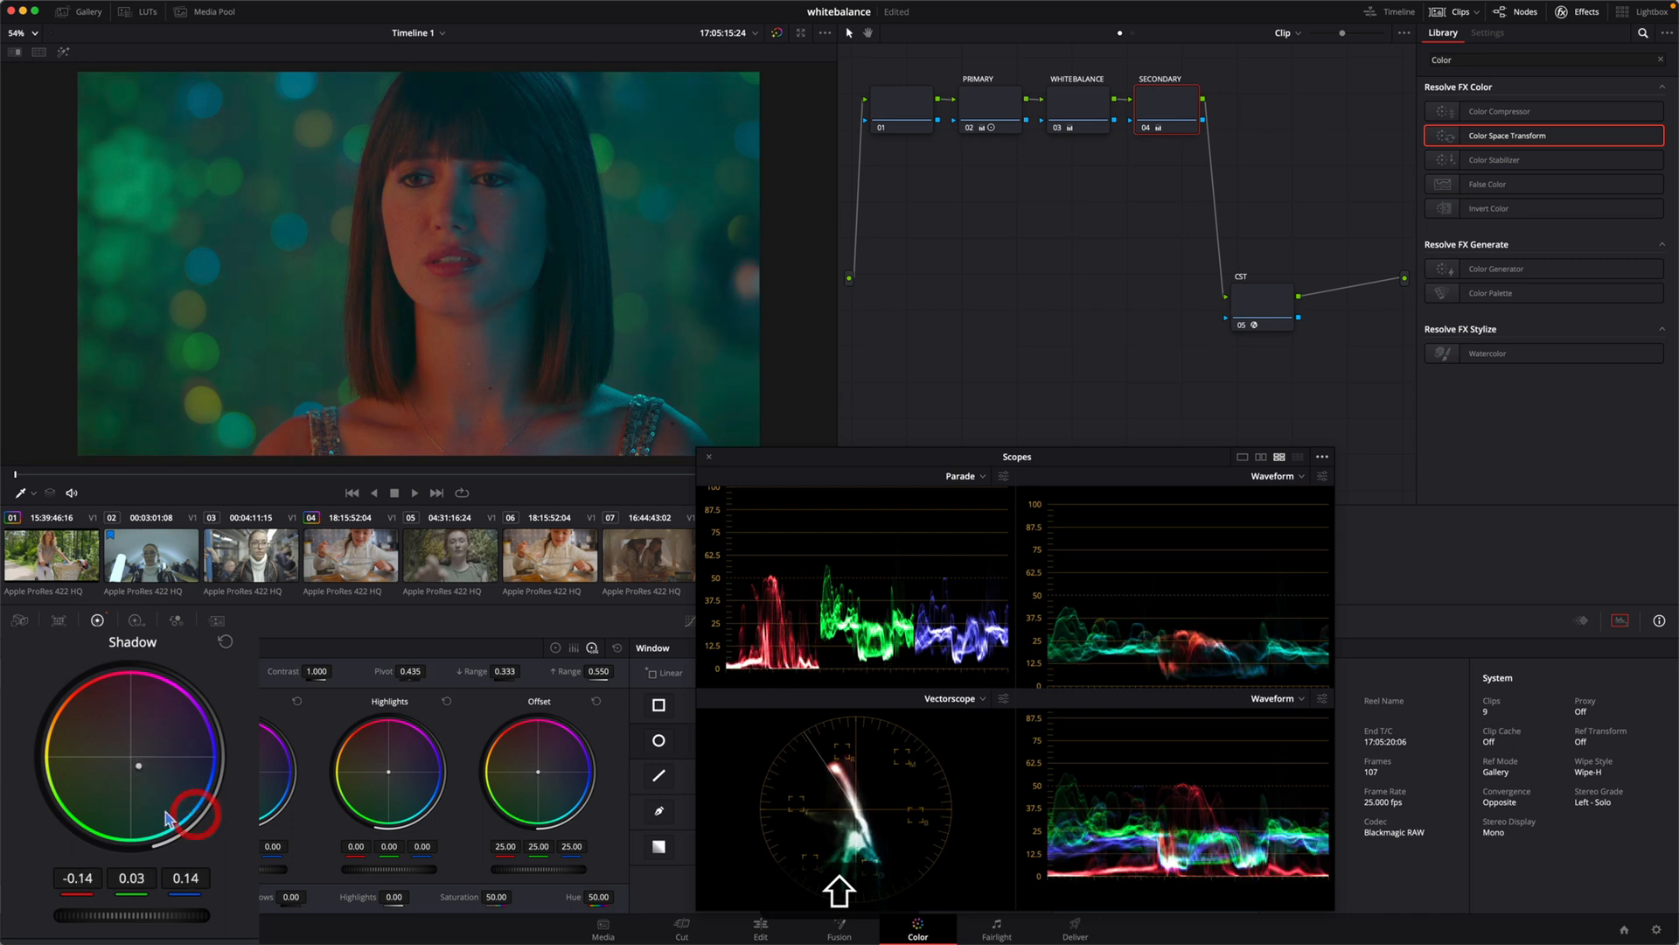
pyautogui.moveTo(126, 916); pyautogui.dragTo(111, 916)
# Step: Toggle the SECONDARY node off and on to compare the teal look with the white-balanced image
pyautogui.press('shift+super+d')
pyautogui.press('shift+super+d')
pyautogui.press('shift+super+d')
pyautogui.press('shift+super+d')
pyautogui.press('shift+super+d')
pyautogui.press('shift+super+d')
pyautogui.press('shift+super+d')
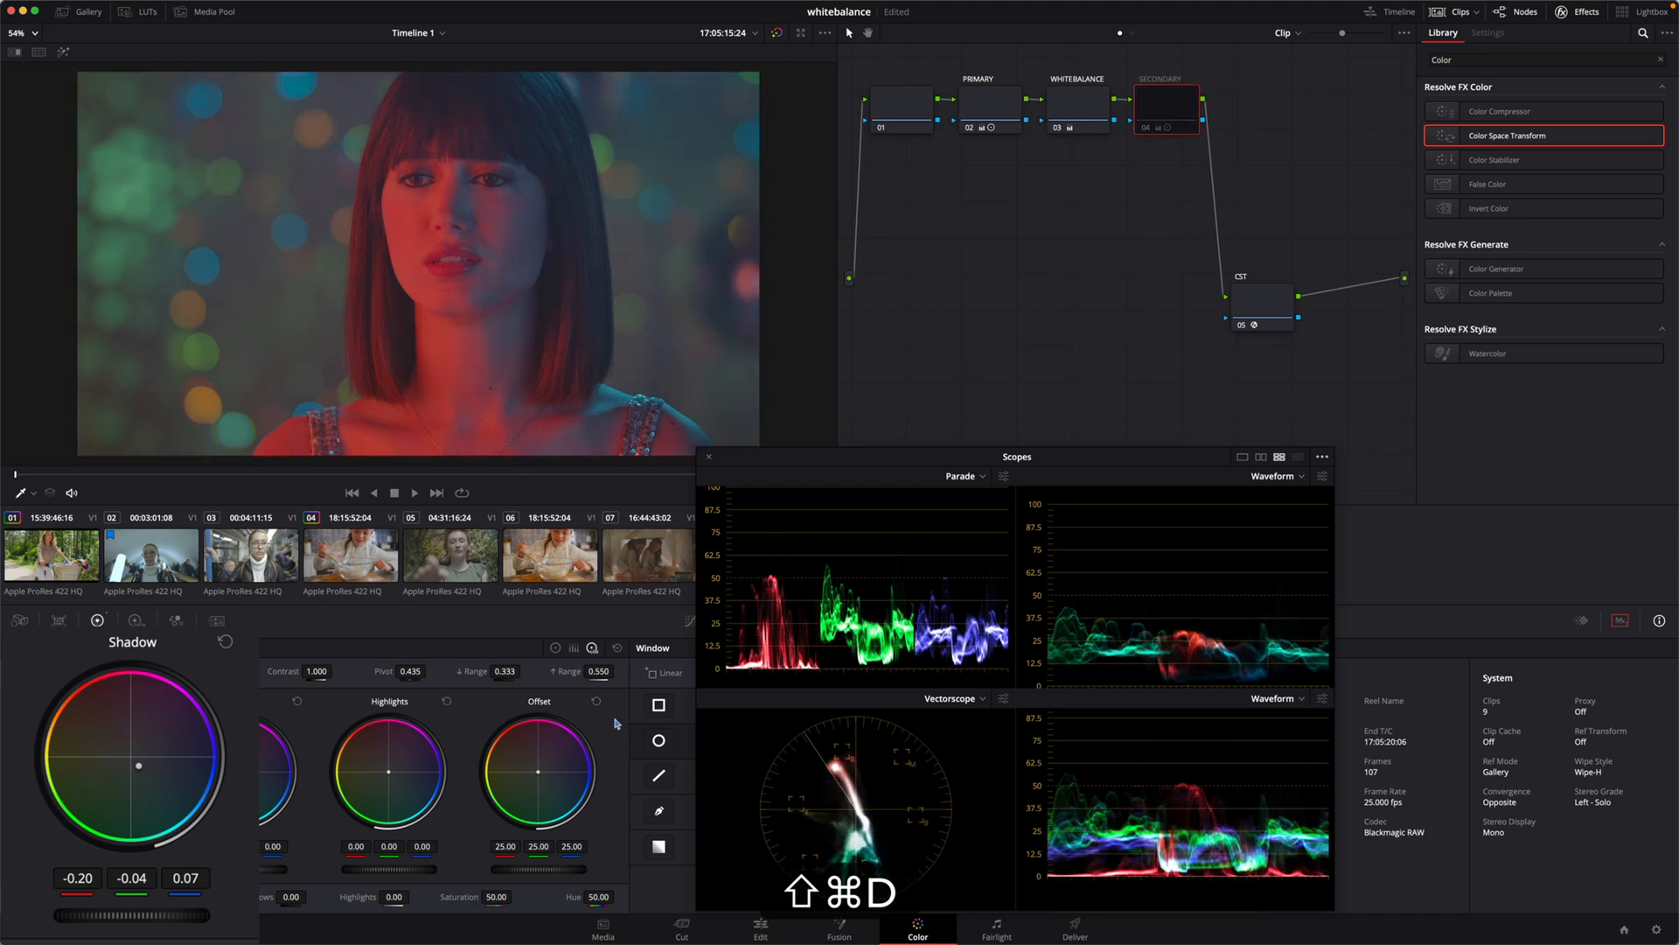
pyautogui.press('shift+super+d')
pyautogui.press('shift+super+d')
pyautogui.press('shift+super+d')
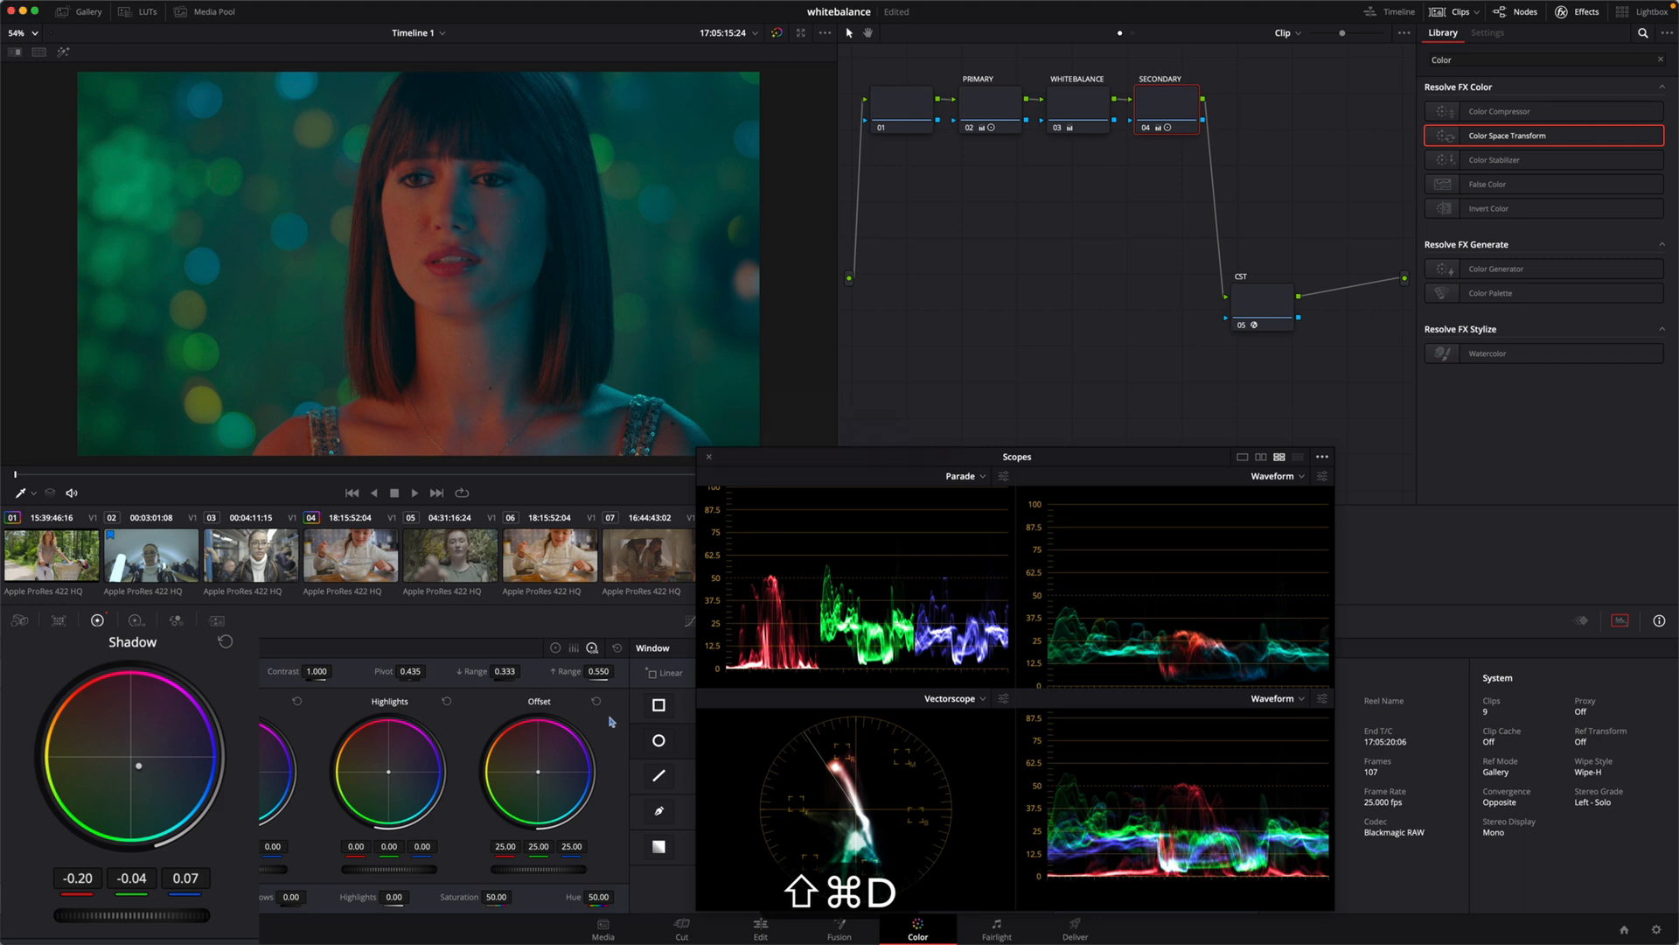
# Step: Return to the primary color wheels and reduce the SECONDARY node's red gain to 0.60
pyautogui.click(556, 648)
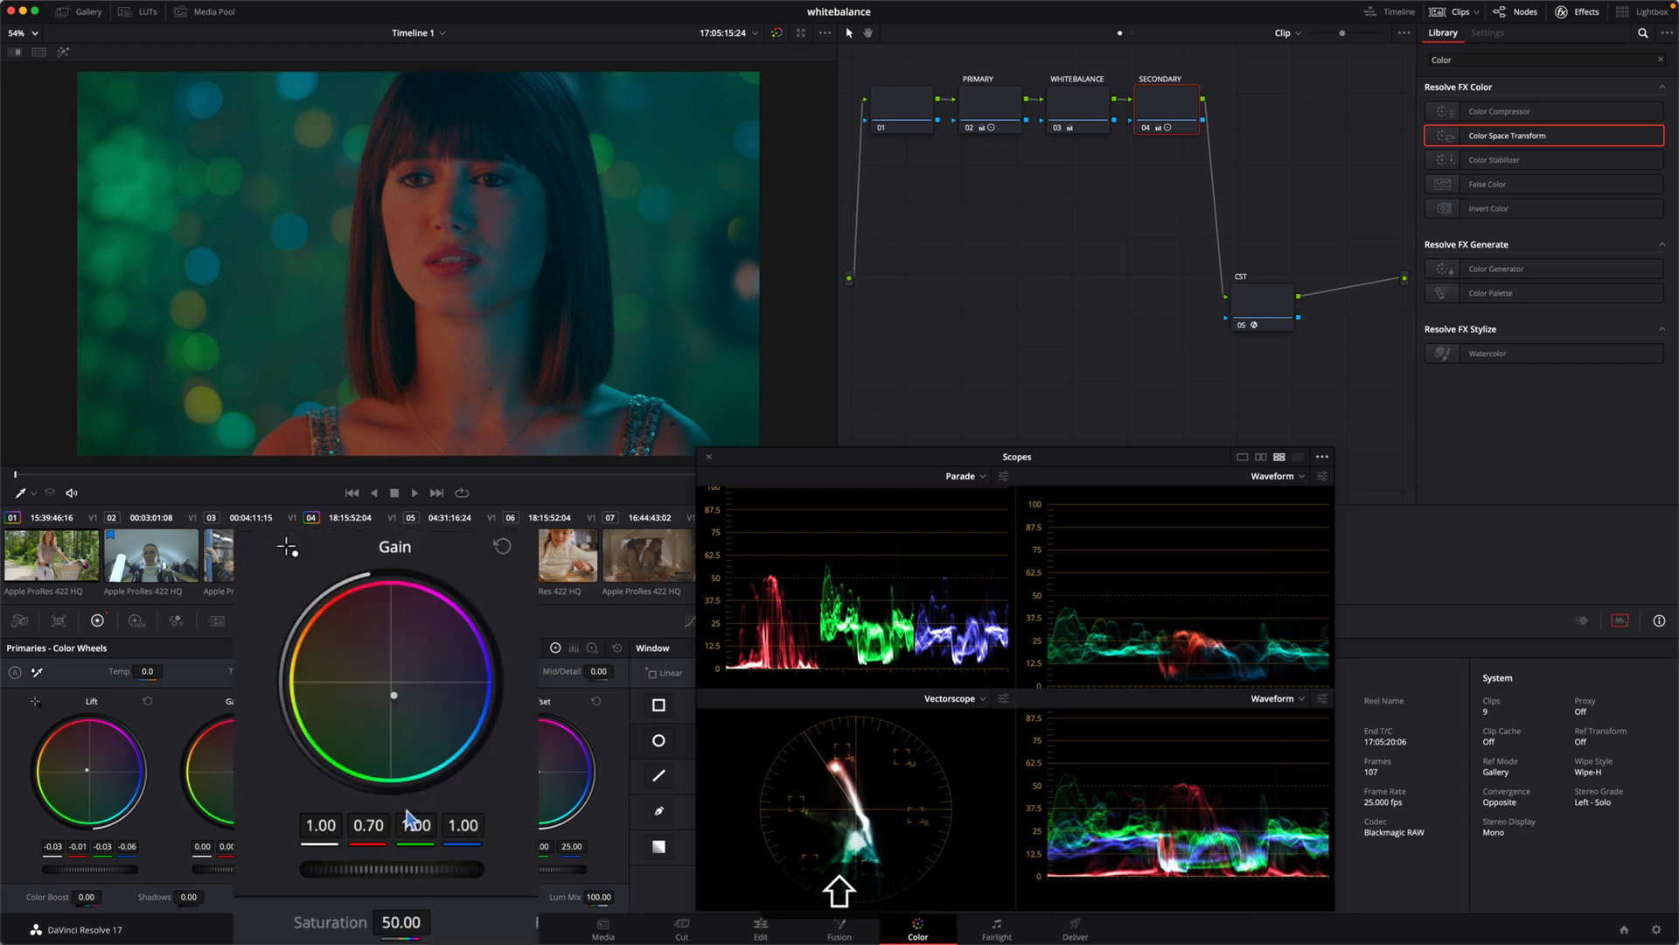
pyautogui.moveTo(368, 825); pyautogui.dragTo(352, 824)
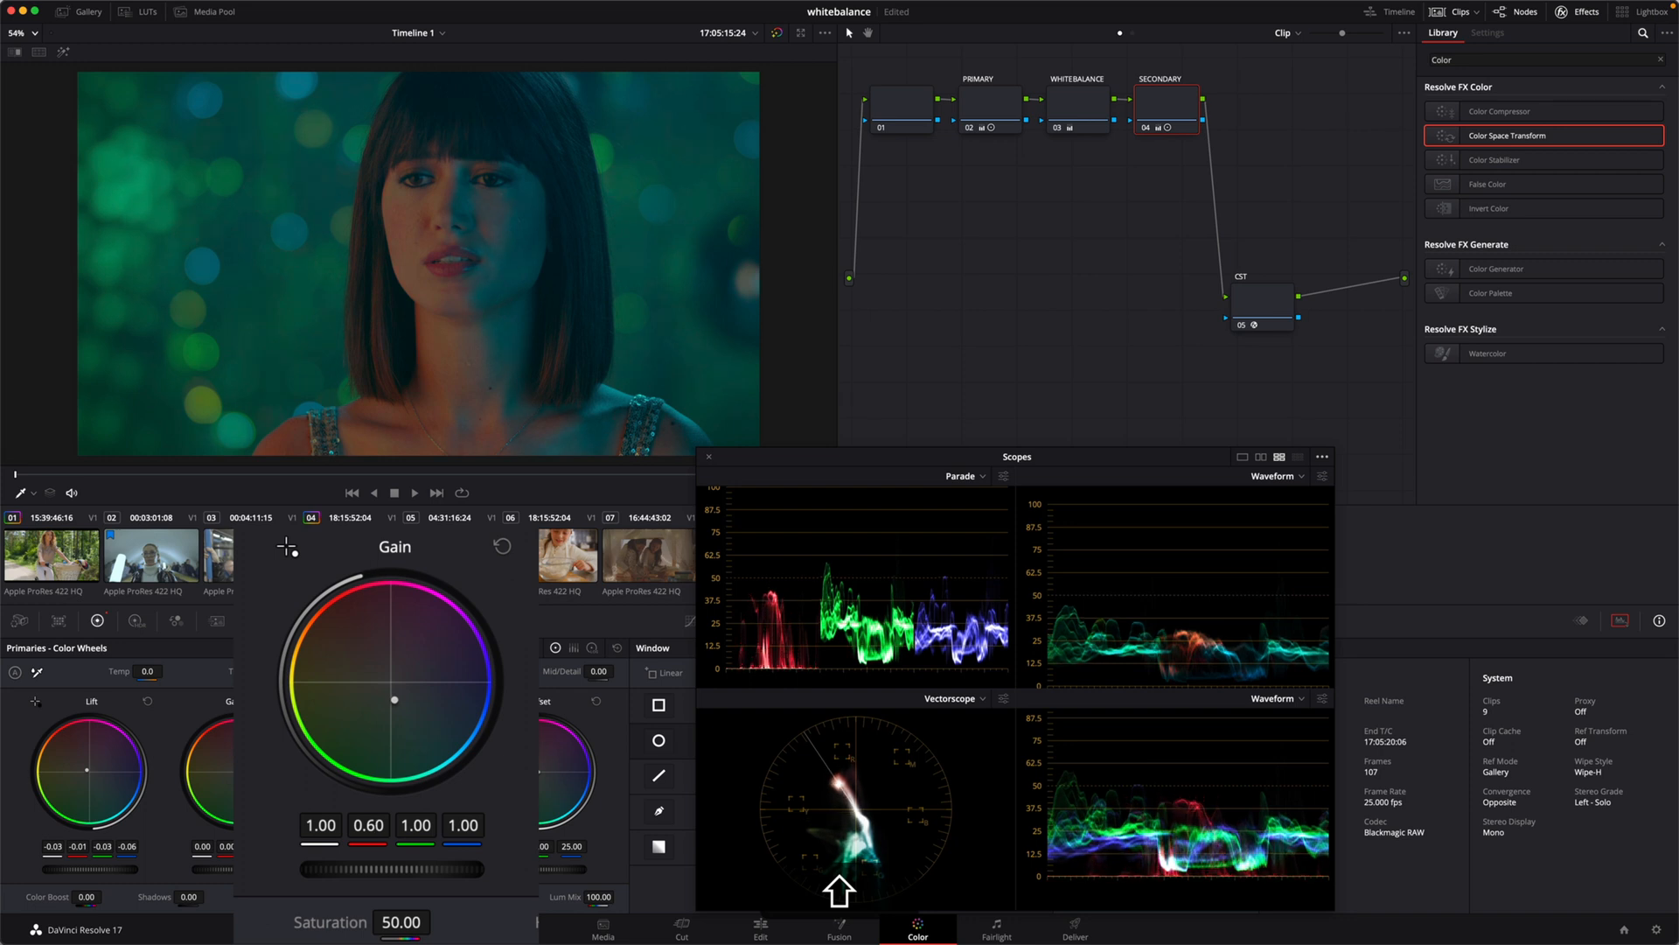
# Step: Set the SECONDARY node's red gain to 0.63 and compare the image with that node disabled and enabled
pyautogui.press('shift+super+d')
pyautogui.press('shift+super+d')
pyautogui.press('shift+super+d')
pyautogui.press('shift+super+d')
# Step: Switch the SECONDARY node off and on repeatedly to examine the adjusted teal grade against the white-balanced shot, leaving the node enabled
pyautogui.press('shift+super+d')
pyautogui.press('shift+super+d')
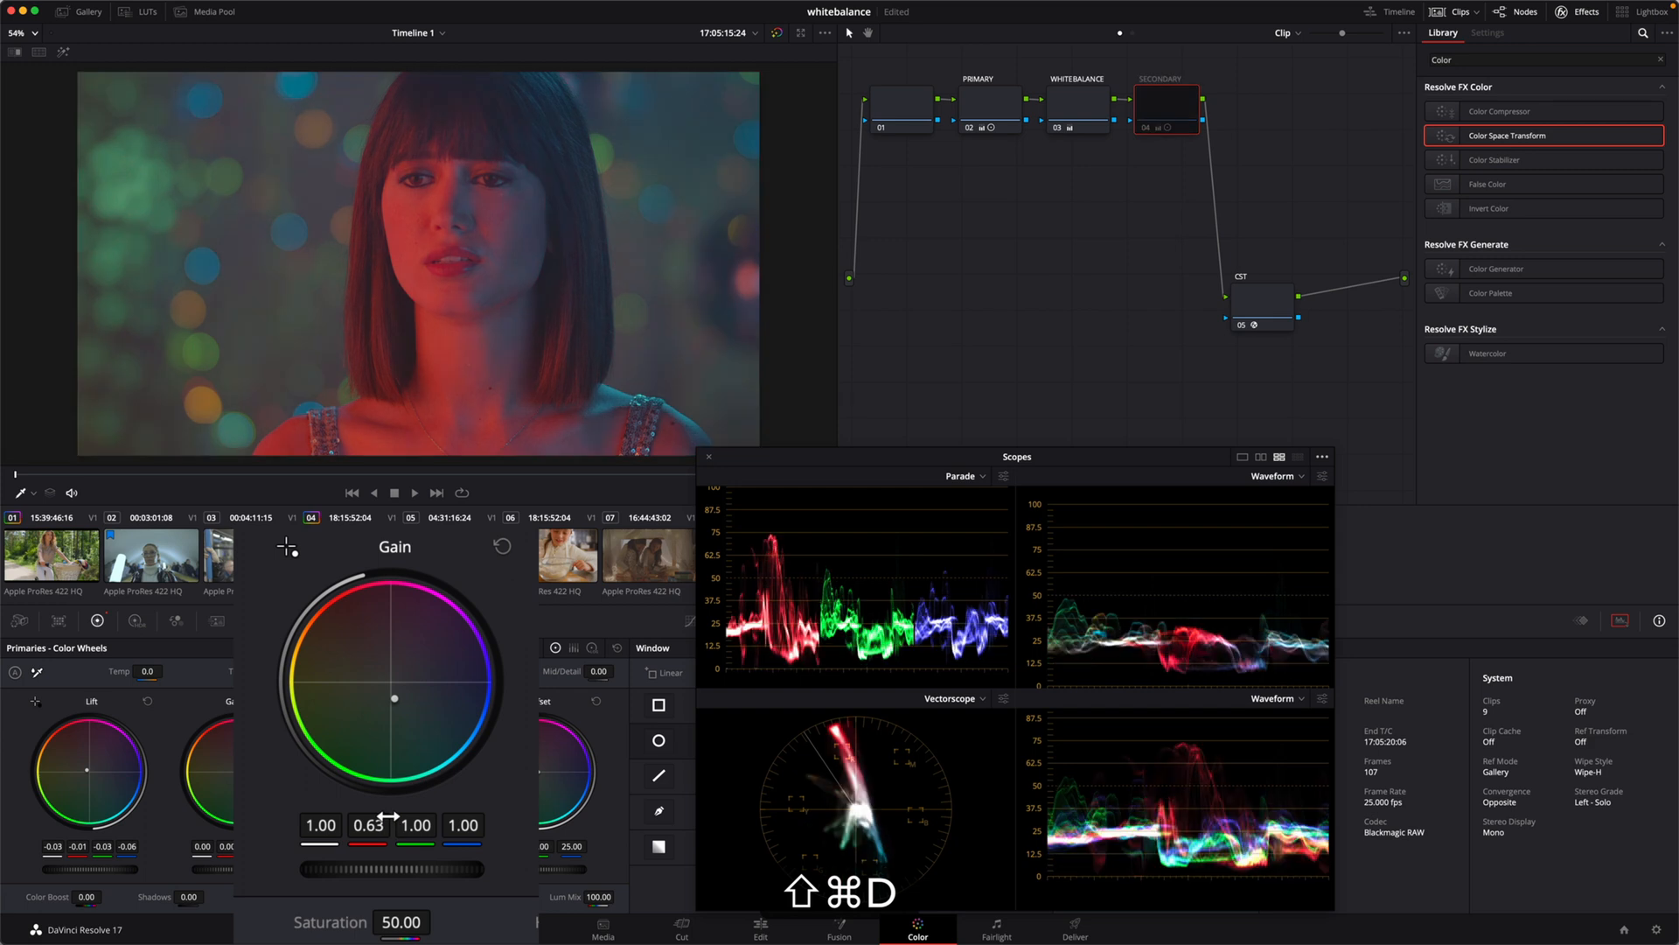
pyautogui.press('shift+super+d')
pyautogui.press('shift+super+d')
pyautogui.press('shift+super+d')
pyautogui.press('shift+super+d')
pyautogui.press('shift+super+d')
pyautogui.press('shift+super+d')
pyautogui.press('shift+super+d')
pyautogui.press('shift+super+d')
pyautogui.press('shift+super+d')
pyautogui.press('shift+super+d')
pyautogui.press('shift+super+d')
pyautogui.press('shift+super+d')
pyautogui.press('shift+super+d')
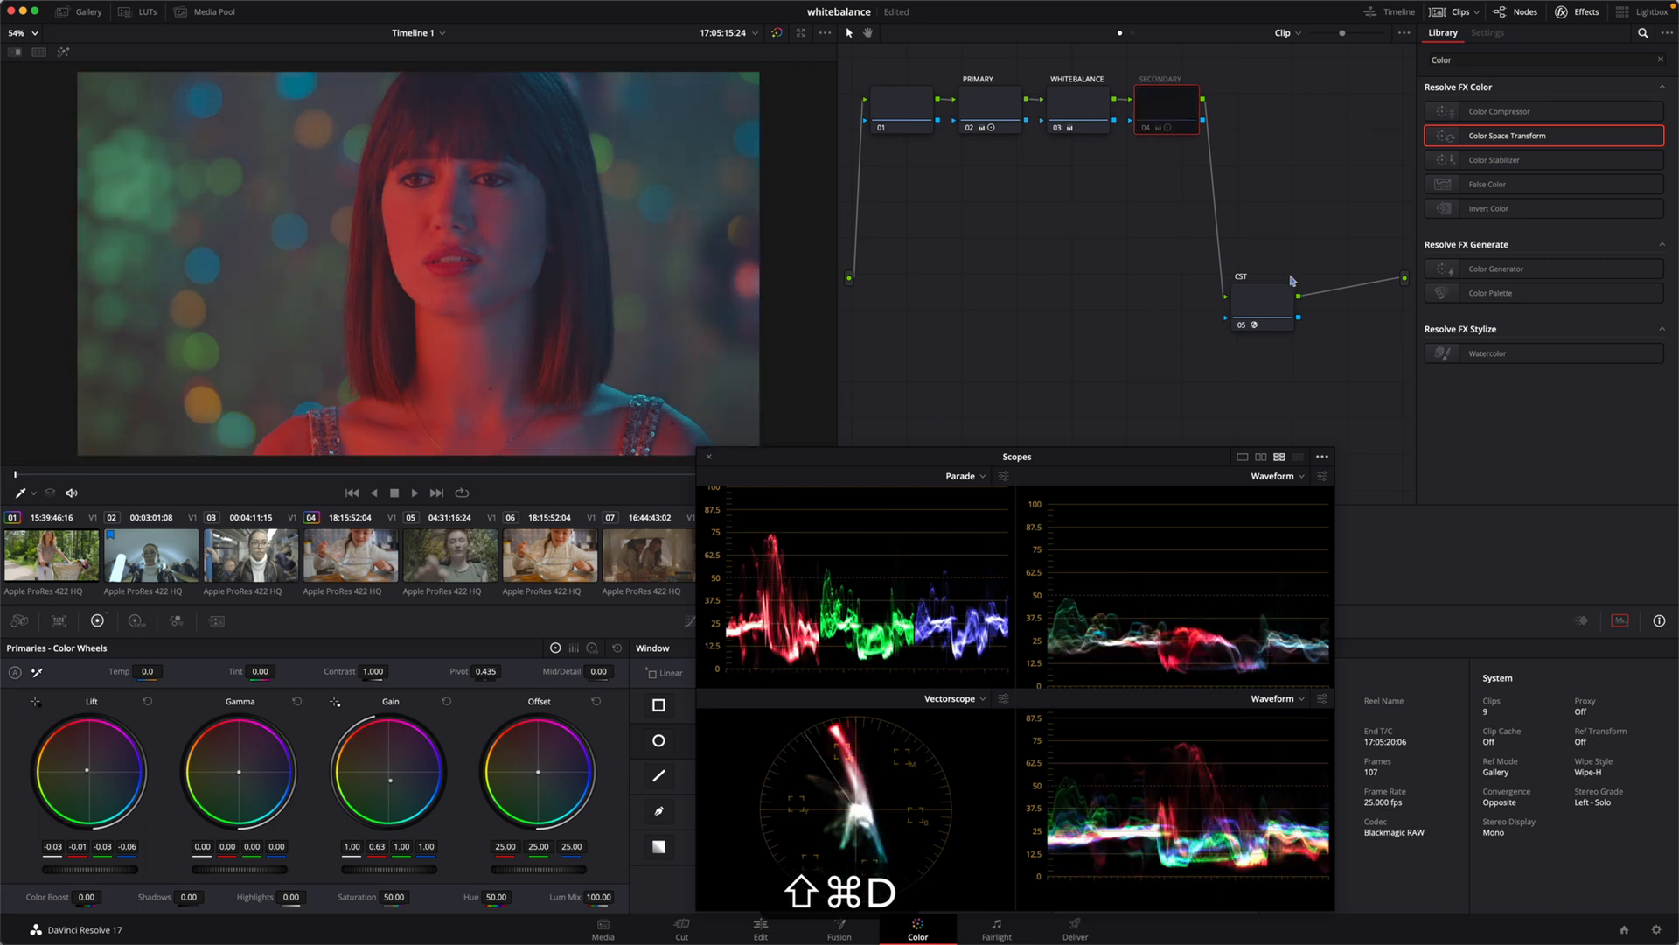
pyautogui.press('shift+super+d')
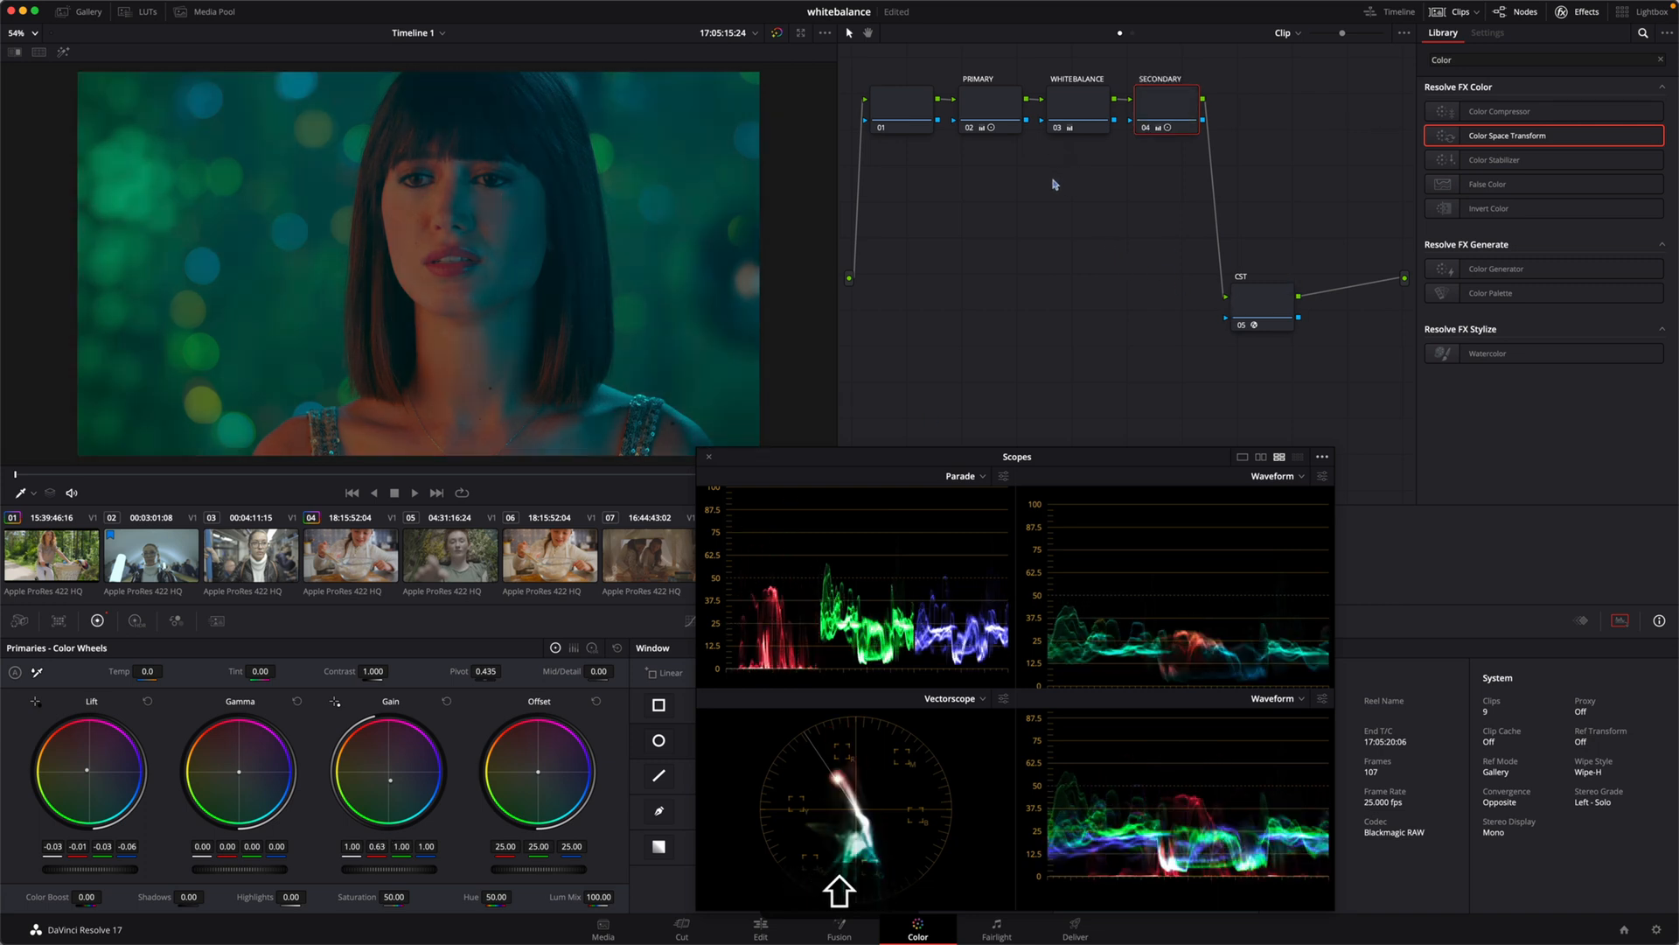
# Step: Disable all nodes and re-enable CST, PRIMARY, WHITEBALANCE and SECONDARY one by one to review each stage of the grade
pyautogui.hotkey('alt', 'shift', 'd')
pyautogui.click(1272, 308)
pyautogui.press('shift+super+d')
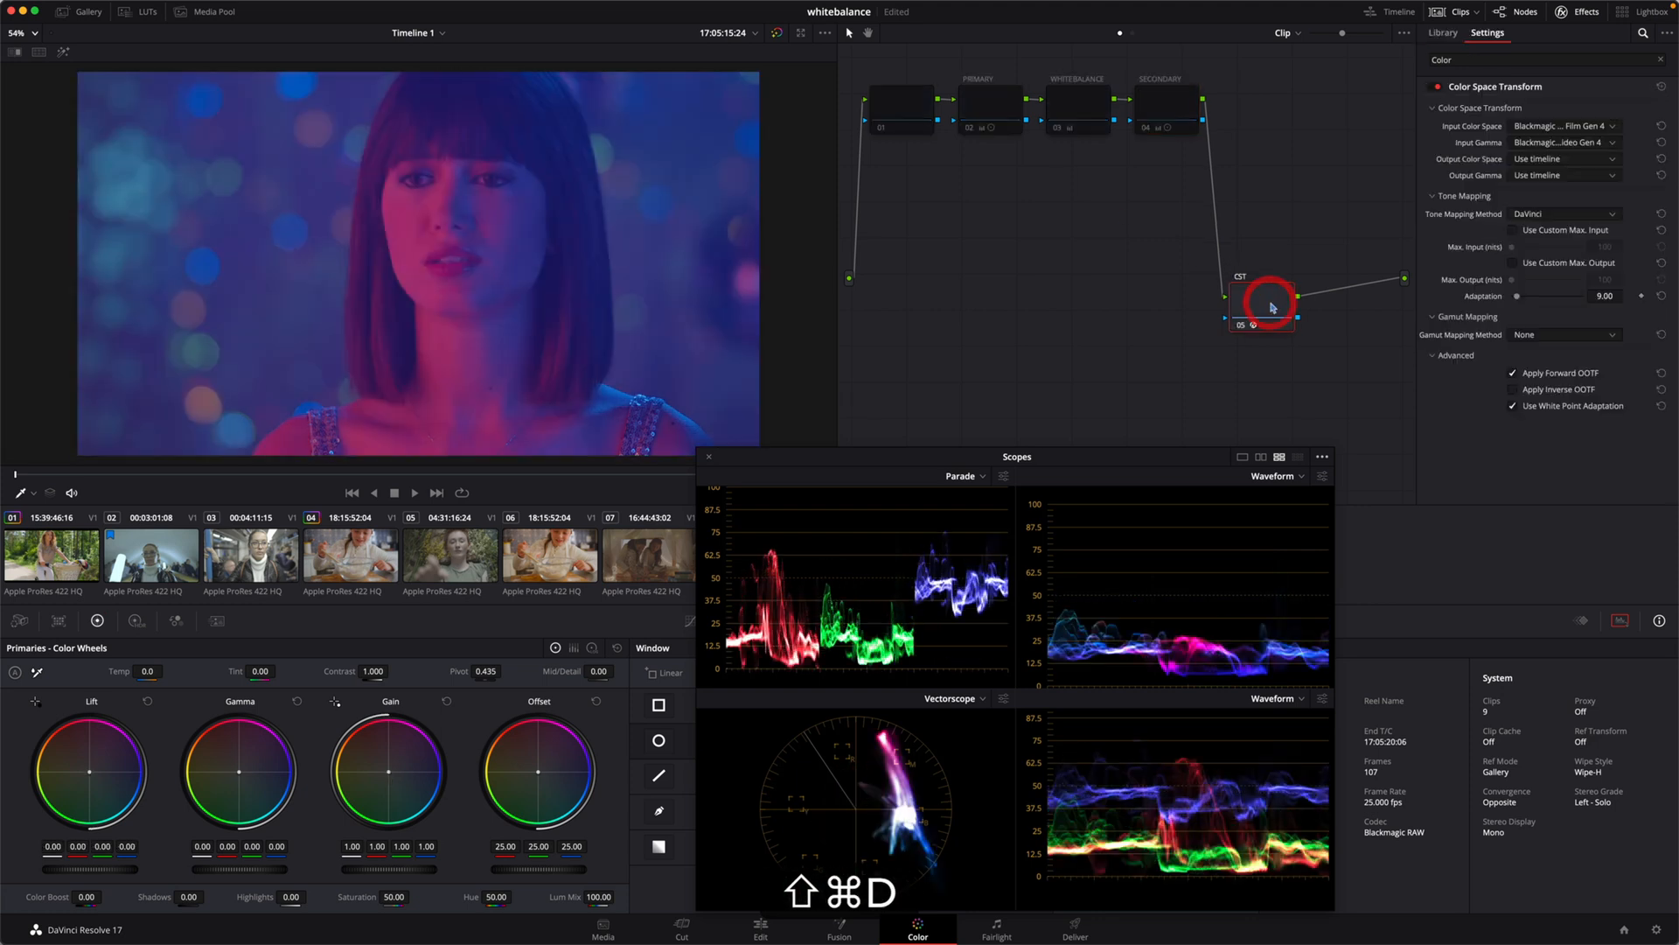
pyautogui.click(985, 108)
pyautogui.press('shift+super+d')
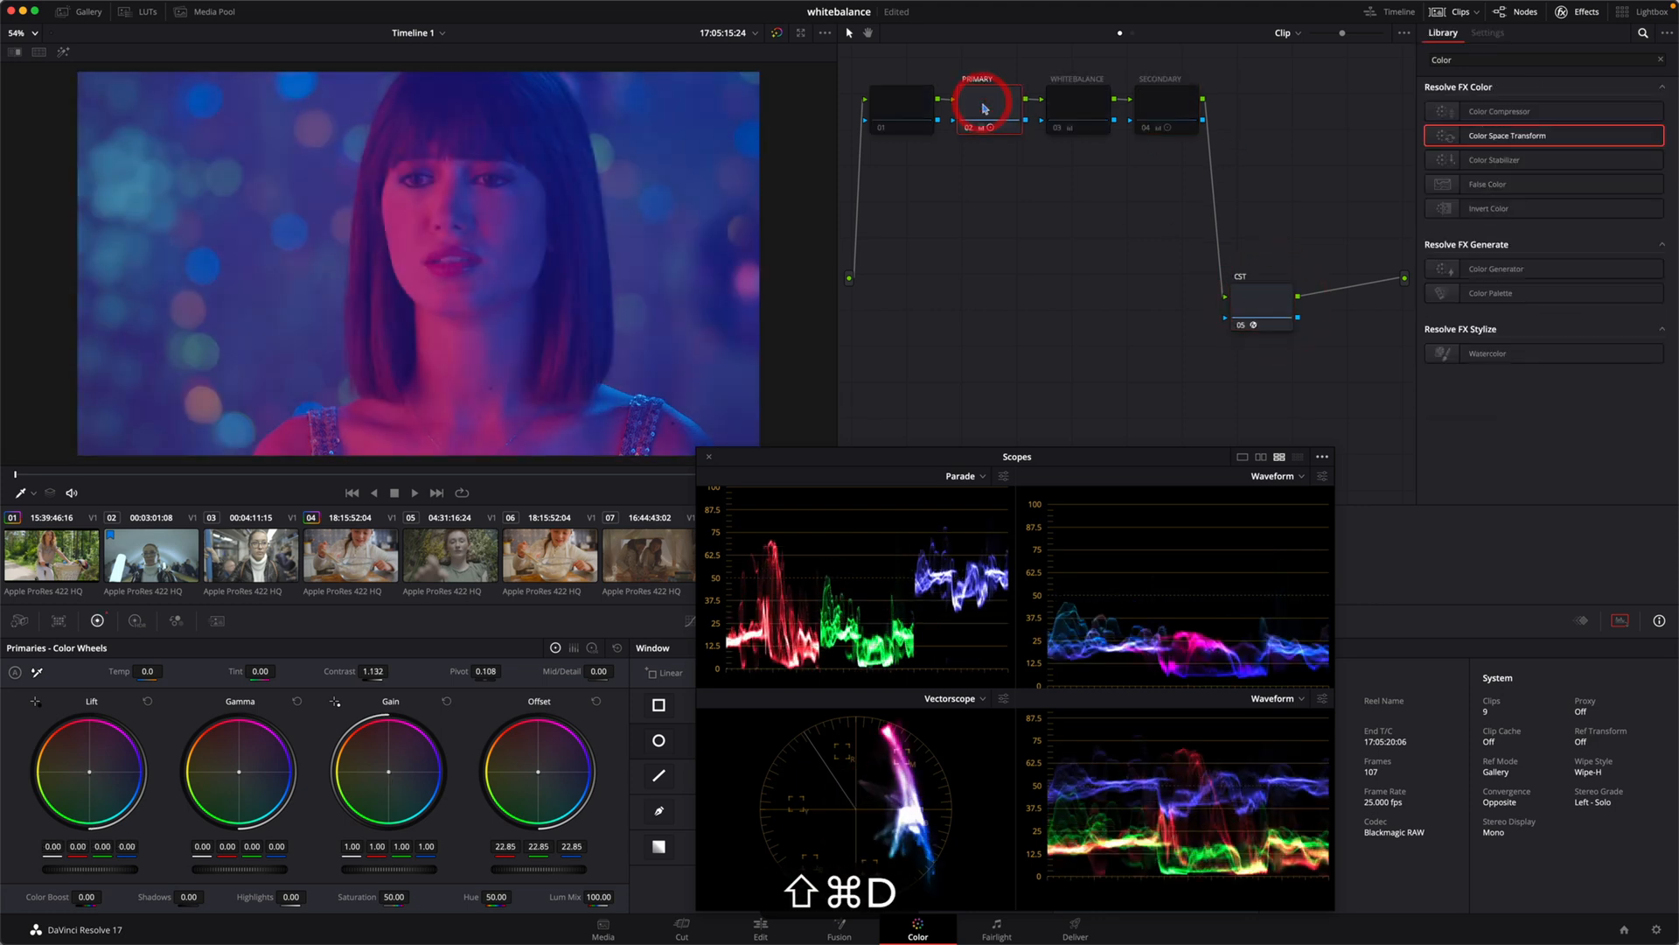
pyautogui.click(1096, 106)
pyautogui.press('shift+super+d')
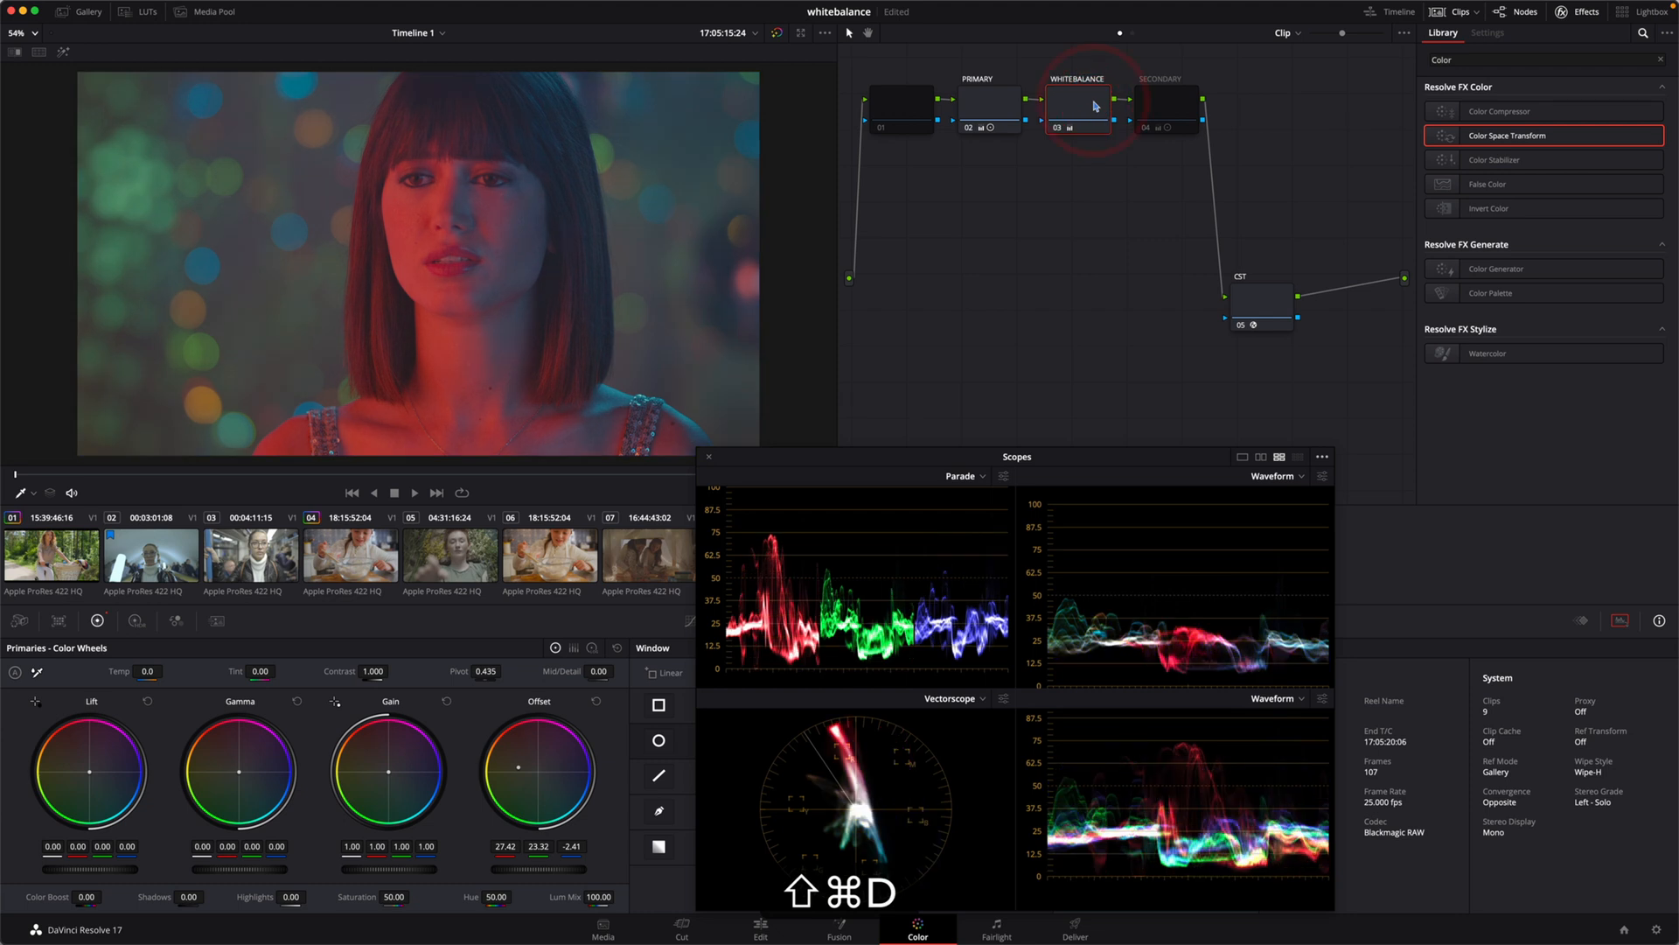
pyautogui.click(1172, 108)
pyautogui.press('shift+super+d')
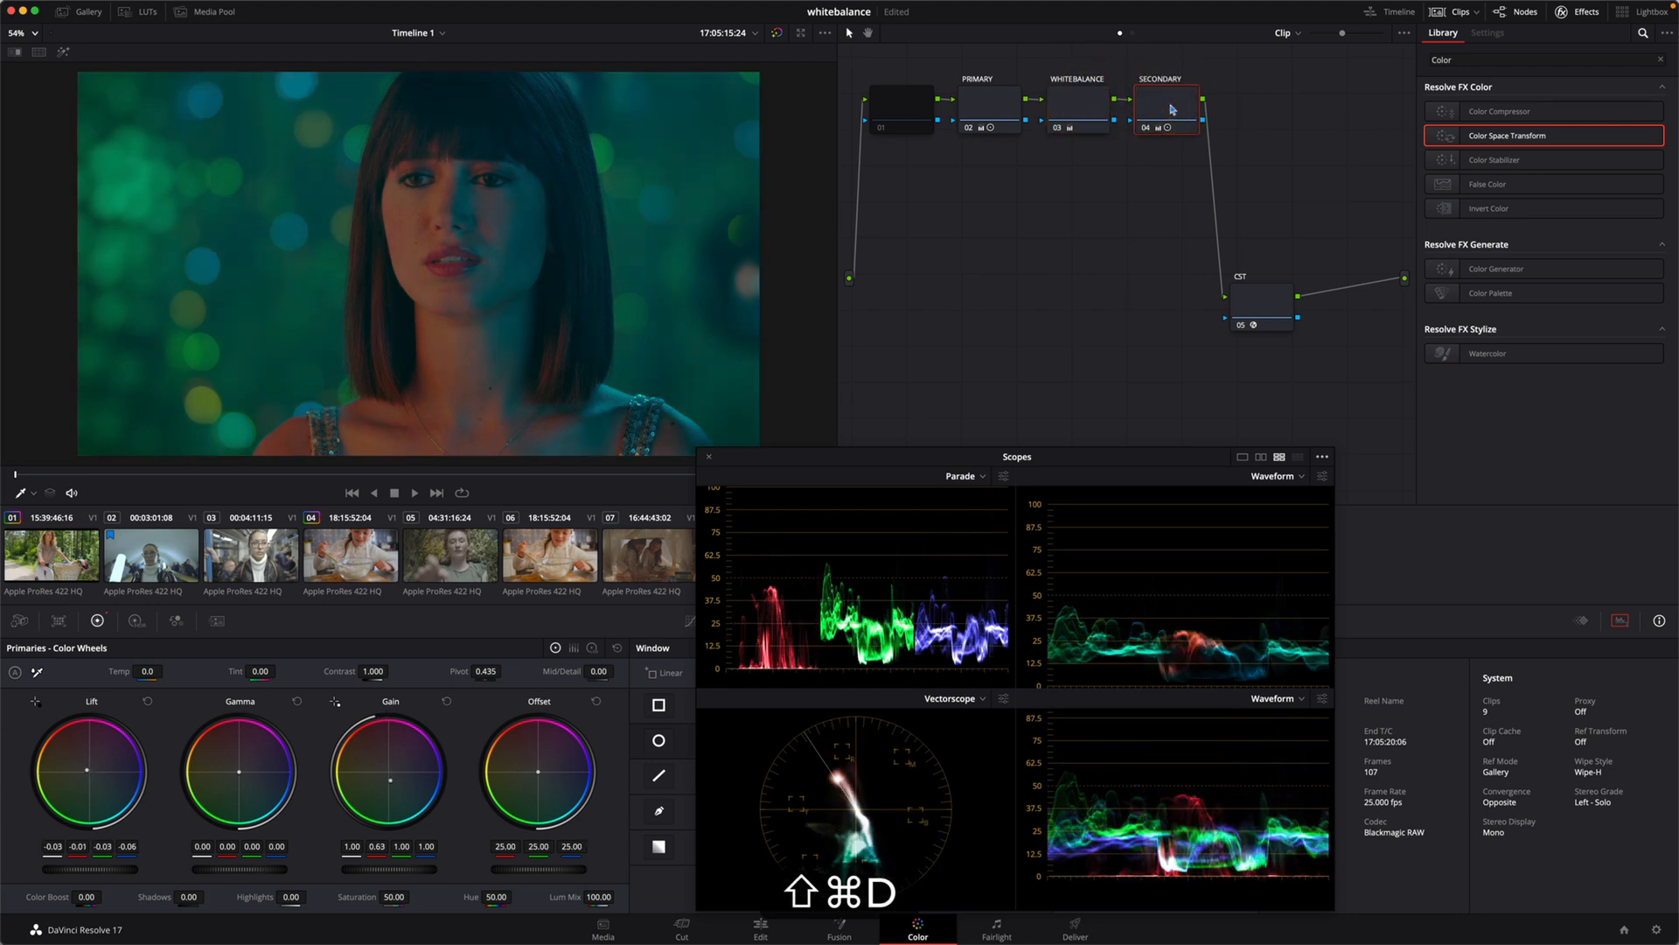